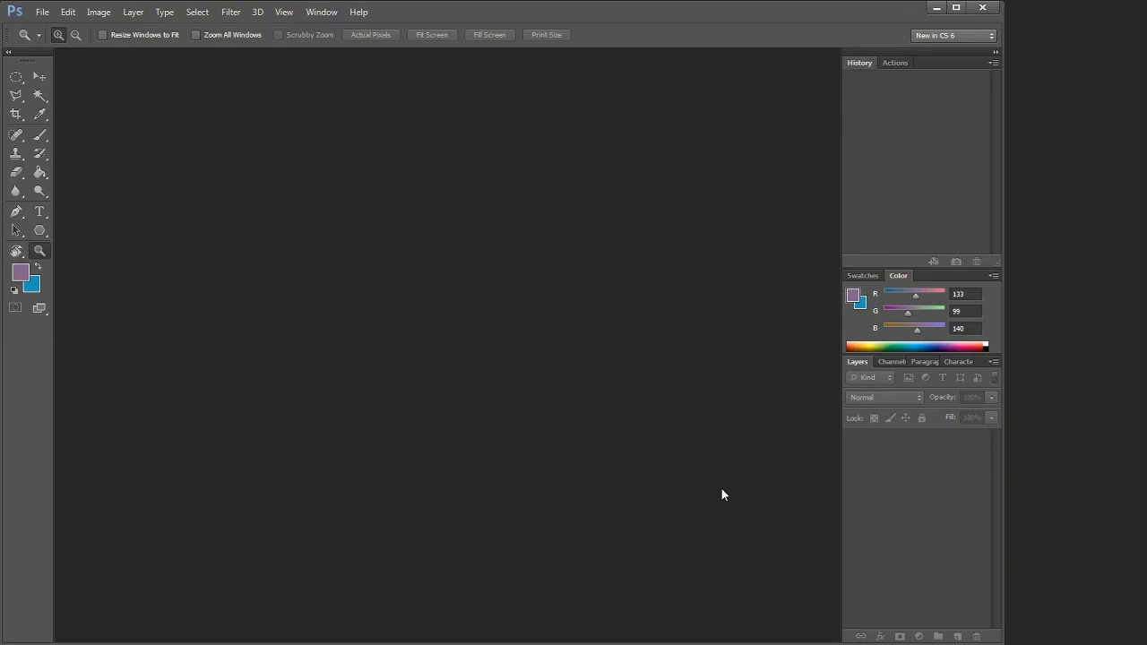
Create a new 12 × 12 inch RGB document at 300 pixels/inch with a white background.
{"action": "left_click", "coordinate": [42, 12]}
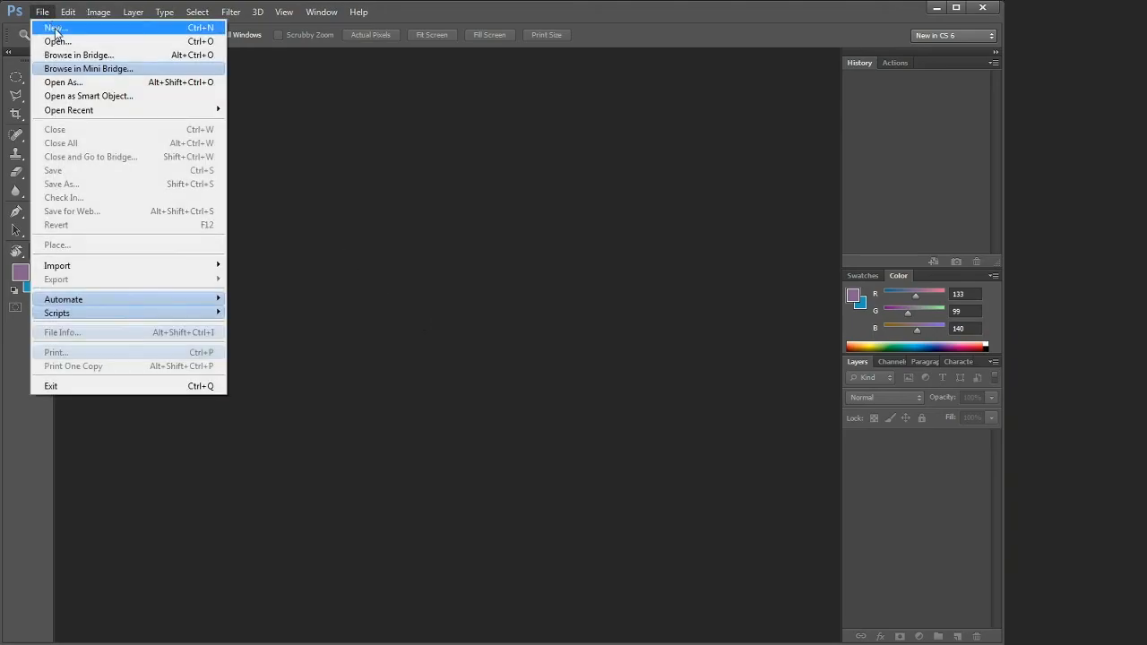
{"action": "left_click", "coordinate": [56, 29]}
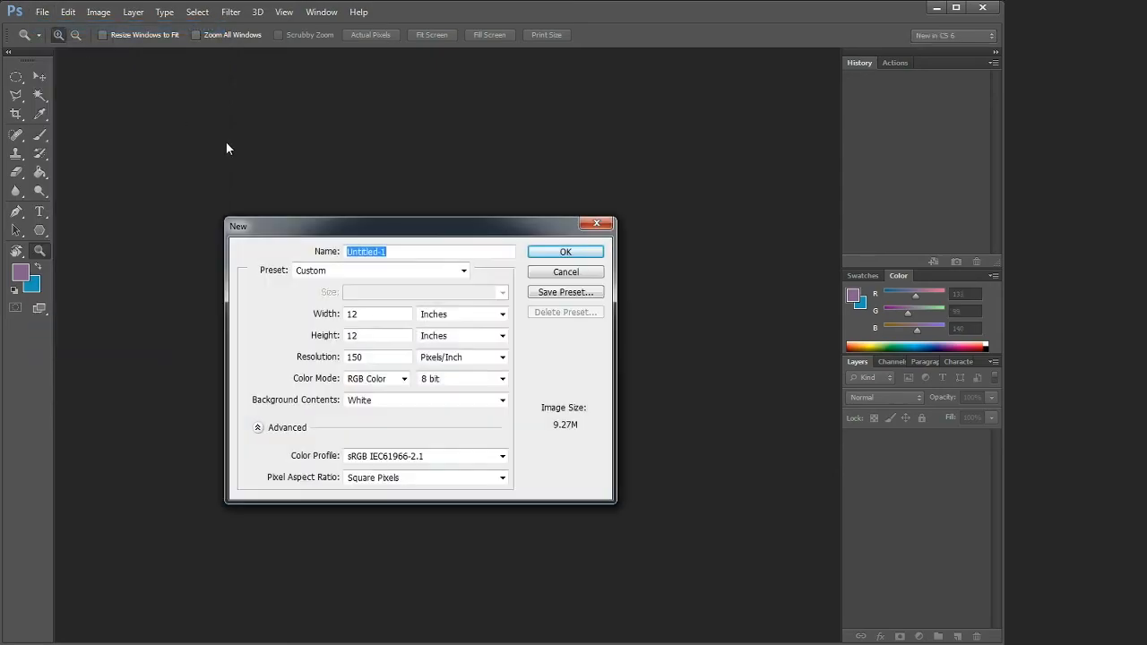
{"action": "left_click_drag", "start_coordinate": [334, 233], "coordinate": [397, 193]}
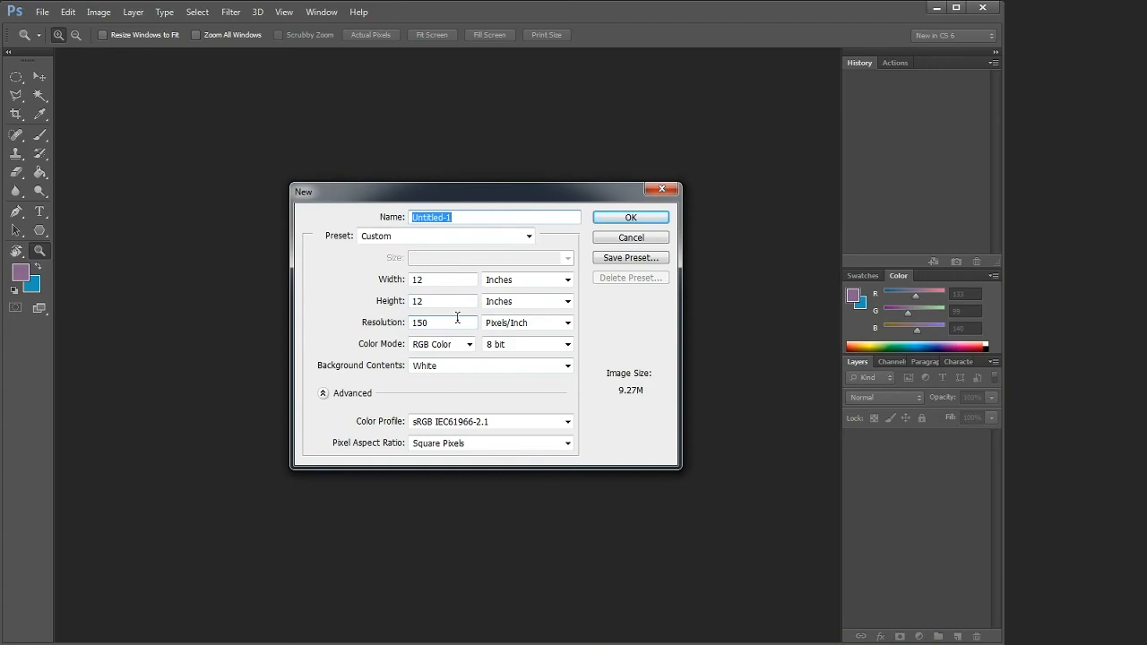
{"action": "left_click_drag", "start_coordinate": [452, 321], "coordinate": [401, 329]}
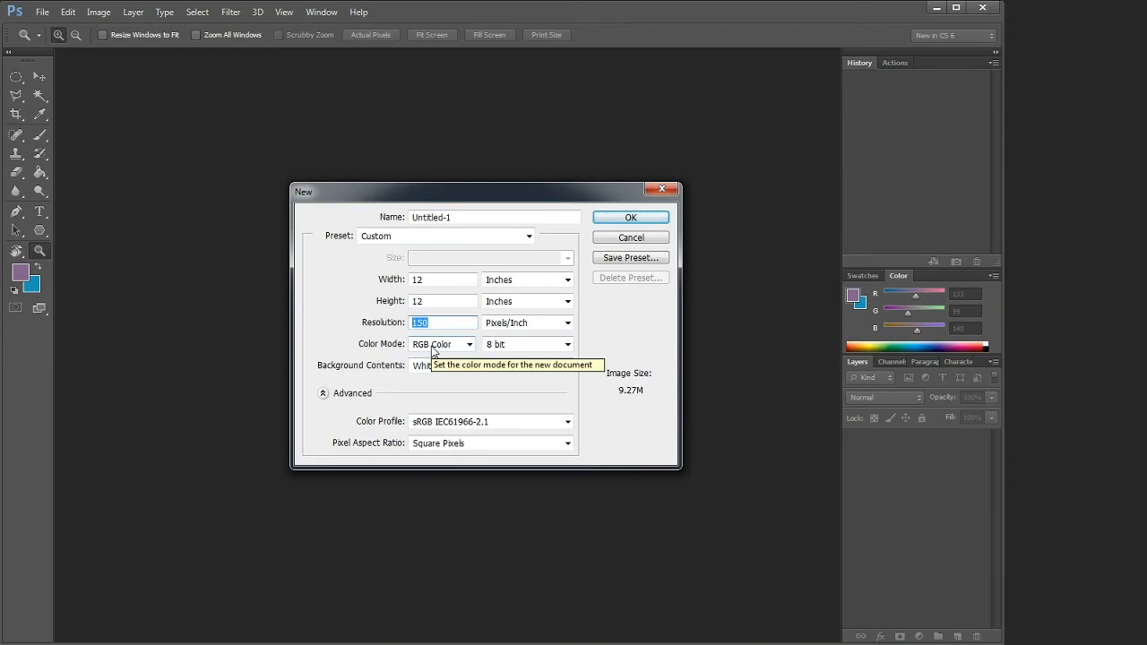
{"action": "type", "text": "300"}
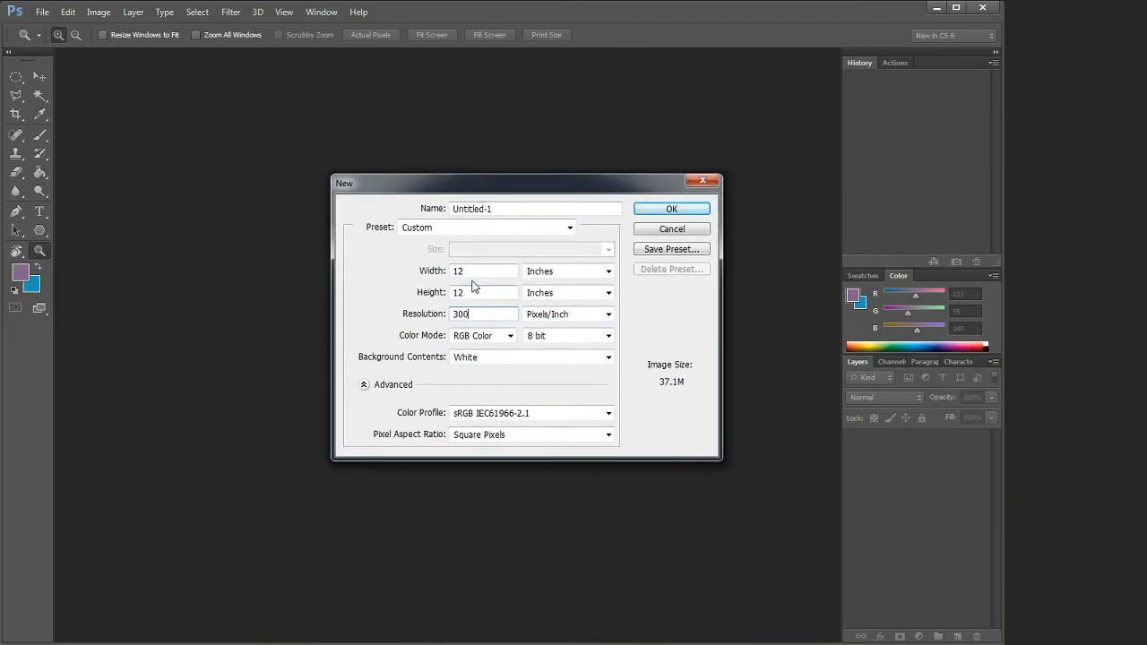
{"action": "double_click", "coordinate": [458, 271]}
{"action": "double_click", "coordinate": [458, 293]}
{"action": "key", "text": "Return"}
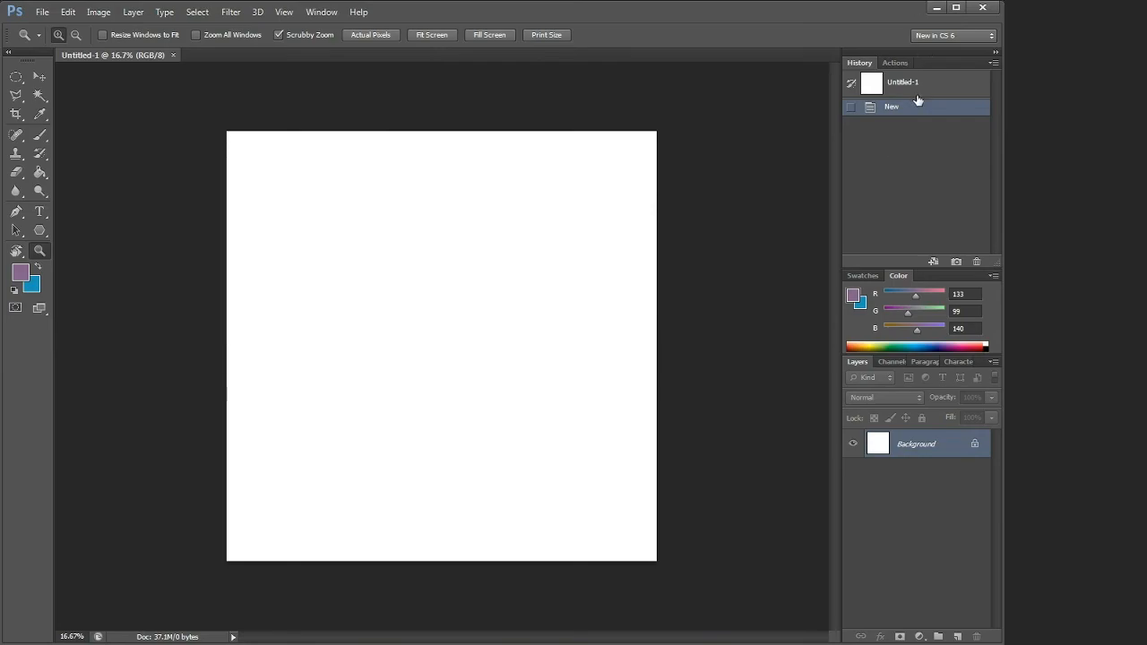
Undock the panel groups from the window edge and close the History, Color and Layers panels.
{"action": "left_click_drag", "start_coordinate": [924, 56], "coordinate": [500, 128]}
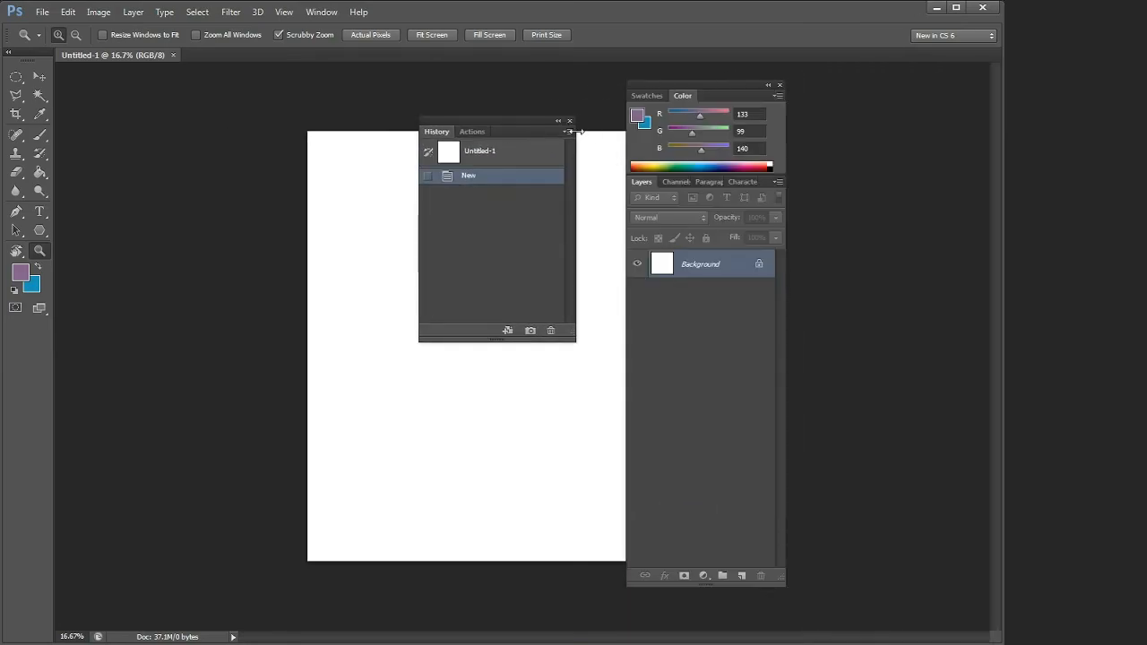
{"action": "left_click", "coordinate": [574, 126]}
{"action": "left_click_drag", "start_coordinate": [730, 98], "coordinate": [509, 144]}
{"action": "left_click", "coordinate": [555, 133]}
{"action": "left_click_drag", "start_coordinate": [669, 84], "coordinate": [811, 121]}
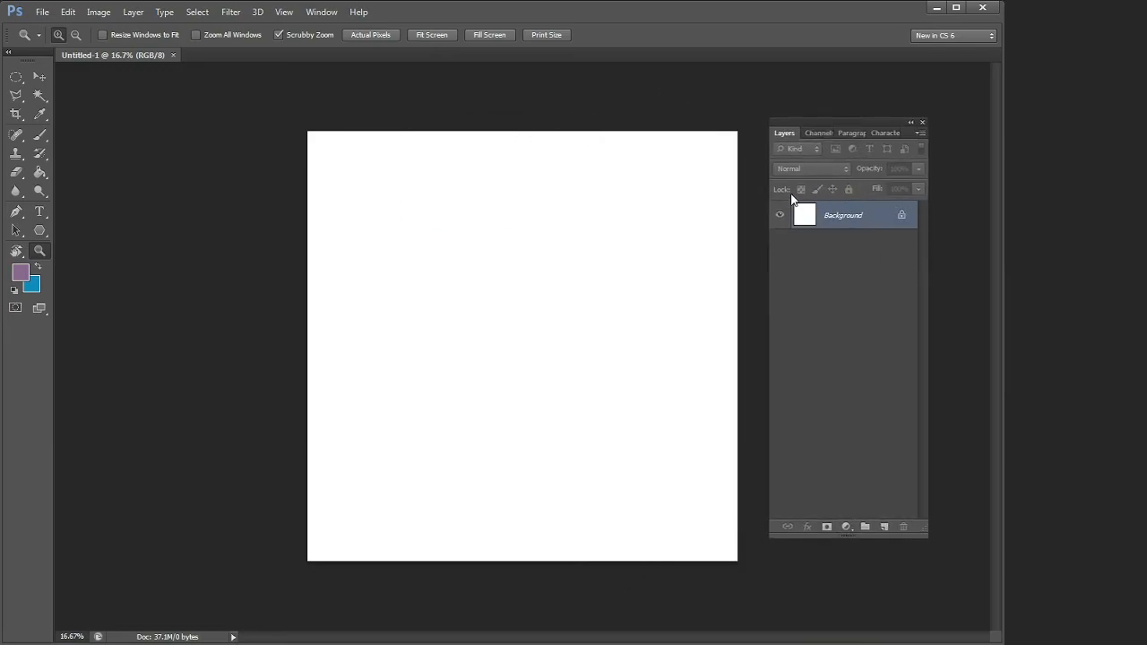
{"action": "left_click", "coordinate": [921, 122]}
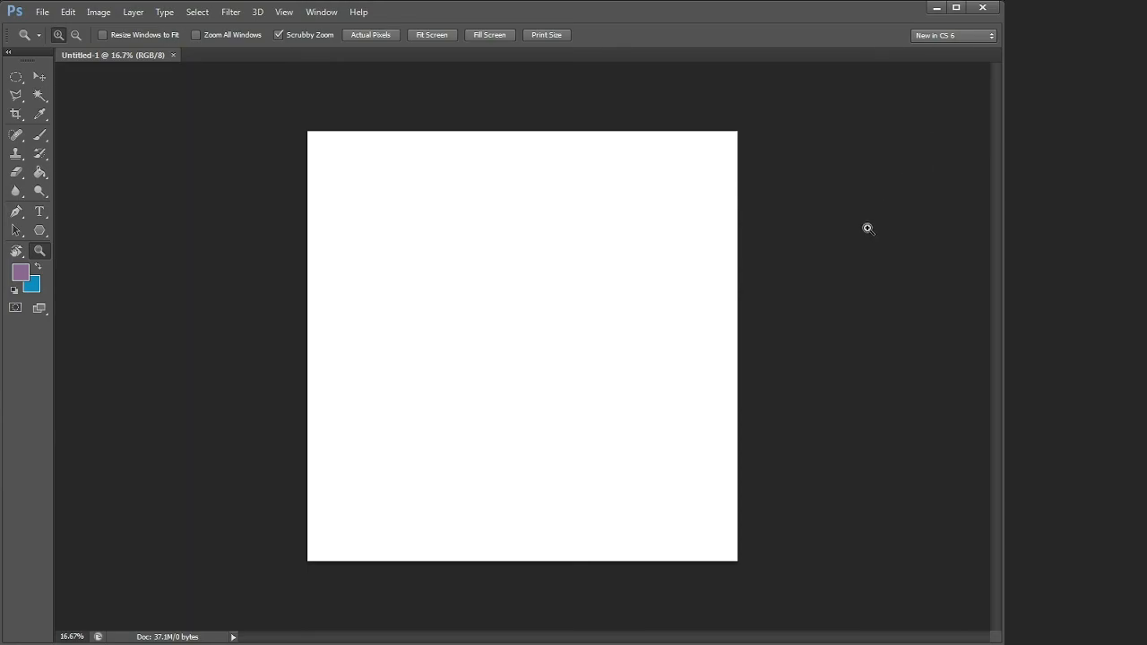
Show the Layers panel again and place it beside the canvas.
{"action": "left_click", "coordinate": [321, 11]}
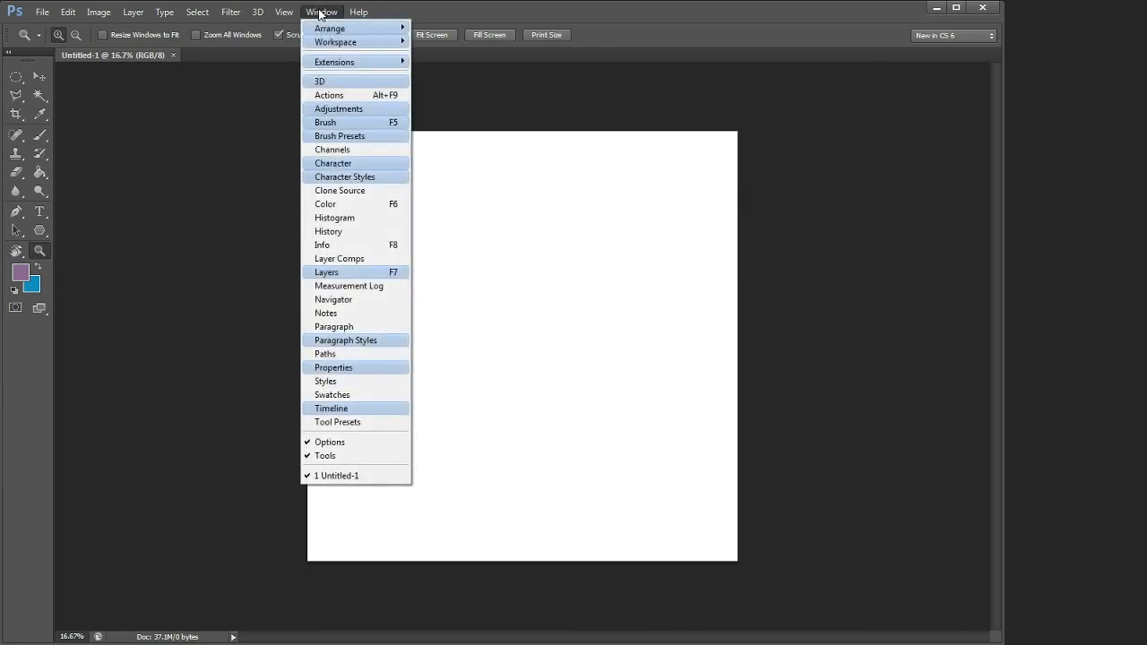
{"action": "left_click", "coordinate": [348, 275]}
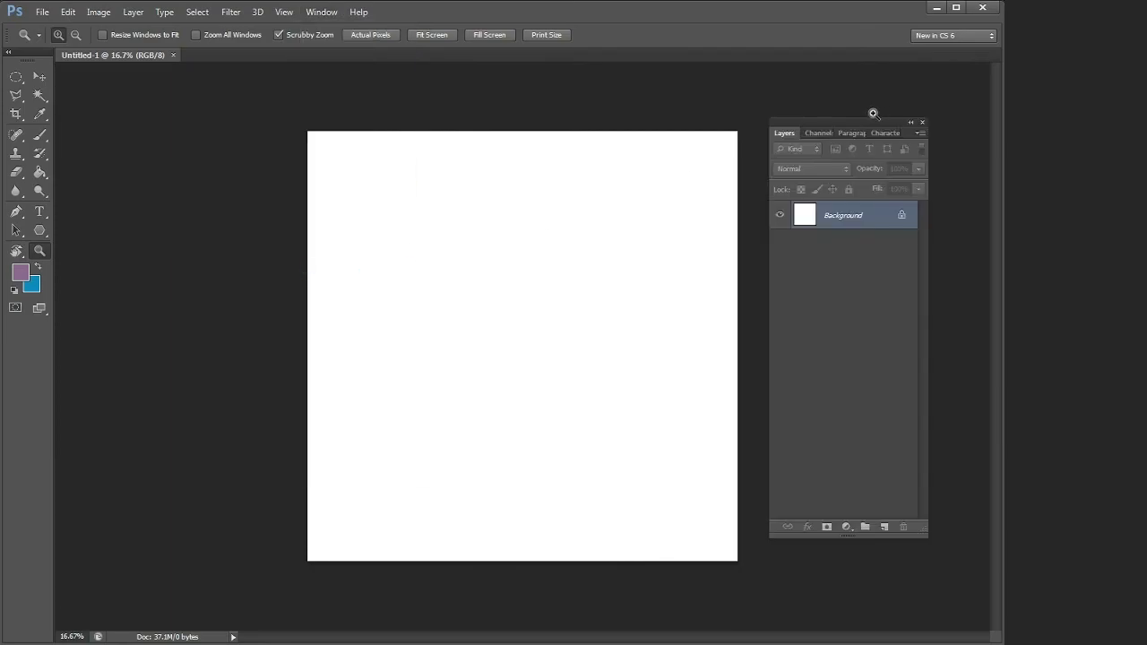
{"action": "left_click_drag", "start_coordinate": [848, 128], "coordinate": [882, 184]}
{"action": "left_click", "coordinate": [654, 281]}
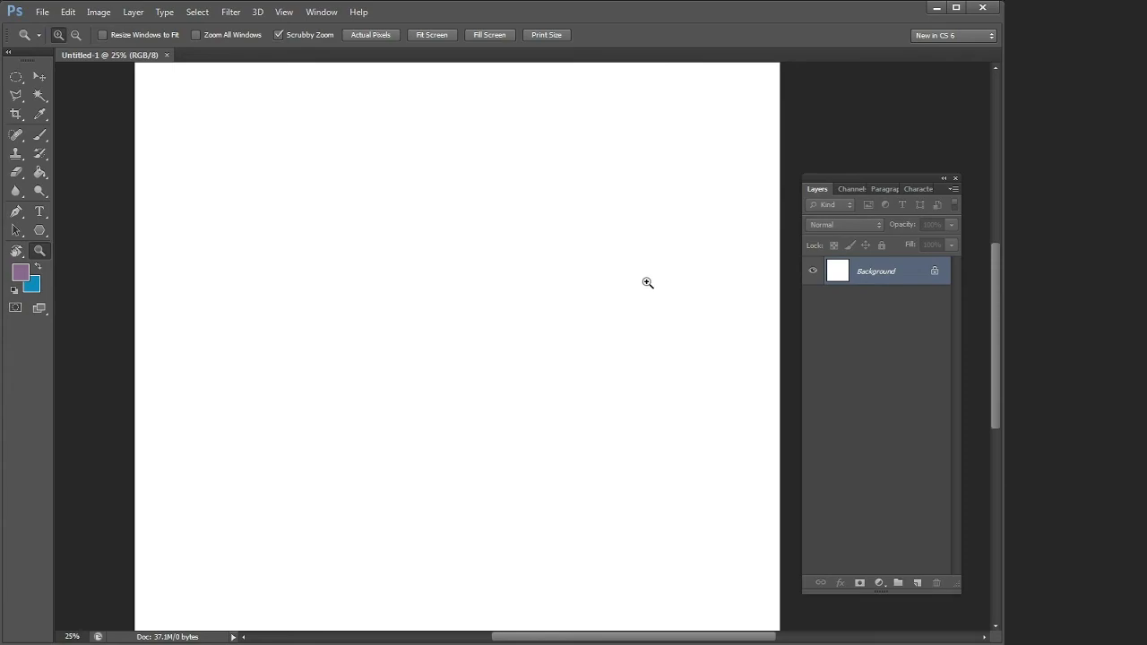
{"action": "left_click", "coordinate": [621, 279], "text": "alt"}
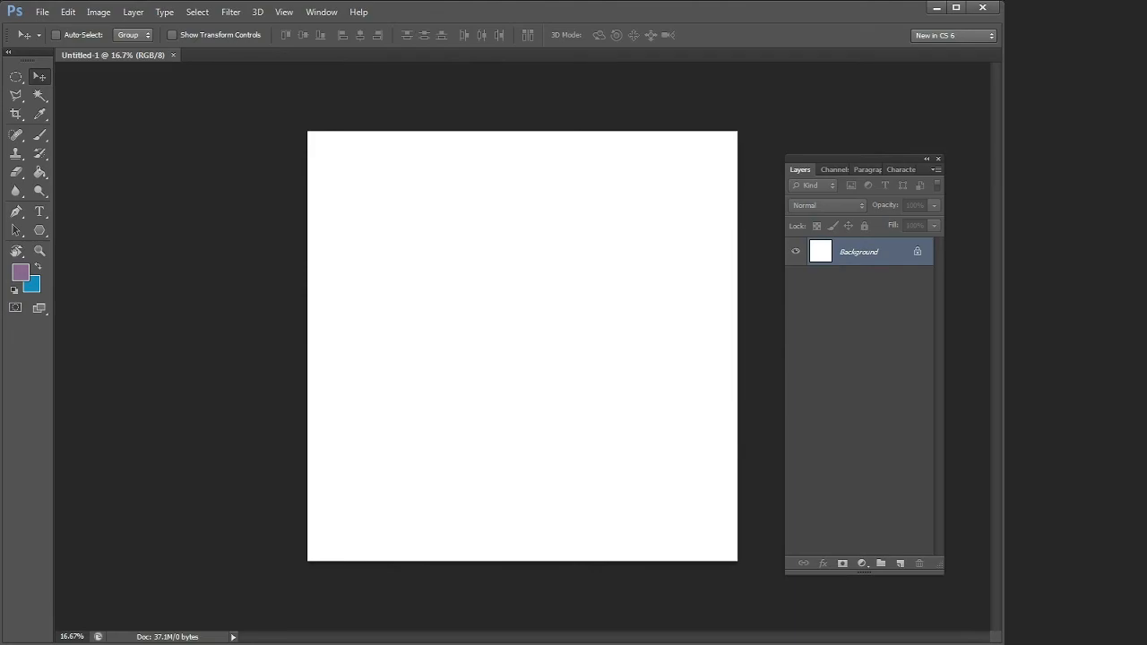
Add a new layer above the background and name it LineArt.
{"action": "left_click", "coordinate": [899, 564]}
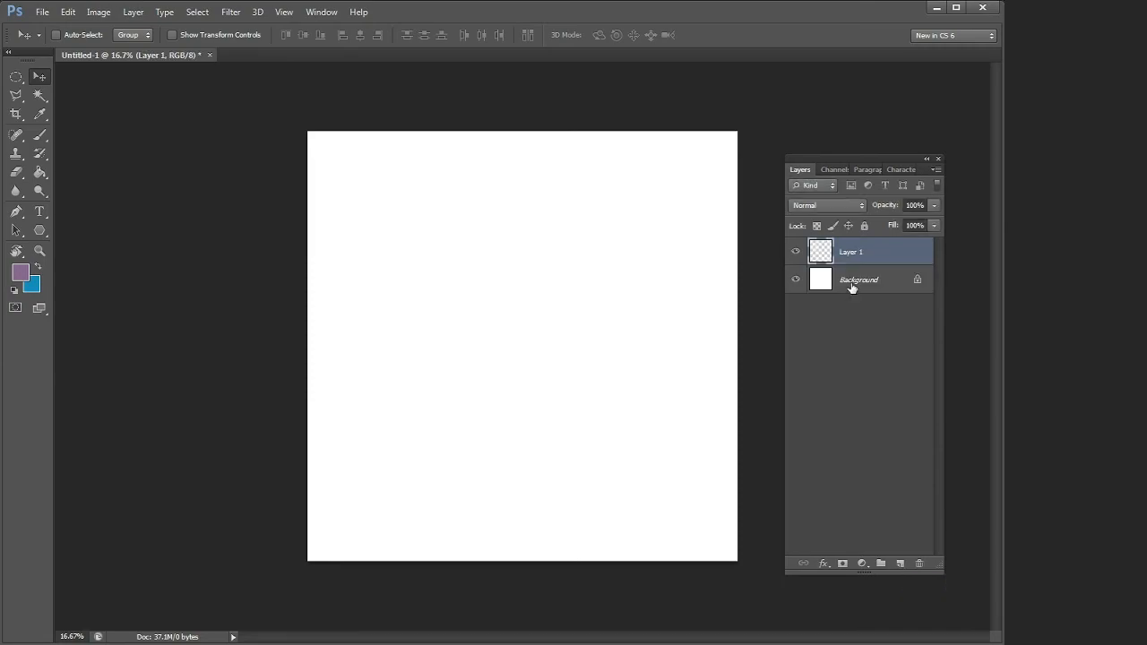
{"action": "double_click", "coordinate": [851, 254]}
{"action": "type", "text": "LineArt"}
{"action": "key", "text": "Return"}
Choose the Brush tool with the hard round tip at 80 px and 100% hardness.
{"action": "key", "text": "b"}
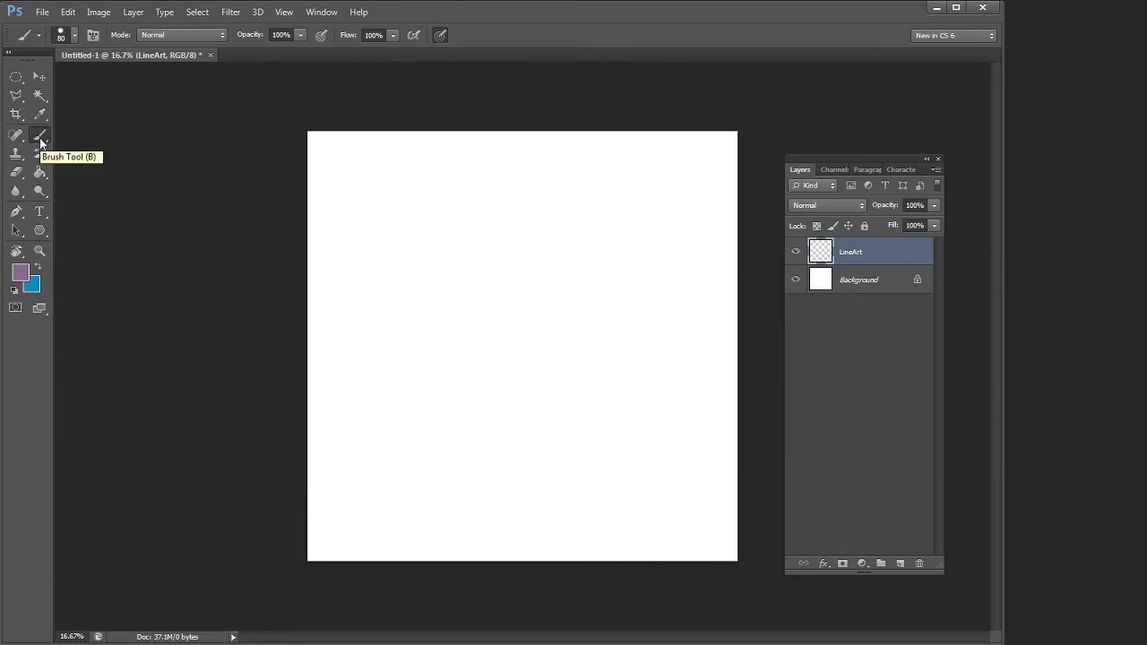
{"action": "left_click", "coordinate": [74, 37]}
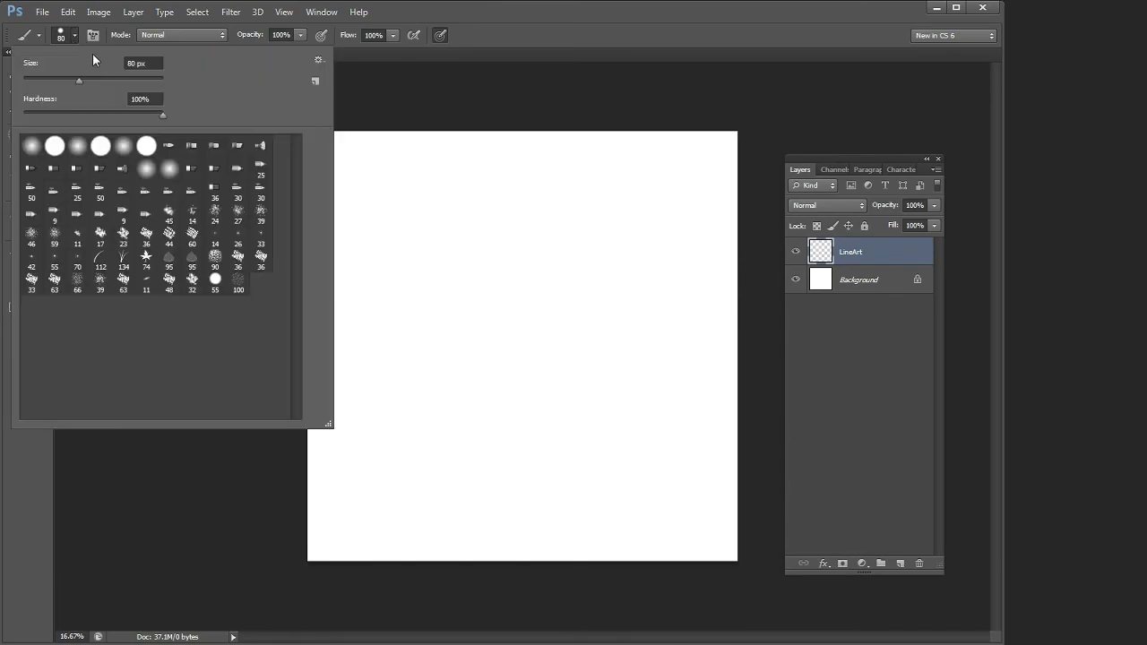
{"action": "left_click", "coordinate": [32, 147]}
{"action": "left_click", "coordinate": [54, 149]}
{"action": "left_click", "coordinate": [419, 110]}
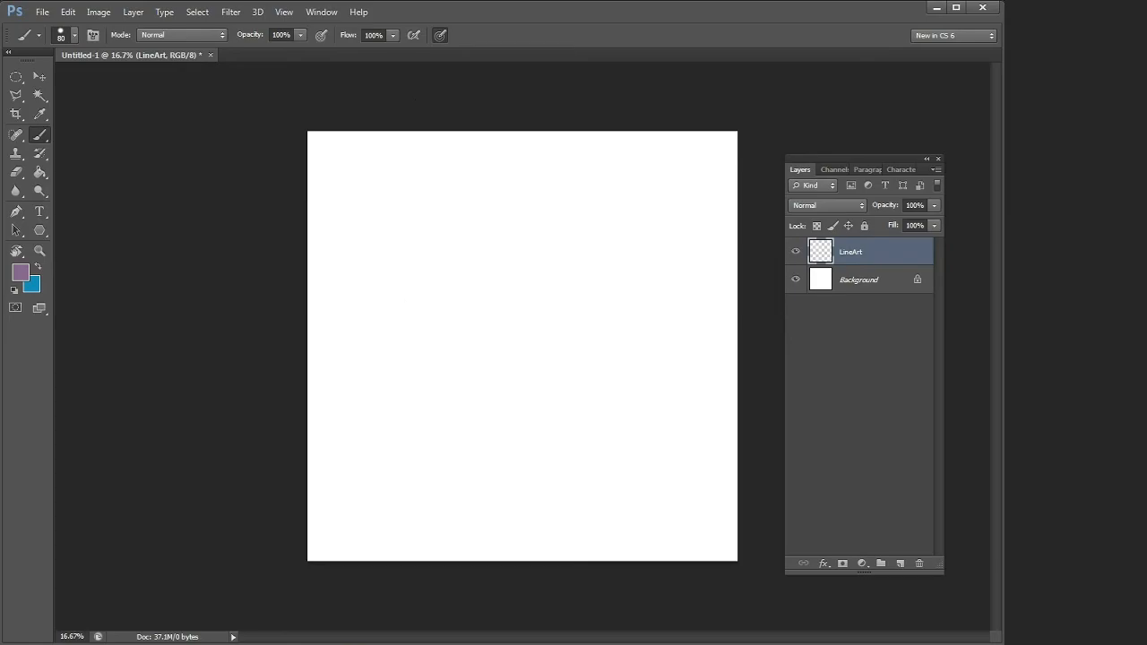
Paint three wavy test strokes on the LineArt layer, comparing the brush with and without pen pressure for size.
{"action": "mouse_move", "coordinate": [327, 320]}
{"action": "left_mouse_down"}
{"action": "mouse_move", "coordinate": [447, 262]}
{"action": "mouse_move", "coordinate": [531, 302]}
{"action": "mouse_move", "coordinate": [643, 286]}
{"action": "left_mouse_up"}
{"action": "mouse_move", "coordinate": [335, 262]}
{"action": "left_mouse_down"}
{"action": "mouse_move", "coordinate": [411, 223]}
{"action": "mouse_move", "coordinate": [498, 241]}
{"action": "left_mouse_up"}
{"action": "left_click", "coordinate": [440, 35]}
{"action": "mouse_move", "coordinate": [330, 350]}
{"action": "left_mouse_down"}
{"action": "mouse_move", "coordinate": [421, 319]}
{"action": "mouse_move", "coordinate": [474, 354]}
{"action": "mouse_move", "coordinate": [534, 330]}
{"action": "left_mouse_up"}
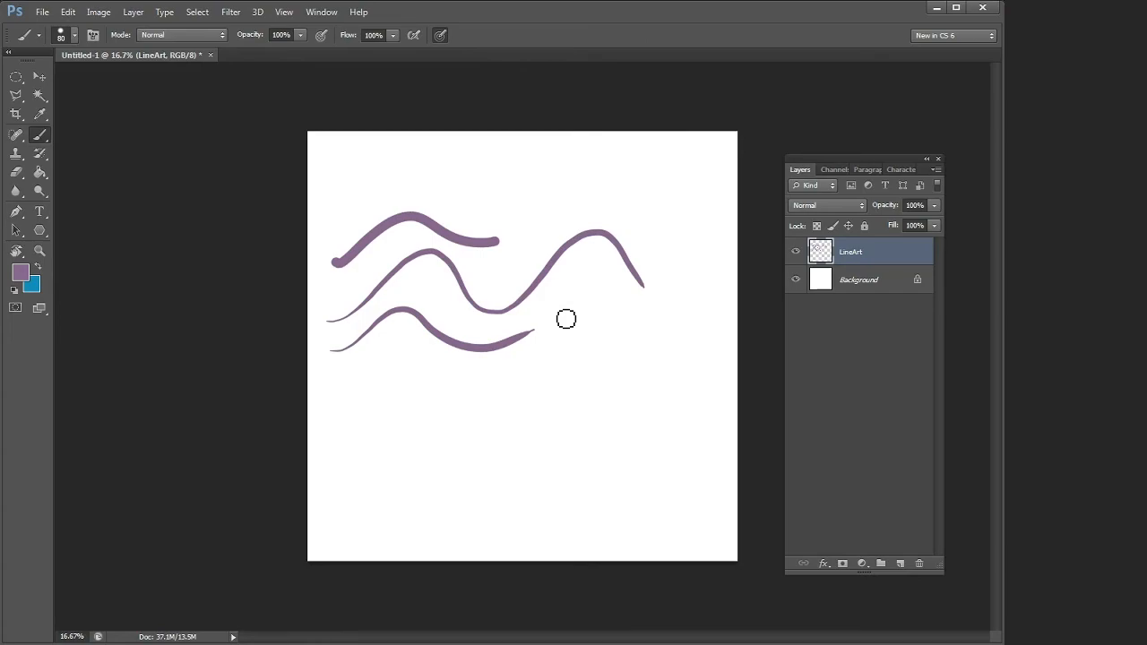
Set the brush's Transfer opacity control to Pen Pressure and paint a wavy test stroke below the others.
{"action": "left_click", "coordinate": [320, 12]}
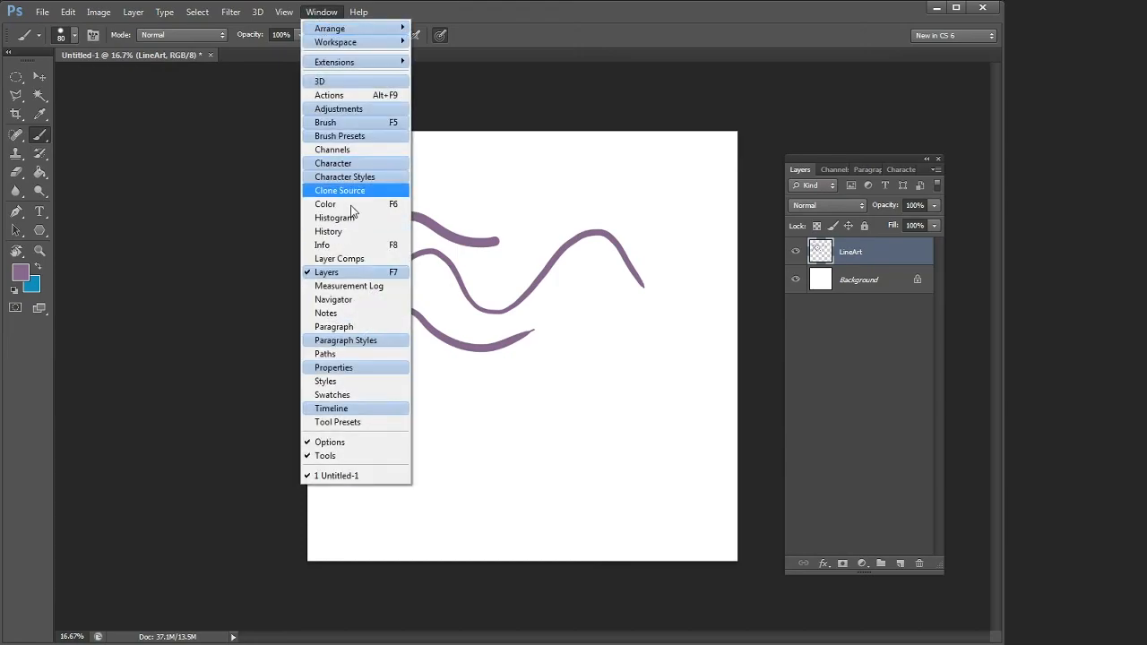
{"action": "left_click", "coordinate": [358, 131]}
{"action": "left_click", "coordinate": [542, 308]}
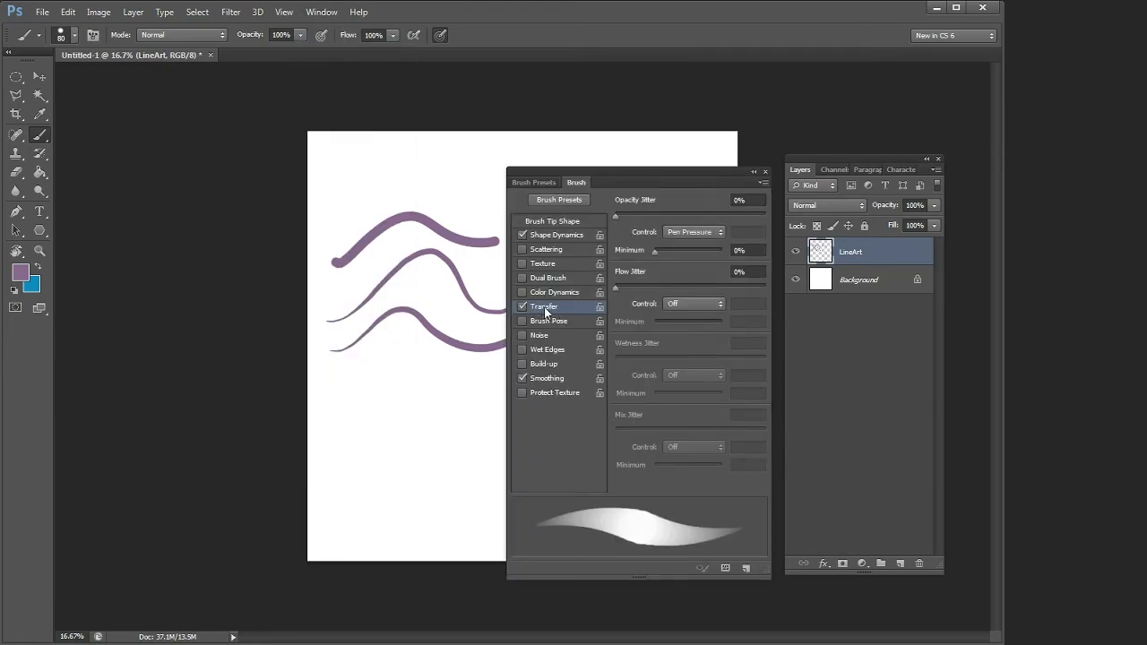
{"action": "left_click", "coordinate": [693, 232]}
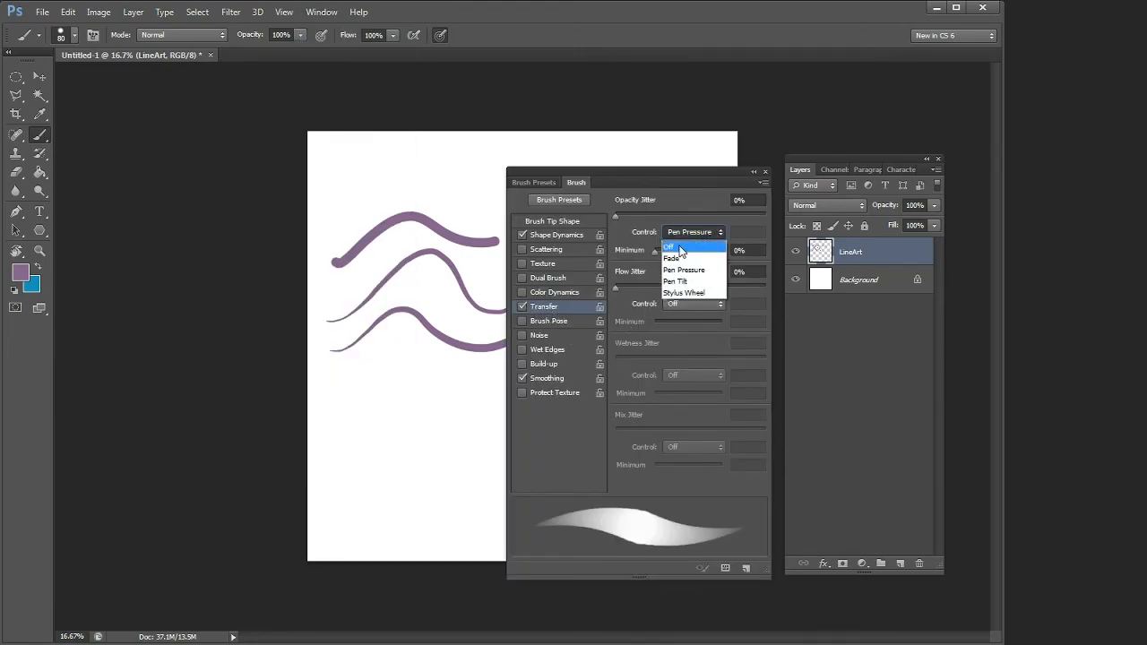
{"action": "left_click", "coordinate": [679, 248]}
{"action": "left_click", "coordinate": [691, 231]}
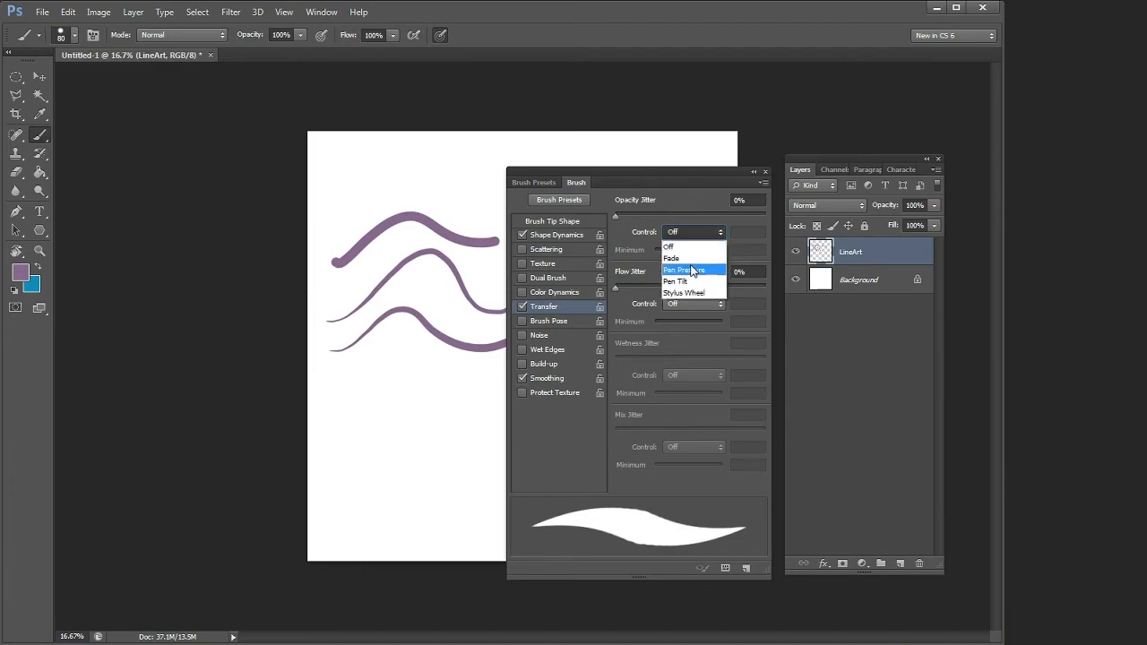
{"action": "left_click", "coordinate": [692, 267]}
{"action": "left_click_drag", "start_coordinate": [657, 170], "coordinate": [223, 146]}
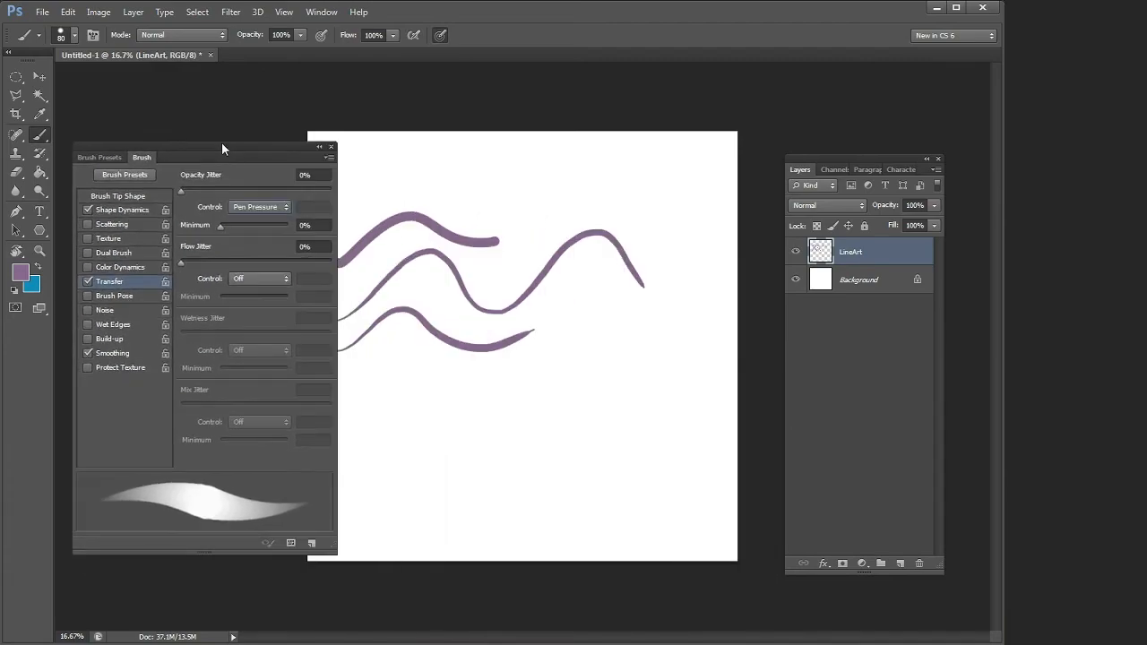
{"action": "mouse_move", "coordinate": [385, 404]}
{"action": "left_mouse_down"}
{"action": "mouse_move", "coordinate": [449, 383]}
{"action": "mouse_move", "coordinate": [533, 408]}
{"action": "mouse_move", "coordinate": [641, 375]}
{"action": "left_mouse_up"}
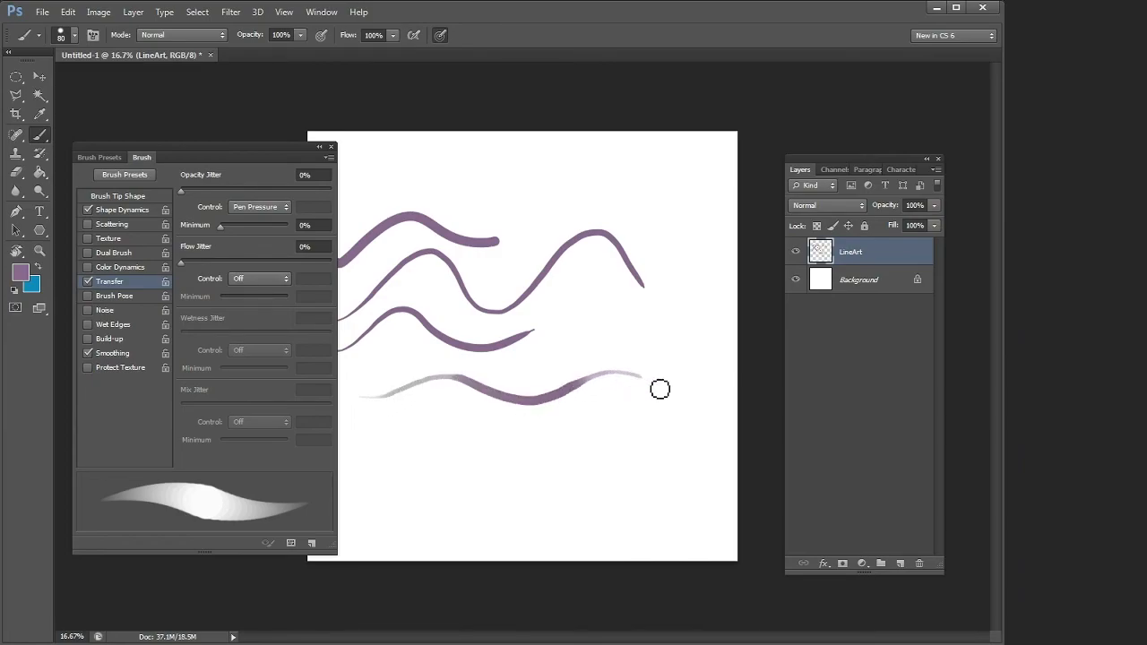
Set the brush's Transfer opacity control to Off and close the brush settings.
{"action": "left_click", "coordinate": [280, 208]}
{"action": "left_click", "coordinate": [280, 221]}
{"action": "left_click", "coordinate": [331, 147]}
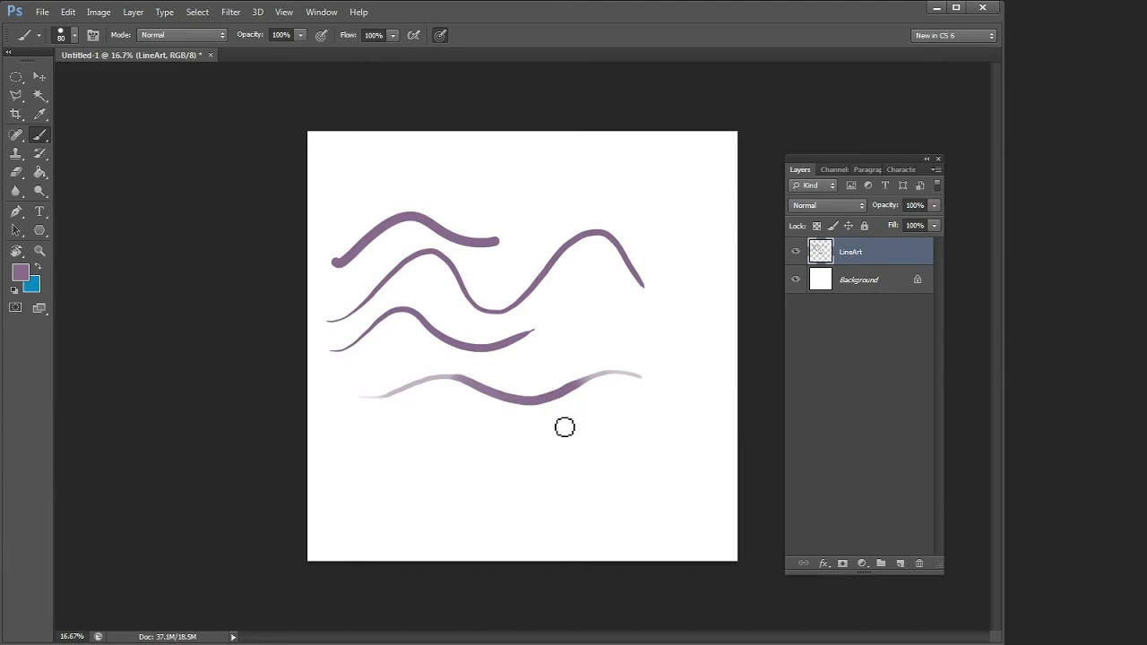
Enlarge the brush considerably and paint a thick wavy test stroke across the lower part of the canvas.
{"action": "key", "text": "bracketright"}
{"action": "key", "text": "bracketright"}
{"action": "key", "text": "bracketright"}
{"action": "key", "text": "bracketright"}
{"action": "key", "text": "bracketright"}
{"action": "key", "text": "bracketright"}
{"action": "key", "text": "bracketright"}
{"action": "key", "text": "bracketright"}
{"action": "key", "text": "bracketright"}
{"action": "key", "text": "bracketright"}
{"action": "key", "text": "bracketright"}
{"action": "key", "text": "bracketright"}
{"action": "mouse_move", "coordinate": [351, 477]}
{"action": "left_mouse_down"}
{"action": "mouse_move", "coordinate": [401, 431]}
{"action": "mouse_move", "coordinate": [654, 434]}
{"action": "left_mouse_up"}
Reduce the brush size to 50 px and paint a thin wavy test stroke beneath the thick one.
{"action": "key", "text": "bracketleft"}
{"action": "key", "text": "bracketleft"}
{"action": "key", "text": "bracketleft"}
{"action": "key", "text": "bracketleft"}
{"action": "key", "text": "bracketleft"}
{"action": "key", "text": "bracketleft"}
{"action": "key", "text": "bracketleft"}
{"action": "key", "text": "bracketleft"}
{"action": "key", "text": "bracketleft"}
{"action": "key", "text": "bracketleft"}
{"action": "key", "text": "bracketleft"}
{"action": "key", "text": "bracketleft"}
{"action": "key", "text": "bracketleft"}
{"action": "key", "text": "bracketleft"}
{"action": "key", "text": "bracketleft"}
{"action": "mouse_move", "coordinate": [354, 529]}
{"action": "left_mouse_down"}
{"action": "mouse_move", "coordinate": [486, 537]}
{"action": "mouse_move", "coordinate": [650, 512]}
{"action": "left_mouse_up"}
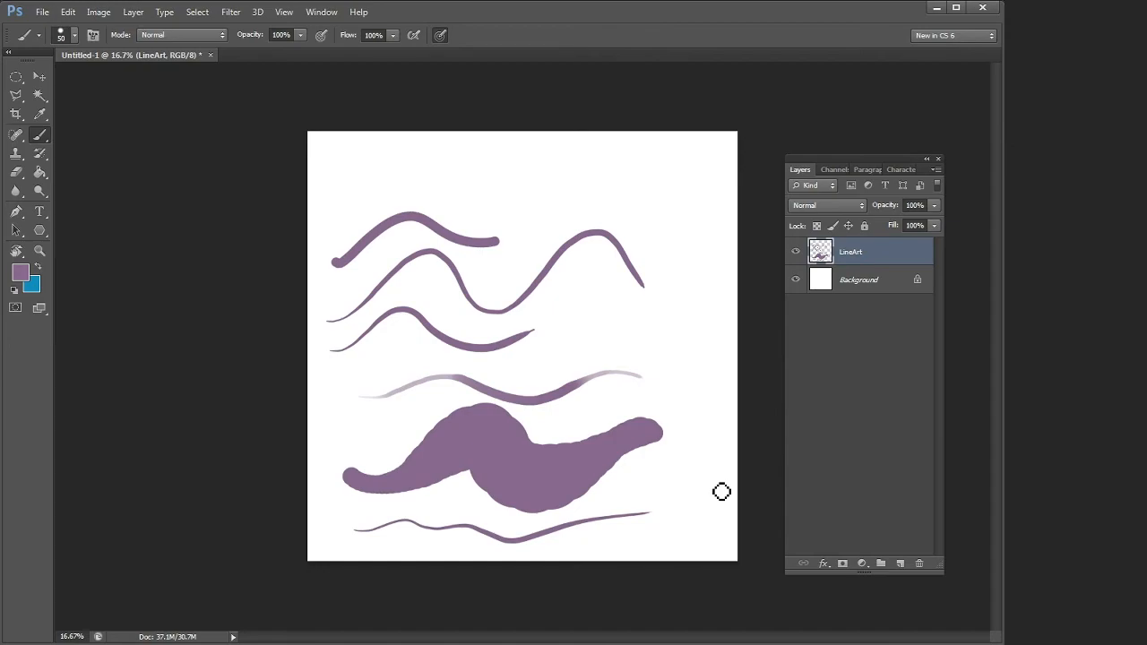
Enlarge the Eraser to 200 px and erase a wavy path through the thick stroke at 60% opacity.
{"action": "key", "text": "e"}
{"action": "key", "text": "bracketright"}
{"action": "key", "text": "bracketright"}
{"action": "key", "text": "bracketright"}
{"action": "key", "text": "bracketright"}
{"action": "key", "text": "bracketright"}
{"action": "key", "text": "bracketright"}
{"action": "key", "text": "bracketright"}
{"action": "left_click_drag", "start_coordinate": [428, 486], "coordinate": [659, 434]}
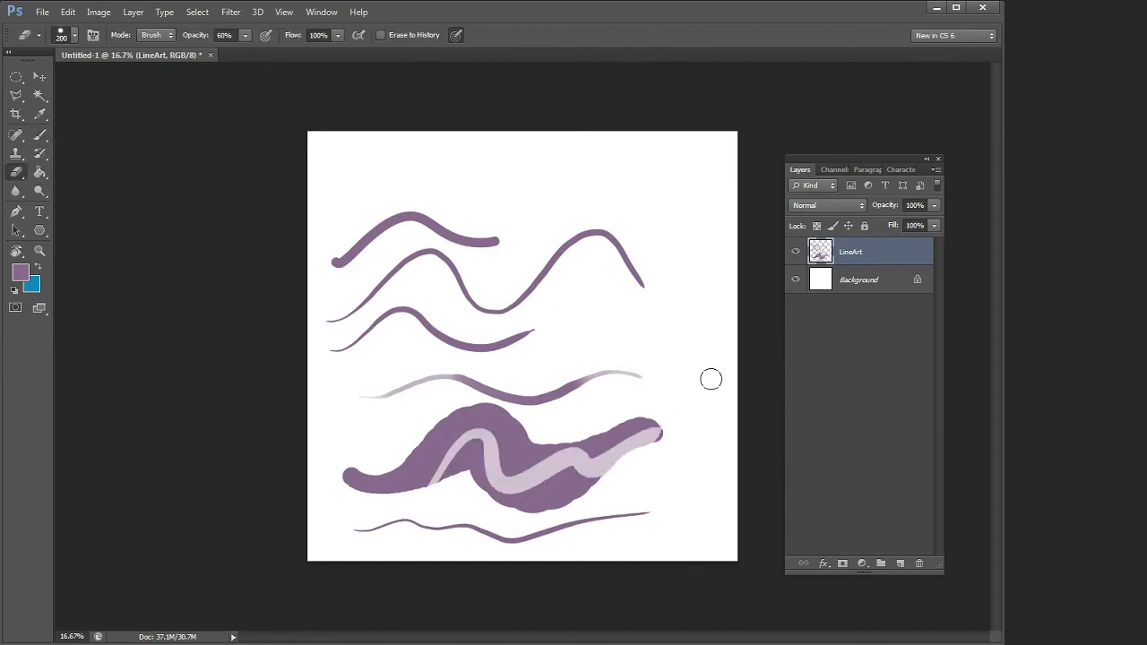
Use the hard round Eraser tip at 100% opacity to erase three diagonal strips through the lower strokes.
{"action": "left_click", "coordinate": [75, 35]}
{"action": "left_click", "coordinate": [33, 152]}
{"action": "left_click", "coordinate": [53, 151]}
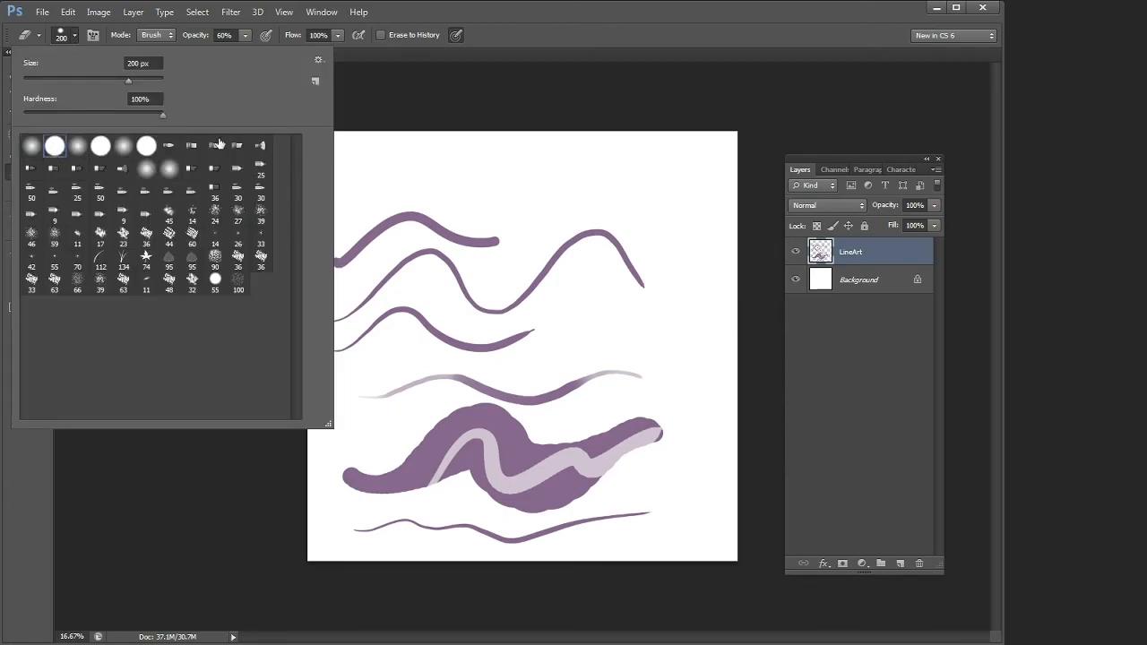
{"action": "left_click", "coordinate": [243, 34]}
{"action": "mouse_move", "coordinate": [247, 54]}
{"action": "left_mouse_down"}
{"action": "mouse_move", "coordinate": [218, 57]}
{"action": "mouse_move", "coordinate": [280, 56]}
{"action": "left_mouse_up"}
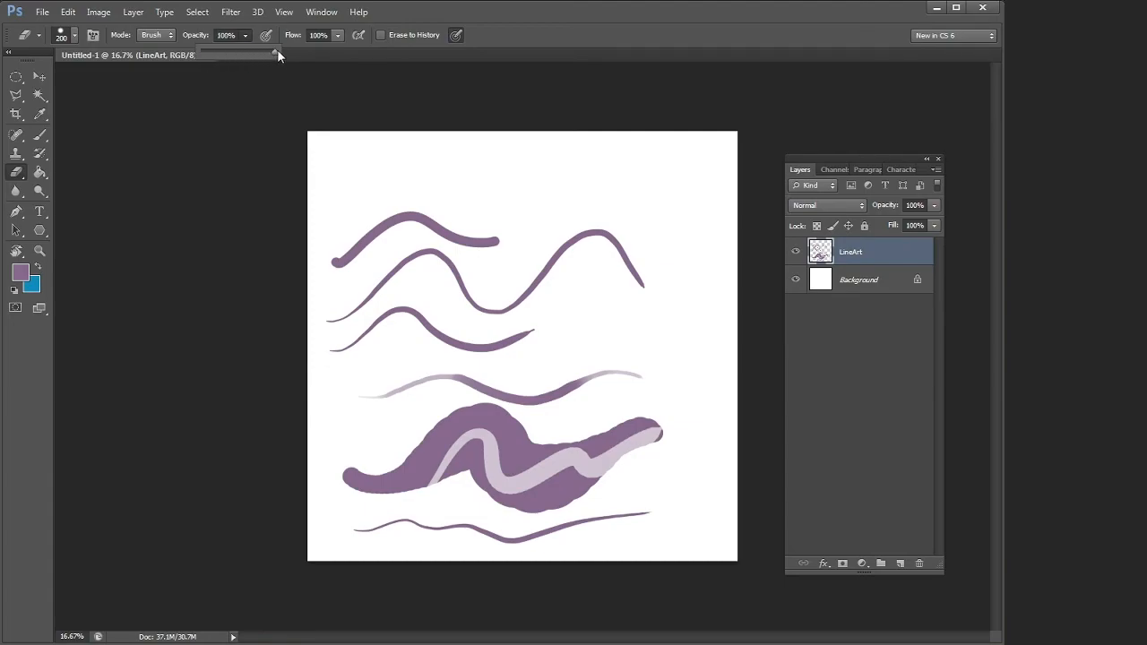
{"action": "left_click_drag", "start_coordinate": [421, 489], "coordinate": [527, 391]}
{"action": "left_click_drag", "start_coordinate": [629, 369], "coordinate": [474, 495]}
{"action": "left_click_drag", "start_coordinate": [658, 428], "coordinate": [498, 502]}
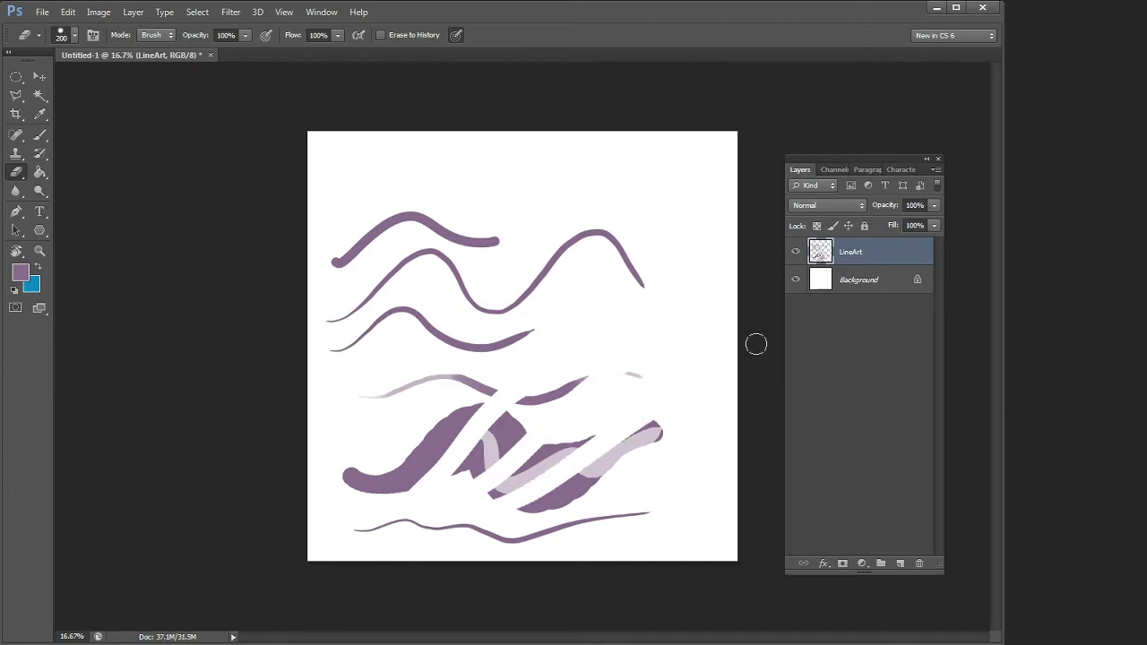
Lower the Eraser opacity to 26% and partially erase the thick stroke's near end with repeated passes.
{"action": "left_click", "coordinate": [245, 36]}
{"action": "left_click", "coordinate": [191, 52]}
{"action": "left_click_drag", "start_coordinate": [385, 485], "coordinate": [442, 421]}
{"action": "mouse_move", "coordinate": [390, 487]}
{"action": "left_mouse_down"}
{"action": "mouse_move", "coordinate": [444, 427]}
{"action": "mouse_move", "coordinate": [383, 488]}
{"action": "left_mouse_up"}
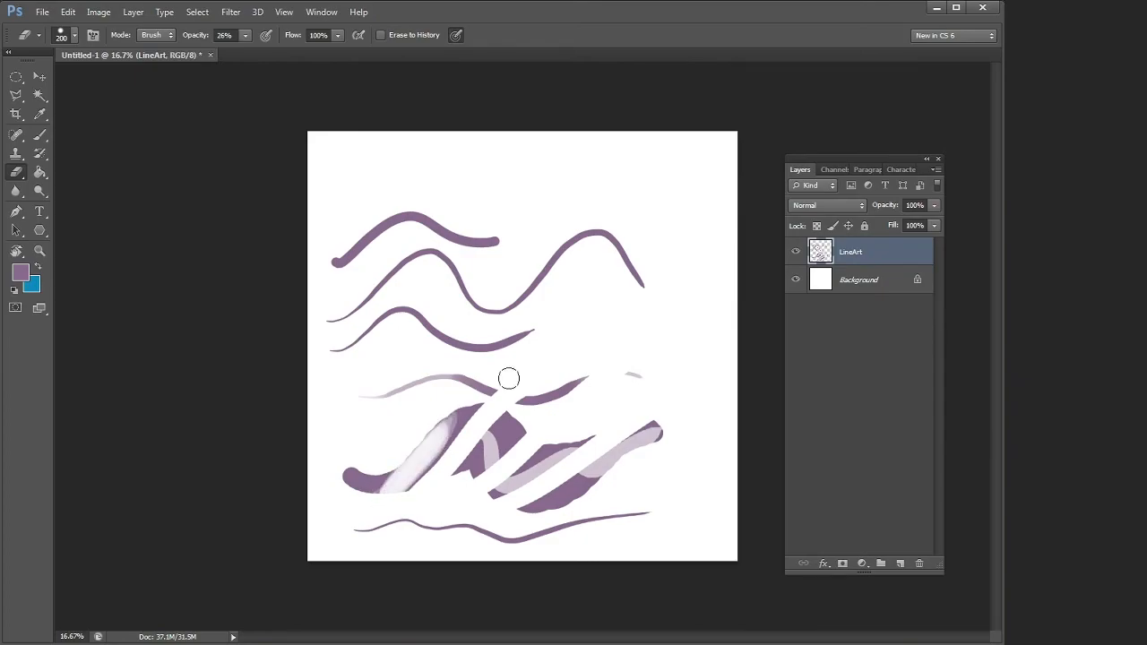
Paint a test stroke with the Brush tool at 100% opacity and another at 50% opacity near the canvas top.
{"action": "left_click", "coordinate": [39, 134]}
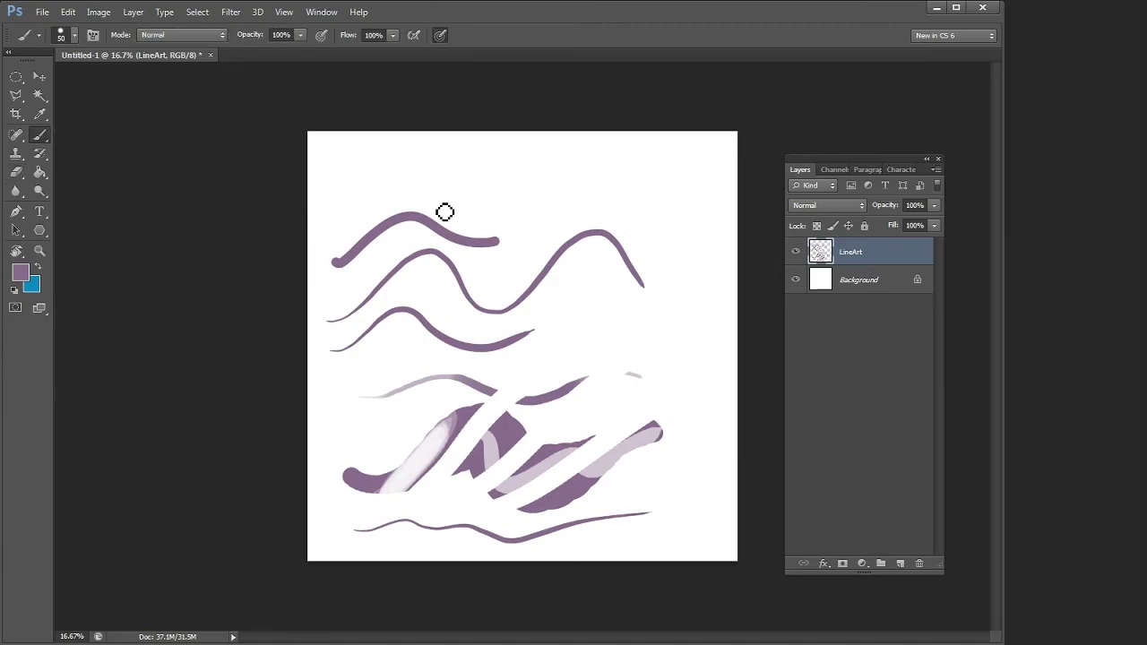
{"action": "left_click_drag", "start_coordinate": [445, 212], "coordinate": [672, 195]}
{"action": "left_click", "coordinate": [281, 35]}
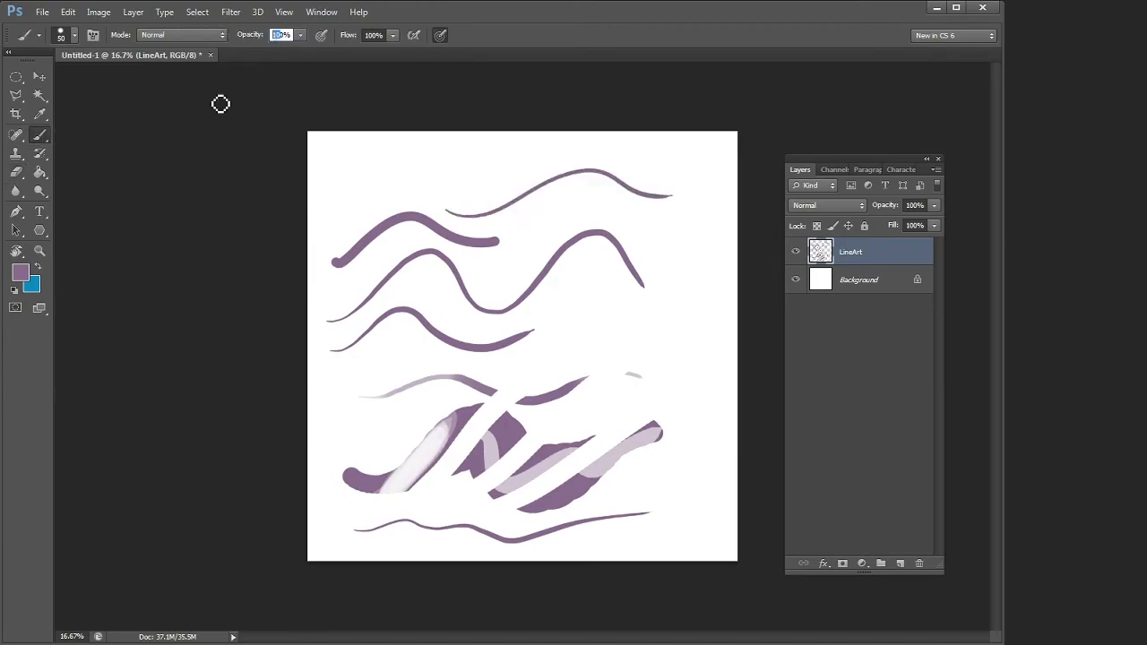
{"action": "type", "text": "50"}
{"action": "left_click_drag", "start_coordinate": [507, 231], "coordinate": [772, 230]}
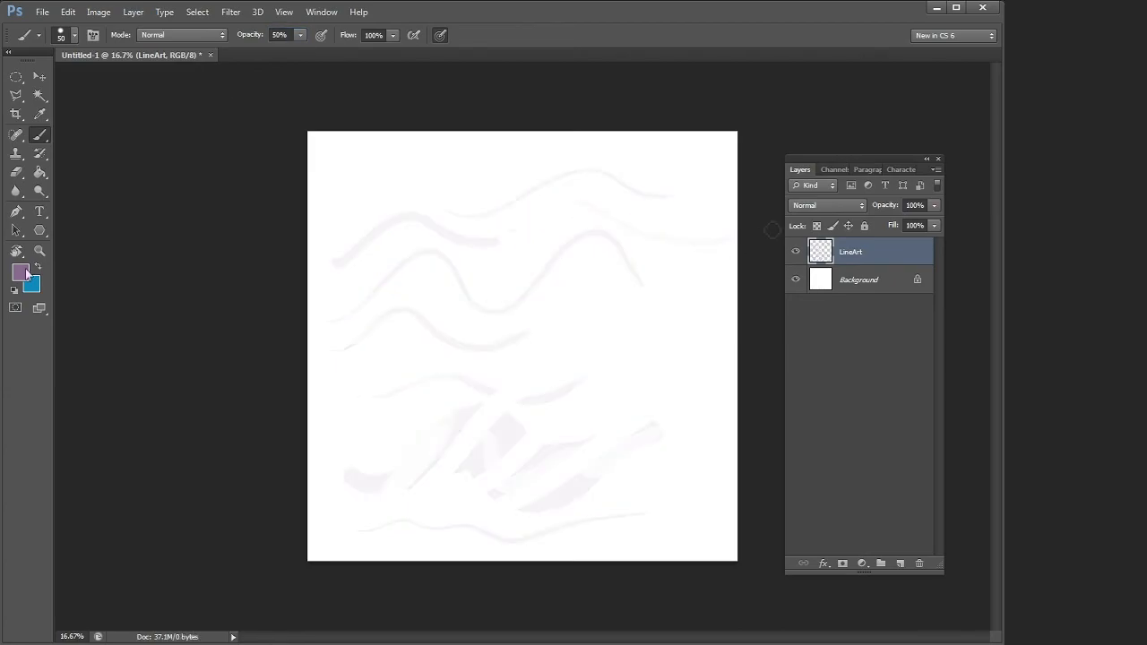
Set the foreground color to black and draw the face profile from forehead to chin with a 70 px brush, including nostril and lips.
{"action": "left_click", "coordinate": [19, 274]}
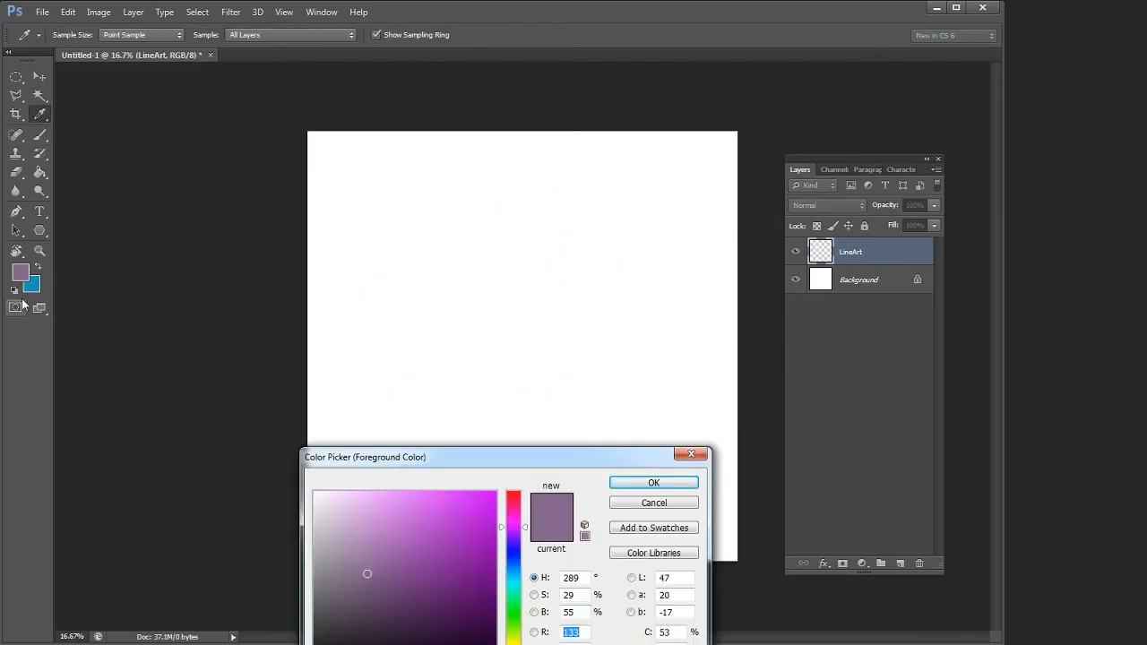
{"action": "left_click", "coordinate": [313, 644]}
{"action": "left_click", "coordinate": [640, 483]}
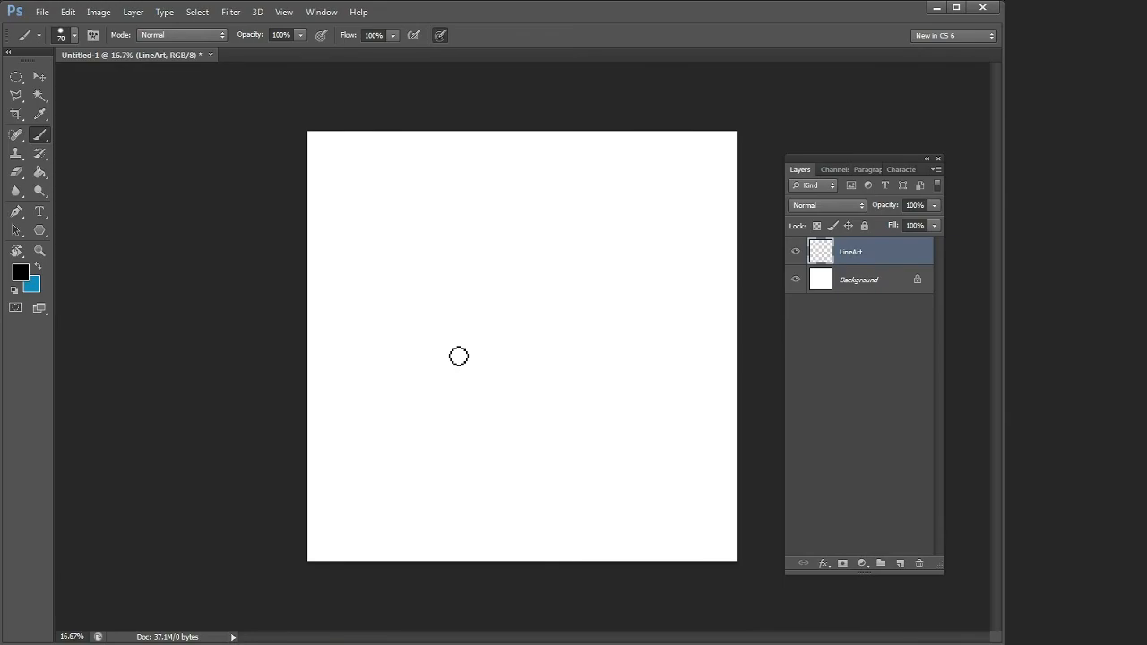
{"action": "mouse_move", "coordinate": [452, 307]}
{"action": "left_mouse_down"}
{"action": "mouse_move", "coordinate": [420, 361]}
{"action": "mouse_move", "coordinate": [455, 381]}
{"action": "left_mouse_up"}
{"action": "mouse_move", "coordinate": [457, 358]}
{"action": "left_mouse_down"}
{"action": "mouse_move", "coordinate": [454, 382]}
{"action": "mouse_move", "coordinate": [431, 400]}
{"action": "left_mouse_up"}
{"action": "left_click_drag", "start_coordinate": [433, 403], "coordinate": [480, 420]}
{"action": "left_click_drag", "start_coordinate": [451, 412], "coordinate": [439, 431]}
{"action": "mouse_move", "coordinate": [439, 432]}
{"action": "left_mouse_down"}
{"action": "mouse_move", "coordinate": [438, 445]}
{"action": "mouse_move", "coordinate": [506, 457]}
{"action": "left_mouse_up"}
{"action": "mouse_move", "coordinate": [452, 306]}
{"action": "left_mouse_down"}
{"action": "mouse_move", "coordinate": [430, 280]}
{"action": "mouse_move", "coordinate": [476, 238]}
{"action": "left_mouse_up"}
{"action": "key", "text": "ctrl+z"}
{"action": "left_click_drag", "start_coordinate": [431, 289], "coordinate": [472, 236]}
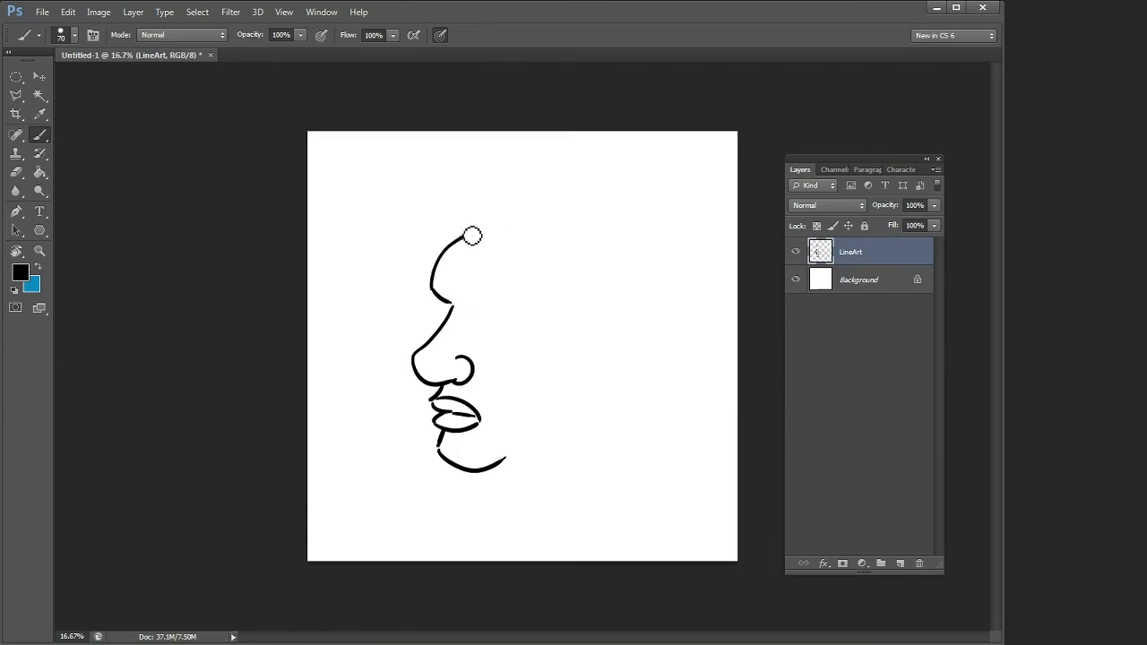
Draw the ear with its inner curves, the jawline and the front and side neck lines.
{"action": "left_click_drag", "start_coordinate": [594, 328], "coordinate": [594, 390]}
{"action": "mouse_move", "coordinate": [599, 349]}
{"action": "left_mouse_down"}
{"action": "mouse_move", "coordinate": [596, 389]}
{"action": "mouse_move", "coordinate": [618, 370]}
{"action": "mouse_move", "coordinate": [578, 427]}
{"action": "mouse_move", "coordinate": [544, 476]}
{"action": "left_mouse_up"}
{"action": "left_click_drag", "start_coordinate": [614, 387], "coordinate": [627, 435]}
{"action": "left_click_drag", "start_coordinate": [588, 396], "coordinate": [587, 473]}
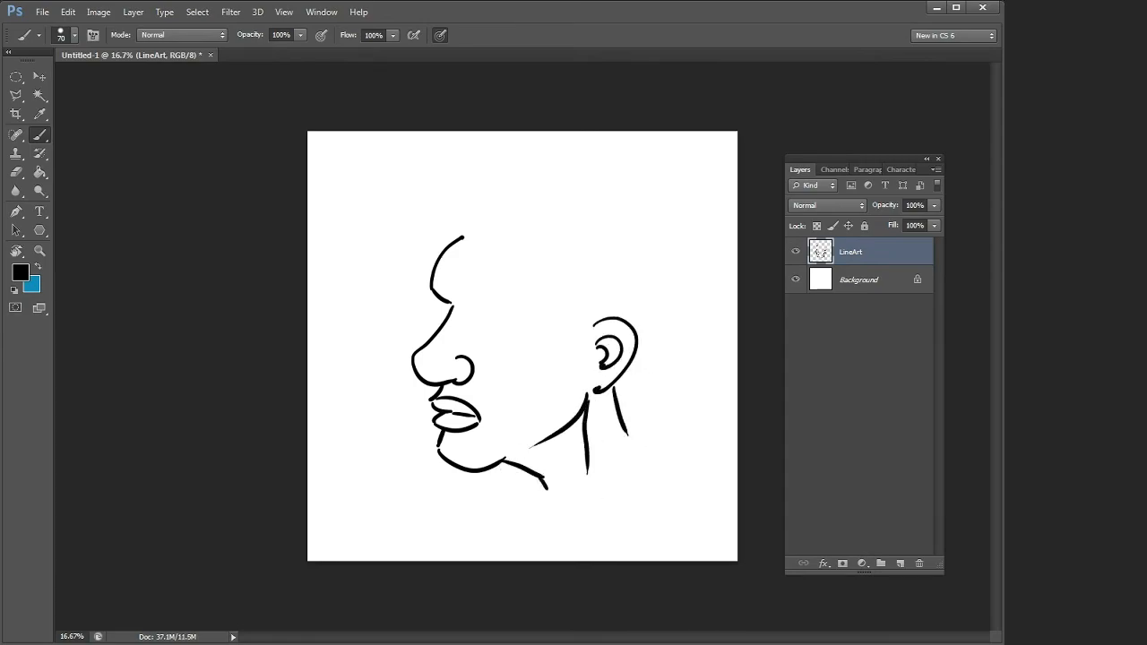
Draw the eye with its iris and the eyebrow above it.
{"action": "left_click_drag", "start_coordinate": [480, 288], "coordinate": [534, 309]}
{"action": "left_click_drag", "start_coordinate": [504, 302], "coordinate": [517, 302]}
{"action": "left_click_drag", "start_coordinate": [464, 275], "coordinate": [515, 263]}
Outline the hair with the sideburn, forehead hairline, crown and back of the head down to the nape.
{"action": "left_click_drag", "start_coordinate": [570, 286], "coordinate": [592, 322]}
{"action": "left_click_drag", "start_coordinate": [435, 220], "coordinate": [464, 238]}
{"action": "mouse_move", "coordinate": [502, 187]}
{"action": "left_mouse_down"}
{"action": "mouse_move", "coordinate": [584, 179]}
{"action": "mouse_move", "coordinate": [670, 252]}
{"action": "left_mouse_up"}
{"action": "left_click_drag", "start_coordinate": [638, 375], "coordinate": [620, 407]}
{"action": "left_click_drag", "start_coordinate": [662, 250], "coordinate": [638, 362]}
{"action": "left_click_drag", "start_coordinate": [605, 188], "coordinate": [618, 213]}
{"action": "left_click_drag", "start_coordinate": [462, 237], "coordinate": [523, 238]}
{"action": "left_click_drag", "start_coordinate": [530, 240], "coordinate": [573, 285]}
Add the crease beside the nostril, the back neck line and extra tufts along the hairline and crown.
{"action": "left_click_drag", "start_coordinate": [467, 352], "coordinate": [477, 369]}
{"action": "left_click_drag", "start_coordinate": [473, 355], "coordinate": [489, 383]}
{"action": "left_click_drag", "start_coordinate": [620, 405], "coordinate": [654, 439]}
{"action": "left_click_drag", "start_coordinate": [527, 245], "coordinate": [541, 235]}
{"action": "left_click_drag", "start_coordinate": [593, 321], "coordinate": [605, 315]}
{"action": "left_click_drag", "start_coordinate": [473, 185], "coordinate": [523, 185]}
{"action": "mouse_move", "coordinate": [433, 287]}
{"action": "left_mouse_down"}
{"action": "mouse_move", "coordinate": [453, 283]}
{"action": "mouse_move", "coordinate": [461, 240]}
{"action": "mouse_move", "coordinate": [434, 288]}
{"action": "left_mouse_up"}
{"action": "key", "text": "ctrl+z"}
Erase the stray lines where the forehead meets the front hair tip with the Eraser at 100% opacity.
{"action": "key", "text": "e"}
{"action": "left_click", "coordinate": [246, 35]}
{"action": "left_click_drag", "start_coordinate": [250, 51], "coordinate": [303, 52]}
{"action": "left_click_drag", "start_coordinate": [457, 249], "coordinate": [446, 231]}
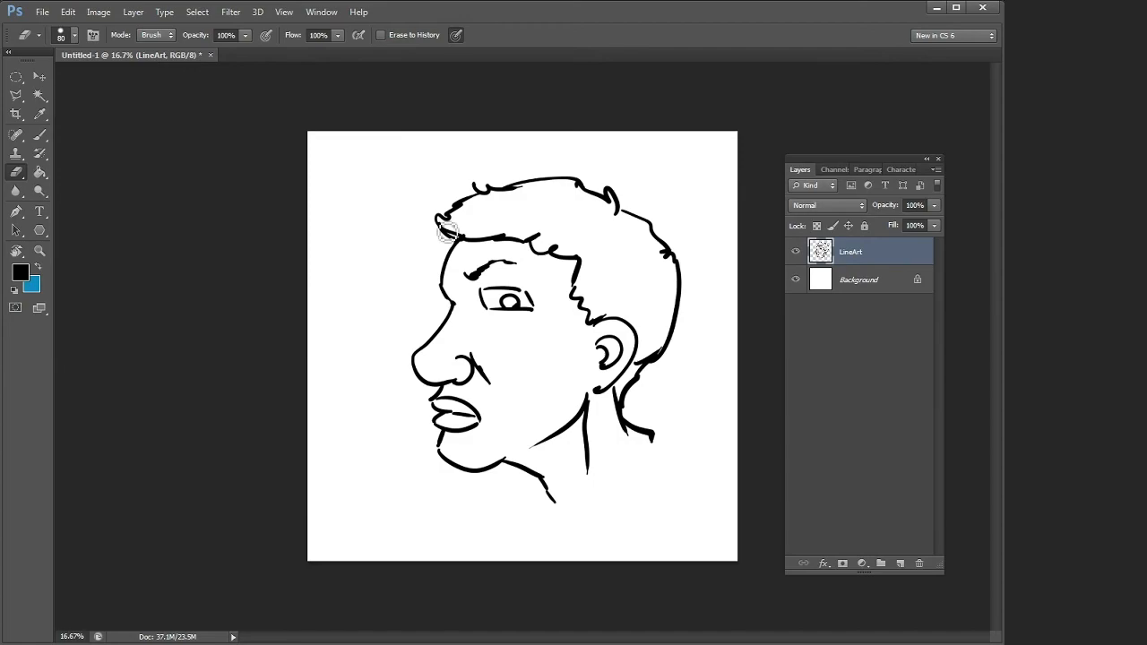
Add a new layer beneath LineArt and name it Color.
{"action": "left_click", "coordinate": [900, 563]}
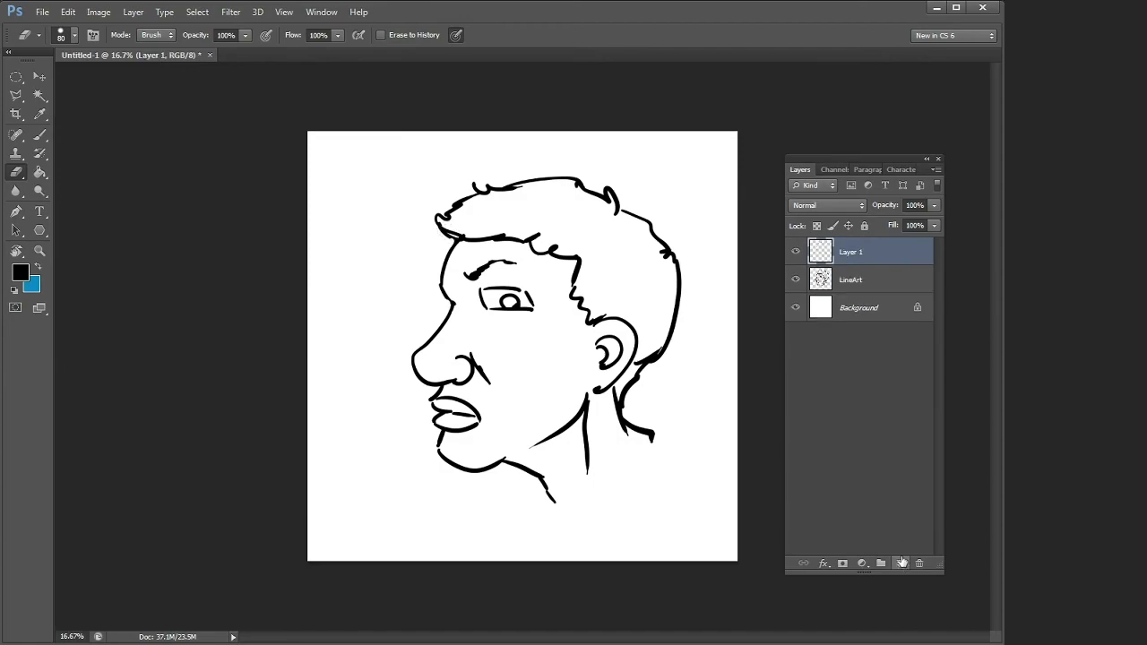
{"action": "left_click_drag", "start_coordinate": [851, 255], "coordinate": [848, 285]}
{"action": "double_click", "coordinate": [853, 280]}
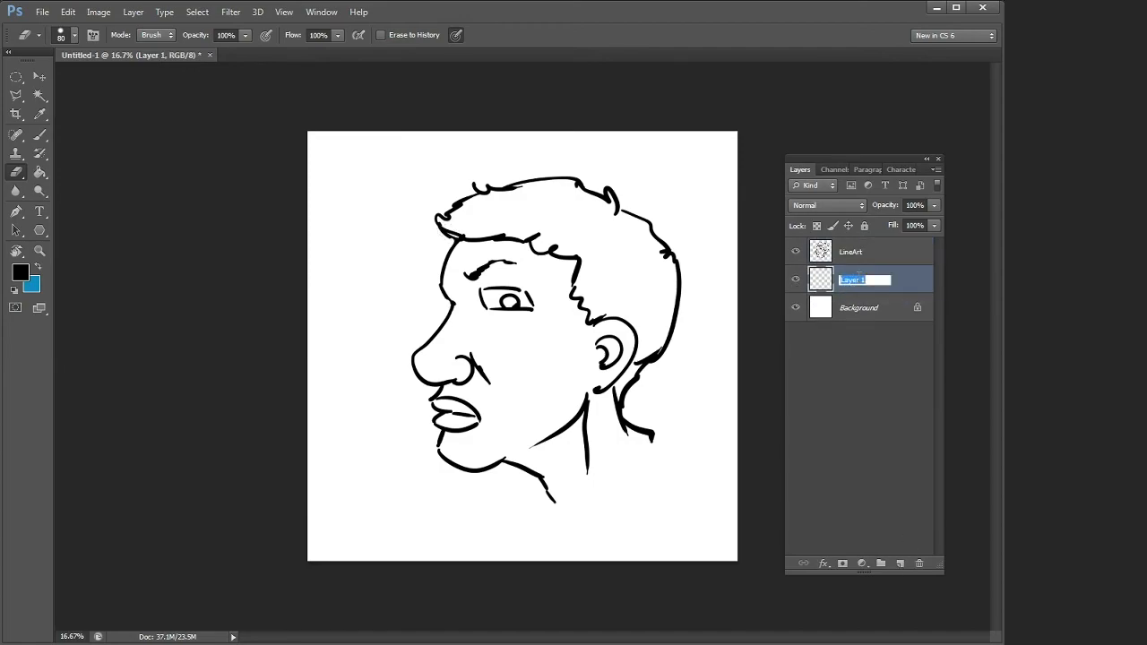
{"action": "type", "text": "Color"}
{"action": "key", "text": "Return"}
Swap the foreground and background colors and brush a blue test patch onto the cheek.
{"action": "left_click", "coordinate": [39, 268]}
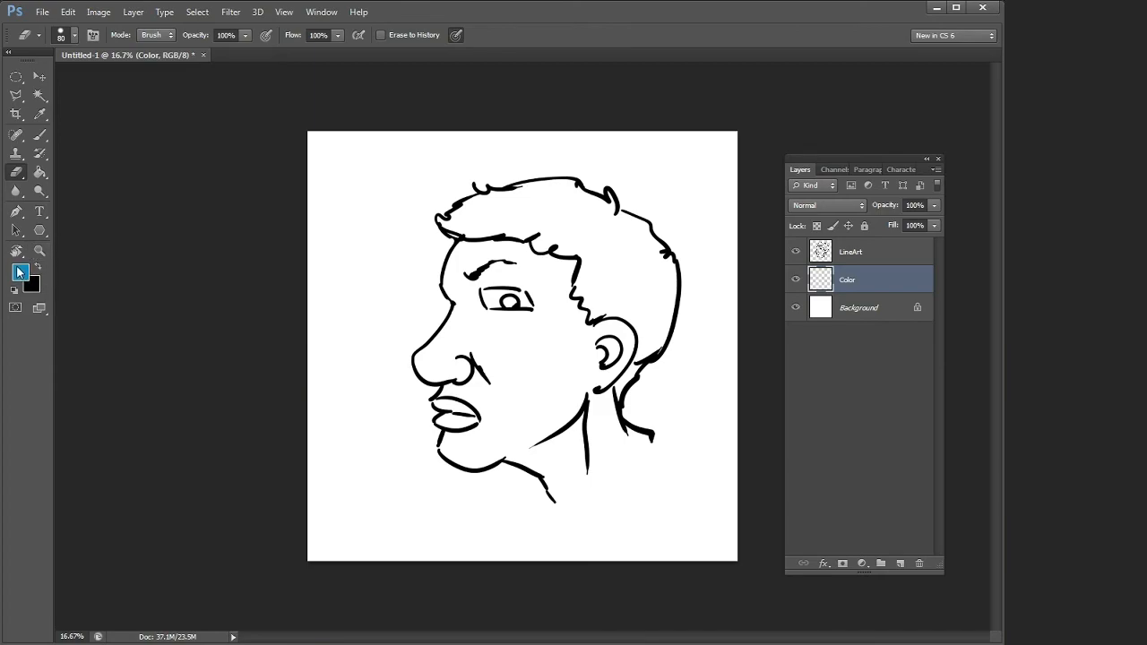
{"action": "left_click", "coordinate": [45, 137]}
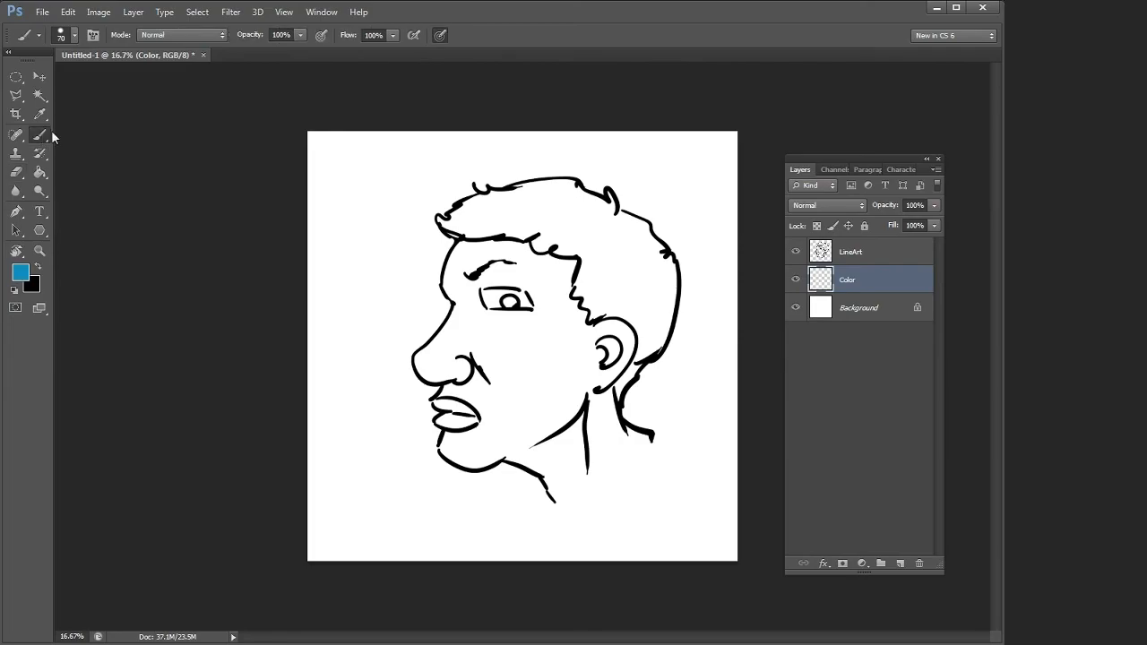
{"action": "mouse_move", "coordinate": [520, 359]}
{"action": "left_mouse_down"}
{"action": "mouse_move", "coordinate": [517, 384]}
{"action": "mouse_move", "coordinate": [536, 389]}
{"action": "mouse_move", "coordinate": [543, 414]}
{"action": "left_mouse_up"}
Change the black swatch to purple, make it the foreground color and paint a purple patch beside the blue one.
{"action": "left_click", "coordinate": [38, 288]}
{"action": "left_click", "coordinate": [434, 547]}
{"action": "left_click", "coordinate": [654, 483]}
{"action": "key", "text": "x"}
{"action": "left_click_drag", "start_coordinate": [568, 383], "coordinate": [553, 418]}
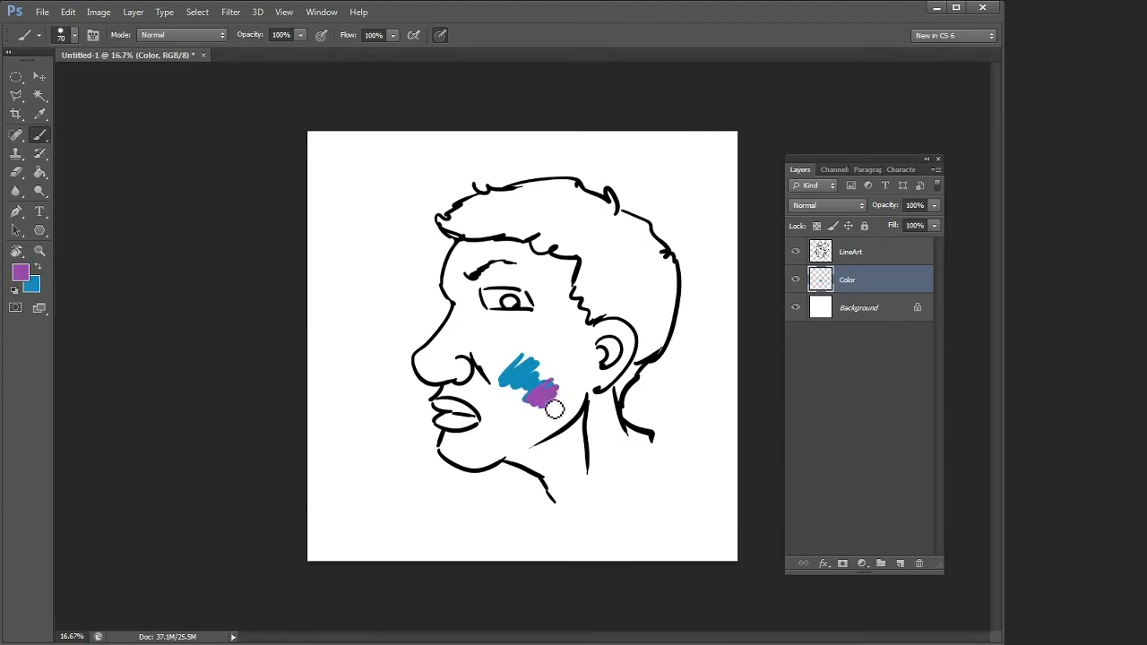
{"action": "left_click", "coordinate": [42, 266]}
{"action": "left_click", "coordinate": [40, 266]}
{"action": "left_click_drag", "start_coordinate": [548, 381], "coordinate": [576, 380]}
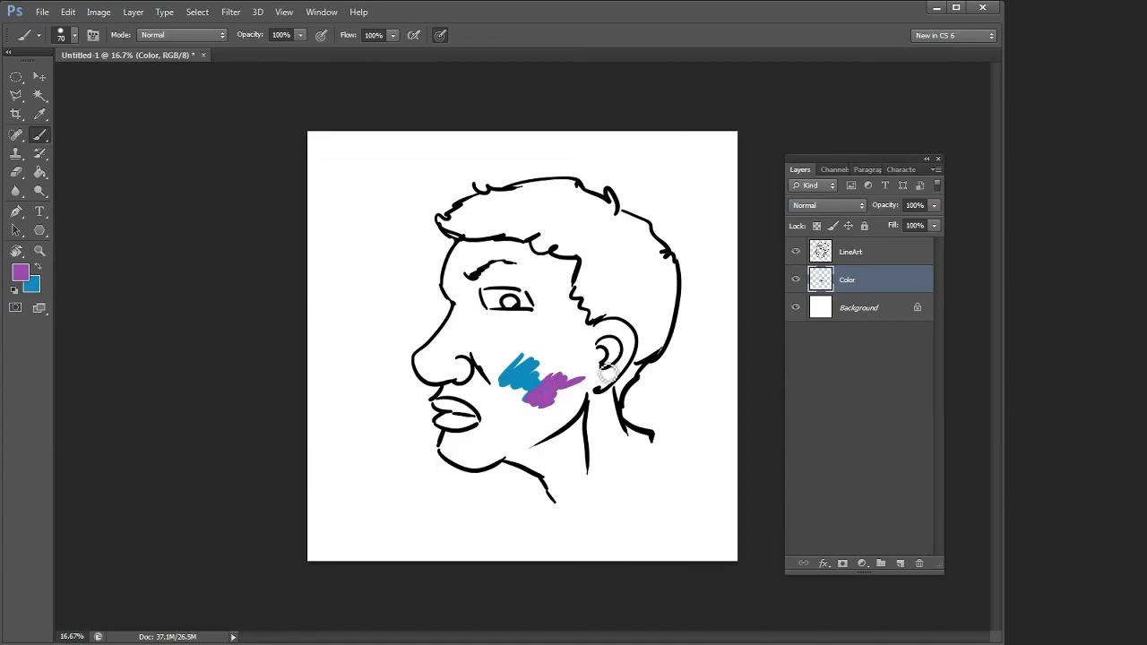
Try out teal hues with varying saturation and brightness for the foreground color in the Color Picker.
{"action": "key", "text": "i"}
{"action": "left_click", "coordinate": [24, 274]}
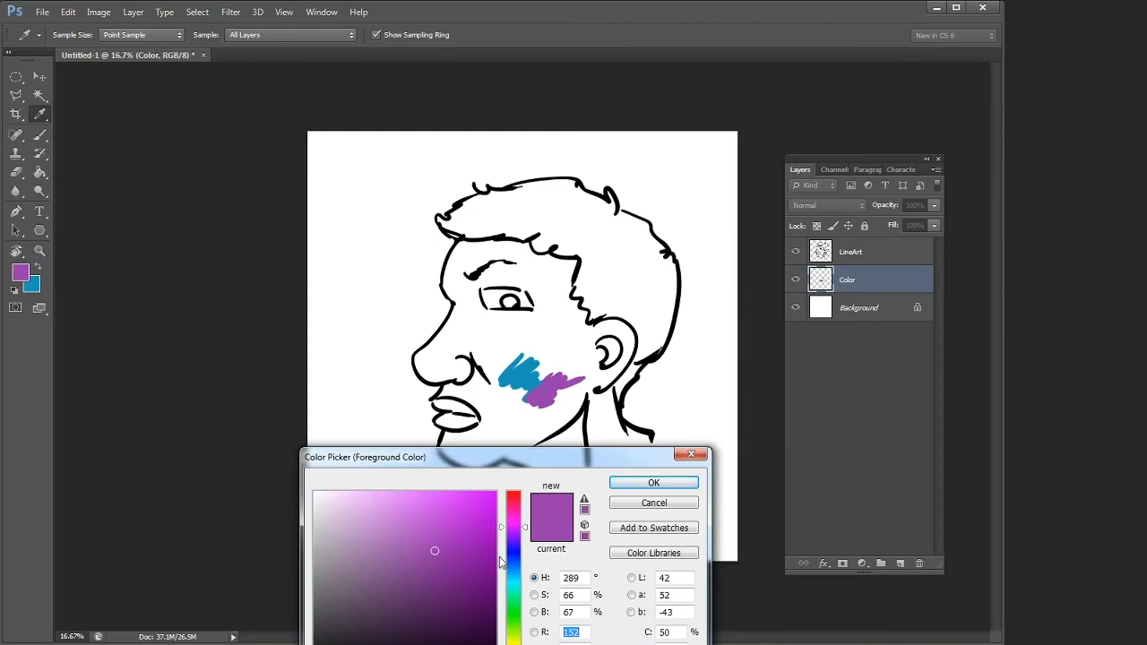
{"action": "left_click_drag", "start_coordinate": [526, 521], "coordinate": [528, 578]}
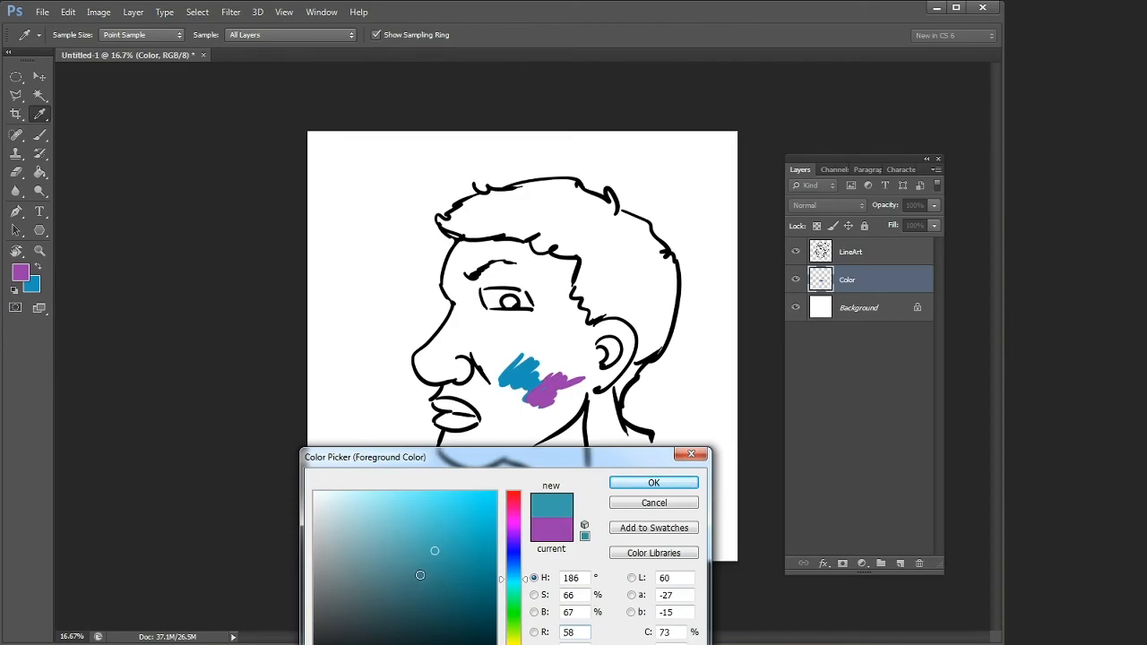
{"action": "mouse_move", "coordinate": [415, 563]}
{"action": "left_mouse_down"}
{"action": "mouse_move", "coordinate": [354, 553]}
{"action": "mouse_move", "coordinate": [312, 564]}
{"action": "mouse_move", "coordinate": [493, 548]}
{"action": "mouse_move", "coordinate": [502, 561]}
{"action": "left_mouse_up"}
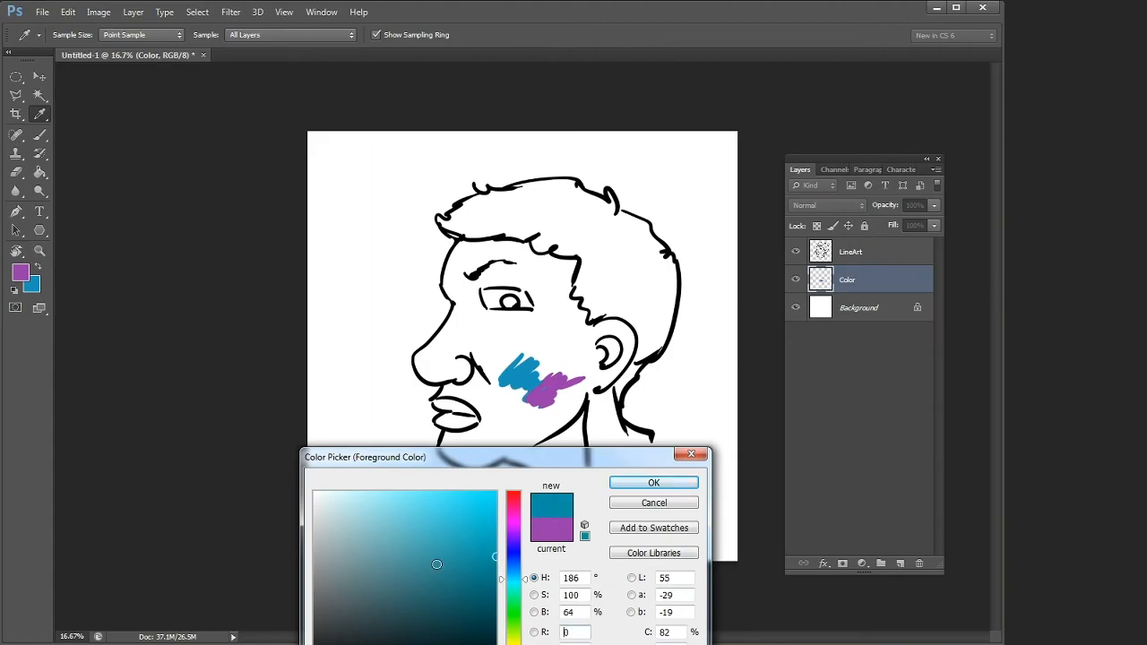
{"action": "mouse_move", "coordinate": [397, 567]}
{"action": "left_mouse_down"}
{"action": "mouse_move", "coordinate": [405, 492]}
{"action": "mouse_move", "coordinate": [405, 644]}
{"action": "left_mouse_up"}
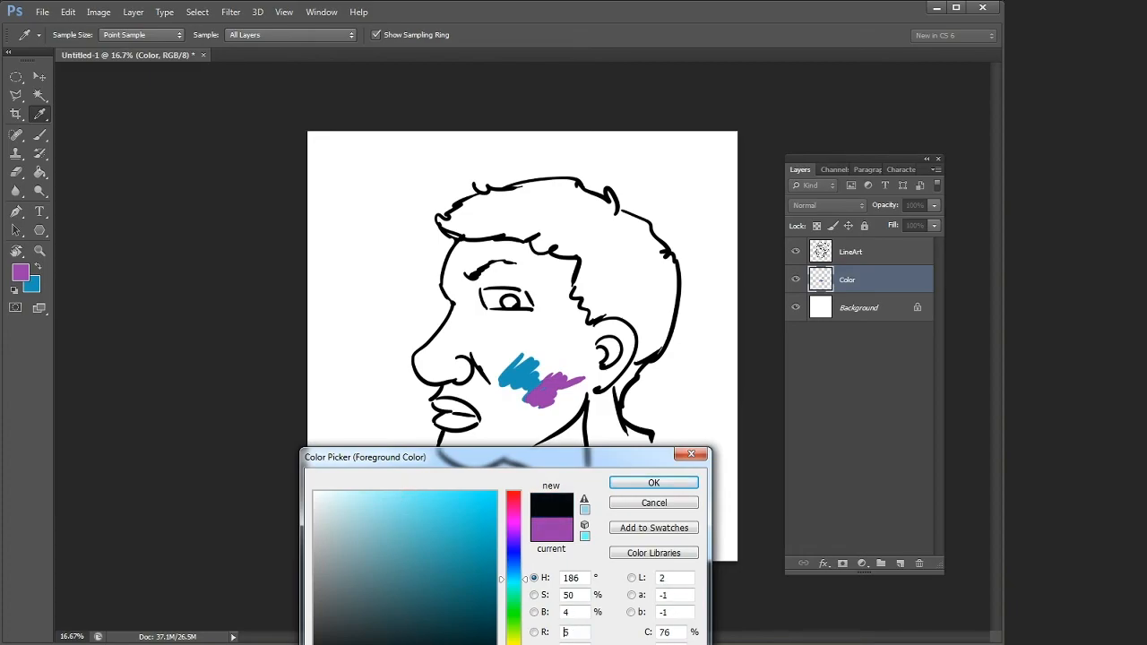
Set the foreground color to an ochre brown and paint the face, ear and neck with a 500 px brush.
{"action": "left_click_drag", "start_coordinate": [466, 452], "coordinate": [255, 345]}
{"action": "mouse_move", "coordinate": [185, 417]}
{"action": "left_mouse_down"}
{"action": "mouse_move", "coordinate": [189, 566]}
{"action": "mouse_move", "coordinate": [116, 472]}
{"action": "mouse_move", "coordinate": [290, 469]}
{"action": "mouse_move", "coordinate": [194, 469]}
{"action": "left_mouse_up"}
{"action": "left_click_drag", "start_coordinate": [365, 356], "coordinate": [364, 350]}
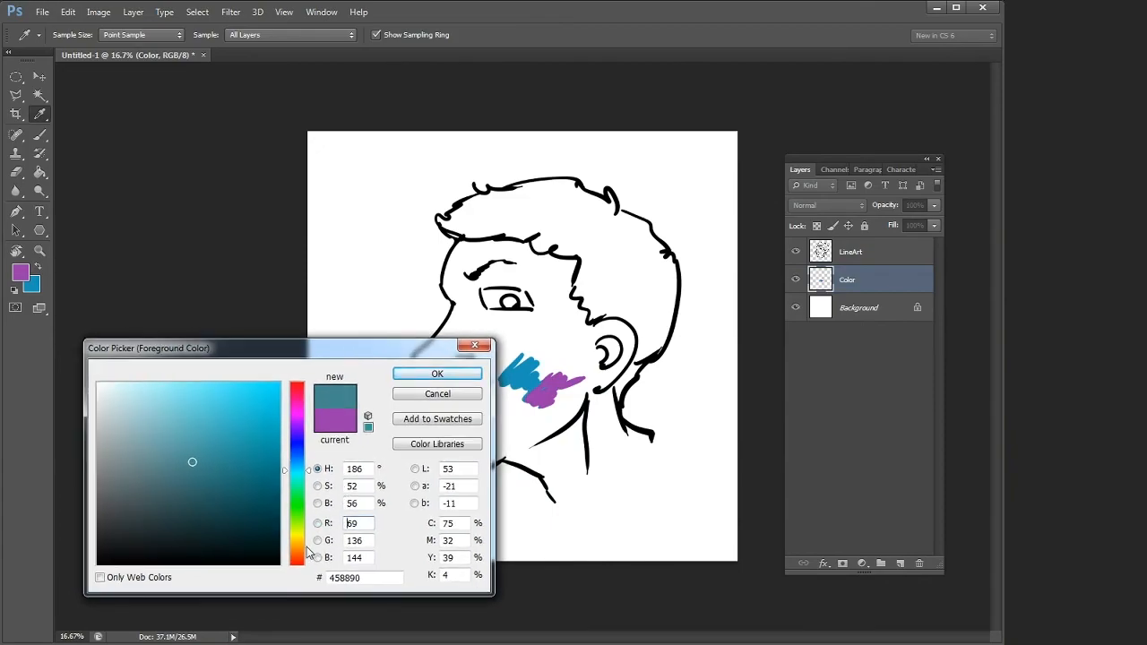
{"action": "left_click", "coordinate": [301, 541]}
{"action": "left_click", "coordinate": [437, 373]}
{"action": "mouse_move", "coordinate": [464, 277]}
{"action": "left_mouse_down"}
{"action": "mouse_move", "coordinate": [471, 430]}
{"action": "mouse_move", "coordinate": [631, 444]}
{"action": "left_mouse_up"}
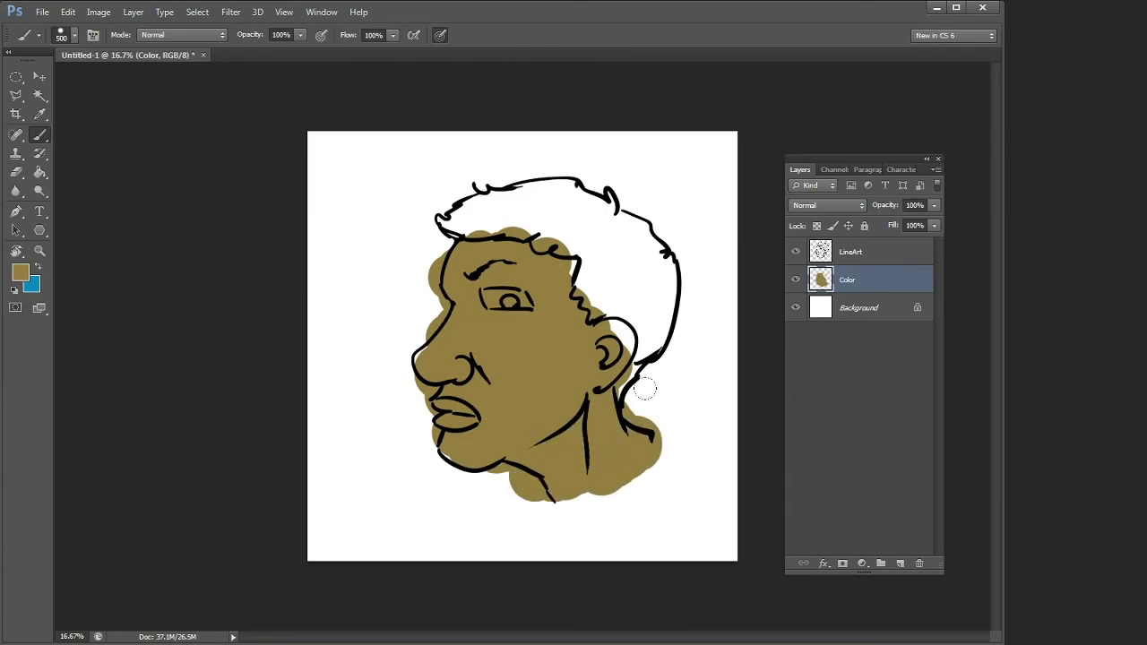
Set the foreground color to reddish brown 906c45 and paint it across the nose, cheek and ear.
{"action": "left_click", "coordinate": [20, 272]}
{"action": "left_click", "coordinate": [303, 548]}
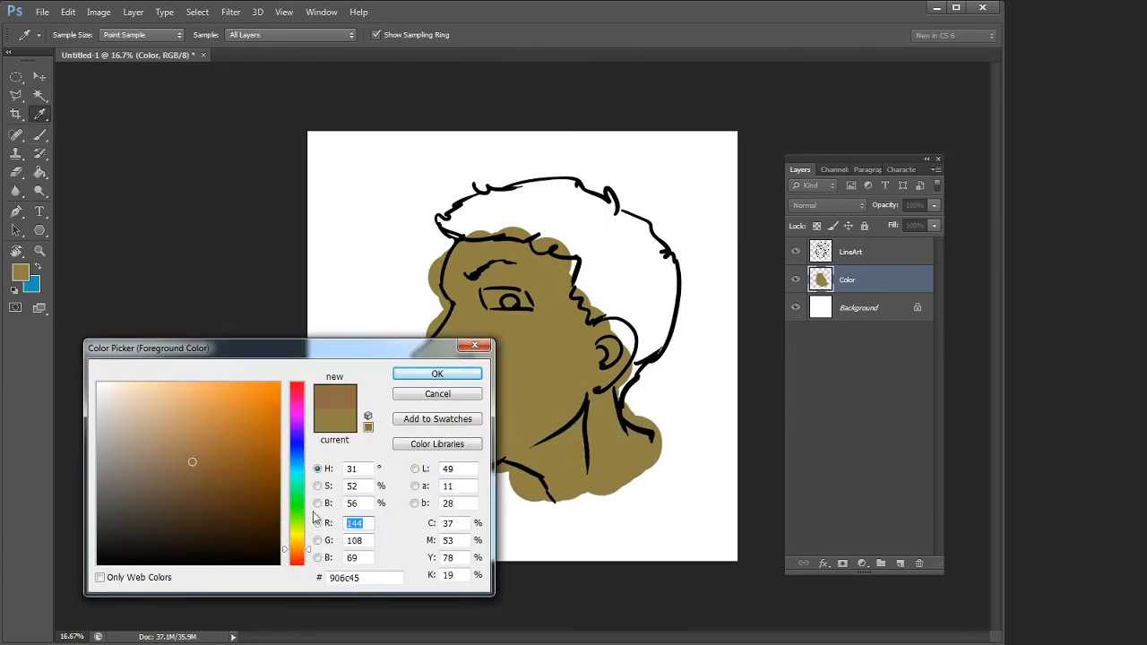
{"action": "left_click", "coordinate": [437, 374]}
{"action": "mouse_move", "coordinate": [474, 354]}
{"action": "left_mouse_down"}
{"action": "mouse_move", "coordinate": [560, 367]}
{"action": "mouse_move", "coordinate": [582, 349]}
{"action": "mouse_move", "coordinate": [437, 348]}
{"action": "mouse_move", "coordinate": [521, 361]}
{"action": "left_mouse_up"}
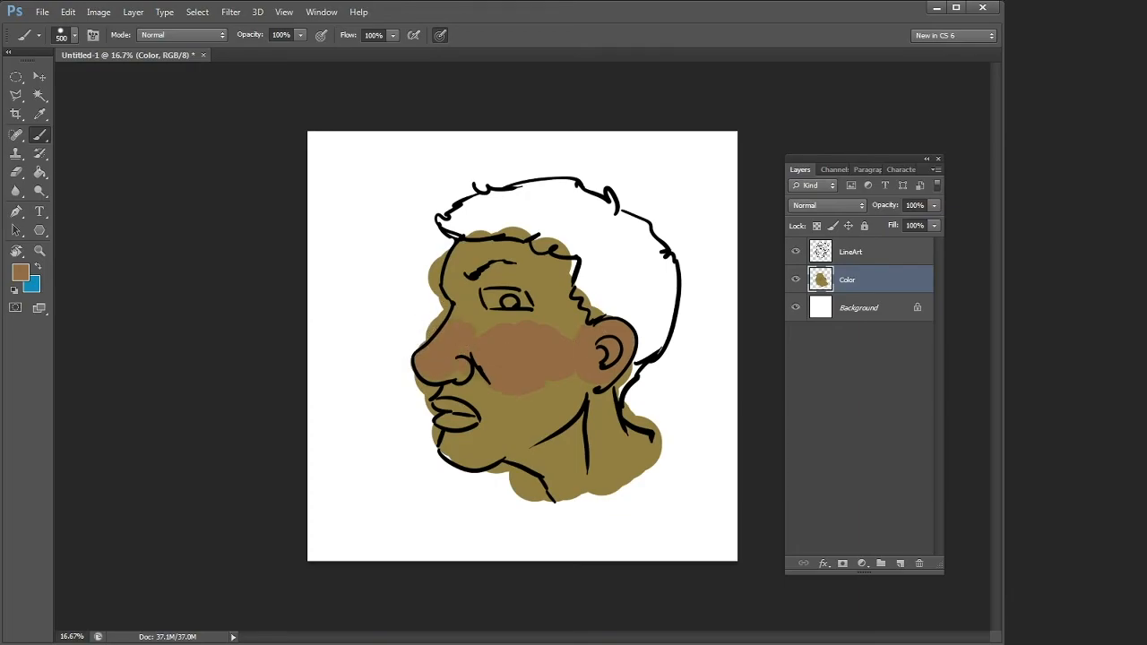
Set the foreground color to a muted blue and paint the shadow along the jaw and down the neck.
{"action": "left_click", "coordinate": [23, 274]}
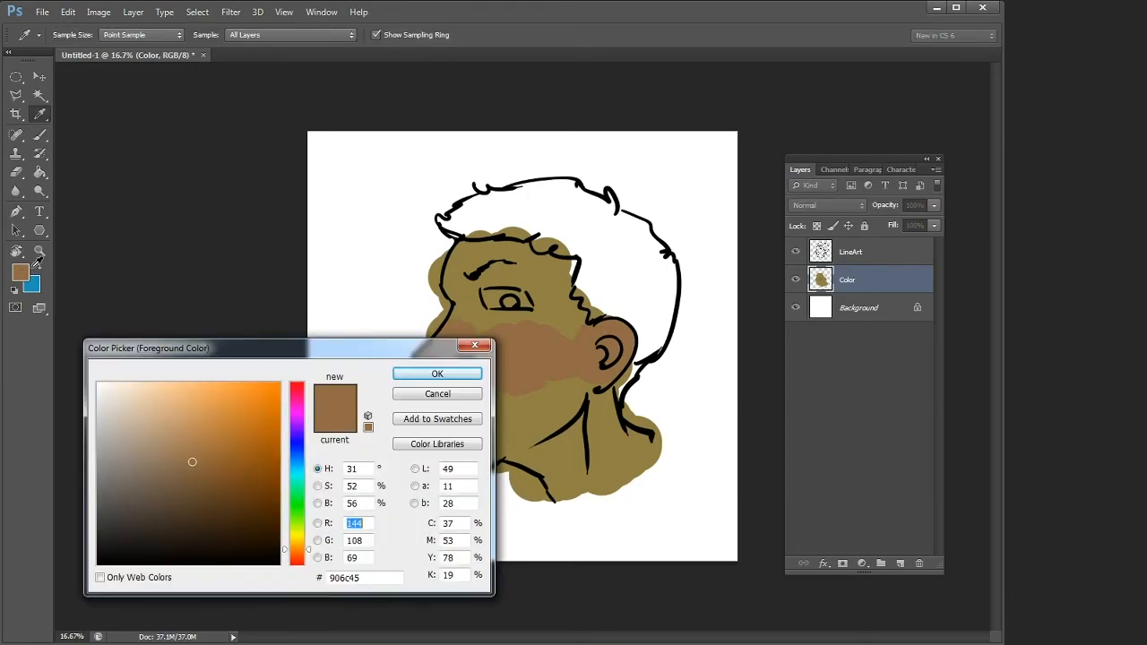
{"action": "left_click", "coordinate": [295, 467]}
{"action": "left_click", "coordinate": [403, 374]}
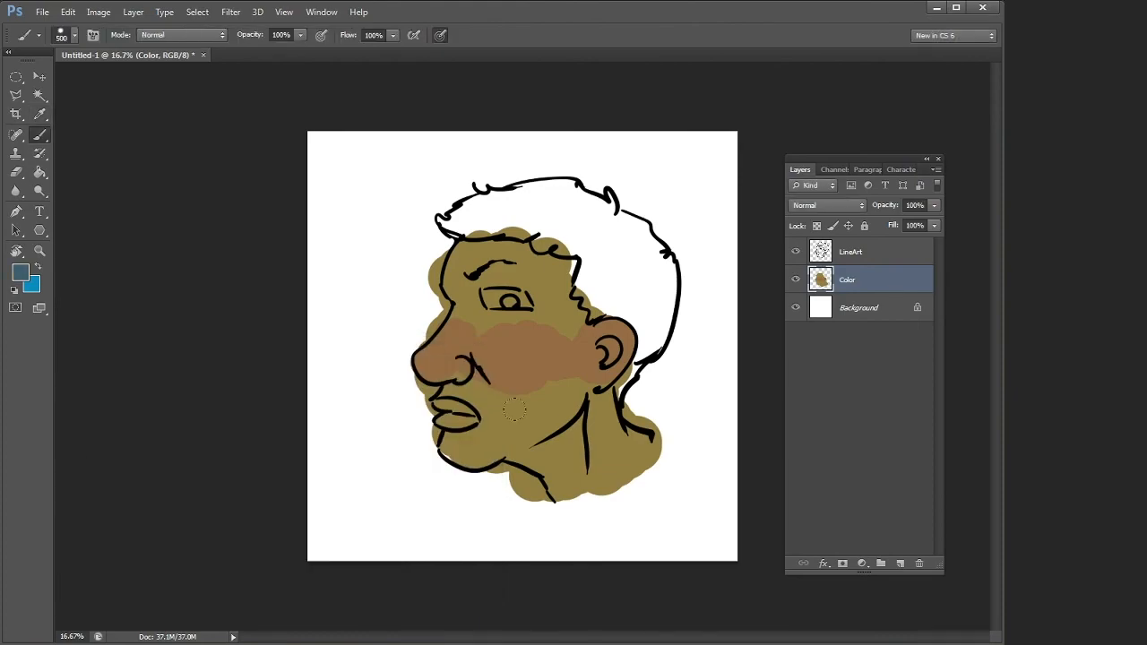
{"action": "mouse_move", "coordinate": [540, 430]}
{"action": "left_mouse_down"}
{"action": "mouse_move", "coordinate": [519, 452]}
{"action": "mouse_move", "coordinate": [559, 452]}
{"action": "mouse_move", "coordinate": [578, 484]}
{"action": "mouse_move", "coordinate": [551, 410]}
{"action": "mouse_move", "coordinate": [582, 387]}
{"action": "mouse_move", "coordinate": [452, 453]}
{"action": "mouse_move", "coordinate": [519, 416]}
{"action": "left_mouse_up"}
{"action": "mouse_move", "coordinate": [596, 403]}
{"action": "left_mouse_down"}
{"action": "mouse_move", "coordinate": [559, 496]}
{"action": "mouse_move", "coordinate": [599, 469]}
{"action": "left_mouse_up"}
Set the foreground color to a light ochre and paint a highlight across the forehead with a 175 px brush.
{"action": "left_click", "coordinate": [21, 272]}
{"action": "left_click_drag", "start_coordinate": [297, 536], "coordinate": [298, 529]}
{"action": "left_click_drag", "start_coordinate": [153, 437], "coordinate": [169, 440]}
{"action": "left_click", "coordinate": [437, 374]}
{"action": "left_click_drag", "start_coordinate": [443, 270], "coordinate": [563, 259]}
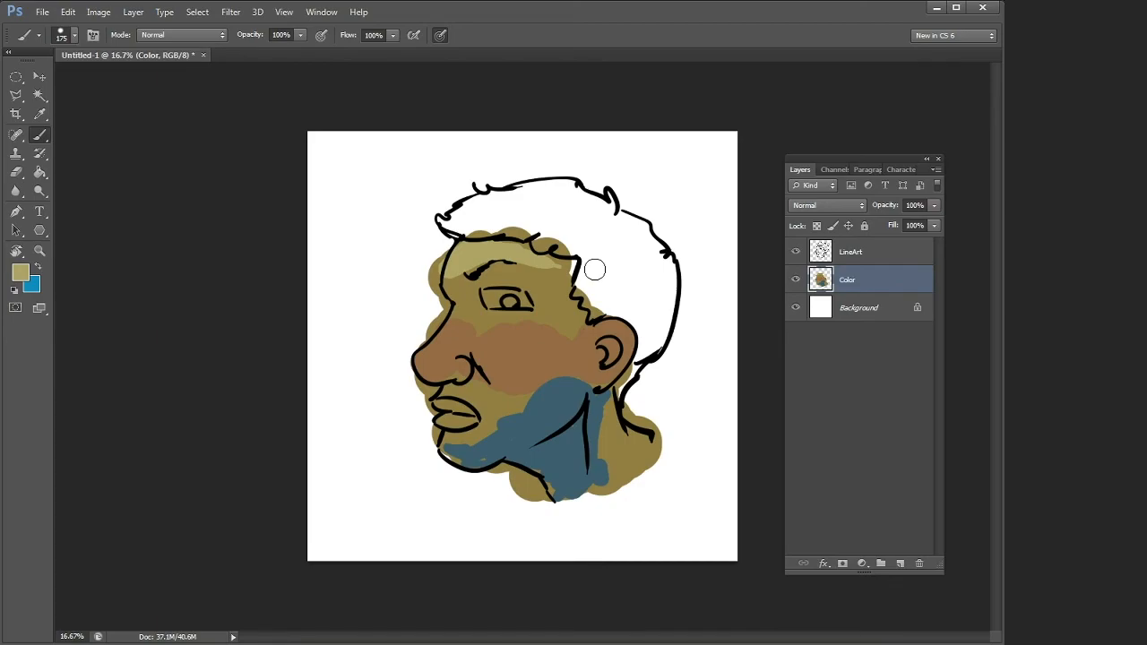
Lower the brush opacity to 30% and blend sampled skin tones into the blue jaw shadow.
{"action": "left_click", "coordinate": [282, 35]}
{"action": "left_click", "coordinate": [554, 310], "text": "alt"}
{"action": "left_click", "coordinate": [548, 346], "text": "alt"}
{"action": "left_click", "coordinate": [558, 387], "text": "alt"}
{"action": "left_click", "coordinate": [508, 397], "text": "alt"}
{"action": "mouse_move", "coordinate": [479, 433]}
{"action": "left_mouse_down"}
{"action": "mouse_move", "coordinate": [538, 399]}
{"action": "mouse_move", "coordinate": [498, 437]}
{"action": "mouse_move", "coordinate": [548, 391]}
{"action": "left_mouse_up"}
{"action": "mouse_move", "coordinate": [522, 426]}
{"action": "left_mouse_down"}
{"action": "mouse_move", "coordinate": [481, 448]}
{"action": "mouse_move", "coordinate": [565, 394]}
{"action": "left_mouse_up"}
{"action": "left_click_drag", "start_coordinate": [472, 457], "coordinate": [571, 385]}
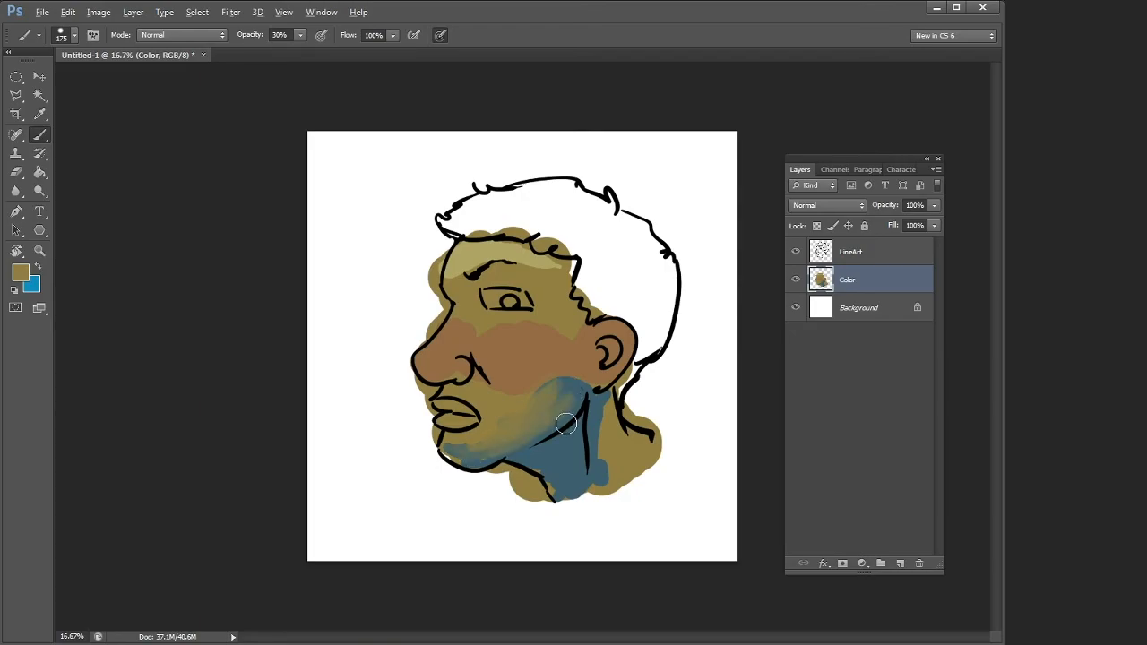
Soften the shadow around the chin and lower cheek with sampled blue and ochre tones.
{"action": "left_click", "coordinate": [591, 413], "text": "alt"}
{"action": "mouse_move", "coordinate": [473, 456]}
{"action": "left_mouse_down"}
{"action": "mouse_move", "coordinate": [496, 435]}
{"action": "mouse_move", "coordinate": [452, 447]}
{"action": "mouse_move", "coordinate": [494, 408]}
{"action": "mouse_move", "coordinate": [484, 428]}
{"action": "left_mouse_up"}
{"action": "left_click", "coordinate": [491, 413], "text": "alt"}
{"action": "mouse_move", "coordinate": [550, 396]}
{"action": "left_mouse_down"}
{"action": "mouse_move", "coordinate": [462, 439]}
{"action": "mouse_move", "coordinate": [543, 419]}
{"action": "mouse_move", "coordinate": [585, 390]}
{"action": "mouse_move", "coordinate": [491, 460]}
{"action": "left_mouse_up"}
Blend the reddish cheek into the surrounding skin and smooth the jaw shadow with colors sampled from the face.
{"action": "left_click", "coordinate": [555, 433], "text": "alt"}
{"action": "left_click", "coordinate": [483, 393], "text": "alt"}
{"action": "left_click", "coordinate": [514, 344], "text": "alt"}
{"action": "left_click_drag", "start_coordinate": [503, 379], "coordinate": [570, 388]}
{"action": "left_click", "coordinate": [554, 412], "text": "alt"}
{"action": "left_click", "coordinate": [497, 398], "text": "alt"}
{"action": "left_click_drag", "start_coordinate": [500, 436], "coordinate": [452, 448]}
{"action": "left_click_drag", "start_coordinate": [519, 328], "coordinate": [467, 324]}
{"action": "mouse_move", "coordinate": [463, 441]}
{"action": "left_mouse_down"}
{"action": "mouse_move", "coordinate": [543, 422]}
{"action": "mouse_move", "coordinate": [611, 357]}
{"action": "mouse_move", "coordinate": [607, 391]}
{"action": "mouse_move", "coordinate": [609, 381]}
{"action": "left_mouse_up"}
Shade the inner ear, the hairline and the neck with sampled tones at 30% opacity.
{"action": "left_click", "coordinate": [575, 433], "text": "alt"}
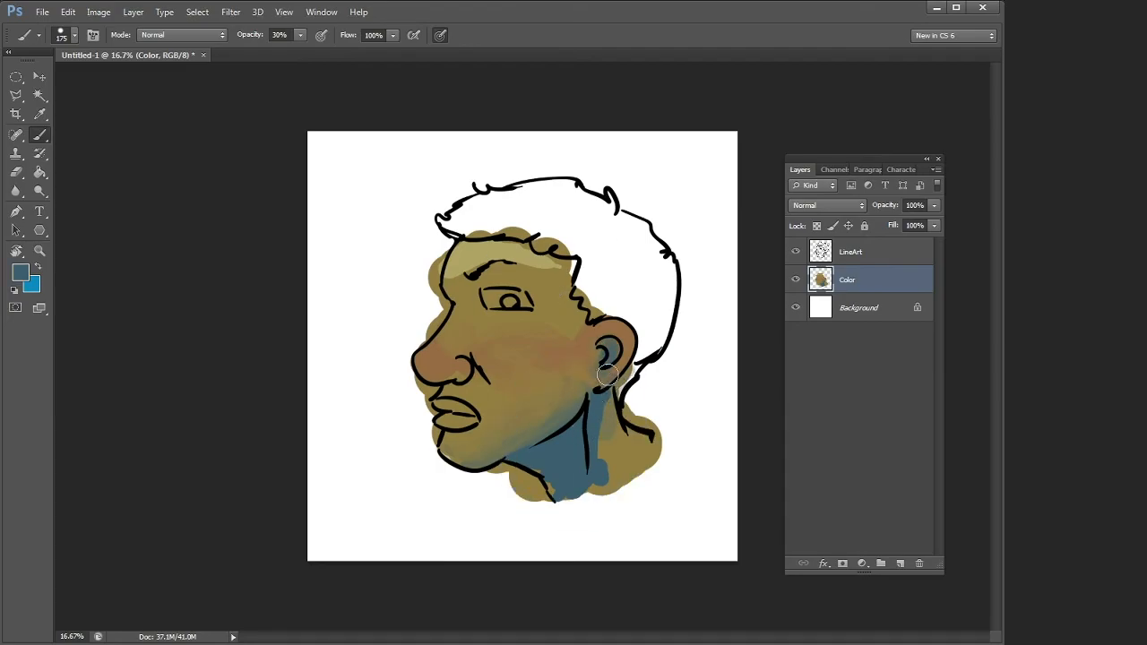
{"action": "left_click_drag", "start_coordinate": [576, 269], "coordinate": [590, 320]}
{"action": "left_click", "coordinate": [590, 319], "text": "alt"}
{"action": "mouse_move", "coordinate": [600, 394]}
{"action": "left_mouse_down"}
{"action": "mouse_move", "coordinate": [602, 459]}
{"action": "mouse_move", "coordinate": [560, 500]}
{"action": "left_mouse_up"}
{"action": "left_click_drag", "start_coordinate": [527, 461], "coordinate": [566, 477]}
{"action": "left_click", "coordinate": [615, 348], "text": "alt"}
{"action": "mouse_move", "coordinate": [525, 246]}
{"action": "left_mouse_down"}
{"action": "mouse_move", "coordinate": [571, 264]}
{"action": "mouse_move", "coordinate": [599, 317]}
{"action": "left_mouse_up"}
{"action": "mouse_move", "coordinate": [628, 369]}
{"action": "left_mouse_down"}
{"action": "mouse_move", "coordinate": [613, 391]}
{"action": "mouse_move", "coordinate": [621, 433]}
{"action": "mouse_move", "coordinate": [578, 438]}
{"action": "left_mouse_up"}
Blend the blue neck shadow into the ochre skin below the ear with sampled colors.
{"action": "left_click", "coordinate": [571, 452], "text": "alt"}
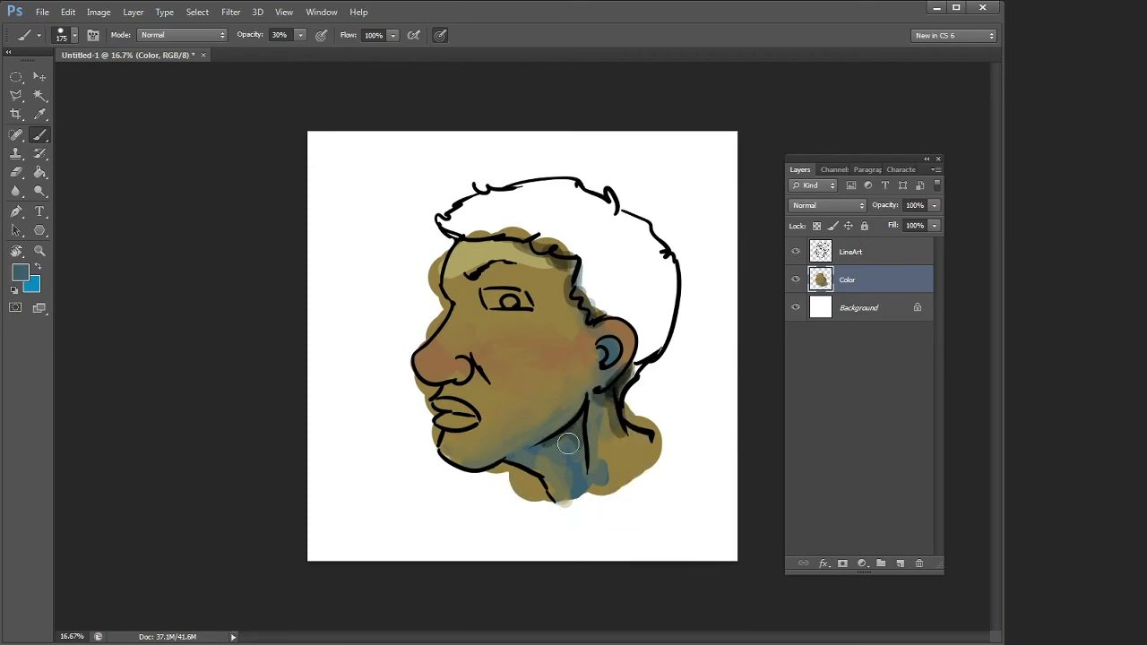
{"action": "mouse_move", "coordinate": [613, 391]}
{"action": "left_mouse_down"}
{"action": "mouse_move", "coordinate": [618, 441]}
{"action": "mouse_move", "coordinate": [612, 413]}
{"action": "left_mouse_up"}
{"action": "left_click", "coordinate": [615, 458], "text": "alt"}
{"action": "mouse_move", "coordinate": [604, 469]}
{"action": "left_mouse_down"}
{"action": "mouse_move", "coordinate": [609, 408]}
{"action": "mouse_move", "coordinate": [617, 463]}
{"action": "mouse_move", "coordinate": [581, 482]}
{"action": "left_mouse_up"}
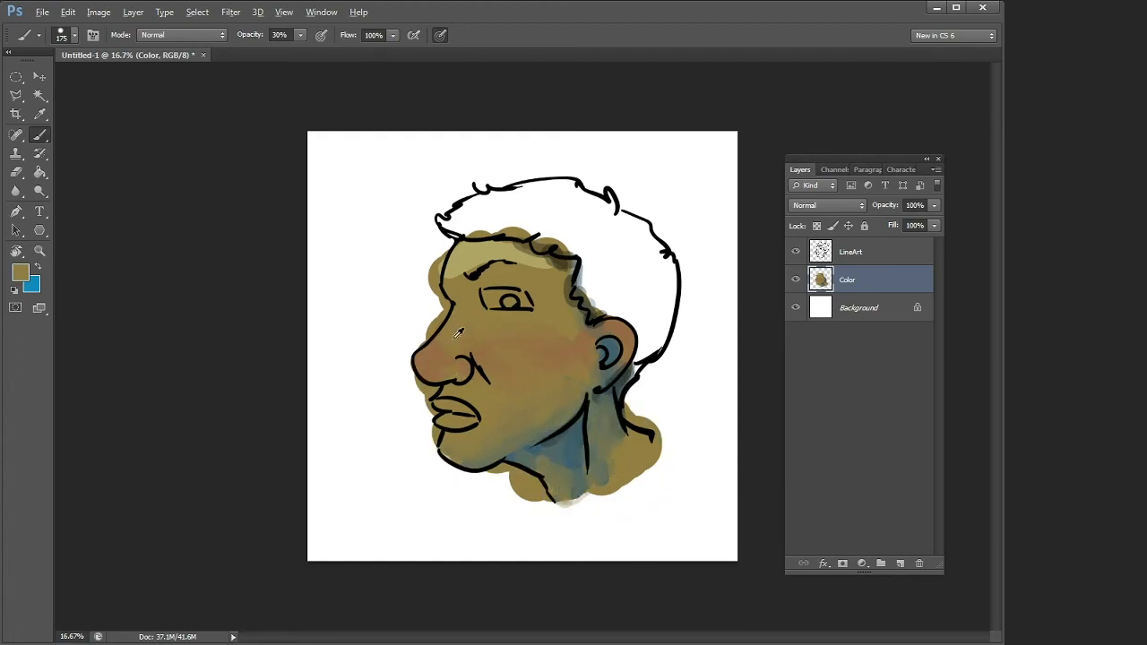
Sample the forehead highlight and blend it into the skin above the eyebrow.
{"action": "left_click", "coordinate": [470, 248], "text": "alt"}
{"action": "left_click_drag", "start_coordinate": [509, 270], "coordinate": [556, 260]}
{"action": "left_click_drag", "start_coordinate": [525, 266], "coordinate": [556, 260]}
Paint the eyeball white and shade its lower part with blue tones sampled from the picture.
{"action": "left_click", "coordinate": [612, 249], "text": "alt"}
{"action": "mouse_move", "coordinate": [488, 297]}
{"action": "left_mouse_down"}
{"action": "mouse_move", "coordinate": [524, 304]}
{"action": "mouse_move", "coordinate": [498, 305]}
{"action": "left_mouse_up"}
{"action": "left_click", "coordinate": [498, 410], "text": "alt"}
{"action": "left_click", "coordinate": [509, 302]}
{"action": "left_click", "coordinate": [566, 444], "text": "alt"}
{"action": "left_click", "coordinate": [526, 303]}
{"action": "left_click", "coordinate": [493, 297], "text": "alt"}
{"action": "left_click", "coordinate": [574, 288], "text": "alt"}
{"action": "left_click", "coordinate": [525, 304]}
{"action": "left_click", "coordinate": [527, 302], "text": "alt"}
Erase the color spilling outside the line art along the face profile, throat and back of the neck.
{"action": "key", "text": "e"}
{"action": "mouse_move", "coordinate": [437, 277]}
{"action": "left_mouse_down"}
{"action": "mouse_move", "coordinate": [456, 309]}
{"action": "mouse_move", "coordinate": [425, 338]}
{"action": "mouse_move", "coordinate": [448, 323]}
{"action": "mouse_move", "coordinate": [419, 382]}
{"action": "mouse_move", "coordinate": [436, 399]}
{"action": "mouse_move", "coordinate": [439, 435]}
{"action": "left_mouse_up"}
{"action": "mouse_move", "coordinate": [504, 479]}
{"action": "left_mouse_down"}
{"action": "mouse_move", "coordinate": [542, 491]}
{"action": "mouse_move", "coordinate": [525, 486]}
{"action": "mouse_move", "coordinate": [546, 506]}
{"action": "left_mouse_up"}
{"action": "left_click_drag", "start_coordinate": [638, 422], "coordinate": [662, 434]}
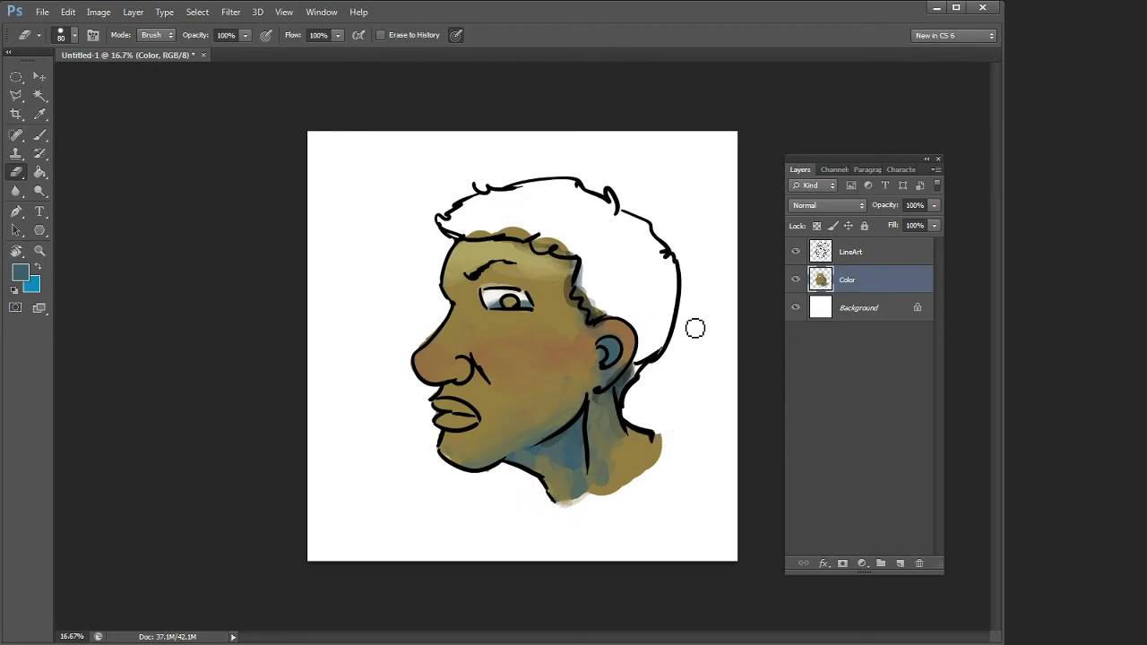
Set the foreground color to a very dark blue and paint the back of the hair at 100% brush opacity.
{"action": "left_click", "coordinate": [21, 272]}
{"action": "left_click", "coordinate": [155, 529]}
{"action": "left_click", "coordinate": [438, 373]}
{"action": "mouse_move", "coordinate": [577, 271]}
{"action": "left_mouse_down"}
{"action": "mouse_move", "coordinate": [598, 267]}
{"action": "mouse_move", "coordinate": [654, 295]}
{"action": "mouse_move", "coordinate": [640, 359]}
{"action": "mouse_move", "coordinate": [645, 331]}
{"action": "mouse_move", "coordinate": [619, 305]}
{"action": "mouse_move", "coordinate": [647, 332]}
{"action": "mouse_move", "coordinate": [670, 267]}
{"action": "left_mouse_up"}
{"action": "key", "text": "b"}
{"action": "left_click", "coordinate": [300, 34]}
{"action": "mouse_move", "coordinate": [594, 309]}
{"action": "left_mouse_down"}
{"action": "mouse_move", "coordinate": [581, 285]}
{"action": "mouse_move", "coordinate": [606, 259]}
{"action": "mouse_move", "coordinate": [668, 260]}
{"action": "mouse_move", "coordinate": [633, 224]}
{"action": "mouse_move", "coordinate": [576, 267]}
{"action": "mouse_move", "coordinate": [635, 230]}
{"action": "left_mouse_up"}
Set the foreground color to a dark purple and paint the front and top of the hair.
{"action": "left_click", "coordinate": [20, 272]}
{"action": "left_click", "coordinate": [297, 426]}
{"action": "left_click", "coordinate": [154, 503]}
{"action": "left_click", "coordinate": [436, 373]}
{"action": "mouse_move", "coordinate": [456, 220]}
{"action": "left_mouse_down"}
{"action": "mouse_move", "coordinate": [552, 201]}
{"action": "mouse_move", "coordinate": [573, 246]}
{"action": "mouse_move", "coordinate": [448, 223]}
{"action": "mouse_move", "coordinate": [586, 230]}
{"action": "mouse_move", "coordinate": [613, 251]}
{"action": "mouse_move", "coordinate": [582, 240]}
{"action": "left_mouse_up"}
Streak dark blue and purple across the boundary between the two hair areas with a 70 px brush at full opacity.
{"action": "left_click", "coordinate": [619, 271], "text": "alt"}
{"action": "key", "text": "bracketleft"}
{"action": "key", "text": "bracketleft"}
{"action": "key", "text": "bracketleft"}
{"action": "key", "text": "bracketleft"}
{"action": "key", "text": "bracketleft"}
{"action": "key", "text": "bracketleft"}
{"action": "left_click_drag", "start_coordinate": [620, 230], "coordinate": [640, 238]}
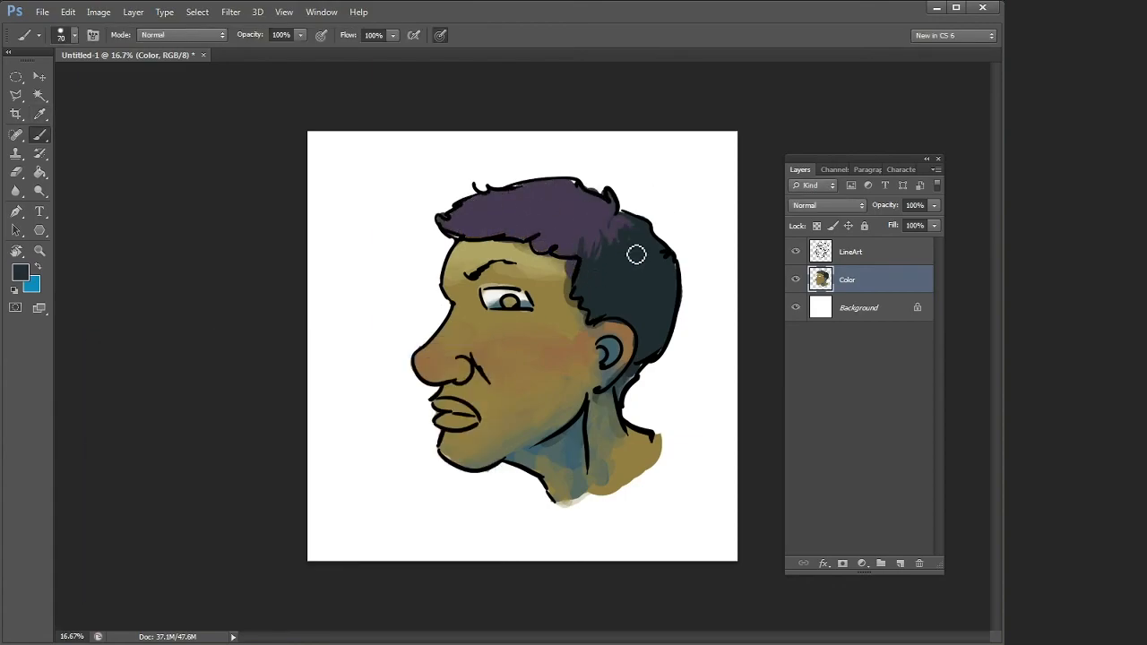
{"action": "mouse_move", "coordinate": [586, 264]}
{"action": "left_mouse_down"}
{"action": "mouse_move", "coordinate": [562, 243]}
{"action": "mouse_move", "coordinate": [588, 233]}
{"action": "mouse_move", "coordinate": [596, 264]}
{"action": "left_mouse_up"}
{"action": "left_click", "coordinate": [585, 220], "text": "alt"}
{"action": "mouse_move", "coordinate": [627, 226]}
{"action": "left_mouse_down"}
{"action": "mouse_move", "coordinate": [609, 255]}
{"action": "mouse_move", "coordinate": [629, 251]}
{"action": "left_mouse_up"}
Smooth the transition between the purple and dark blue hair with a 150 px brush at 30% opacity.
{"action": "left_click", "coordinate": [280, 34]}
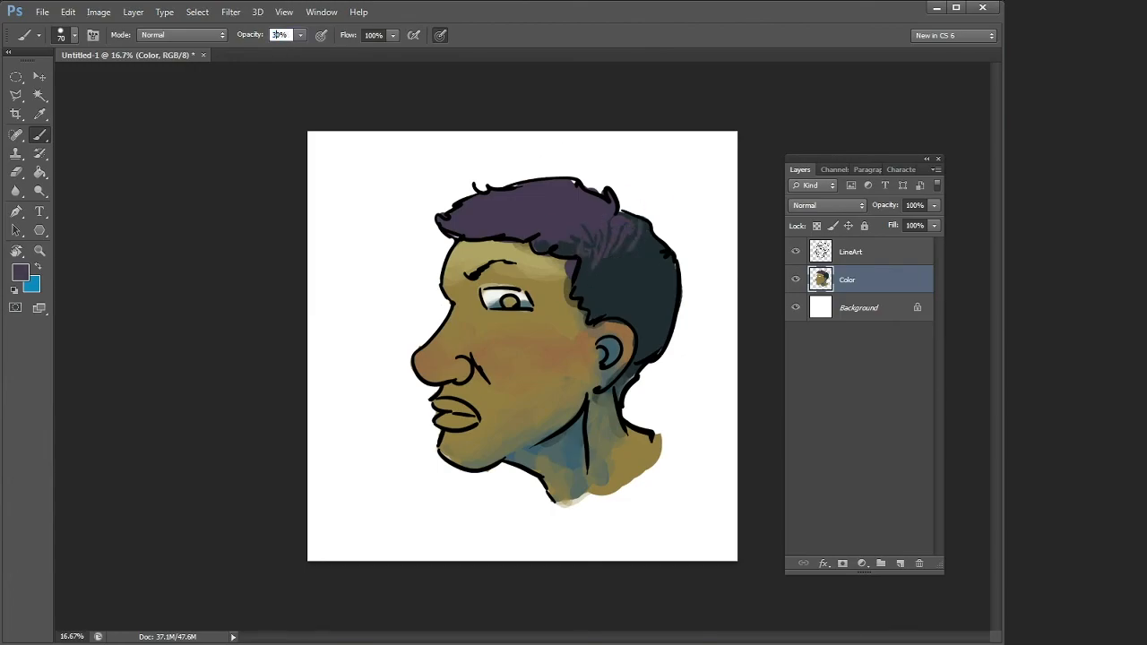
{"action": "left_click", "coordinate": [620, 229], "text": "alt"}
{"action": "key", "text": "bracketright"}
{"action": "key", "text": "bracketright"}
{"action": "key", "text": "bracketright"}
{"action": "key", "text": "bracketright"}
{"action": "key", "text": "bracketright"}
{"action": "left_click", "coordinate": [600, 209], "text": "alt"}
{"action": "mouse_move", "coordinate": [587, 227]}
{"action": "left_mouse_down"}
{"action": "mouse_move", "coordinate": [589, 291]}
{"action": "mouse_move", "coordinate": [574, 252]}
{"action": "mouse_move", "coordinate": [545, 240]}
{"action": "mouse_move", "coordinate": [641, 241]}
{"action": "mouse_move", "coordinate": [597, 235]}
{"action": "mouse_move", "coordinate": [632, 257]}
{"action": "mouse_move", "coordinate": [616, 259]}
{"action": "mouse_move", "coordinate": [598, 226]}
{"action": "mouse_move", "coordinate": [642, 250]}
{"action": "left_mouse_up"}
Darken the eye's iris with the dark blue sampled from the back of the hair.
{"action": "left_click", "coordinate": [640, 252], "text": "alt"}
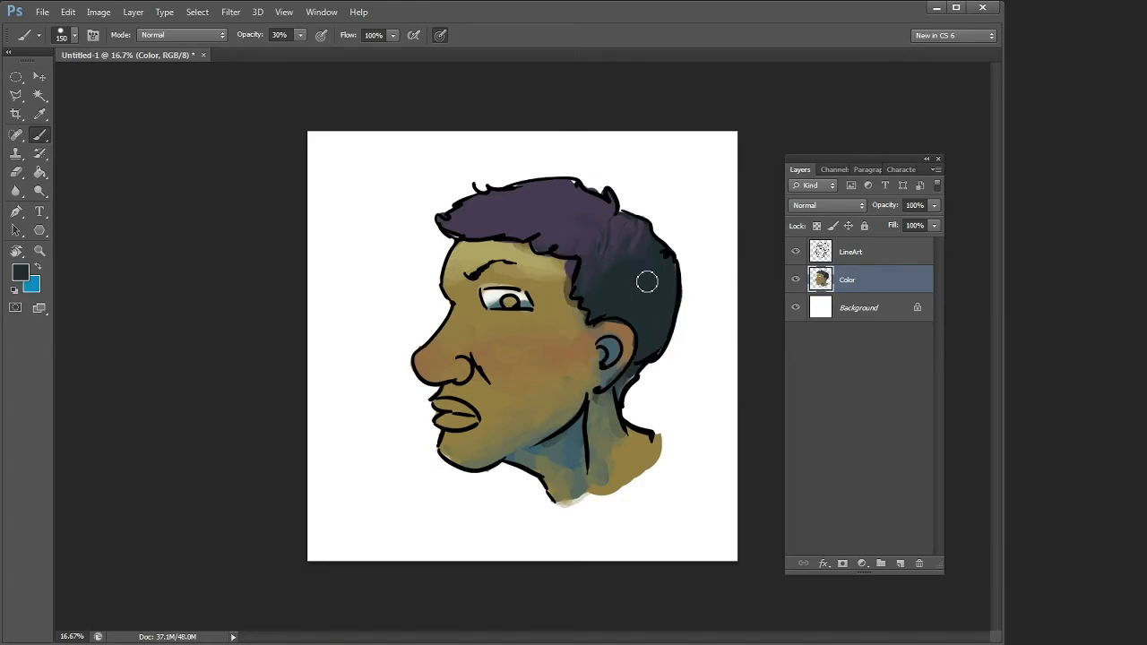
{"action": "left_click_drag", "start_coordinate": [507, 300], "coordinate": [511, 305]}
{"action": "left_click", "coordinate": [492, 296], "text": "alt"}
Mix a brown based on the nose's skin tone and tint the lips with it.
{"action": "left_click", "coordinate": [435, 362], "text": "alt"}
{"action": "left_click", "coordinate": [20, 272]}
{"action": "left_click", "coordinate": [195, 475]}
{"action": "left_click", "coordinate": [436, 374]}
{"action": "left_click_drag", "start_coordinate": [444, 407], "coordinate": [468, 418]}
Sample the olive skin tone and add a new layer named palette above the Color layer.
{"action": "left_click", "coordinate": [549, 272], "text": "alt"}
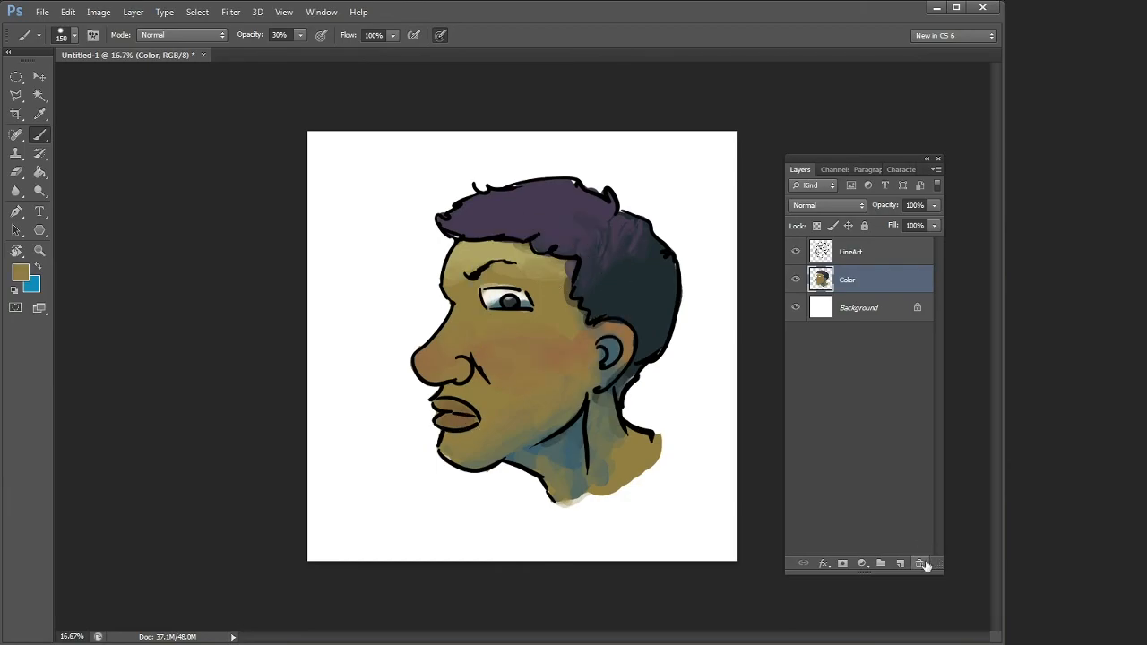
{"action": "left_click", "coordinate": [900, 564]}
{"action": "double_click", "coordinate": [850, 280]}
{"action": "type", "text": "palette"}
{"action": "key", "text": "Return"}
Paint swatches of the olive, dark blue, brown and blue tones sampled from the head beside it at 100% opacity.
{"action": "key", "text": "0"}
{"action": "mouse_move", "coordinate": [324, 166]}
{"action": "left_mouse_down"}
{"action": "mouse_move", "coordinate": [347, 154]}
{"action": "mouse_move", "coordinate": [347, 182]}
{"action": "mouse_move", "coordinate": [358, 172]}
{"action": "mouse_move", "coordinate": [366, 181]}
{"action": "left_mouse_up"}
{"action": "left_click", "coordinate": [631, 276], "text": "alt"}
{"action": "left_click", "coordinate": [432, 368], "text": "alt"}
{"action": "left_click", "coordinate": [613, 346], "text": "alt"}
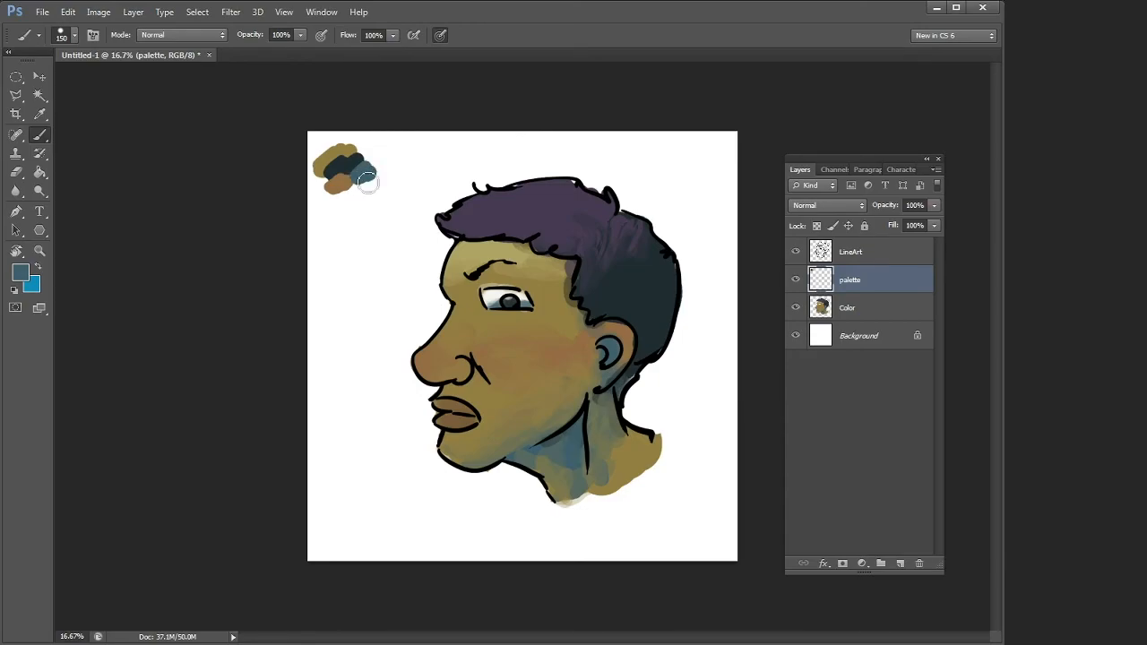
Sample the olive swatch and test a streaky 250 px brush preset with strokes below the swatches.
{"action": "left_click", "coordinate": [348, 150], "text": "alt"}
{"action": "left_click", "coordinate": [74, 35]}
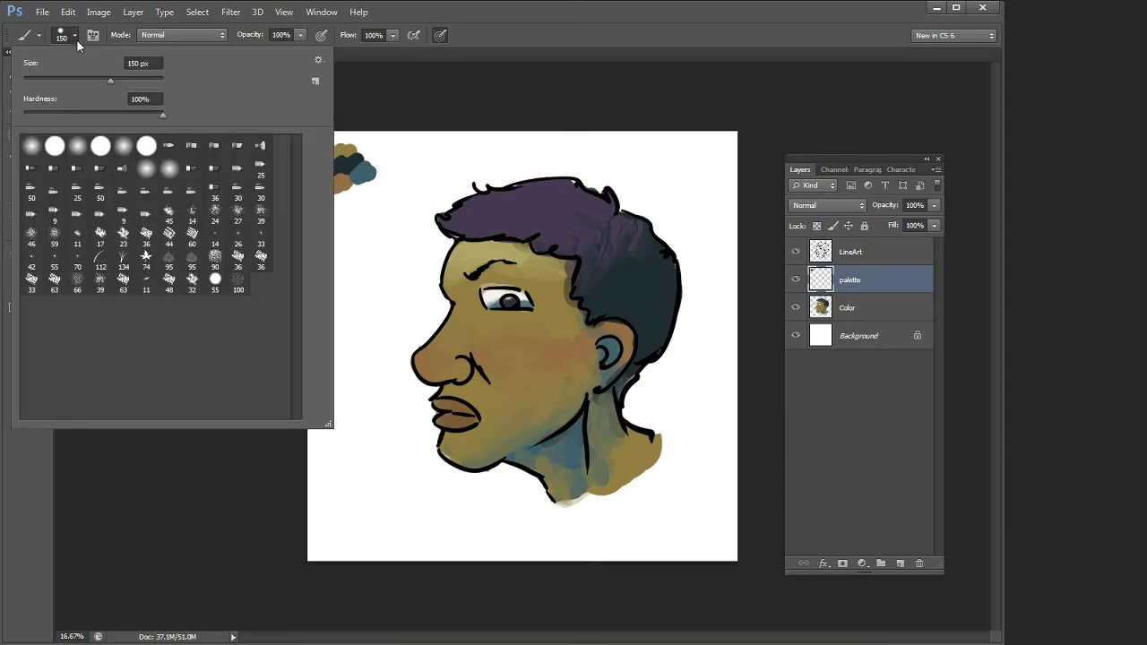
{"action": "left_click", "coordinate": [319, 60]}
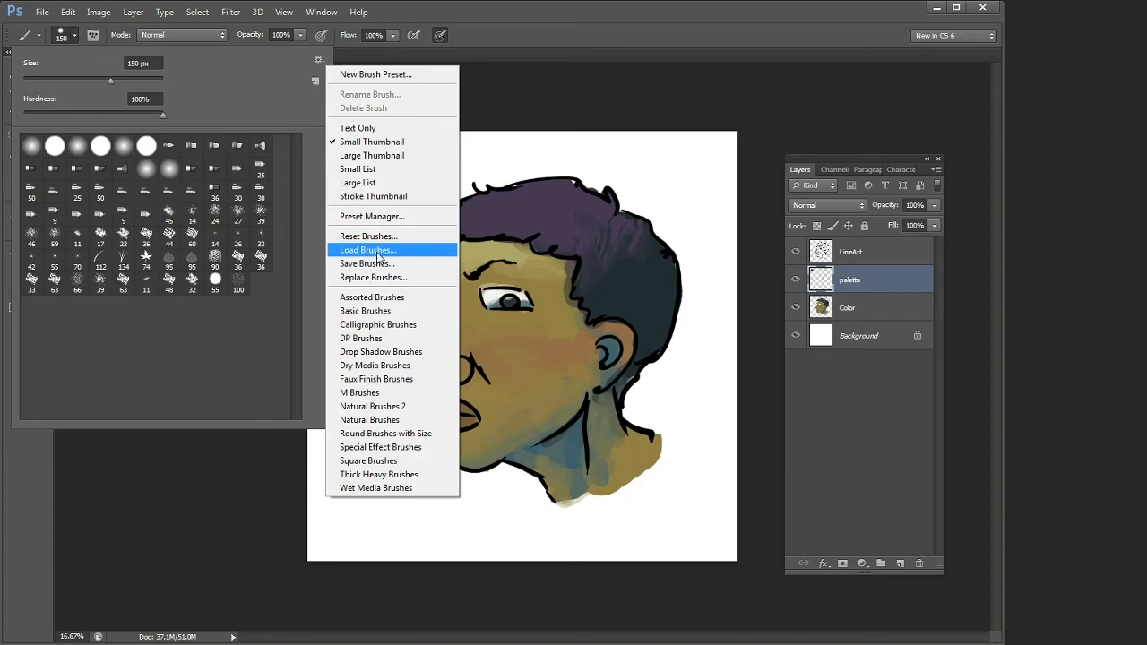
{"action": "left_click", "coordinate": [151, 287]}
{"action": "double_click", "coordinate": [151, 286]}
{"action": "mouse_move", "coordinate": [372, 235]}
{"action": "left_mouse_down"}
{"action": "mouse_move", "coordinate": [376, 269]}
{"action": "mouse_move", "coordinate": [353, 264]}
{"action": "mouse_move", "coordinate": [387, 283]}
{"action": "left_mouse_up"}
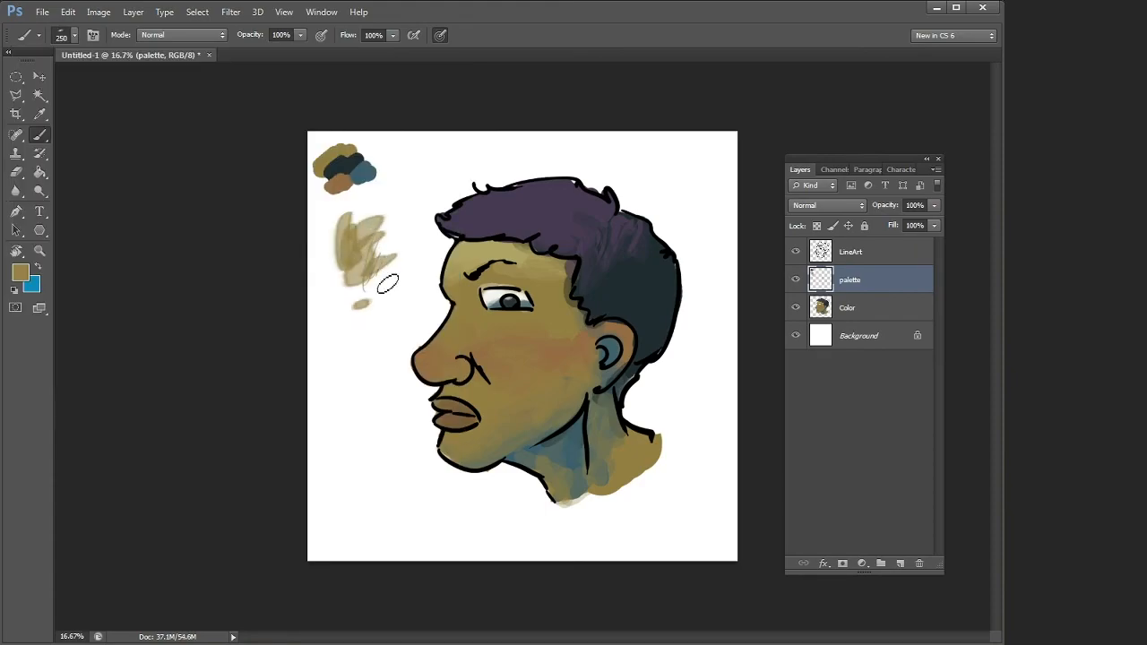
Choose another brush preset, enlarge it to 400 px and paint solid olive test strokes below the previous ones.
{"action": "left_click", "coordinate": [77, 37]}
{"action": "double_click", "coordinate": [170, 284]}
{"action": "left_click_drag", "start_coordinate": [382, 204], "coordinate": [385, 230]}
{"action": "key", "text": "bracketright"}
{"action": "key", "text": "bracketright"}
{"action": "key", "text": "bracketright"}
{"action": "key", "text": "bracketright"}
{"action": "key", "text": "bracketright"}
{"action": "key", "text": "bracketright"}
{"action": "key", "text": "bracketright"}
{"action": "key", "text": "bracketright"}
{"action": "key", "text": "bracketright"}
{"action": "key", "text": "bracketright"}
{"action": "key", "text": "bracketright"}
{"action": "key", "text": "bracketright"}
{"action": "key", "text": "bracketright"}
{"action": "mouse_move", "coordinate": [331, 342]}
{"action": "left_mouse_down"}
{"action": "mouse_move", "coordinate": [376, 270]}
{"action": "mouse_move", "coordinate": [377, 300]}
{"action": "left_mouse_up"}
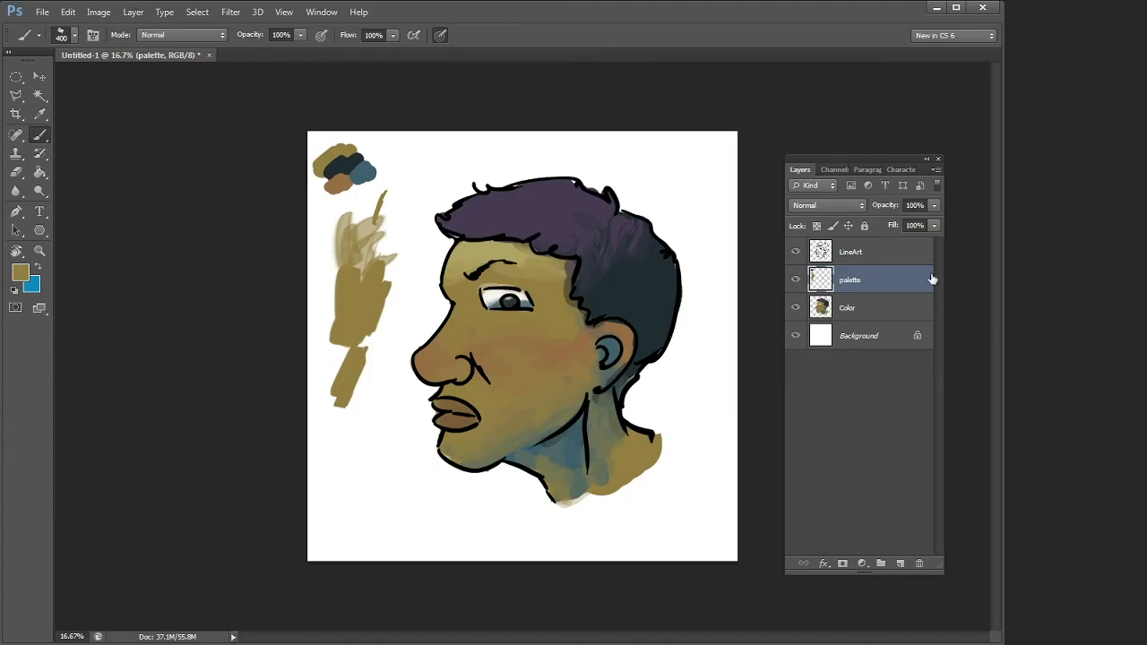
Create a layer group and move the LineArt, palette and Color layers into it.
{"action": "left_click", "coordinate": [880, 563]}
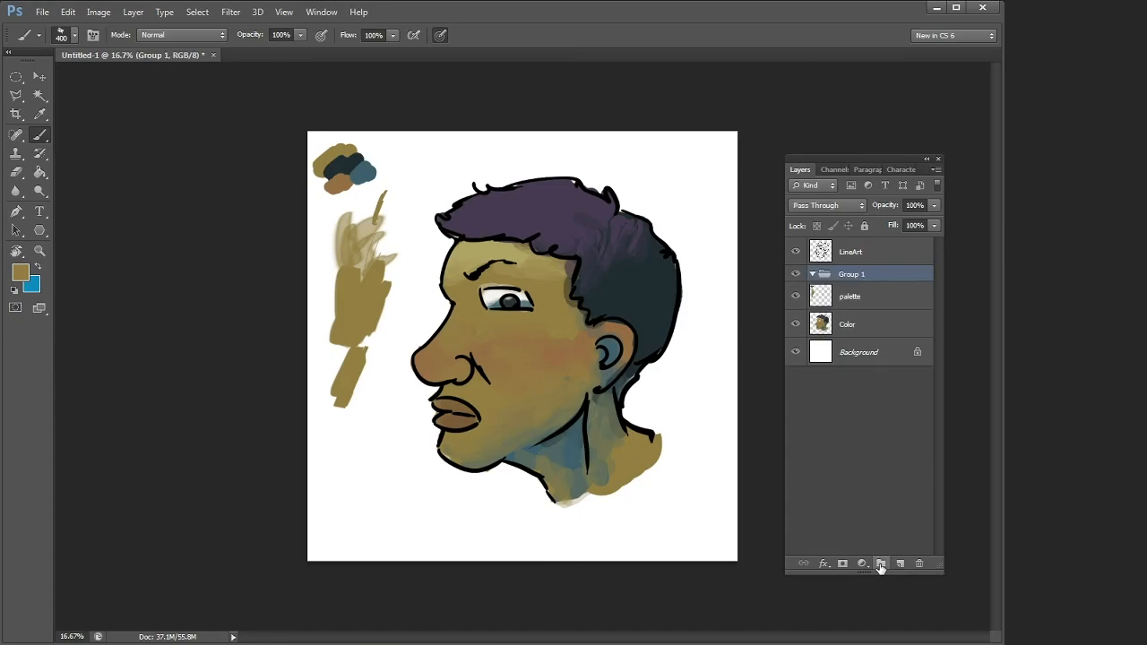
{"action": "left_click", "coordinate": [856, 259]}
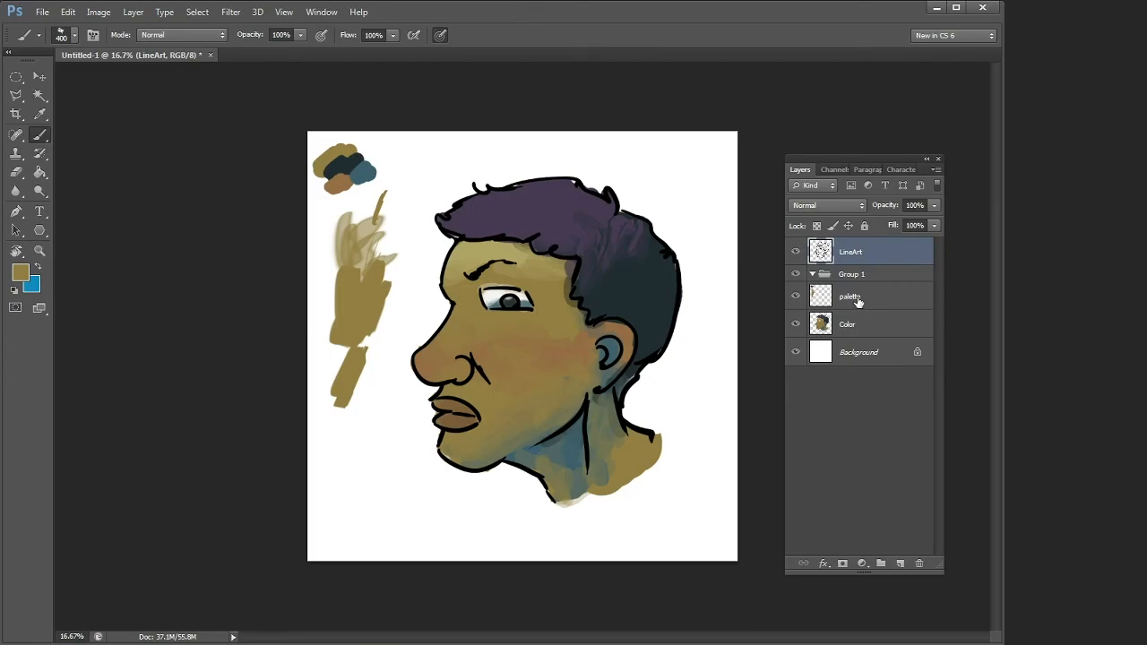
{"action": "left_click", "coordinate": [858, 299], "text": "ctrl"}
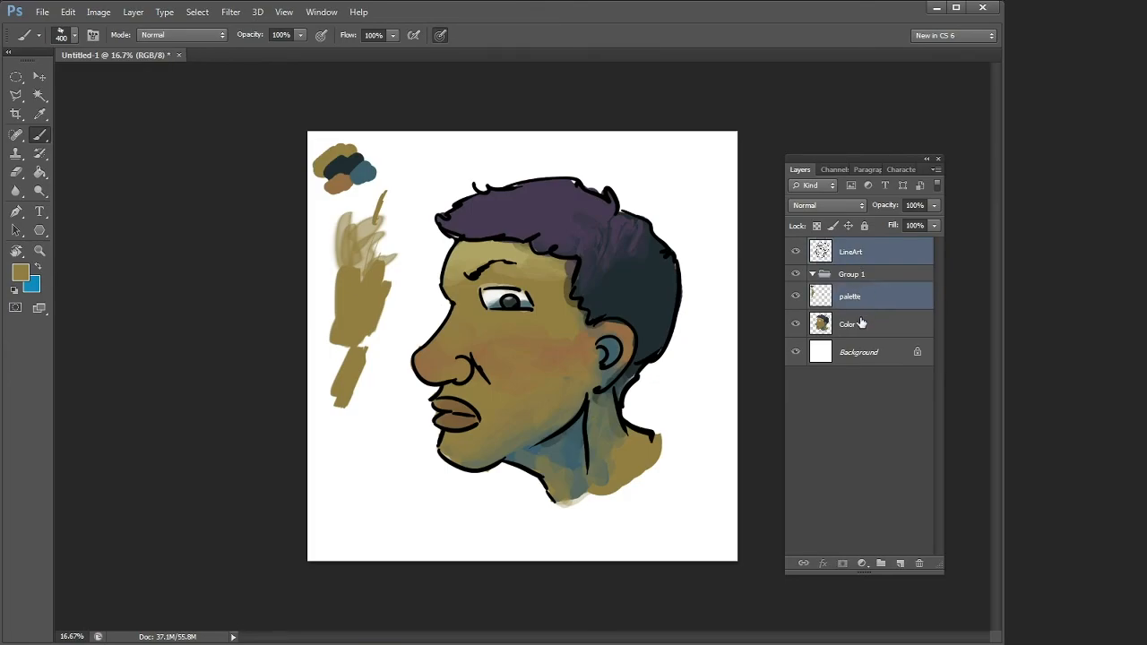
{"action": "left_click", "coordinate": [859, 324], "text": "ctrl"}
{"action": "left_click_drag", "start_coordinate": [858, 324], "coordinate": [858, 276]}
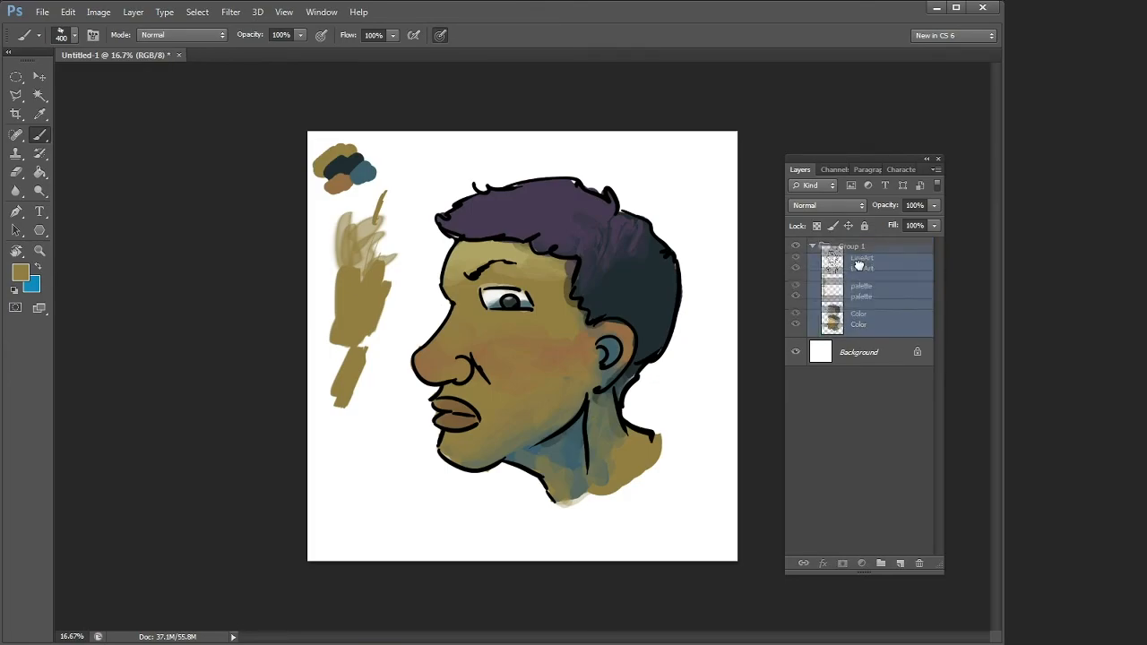
Rename the layer group PaintingWork and collapse it.
{"action": "double_click", "coordinate": [852, 247]}
{"action": "type", "text": "PaintignWork"}
{"action": "key", "text": "Left"}
{"action": "key", "text": "Left"}
{"action": "key", "text": "Left"}
{"action": "key", "text": "Left"}
{"action": "key", "text": "Left"}
{"action": "key", "text": "Left"}
{"action": "key", "text": "Right"}
{"action": "type", "text": "g"}
{"action": "key", "text": "Return"}
{"action": "left_click", "coordinate": [812, 248]}
{"action": "left_click", "coordinate": [813, 248]}
{"action": "left_click", "coordinate": [813, 248]}
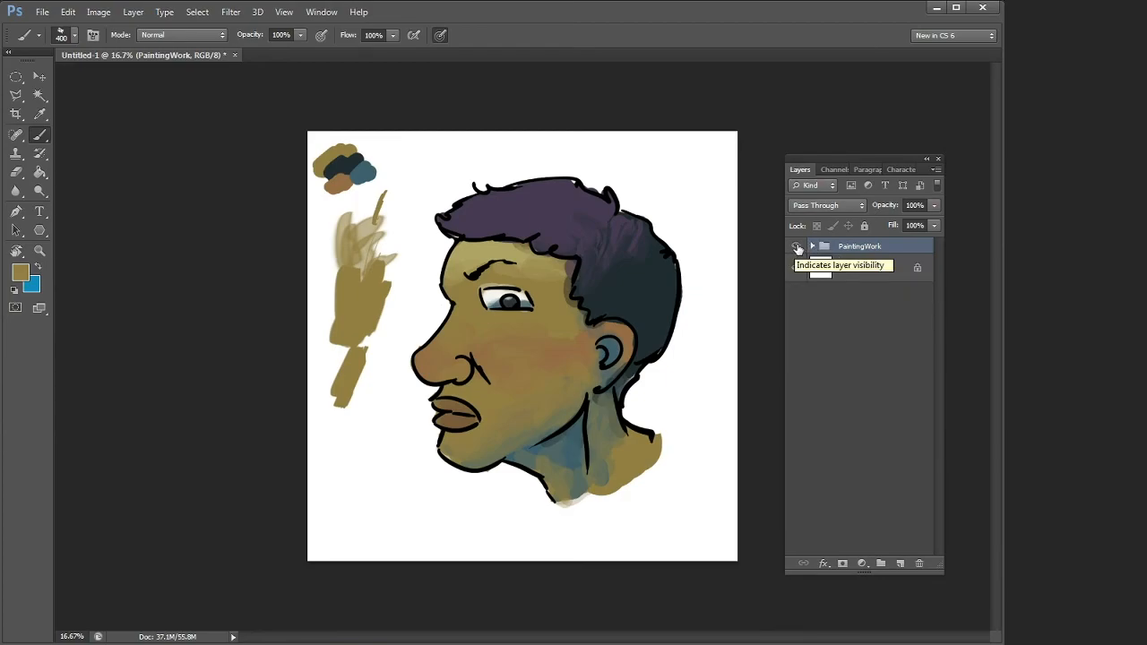
Hide the PaintingWork group and add a new empty layer above it.
{"action": "left_click", "coordinate": [797, 247]}
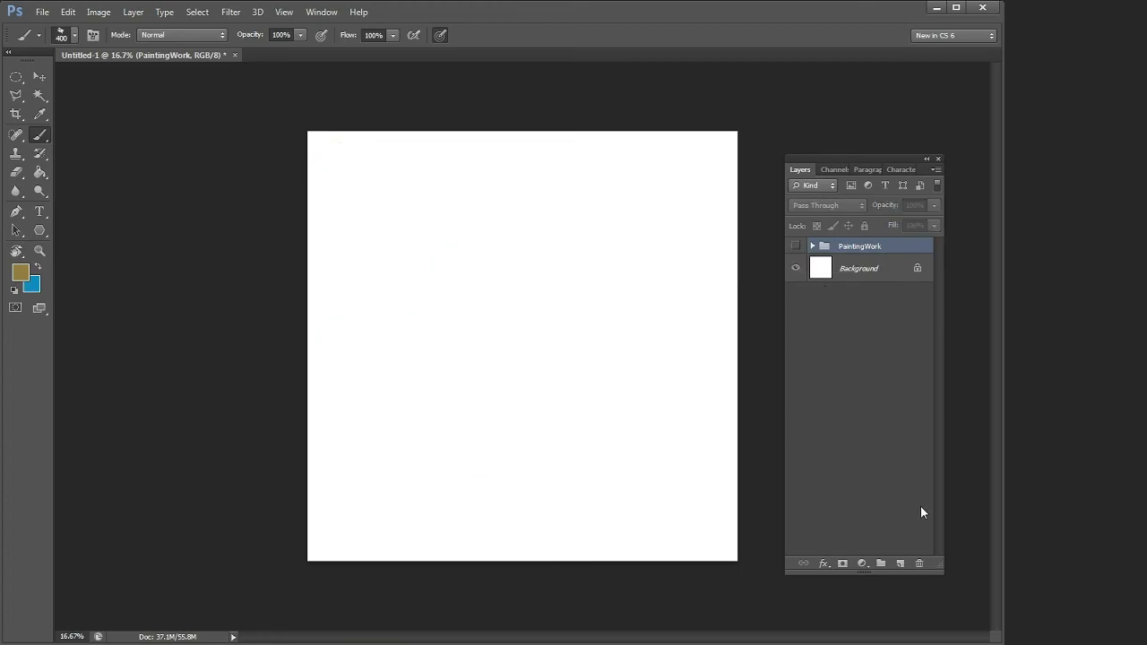
{"action": "left_click", "coordinate": [901, 562]}
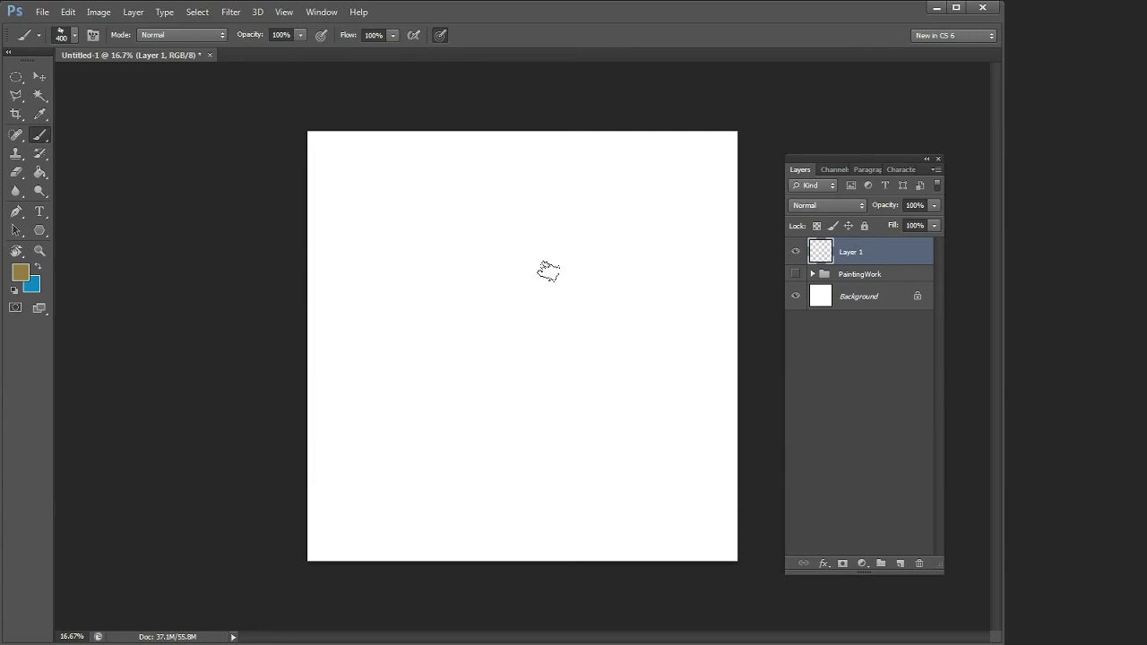
Save the document as a PSD named with the artist's full name followed by _work.
{"action": "left_click", "coordinate": [43, 14]}
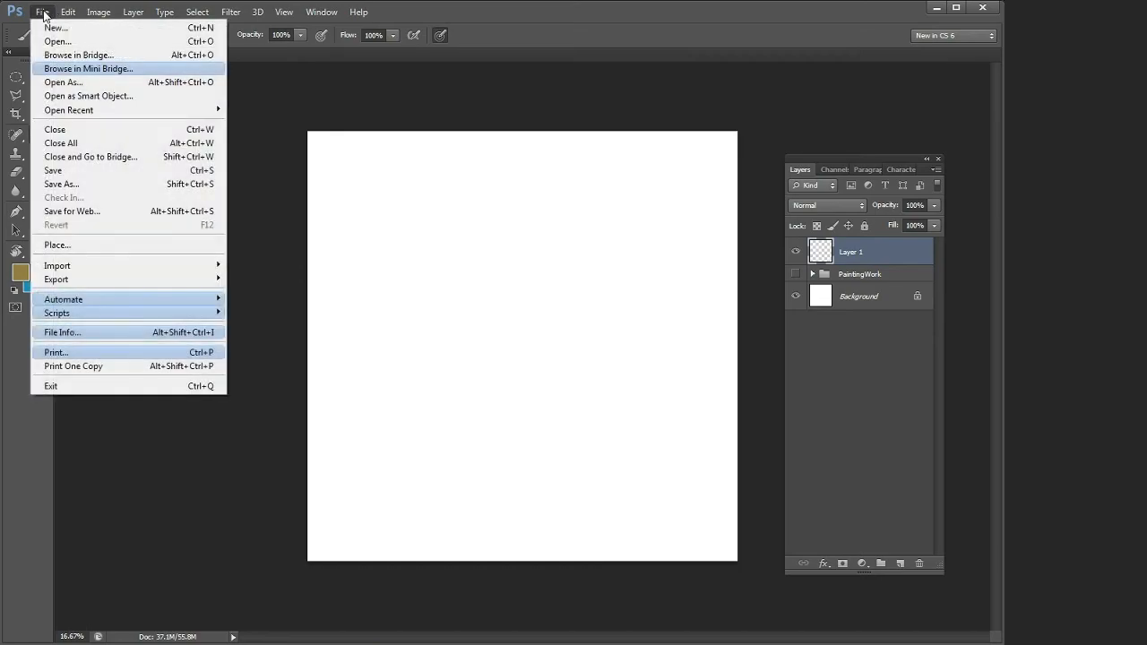
{"action": "left_click", "coordinate": [83, 183]}
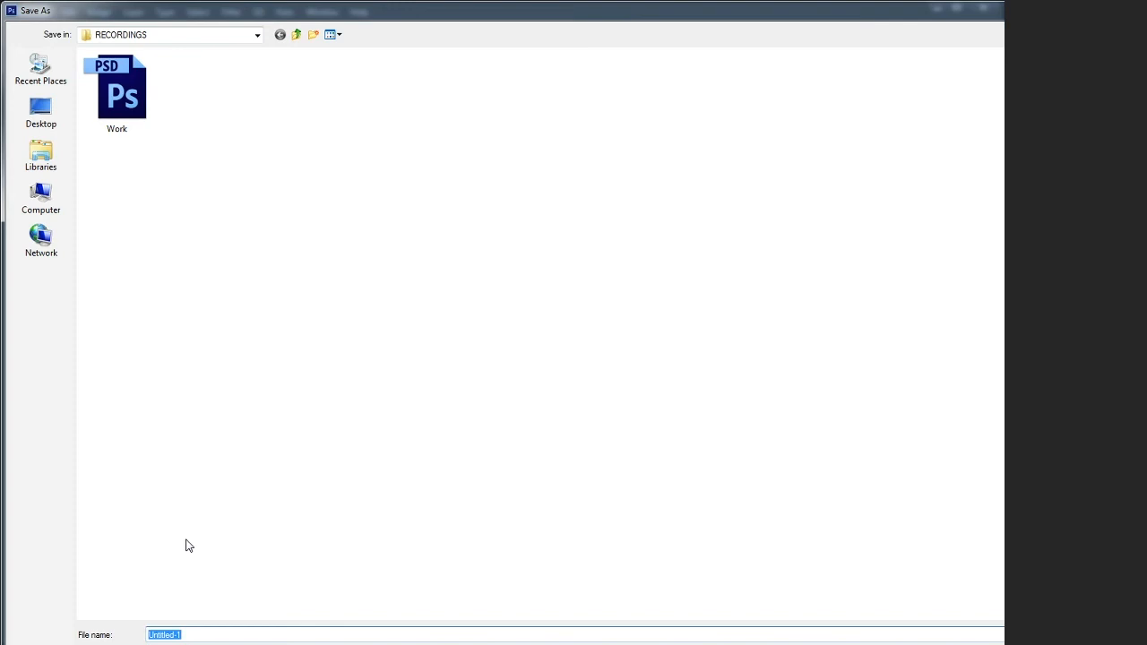
{"action": "type", "text": "JasonWiser"}
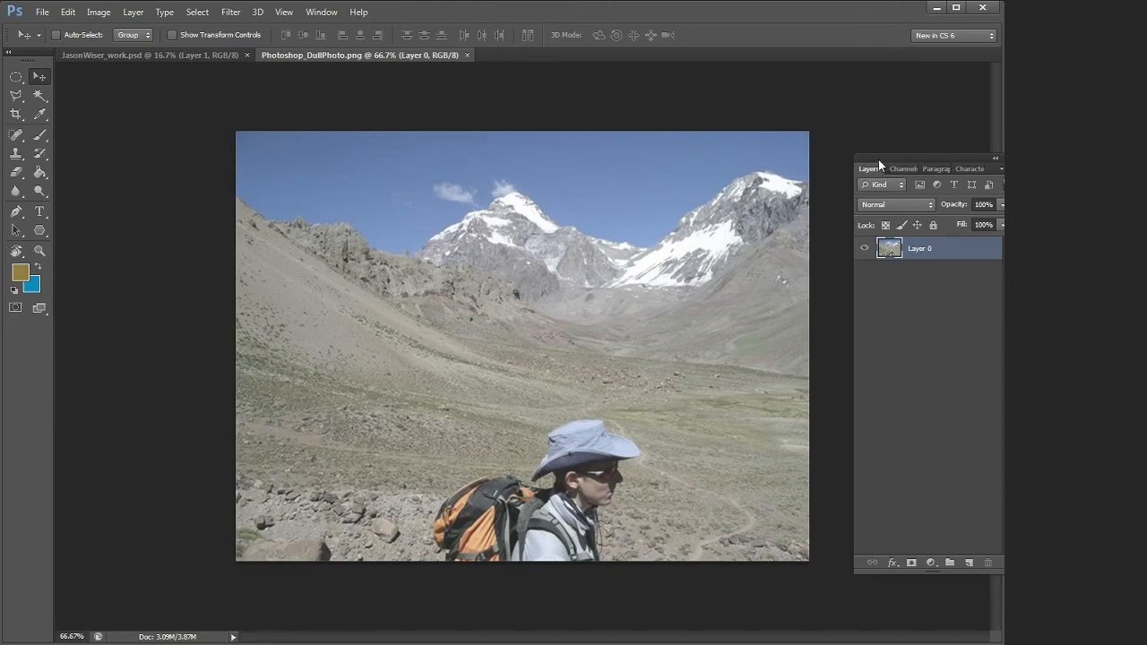
Duplicate Layer 0 of Photoshop_DullPhoto.png three times and hide the two topmost copies.
{"action": "left_click_drag", "start_coordinate": [906, 159], "coordinate": [881, 150]}
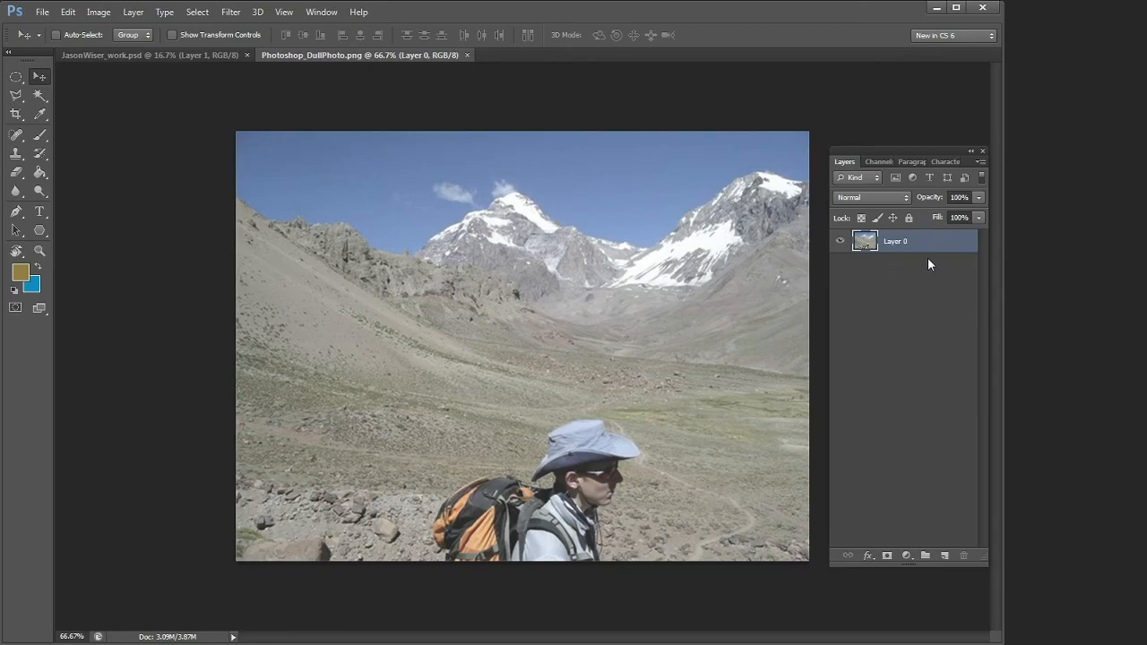
{"action": "key", "text": "ctrl+j"}
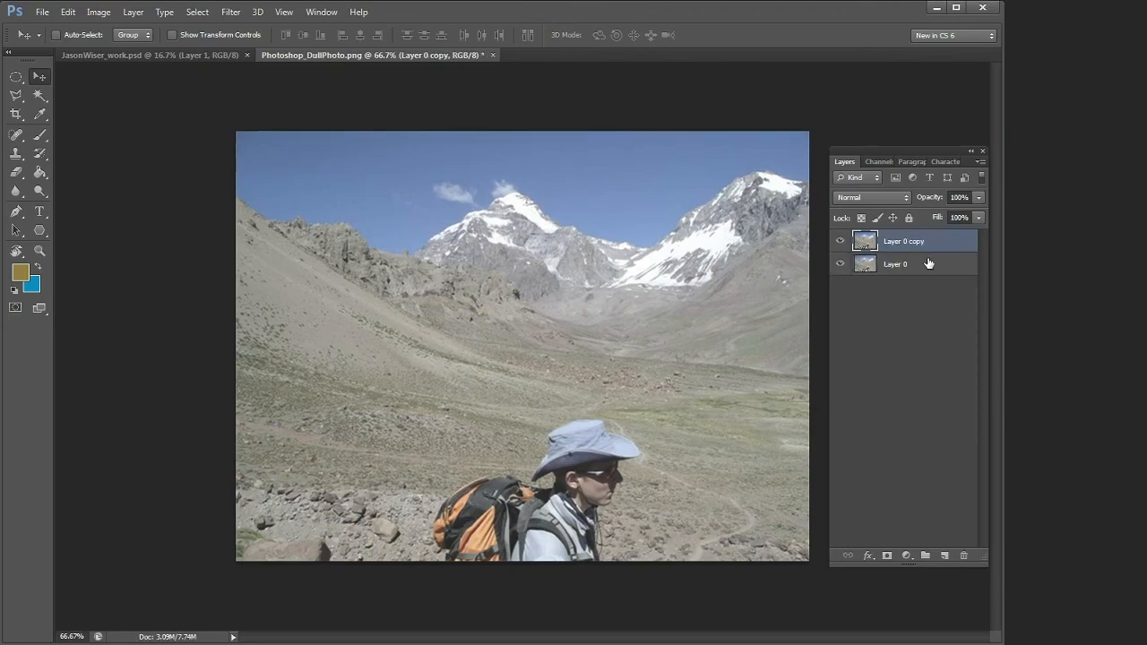
{"action": "key", "text": "ctrl+j"}
{"action": "key", "text": "ctrl+j"}
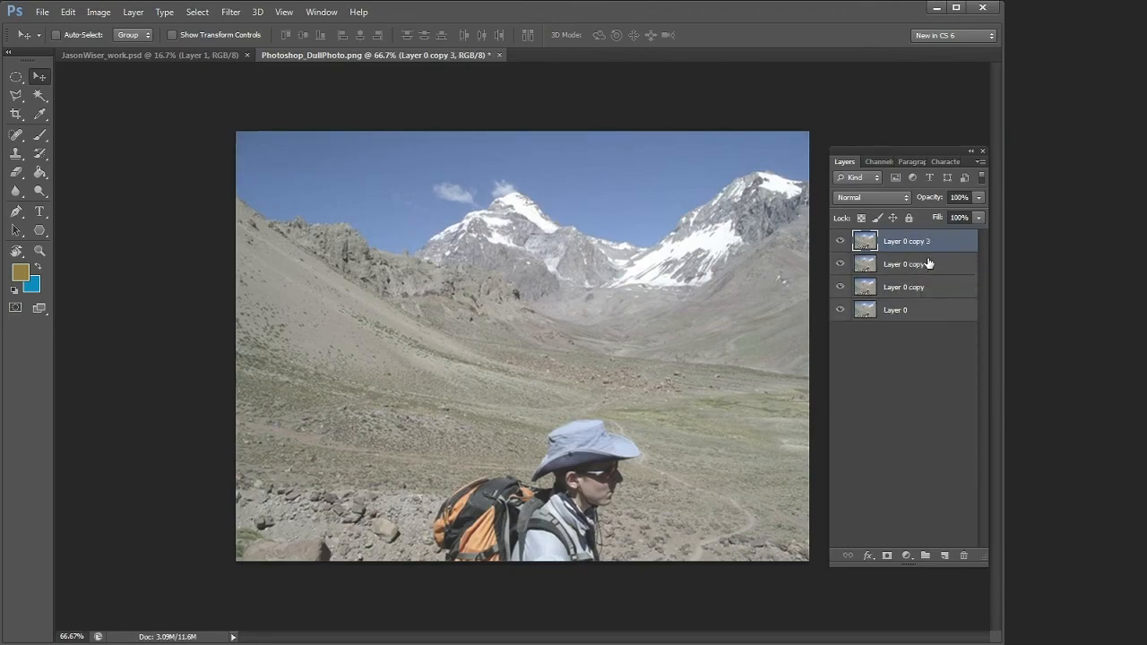
{"action": "left_click", "coordinate": [840, 241]}
{"action": "left_click", "coordinate": [839, 265]}
{"action": "left_click", "coordinate": [896, 310]}
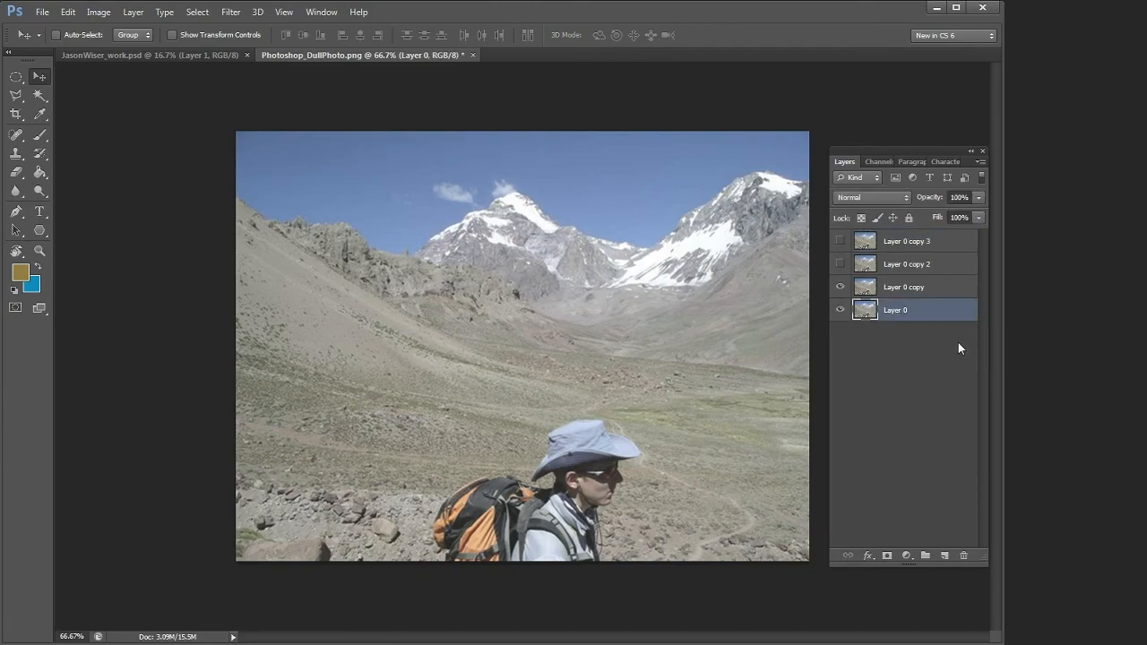
Rename the lowest copy, Layer 0 copy, to multiply and set its blend mode to Multiply.
{"action": "double_click", "coordinate": [903, 287]}
{"action": "type", "text": "multiply"}
{"action": "key", "text": "Return"}
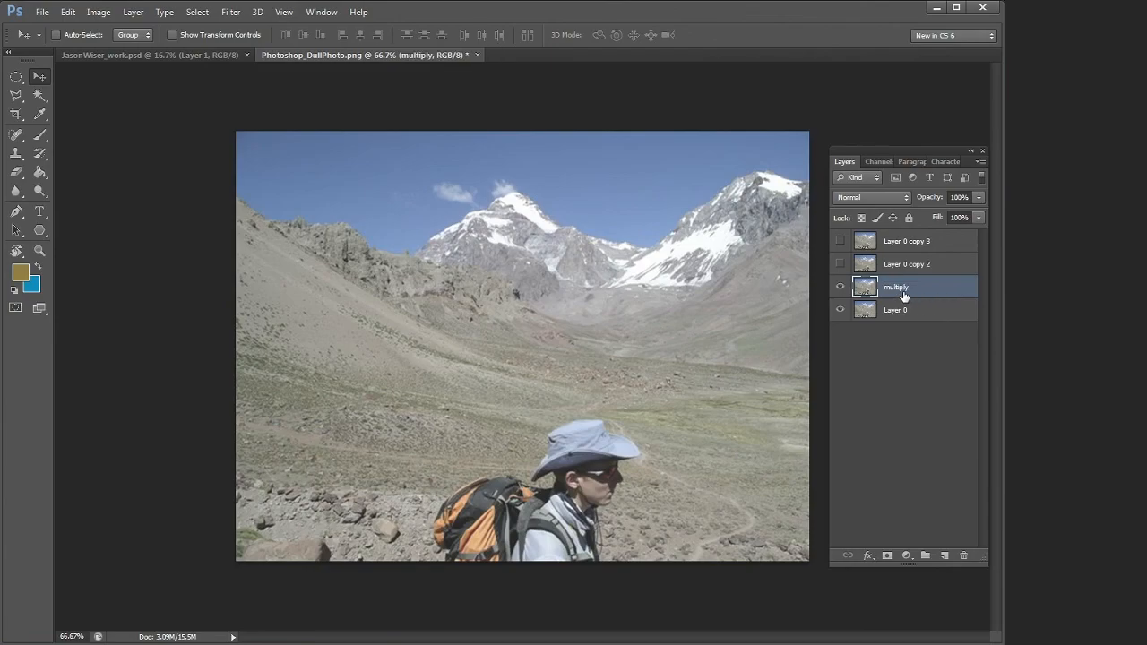
{"action": "left_click", "coordinate": [872, 198]}
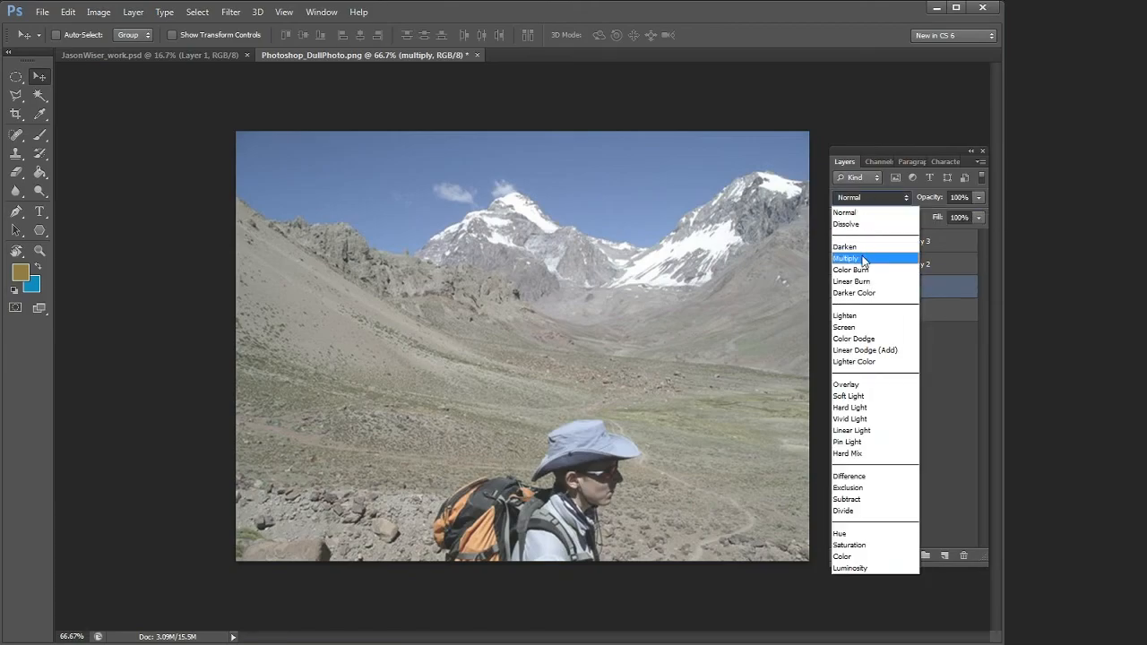
{"action": "left_click", "coordinate": [863, 259]}
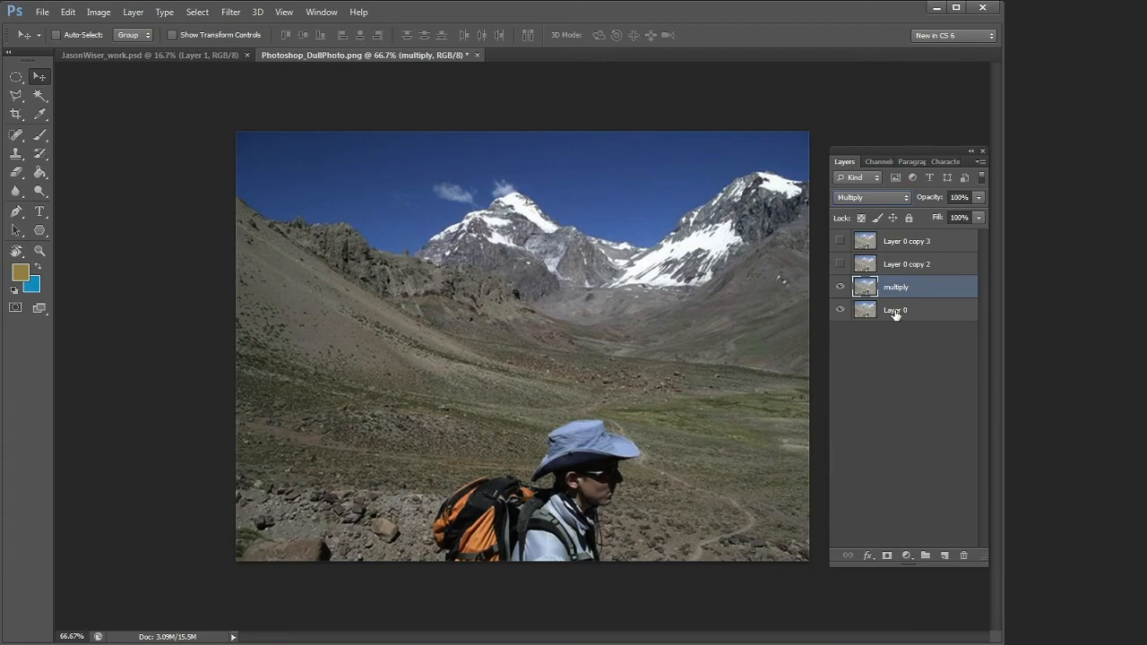
Compare the photo with and without the multiply layer and make Layer 0 copy 2 visible.
{"action": "left_click", "coordinate": [840, 286]}
{"action": "left_click", "coordinate": [841, 287]}
{"action": "left_click", "coordinate": [840, 264]}
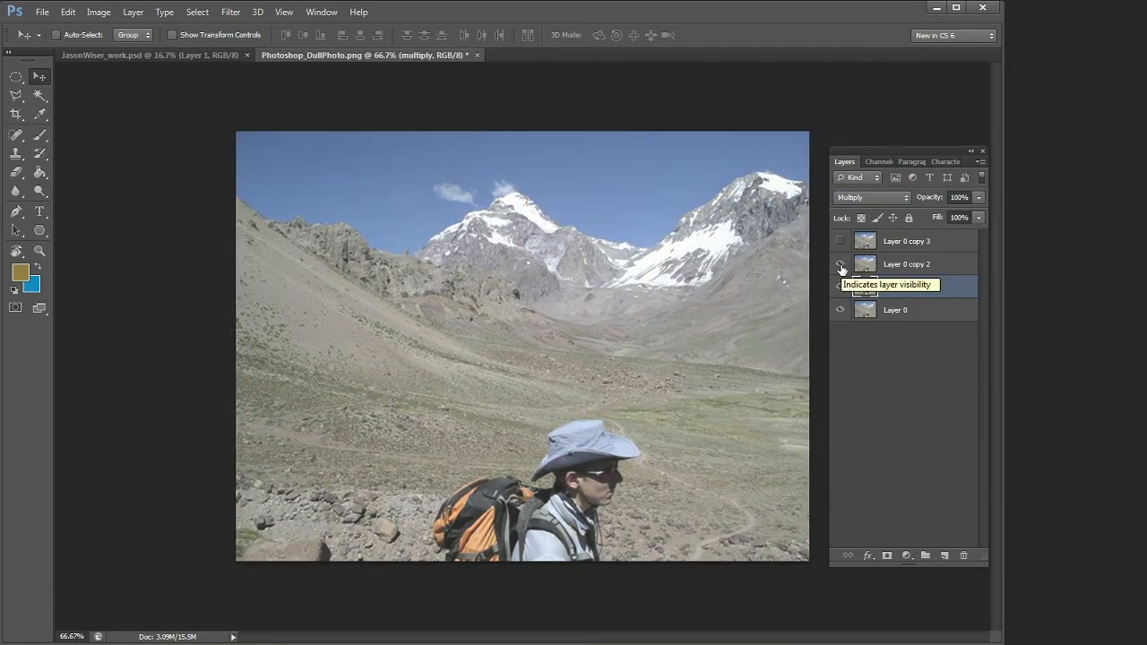
With the multiply layer hidden, rename Layer 0 copy 2 to screen and set its blend mode to Screen.
{"action": "left_click", "coordinate": [915, 264]}
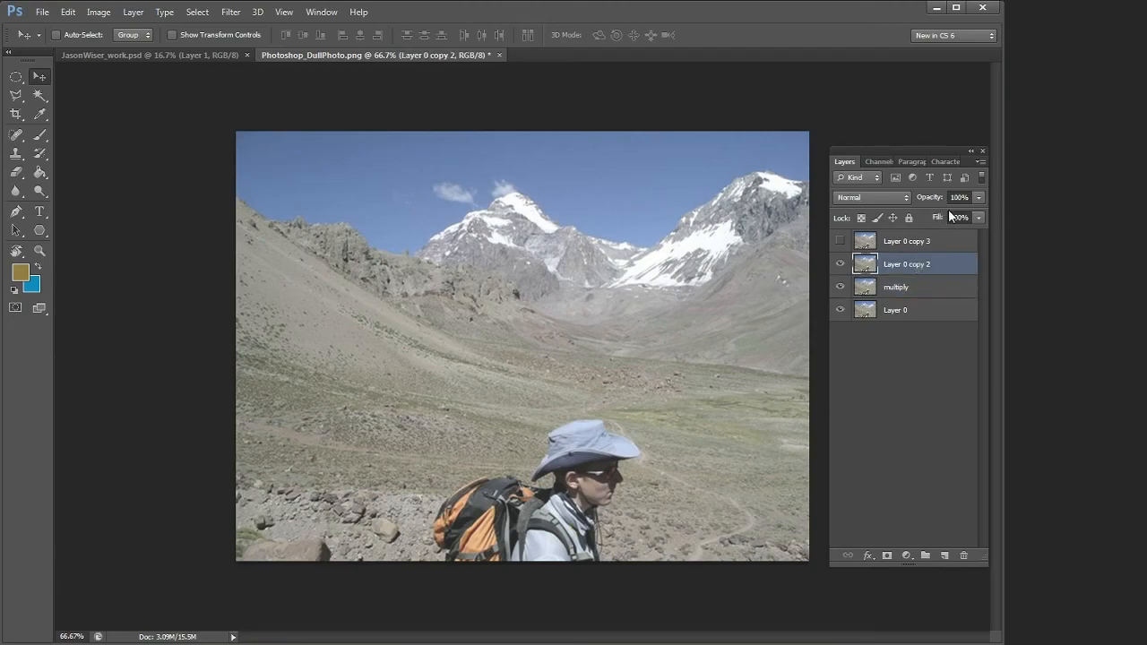
{"action": "double_click", "coordinate": [898, 264]}
{"action": "type", "text": "screen"}
{"action": "key", "text": "Return"}
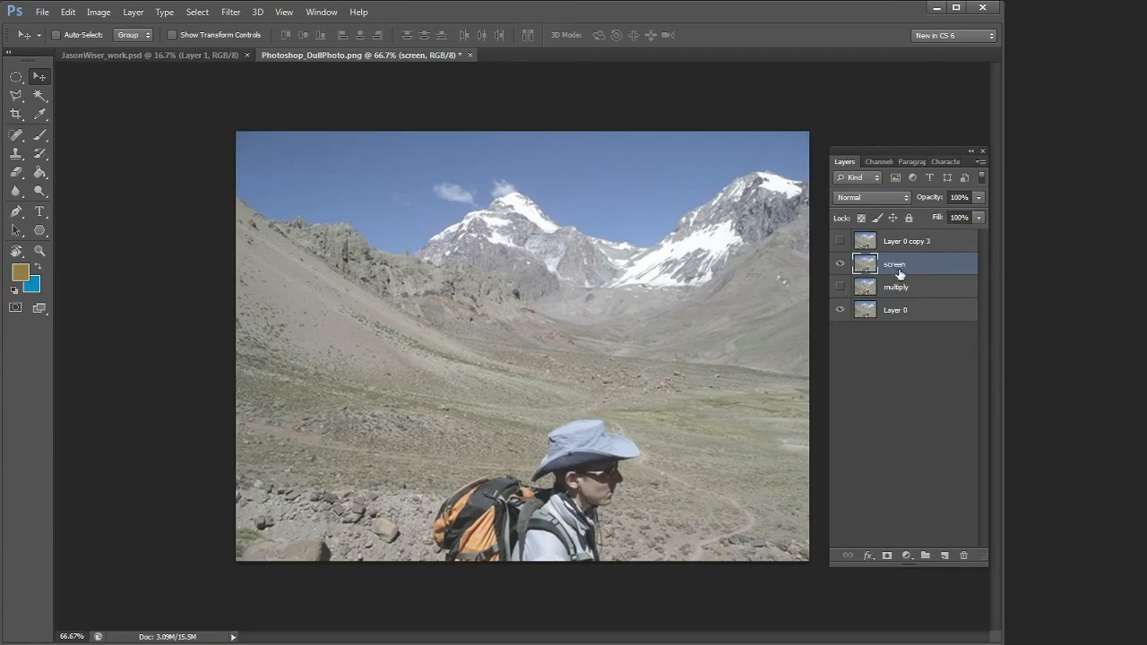
{"action": "left_click", "coordinate": [878, 201]}
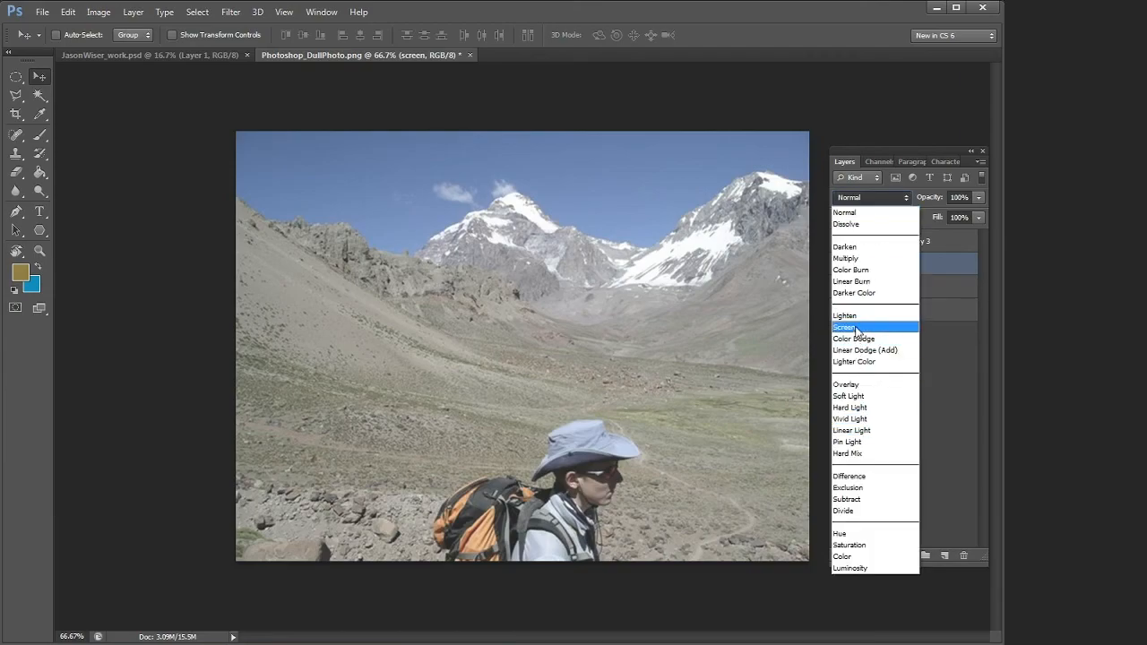
{"action": "left_click", "coordinate": [855, 328]}
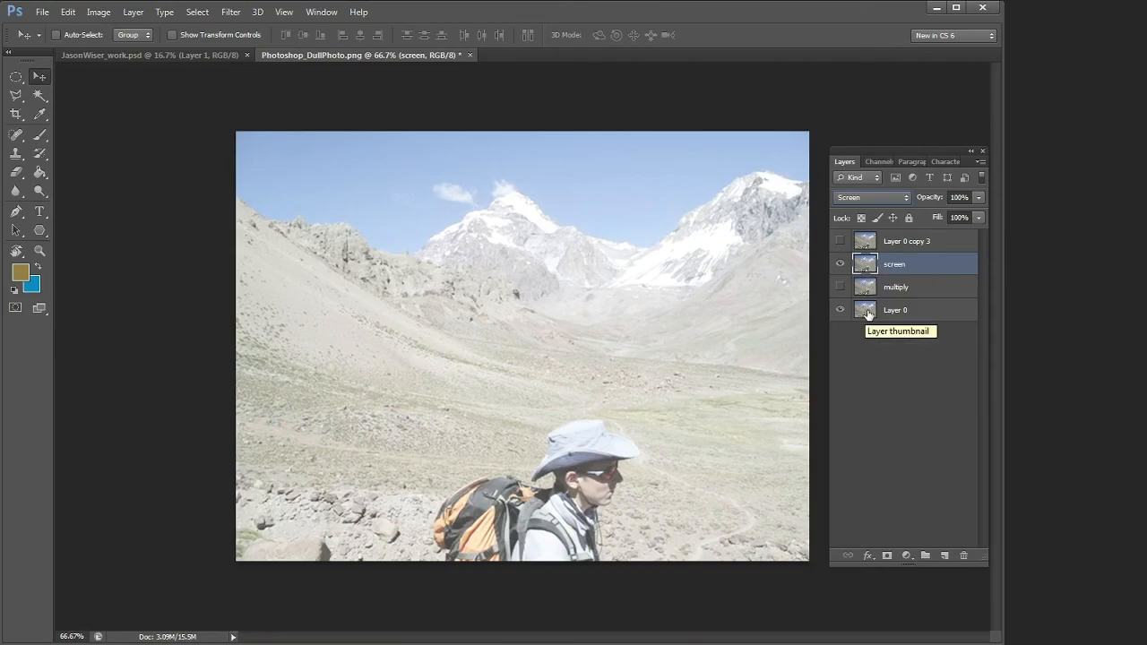
Hide the screen layer and make Layer 0 copy 3 visible.
{"action": "left_click", "coordinate": [867, 313]}
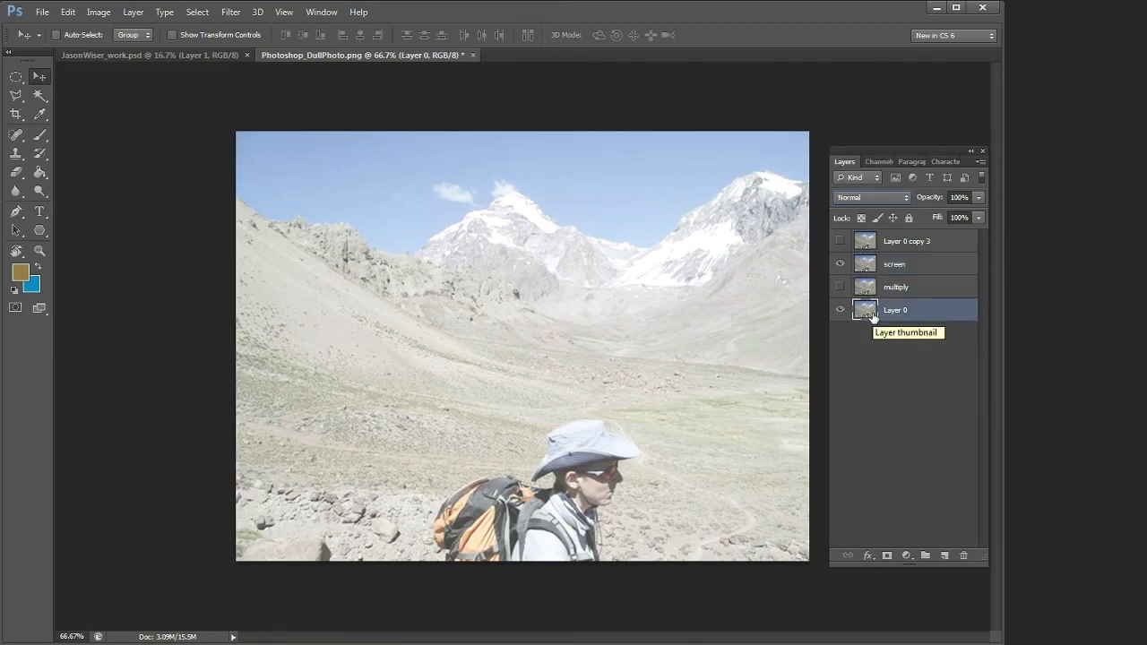
{"action": "left_click", "coordinate": [839, 263]}
{"action": "left_click", "coordinate": [839, 240]}
Rename Layer 0 copy 3 to overlay and set its blend mode to Overlay.
{"action": "double_click", "coordinate": [893, 244]}
{"action": "type", "text": "overlay"}
{"action": "key", "text": "Return"}
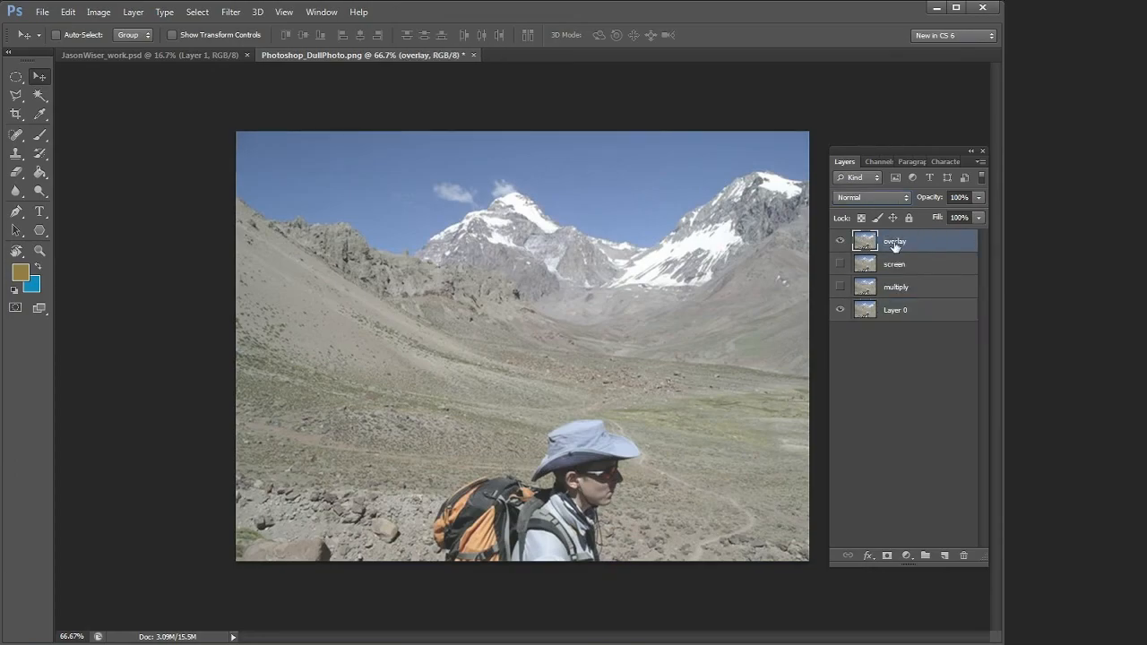
{"action": "left_click", "coordinate": [875, 197]}
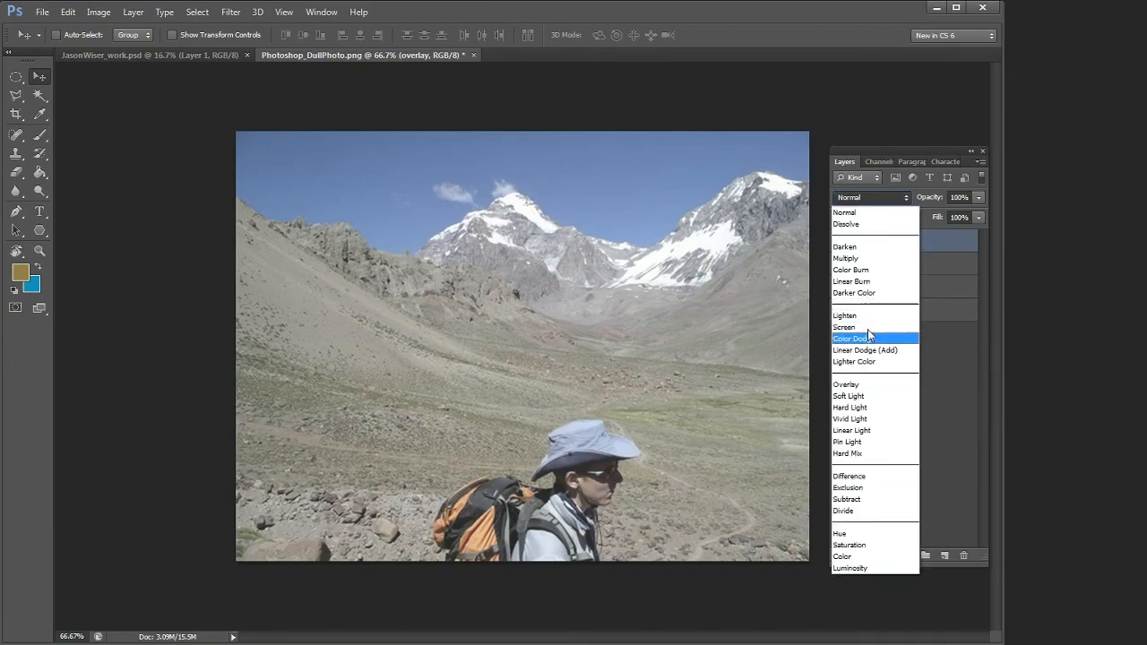
{"action": "left_click", "coordinate": [867, 386]}
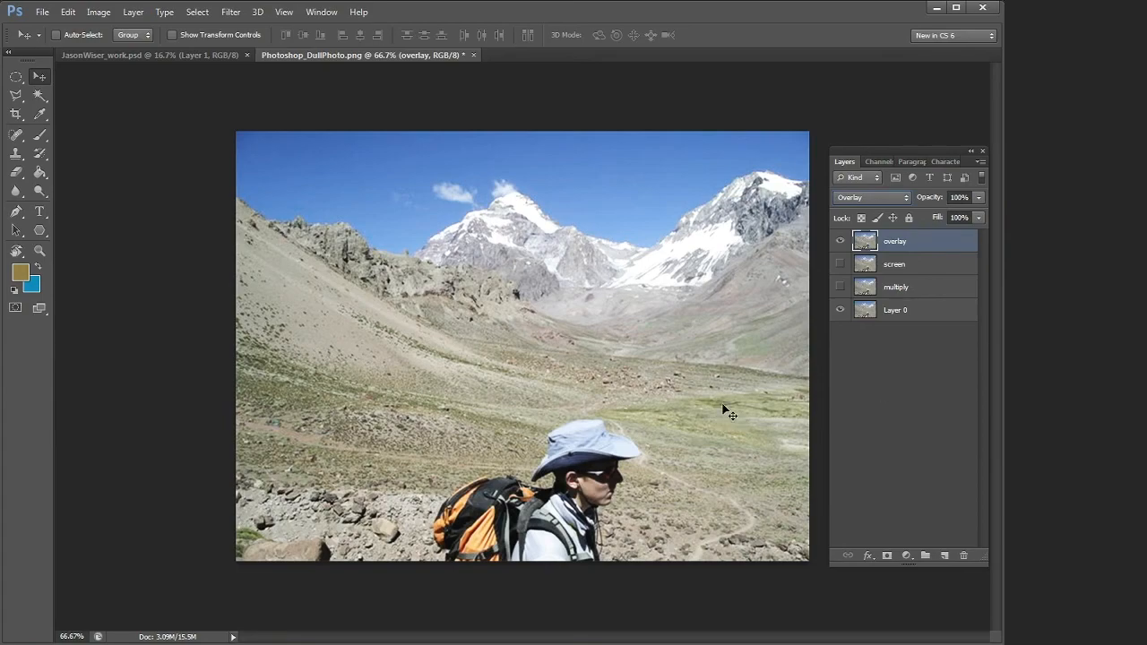
Make the screen and multiply layers visible and lower the multiply layer's opacity to around 50%.
{"action": "left_click_drag", "start_coordinate": [839, 263], "coordinate": [840, 287]}
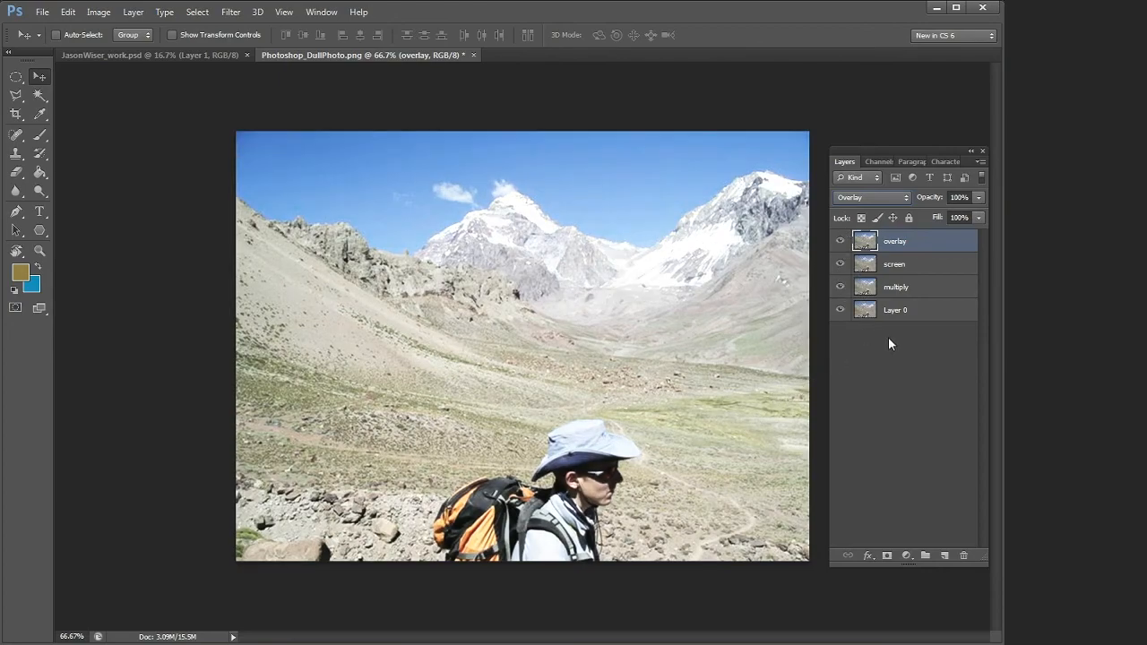
{"action": "left_click", "coordinate": [924, 288]}
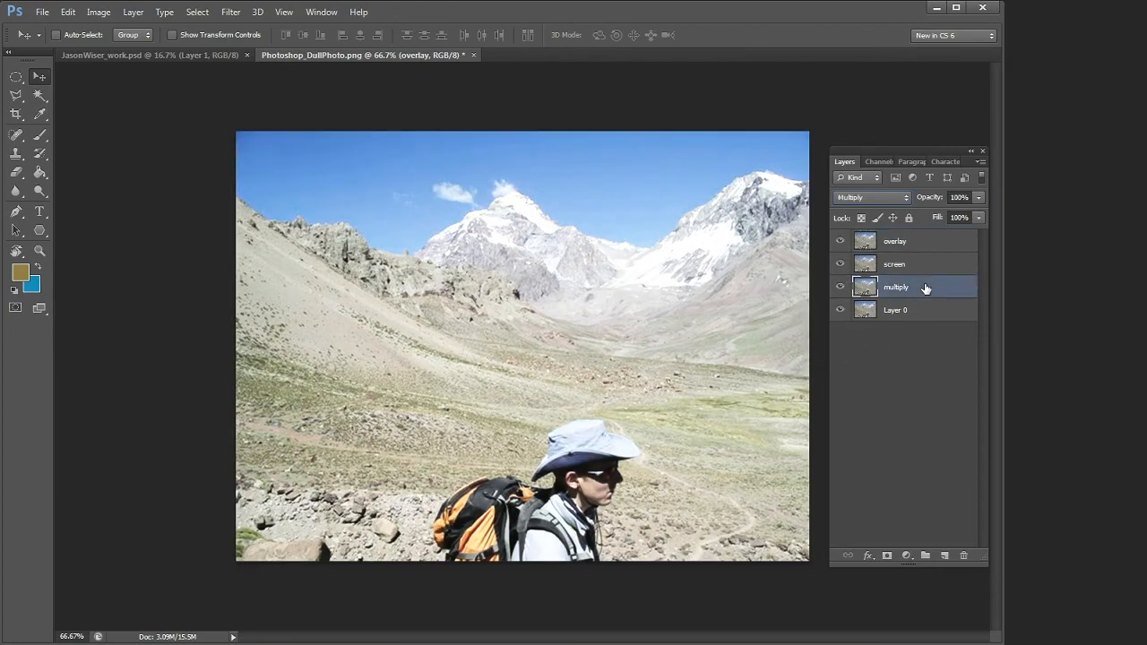
{"action": "left_click", "coordinate": [958, 197]}
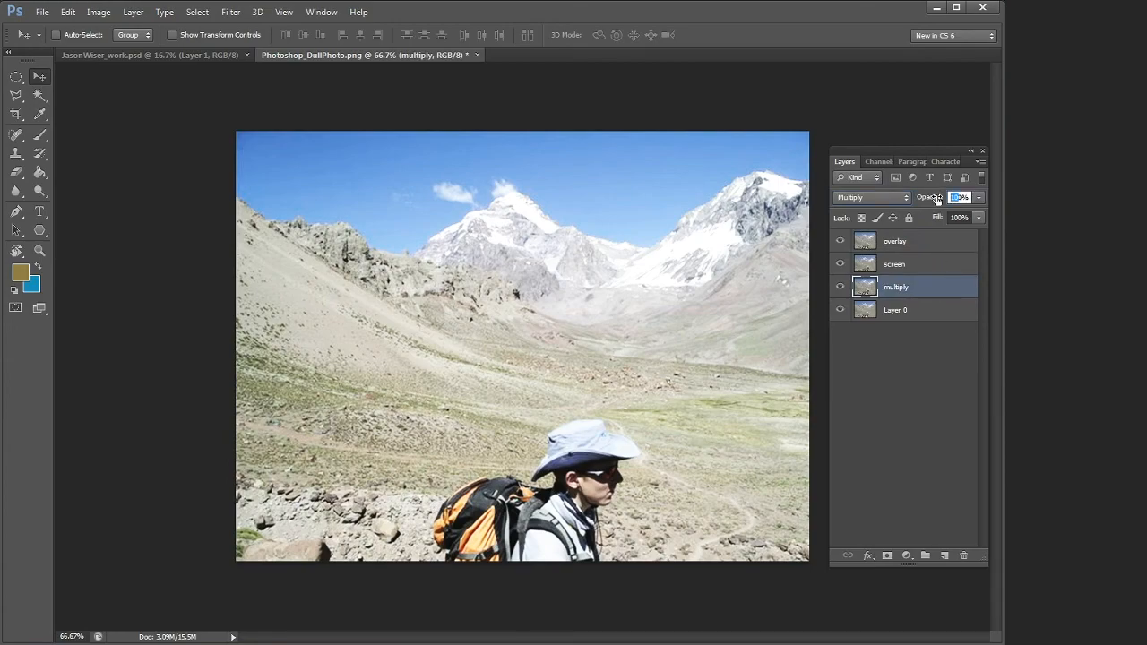
{"action": "type", "text": "5"}
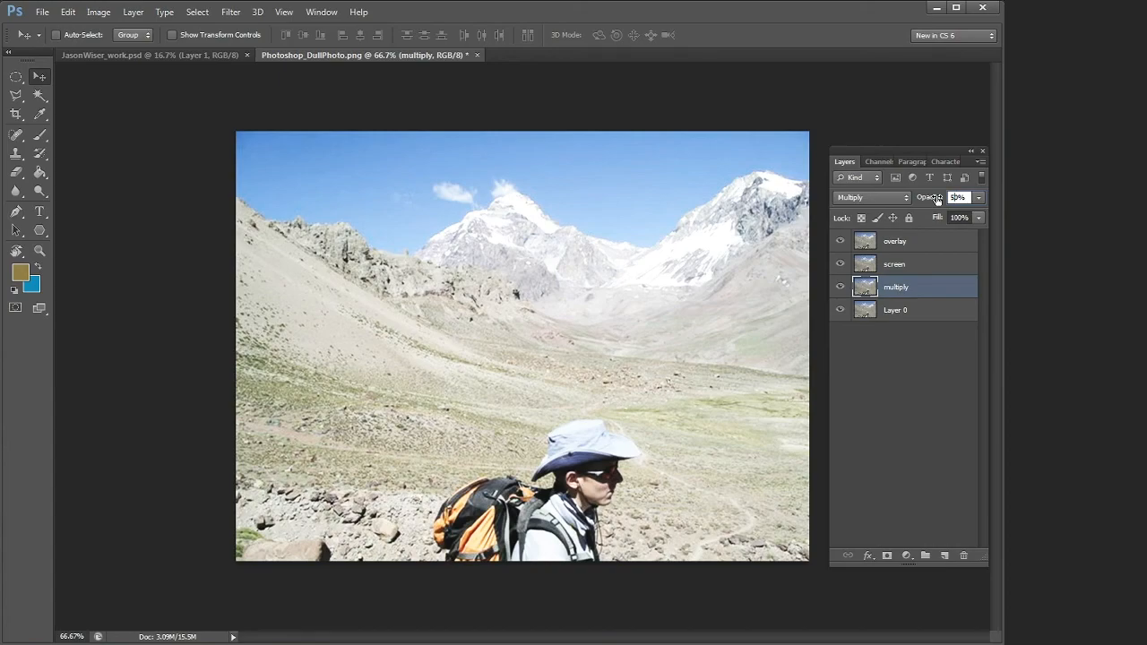
{"action": "key", "text": "shift+Down"}
{"action": "key", "text": "shift+Down"}
{"action": "key", "text": "shift+Up"}
Set the screen layer's opacity to 40%.
{"action": "left_click", "coordinate": [919, 265]}
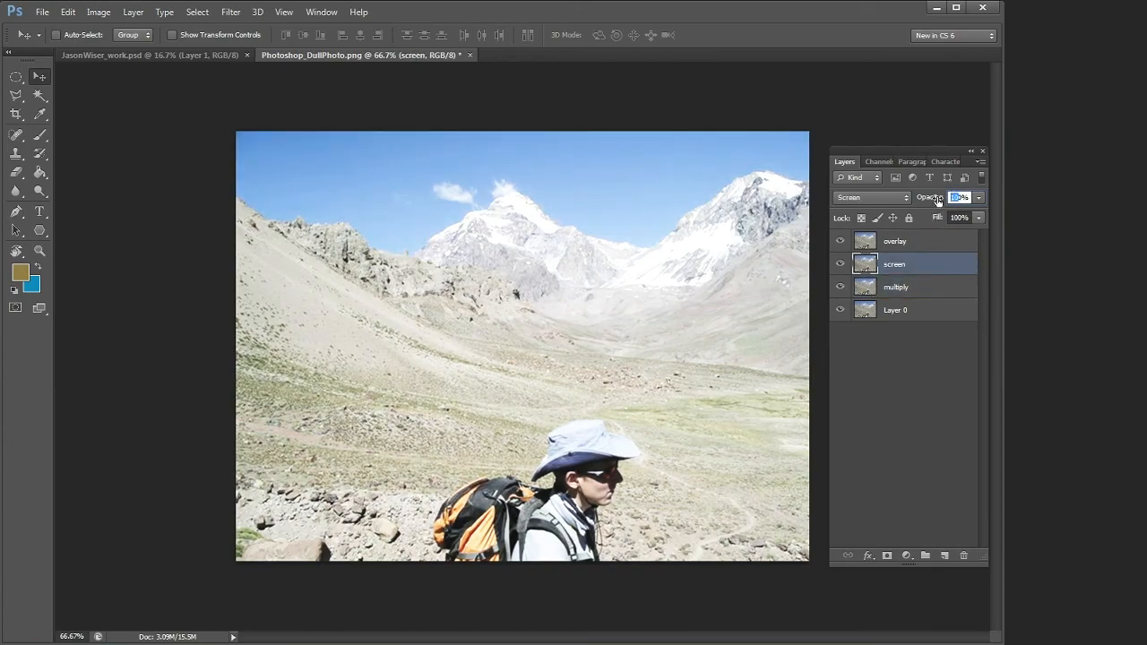
{"action": "type", "text": "4"}
{"action": "key", "text": "Return"}
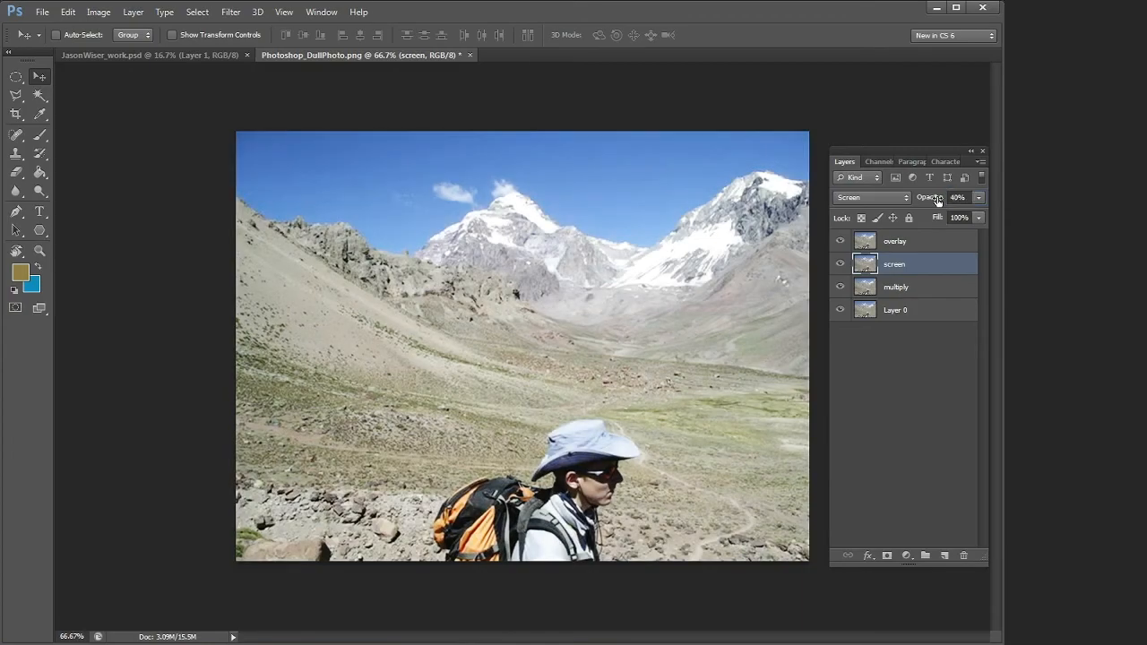
Compare the photo with and without the three blend layers, leaving overlay, screen and multiply hidden.
{"action": "left_click", "coordinate": [905, 244]}
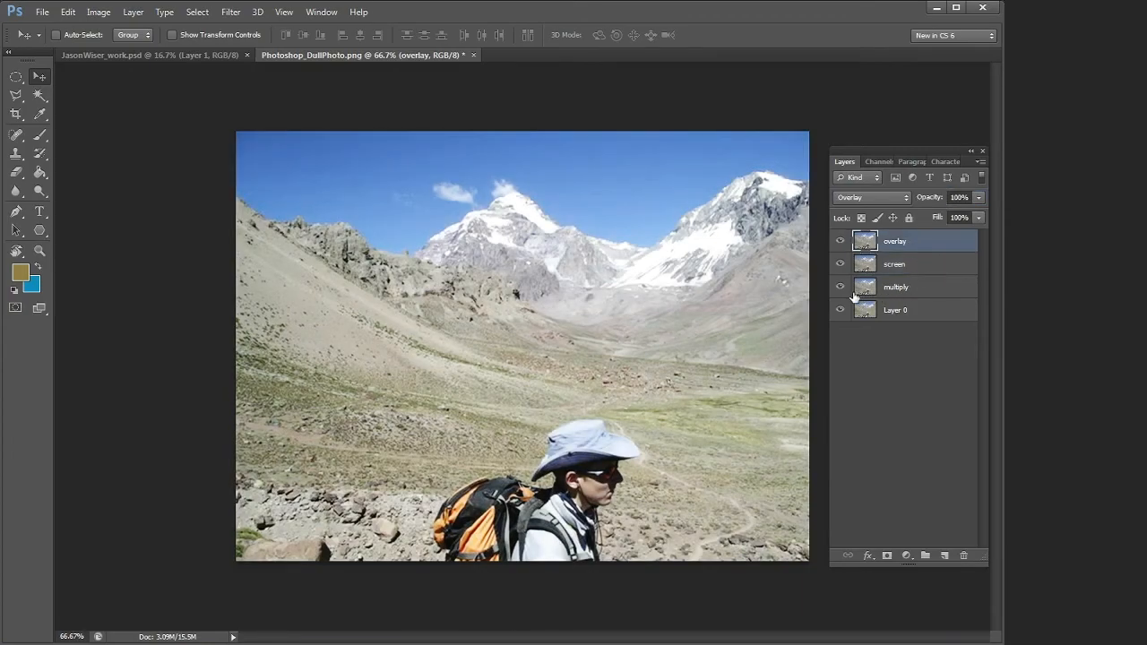
{"action": "left_click_drag", "start_coordinate": [840, 287], "coordinate": [842, 247]}
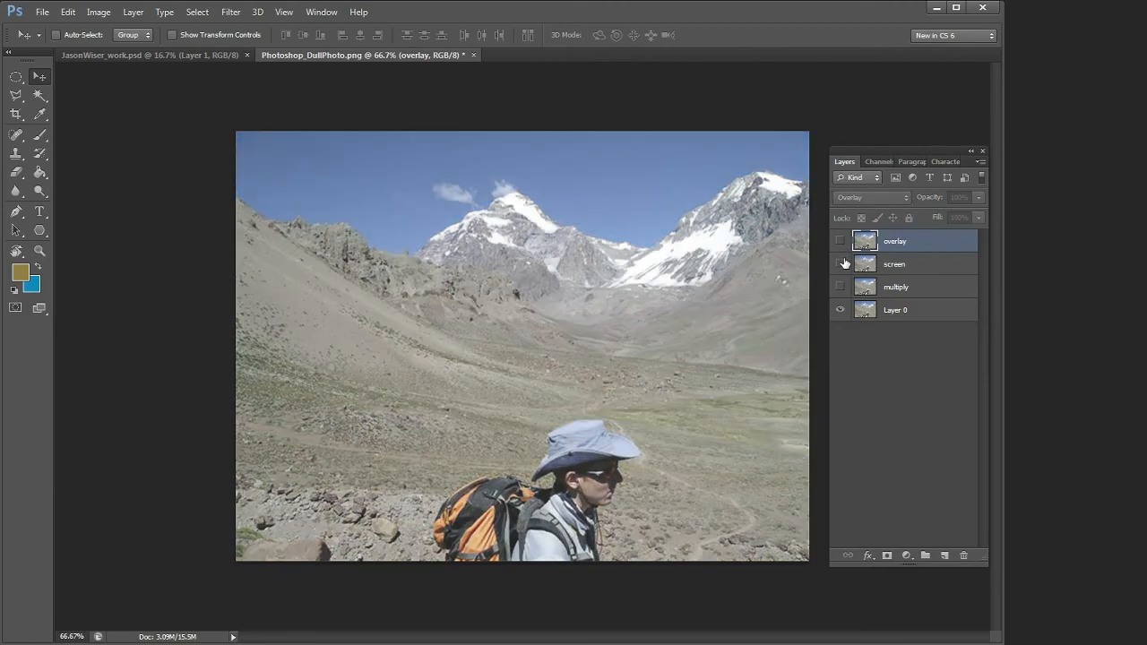
{"action": "left_click_drag", "start_coordinate": [840, 292], "coordinate": [840, 242]}
Outline the hiker and his backpack loosely with a freehand Lasso selection.
{"action": "left_click", "coordinate": [16, 79]}
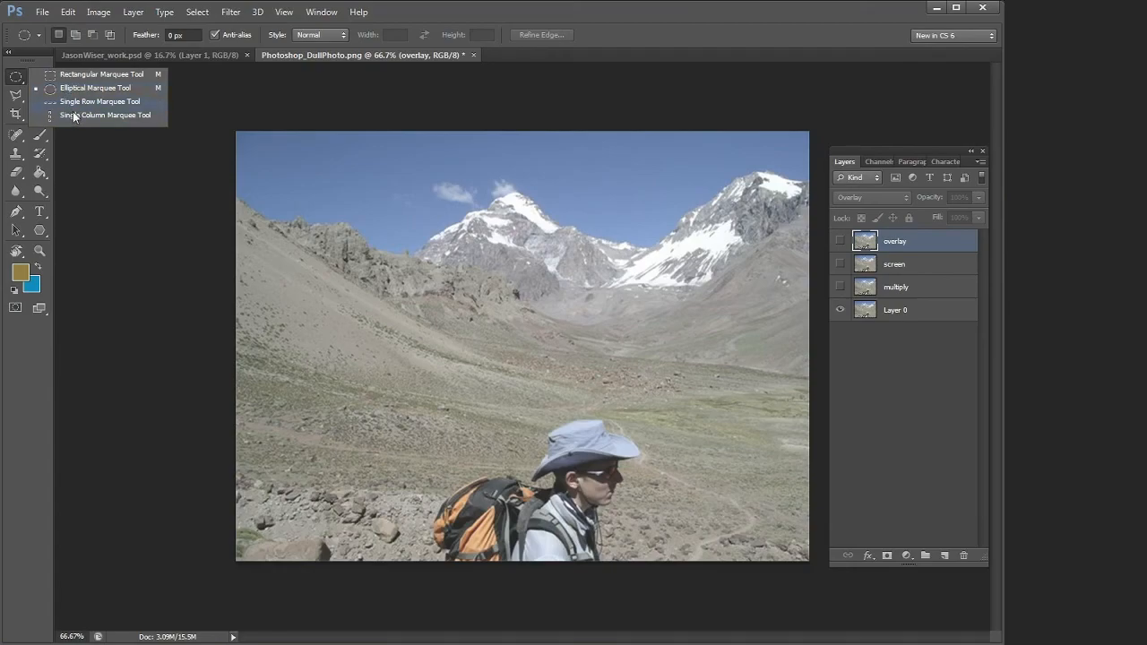
{"action": "left_click", "coordinate": [61, 76]}
{"action": "left_click", "coordinate": [16, 97]}
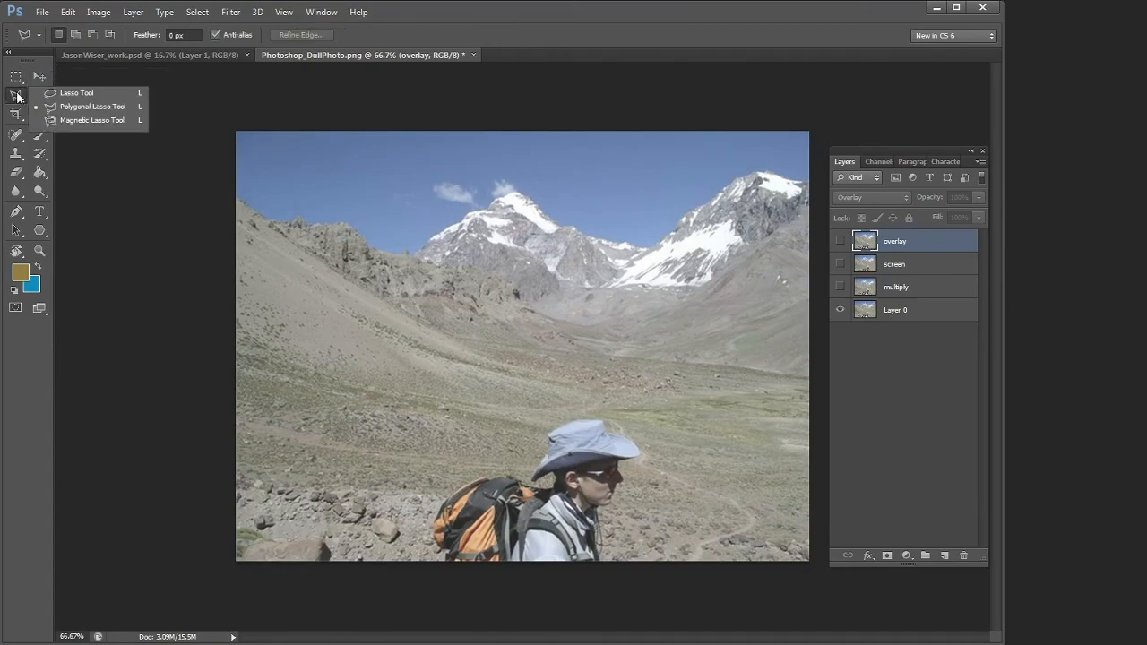
{"action": "left_click", "coordinate": [78, 94]}
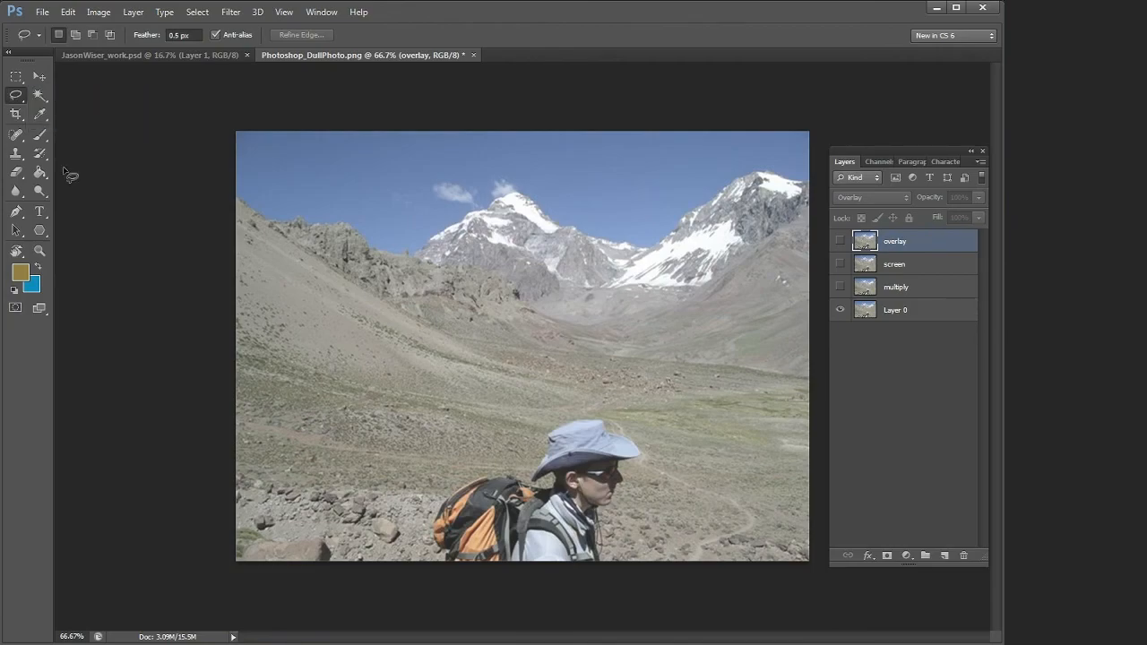
{"action": "mouse_move", "coordinate": [419, 573]}
{"action": "left_mouse_down"}
{"action": "mouse_move", "coordinate": [423, 490]}
{"action": "mouse_move", "coordinate": [457, 473]}
{"action": "left_mouse_up"}
{"action": "mouse_move", "coordinate": [535, 430]}
{"action": "left_mouse_down"}
{"action": "mouse_move", "coordinate": [660, 431]}
{"action": "mouse_move", "coordinate": [639, 543]}
{"action": "mouse_move", "coordinate": [532, 601]}
{"action": "mouse_move", "coordinate": [430, 617]}
{"action": "left_mouse_up"}
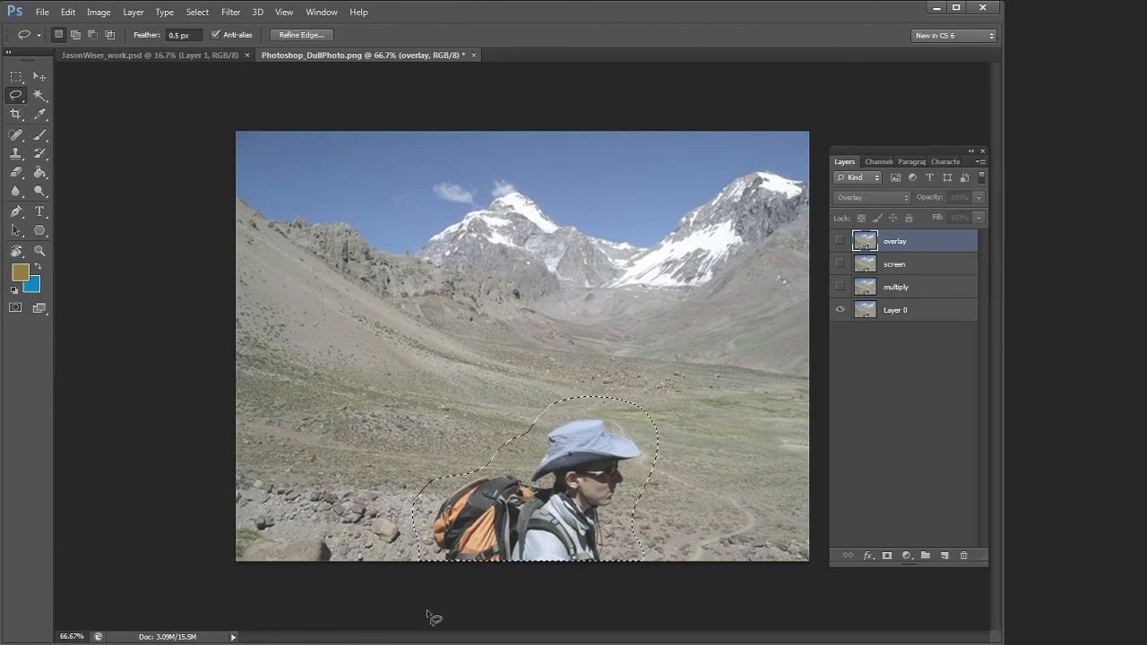
{"action": "left_click", "coordinate": [422, 575]}
{"action": "mouse_move", "coordinate": [443, 481]}
{"action": "left_mouse_down"}
{"action": "mouse_move", "coordinate": [542, 408]}
{"action": "mouse_move", "coordinate": [647, 457]}
{"action": "mouse_move", "coordinate": [589, 589]}
{"action": "mouse_move", "coordinate": [505, 609]}
{"action": "left_mouse_up"}
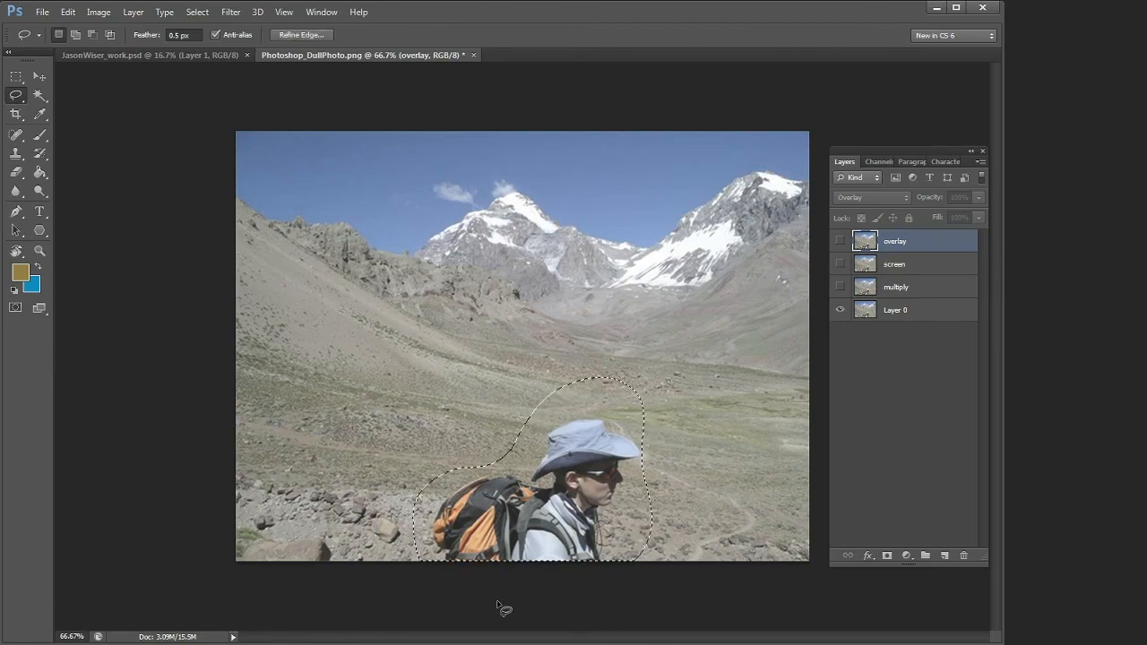
Copy the selected hiker area of Layer 0 onto its own layer and hide Layer 0.
{"action": "left_click", "coordinate": [893, 311]}
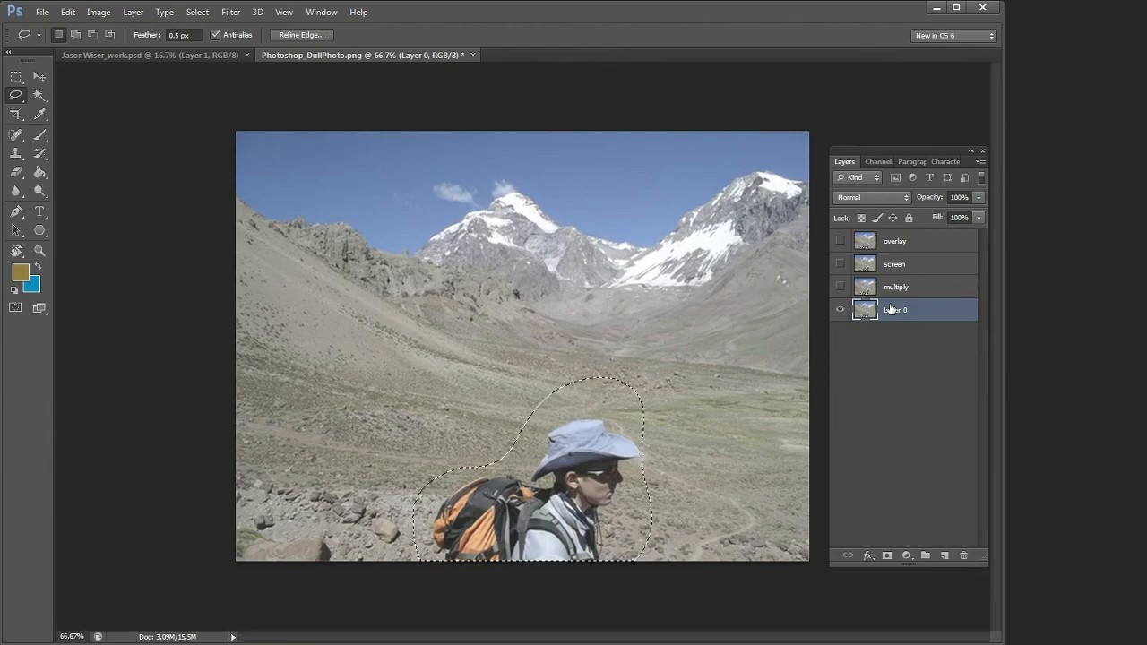
{"action": "key", "text": "ctrl+j"}
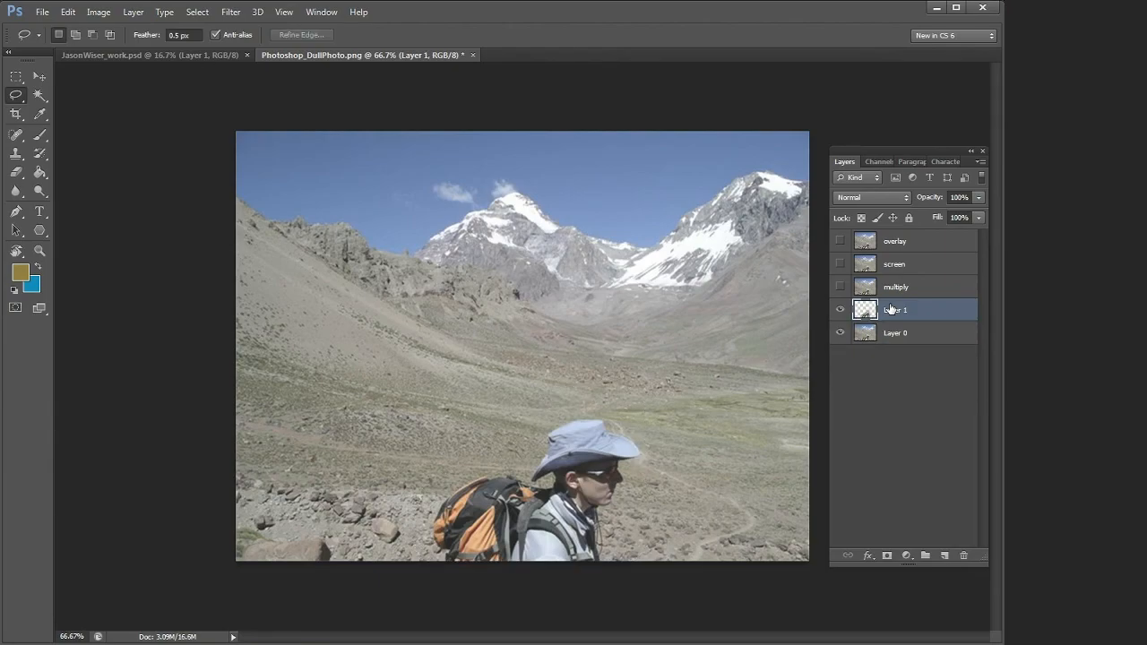
{"action": "left_click", "coordinate": [839, 332]}
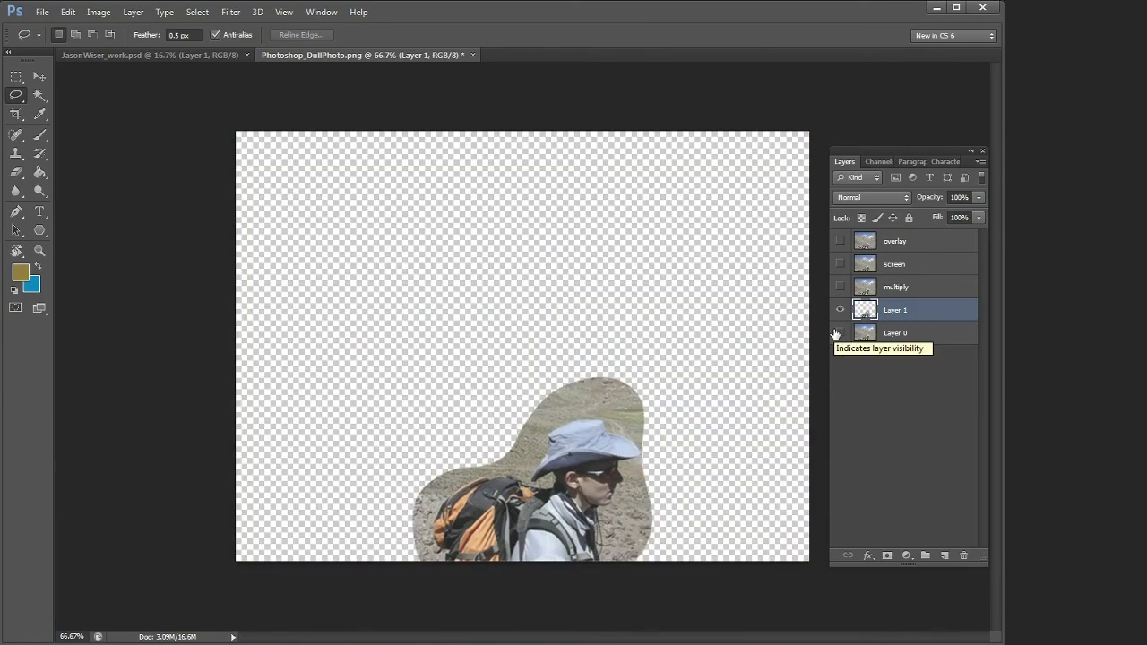
{"action": "left_click", "coordinate": [840, 333]}
{"action": "left_click", "coordinate": [842, 337]}
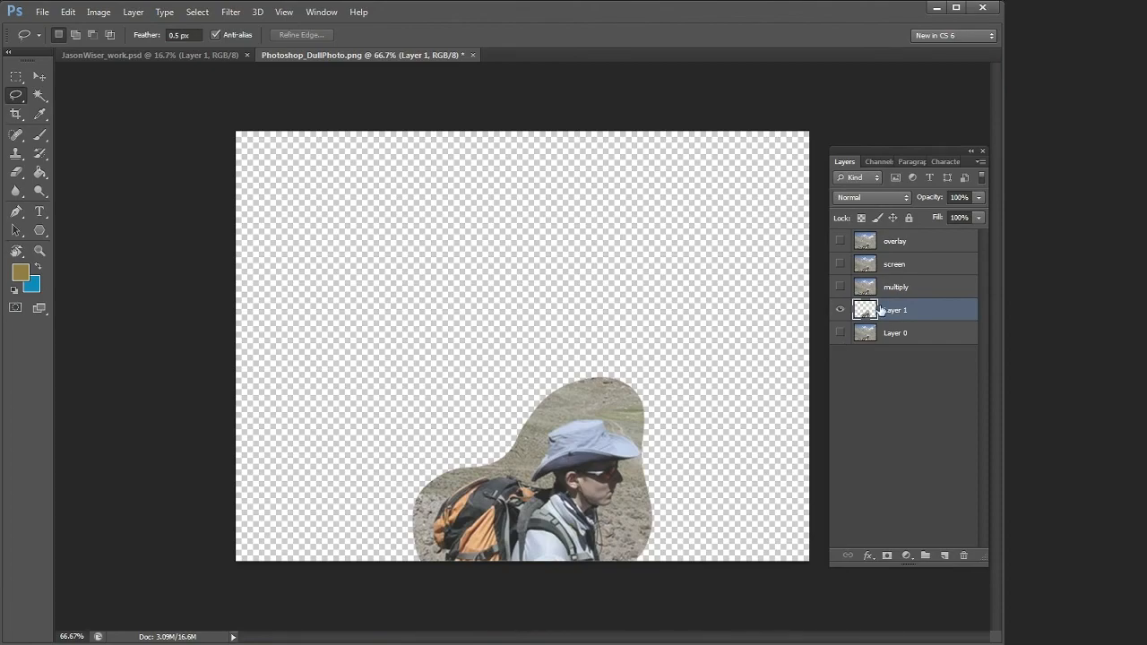
Select the background in front of the hiker's face and chest with the freehand Lasso and delete it from Layer 1.
{"action": "left_click", "coordinate": [40, 251]}
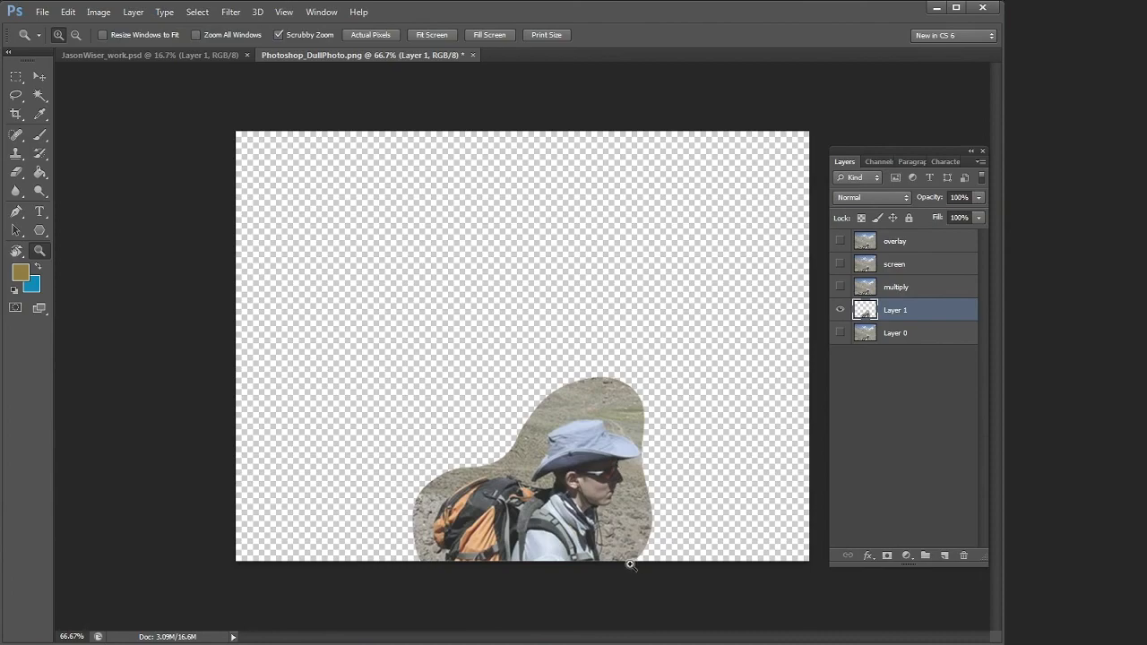
{"action": "left_click", "coordinate": [631, 562]}
{"action": "left_click", "coordinate": [630, 562]}
{"action": "left_click", "coordinate": [16, 95]}
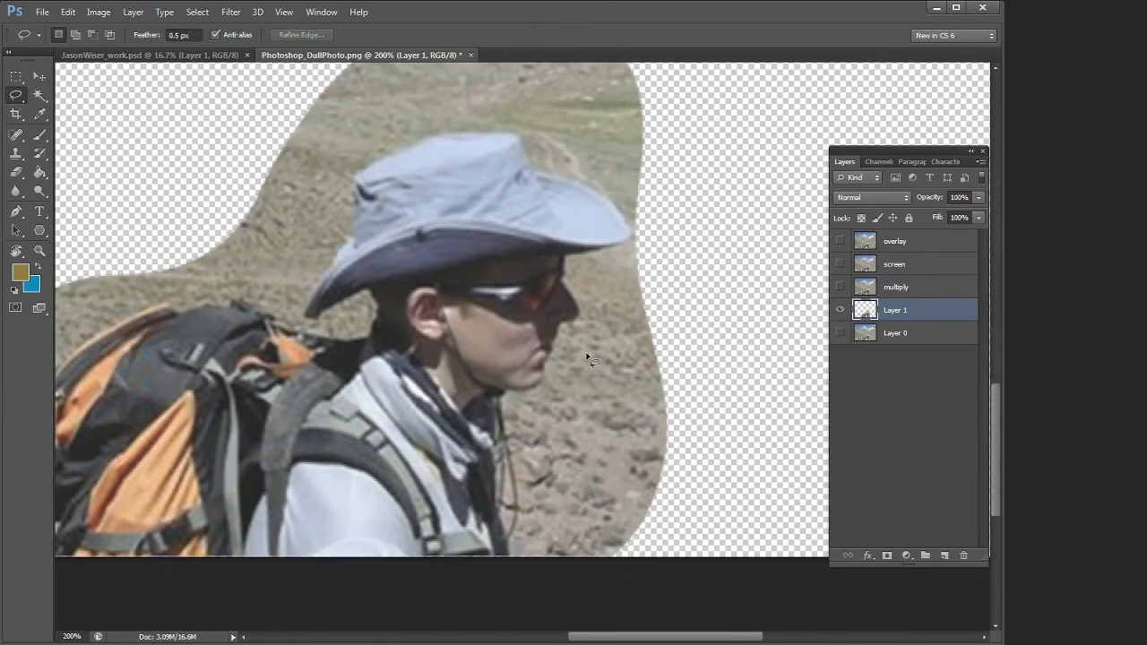
{"action": "mouse_move", "coordinate": [636, 233]}
{"action": "left_mouse_down"}
{"action": "mouse_move", "coordinate": [627, 249]}
{"action": "mouse_move", "coordinate": [573, 258]}
{"action": "mouse_move", "coordinate": [571, 318]}
{"action": "mouse_move", "coordinate": [526, 390]}
{"action": "mouse_move", "coordinate": [506, 392]}
{"action": "mouse_move", "coordinate": [522, 519]}
{"action": "mouse_move", "coordinate": [512, 576]}
{"action": "mouse_move", "coordinate": [708, 222]}
{"action": "left_mouse_up"}
{"action": "key", "text": "Delete"}
Try selecting the background around the top of the hat with the Magnetic Lasso and clear the selection.
{"action": "left_click_drag", "start_coordinate": [618, 236], "coordinate": [645, 391]}
{"action": "left_click", "coordinate": [14, 95]}
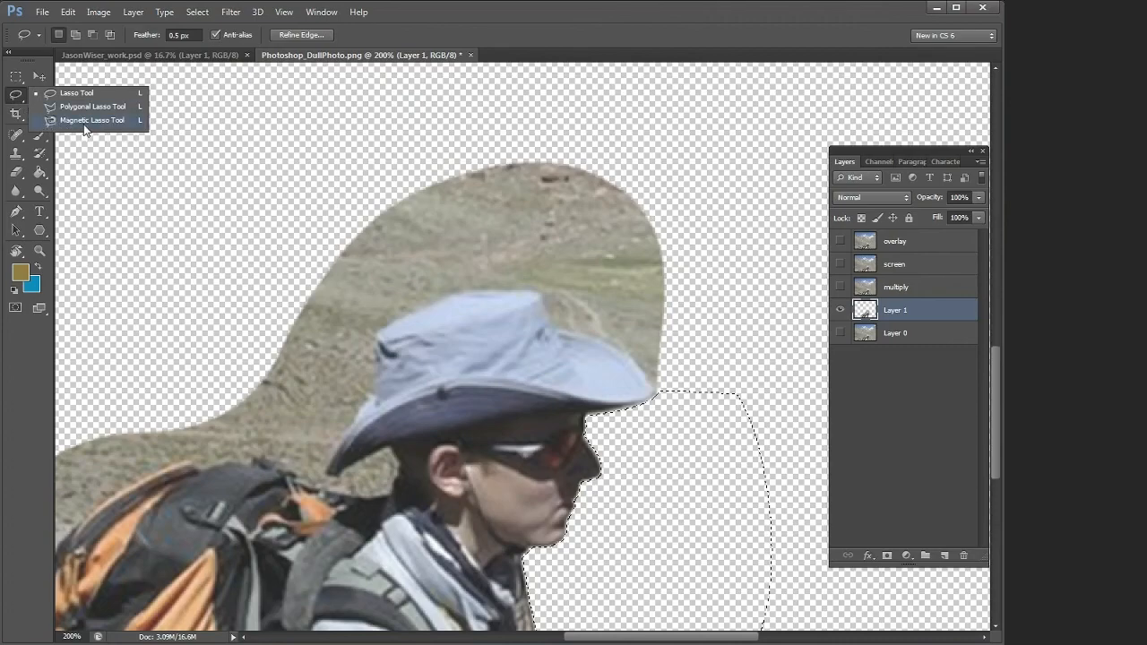
{"action": "left_click", "coordinate": [84, 121]}
{"action": "key", "text": "ctrl+d"}
{"action": "left_click", "coordinate": [656, 390]}
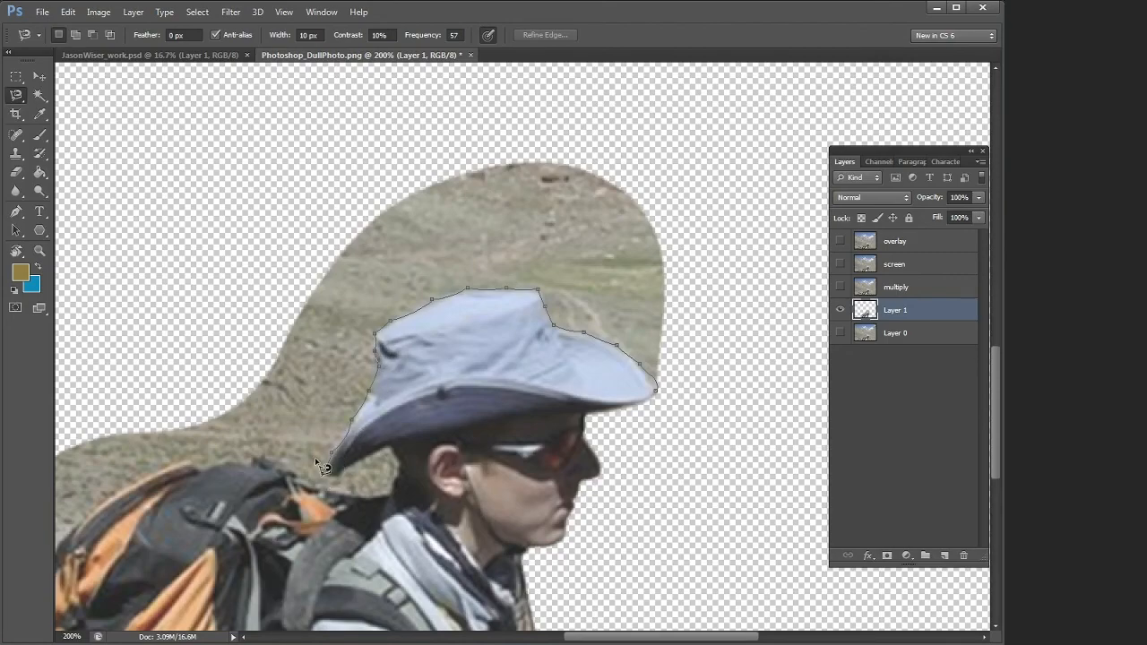
{"action": "left_click", "coordinate": [686, 389]}
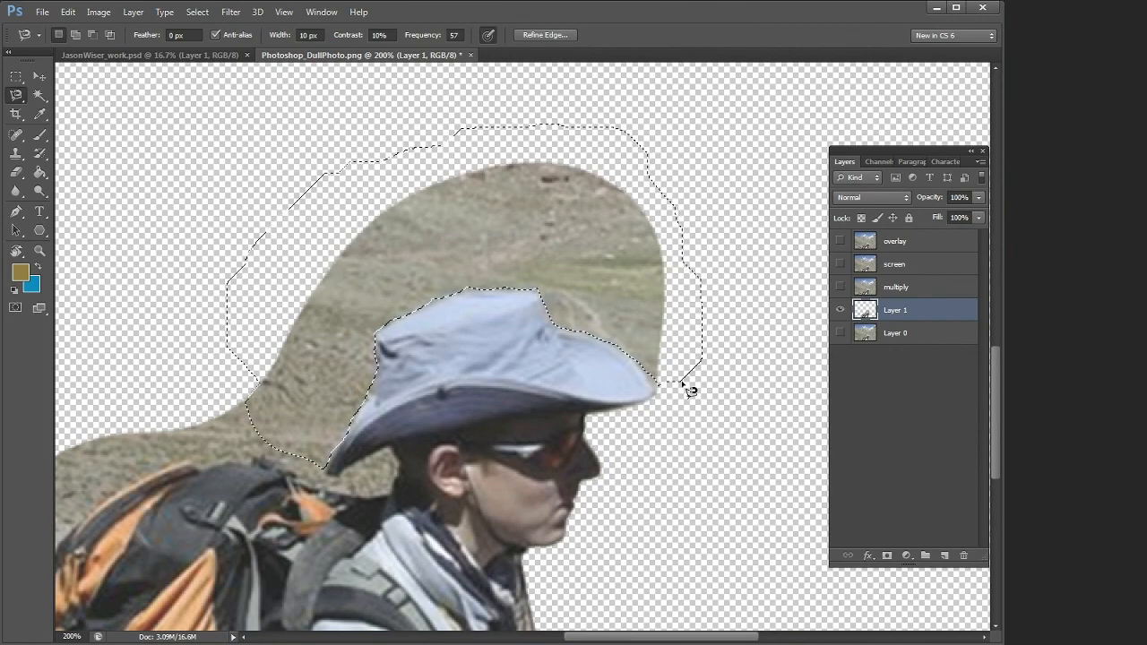
{"action": "key", "text": "ctrl+d"}
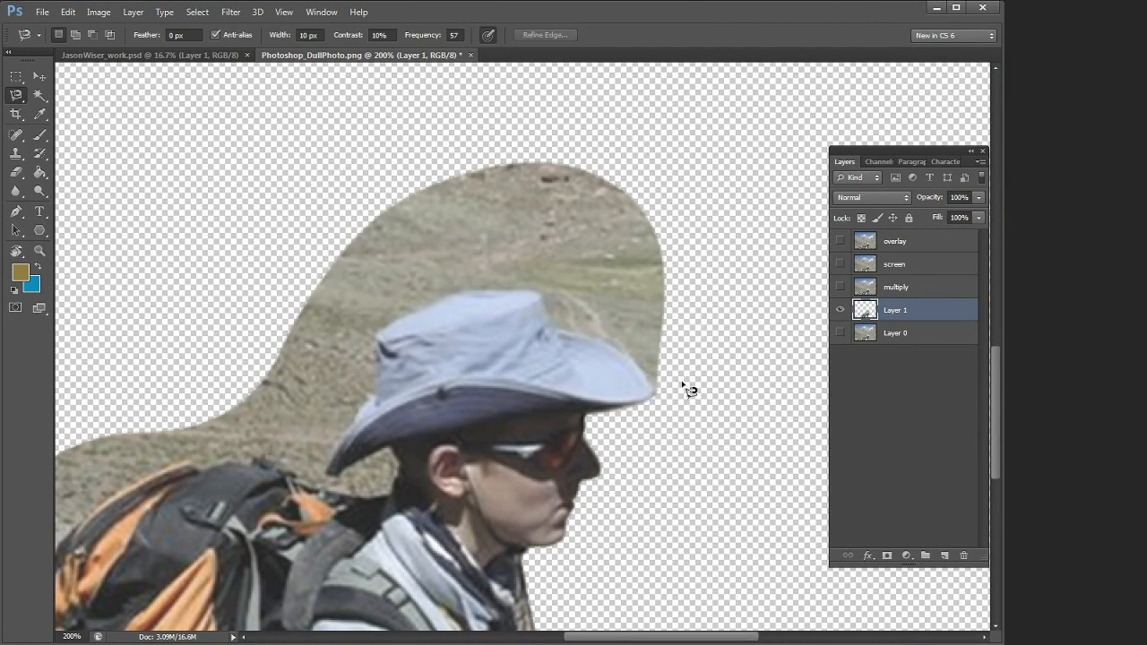
Select the background above and behind the hat with the Polygonal Lasso, delete it and deselect.
{"action": "left_click", "coordinate": [16, 94]}
{"action": "left_click", "coordinate": [79, 109]}
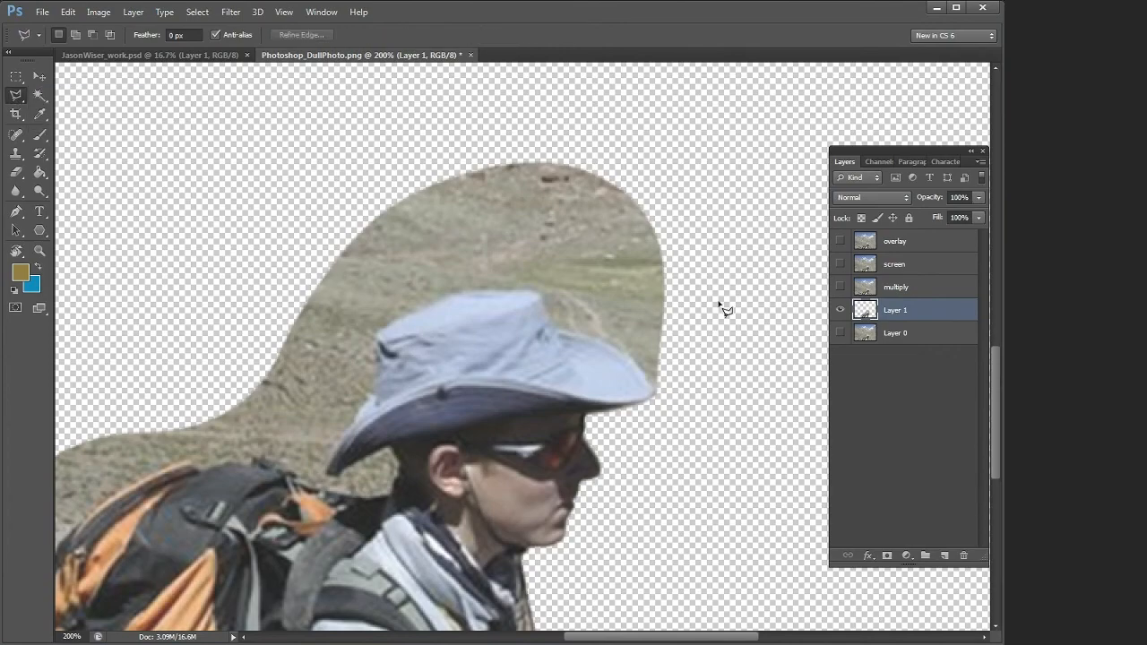
{"action": "left_click", "coordinate": [696, 228]}
{"action": "left_click", "coordinate": [735, 323]}
{"action": "left_click", "coordinate": [687, 402]}
{"action": "left_click", "coordinate": [655, 392]}
{"action": "mouse_move", "coordinate": [644, 369]}
{"action": "left_mouse_down"}
{"action": "mouse_move", "coordinate": [561, 330]}
{"action": "mouse_move", "coordinate": [541, 285]}
{"action": "mouse_move", "coordinate": [468, 284]}
{"action": "mouse_move", "coordinate": [428, 299]}
{"action": "mouse_move", "coordinate": [376, 336]}
{"action": "mouse_move", "coordinate": [372, 392]}
{"action": "mouse_move", "coordinate": [326, 469]}
{"action": "mouse_move", "coordinate": [391, 443]}
{"action": "mouse_move", "coordinate": [398, 475]}
{"action": "mouse_move", "coordinate": [370, 498]}
{"action": "mouse_move", "coordinate": [358, 485]}
{"action": "mouse_move", "coordinate": [318, 487]}
{"action": "mouse_move", "coordinate": [278, 455]}
{"action": "mouse_move", "coordinate": [227, 463]}
{"action": "mouse_move", "coordinate": [190, 408]}
{"action": "mouse_move", "coordinate": [188, 298]}
{"action": "mouse_move", "coordinate": [288, 172]}
{"action": "mouse_move", "coordinate": [472, 99]}
{"action": "mouse_move", "coordinate": [614, 116]}
{"action": "mouse_move", "coordinate": [693, 231]}
{"action": "left_mouse_up"}
{"action": "left_click", "coordinate": [697, 235]}
{"action": "key", "text": "Delete"}
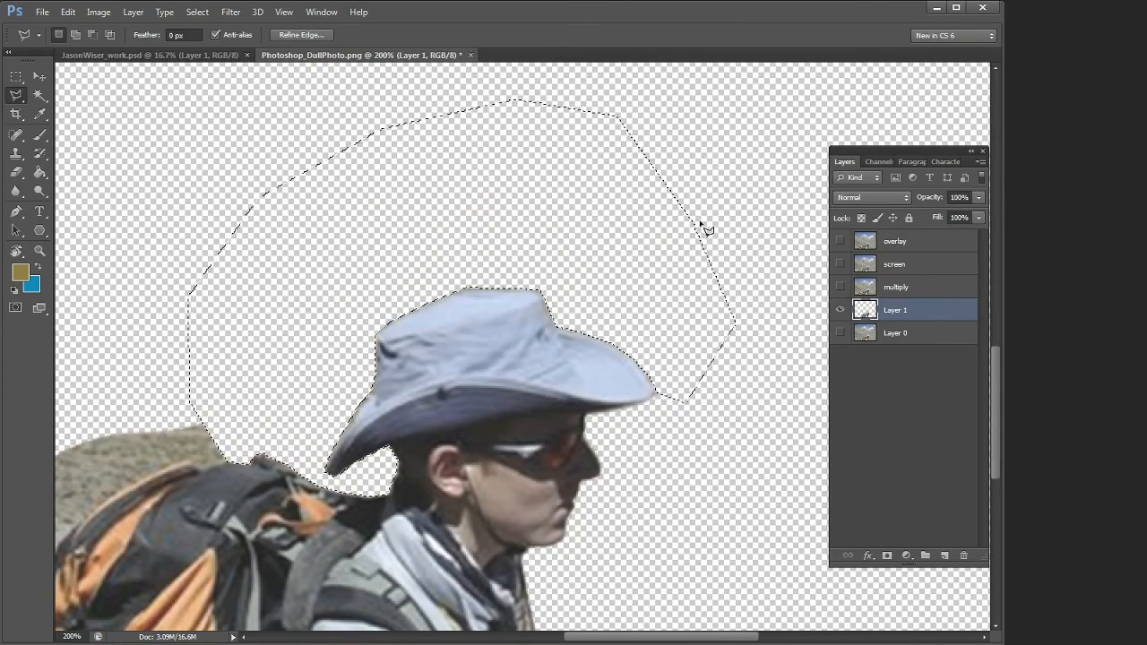
{"action": "key", "text": "ctrl+d"}
Hide the Layer 1 cutout and show the full photo on Layer 0.
{"action": "left_click_drag", "start_coordinate": [466, 314], "coordinate": [613, 163]}
{"action": "key", "text": "m"}
{"action": "left_click", "coordinate": [39, 251]}
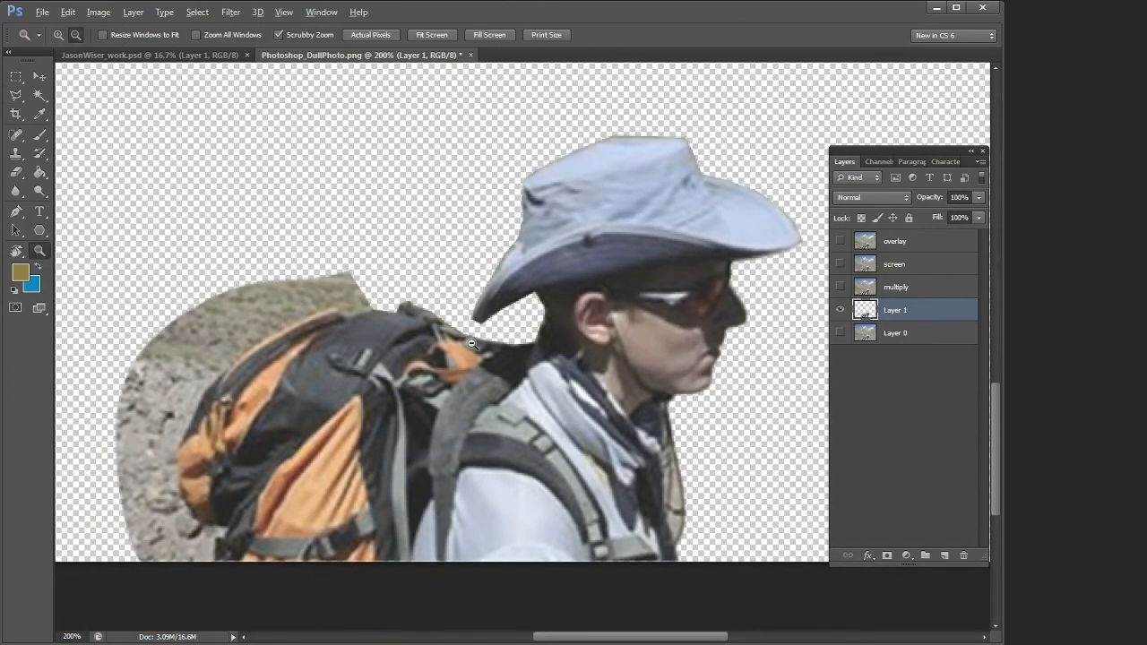
{"action": "left_click", "coordinate": [473, 342], "text": "alt"}
{"action": "left_click", "coordinate": [473, 342], "text": "alt"}
{"action": "left_click", "coordinate": [839, 309]}
{"action": "left_click", "coordinate": [840, 333]}
Duplicate Layer 0, hide the original and add a layer mask to the copy.
{"action": "left_click", "coordinate": [892, 337]}
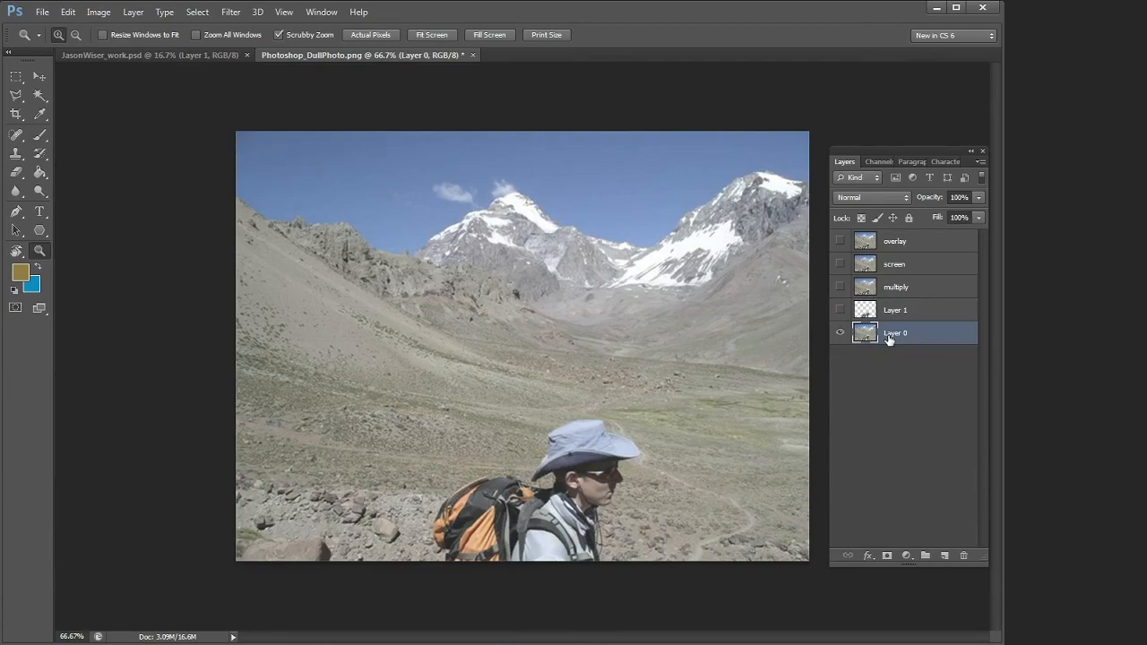
{"action": "key", "text": "ctrl+j"}
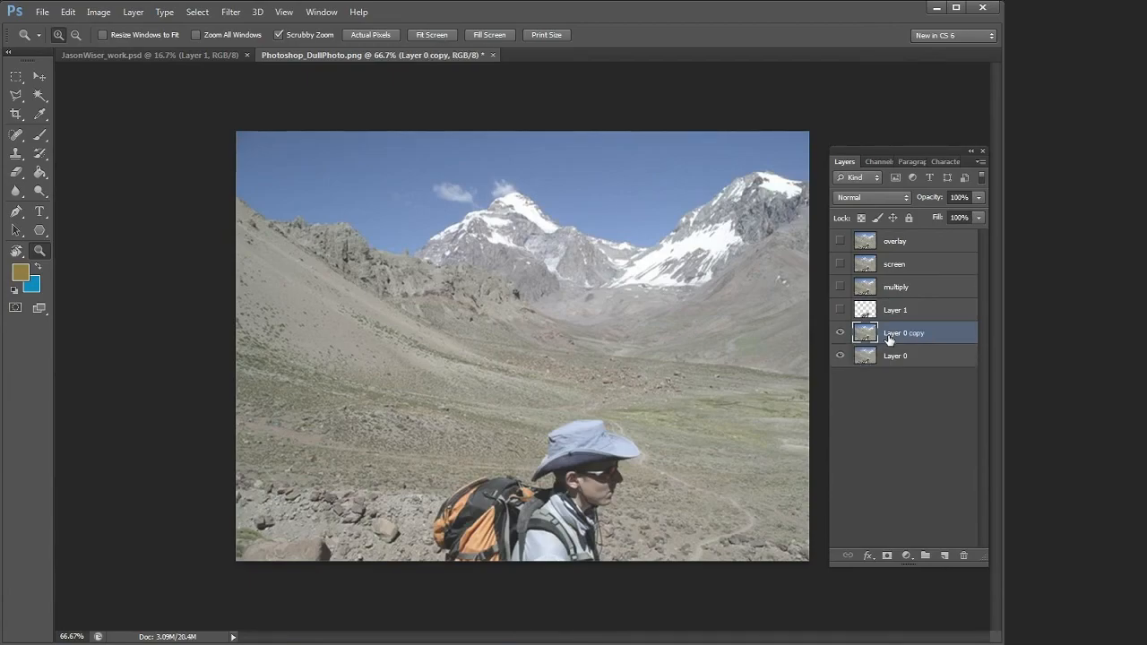
{"action": "left_click", "coordinate": [839, 355]}
{"action": "left_click", "coordinate": [887, 556]}
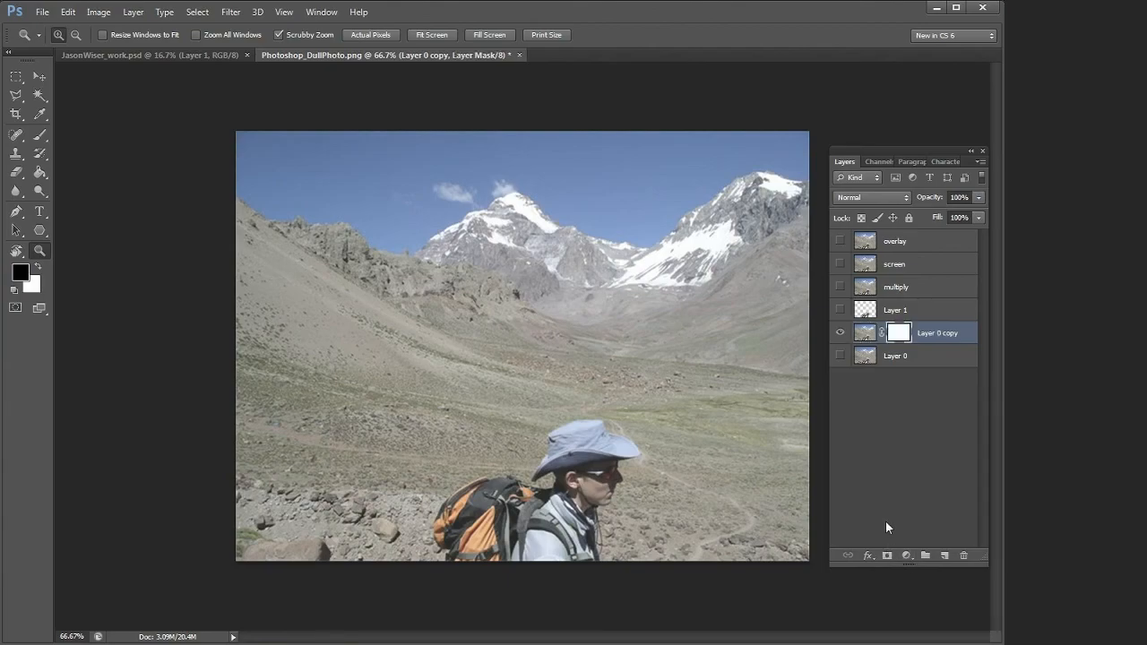
Paint black on the Layer 0 copy mask with a hard 400 px round brush to hide the background loosely around the hiker.
{"action": "left_click", "coordinate": [41, 136]}
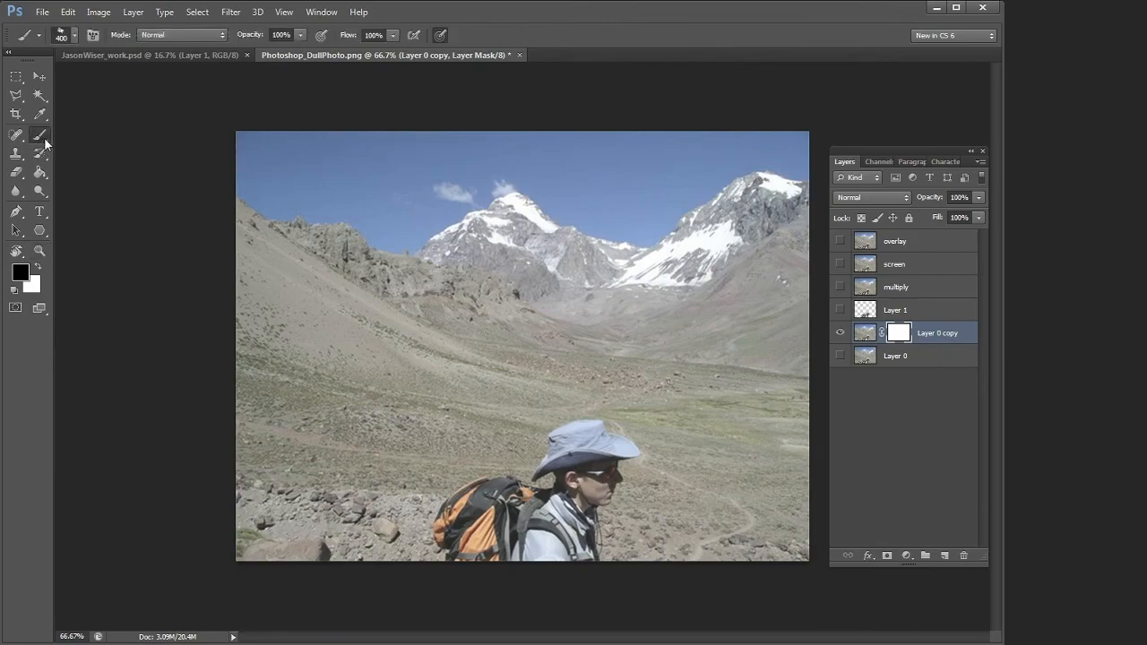
{"action": "left_click", "coordinate": [71, 35]}
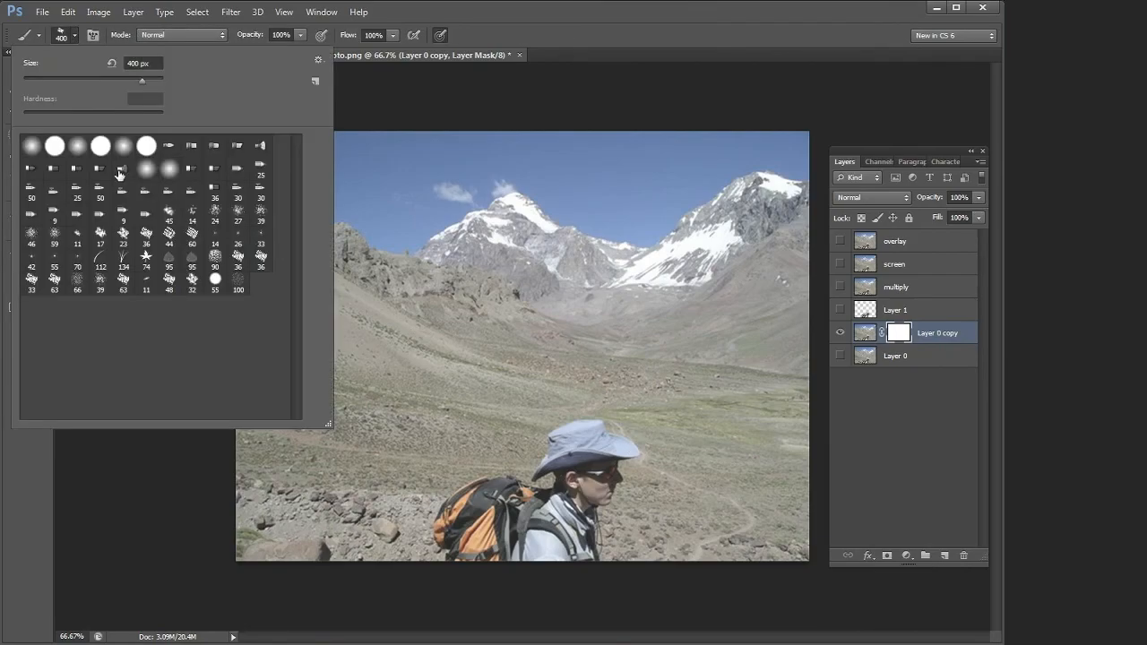
{"action": "mouse_move", "coordinate": [708, 190]}
{"action": "left_mouse_down"}
{"action": "mouse_move", "coordinate": [742, 192]}
{"action": "mouse_move", "coordinate": [606, 210]}
{"action": "mouse_move", "coordinate": [564, 199]}
{"action": "left_mouse_up"}
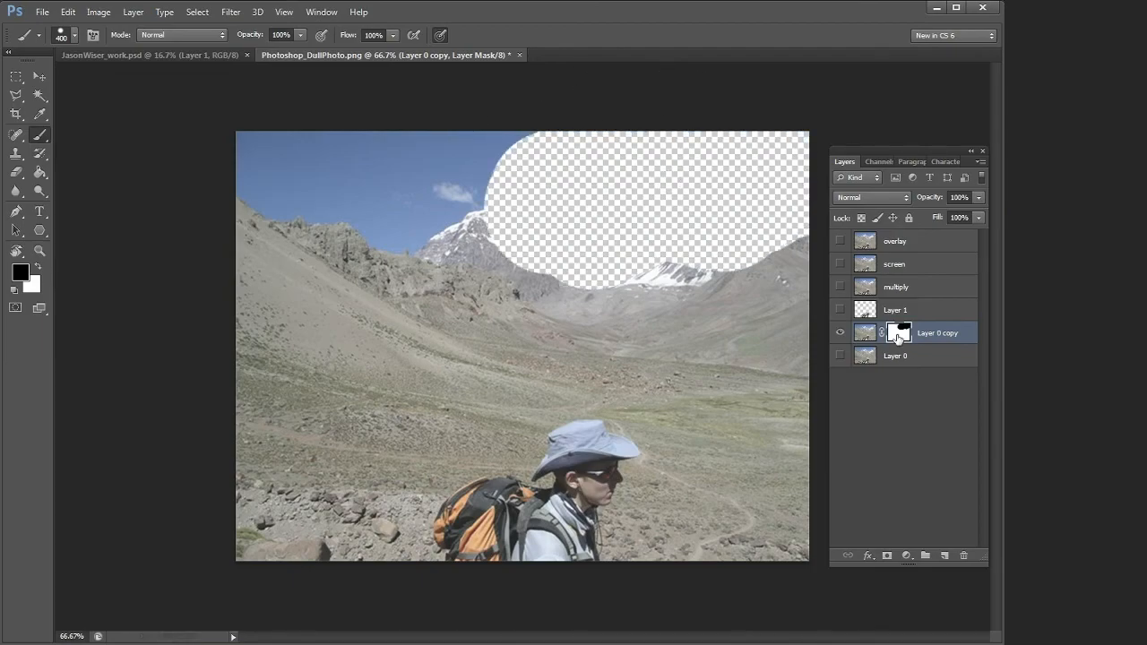
{"action": "left_click_drag", "start_coordinate": [502, 170], "coordinate": [269, 224]}
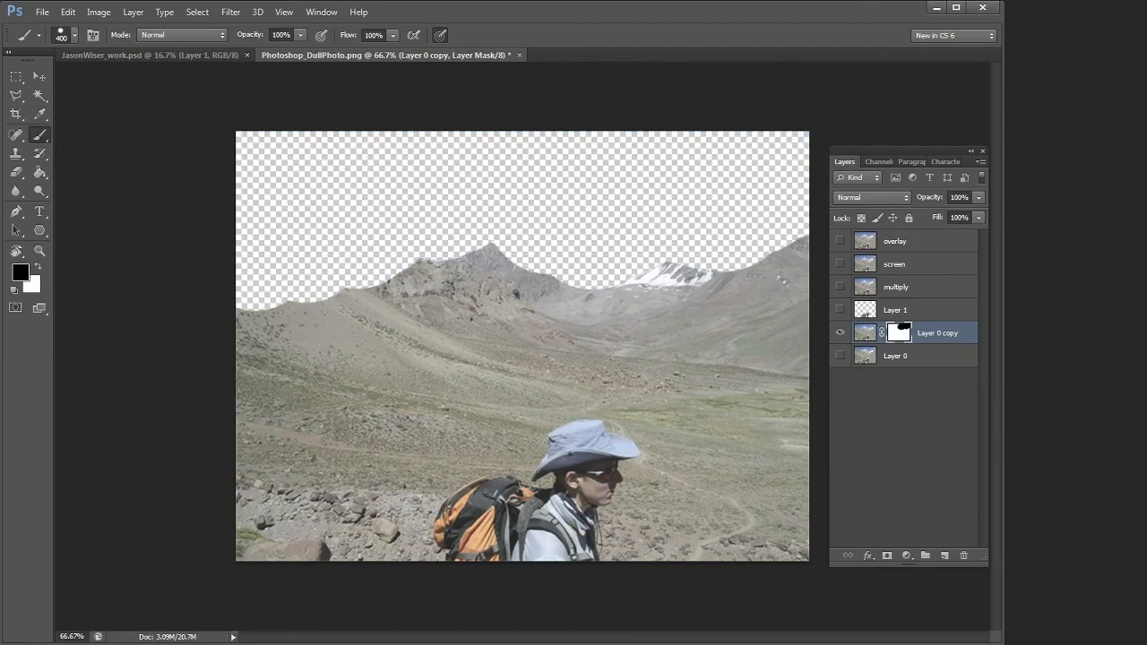
{"action": "mouse_move", "coordinate": [224, 288]}
{"action": "left_mouse_down"}
{"action": "mouse_move", "coordinate": [743, 232]}
{"action": "mouse_move", "coordinate": [819, 398]}
{"action": "mouse_move", "coordinate": [858, 529]}
{"action": "left_mouse_up"}
{"action": "mouse_move", "coordinate": [279, 231]}
{"action": "left_mouse_down"}
{"action": "mouse_move", "coordinate": [324, 220]}
{"action": "mouse_move", "coordinate": [248, 315]}
{"action": "mouse_move", "coordinate": [465, 196]}
{"action": "mouse_move", "coordinate": [614, 213]}
{"action": "mouse_move", "coordinate": [693, 302]}
{"action": "mouse_move", "coordinate": [681, 444]}
{"action": "left_mouse_up"}
Reduce the brush to 7 px for fine mask work around the hiker's face.
{"action": "left_click", "coordinate": [38, 253]}
{"action": "left_click", "coordinate": [629, 550]}
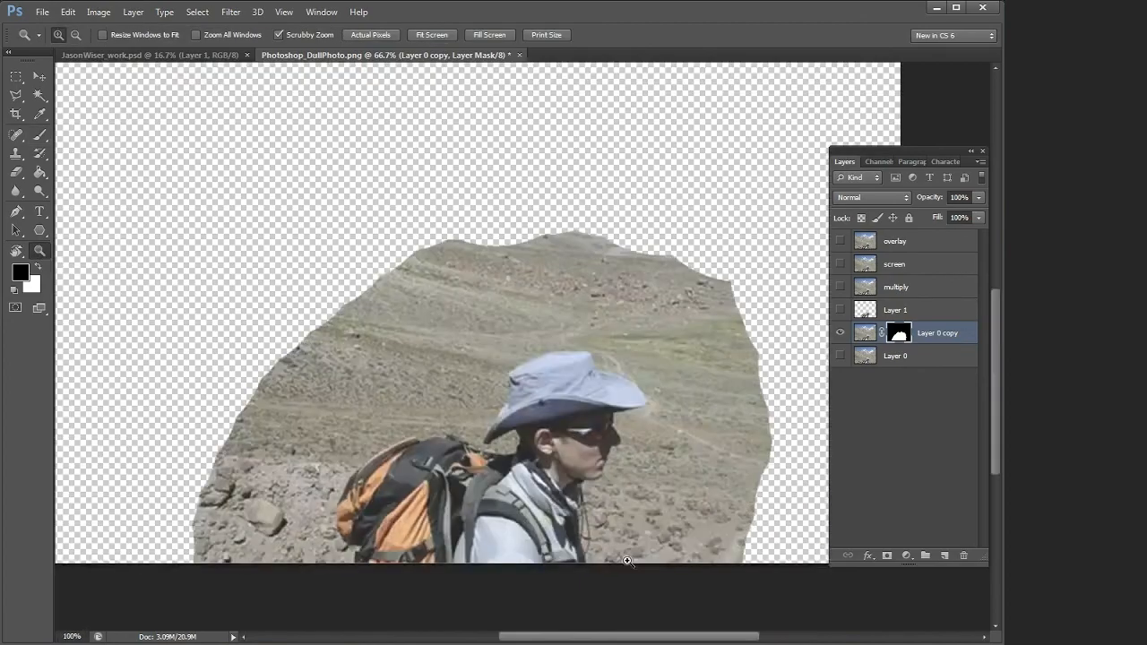
{"action": "left_click", "coordinate": [629, 550]}
{"action": "left_click", "coordinate": [629, 550]}
{"action": "key", "text": "b"}
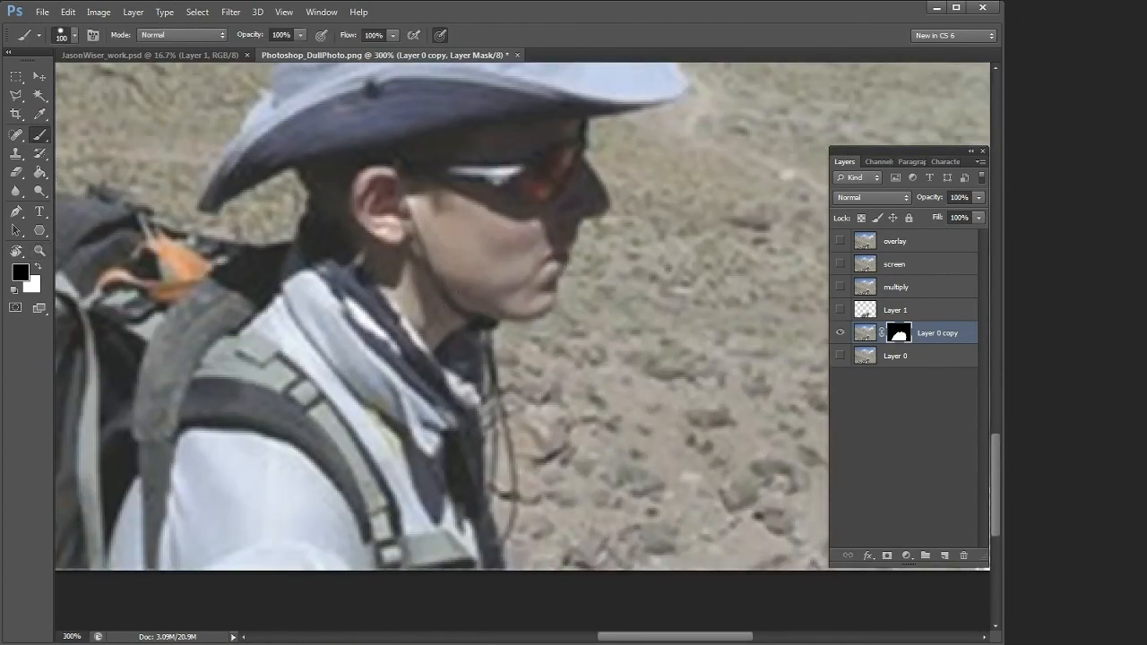
{"action": "key", "text": "bracketleft"}
{"action": "key", "text": "bracketleft"}
{"action": "key", "text": "bracketleft"}
{"action": "key", "text": "bracketleft"}
{"action": "mouse_move", "coordinate": [598, 296]}
{"action": "left_mouse_down"}
{"action": "mouse_move", "coordinate": [609, 290]}
{"action": "mouse_move", "coordinate": [545, 332]}
{"action": "mouse_move", "coordinate": [575, 294]}
{"action": "mouse_move", "coordinate": [580, 260]}
{"action": "mouse_move", "coordinate": [571, 256]}
{"action": "mouse_move", "coordinate": [544, 322]}
{"action": "mouse_move", "coordinate": [583, 297]}
{"action": "mouse_move", "coordinate": [533, 385]}
{"action": "left_mouse_up"}
{"action": "key", "text": "x"}
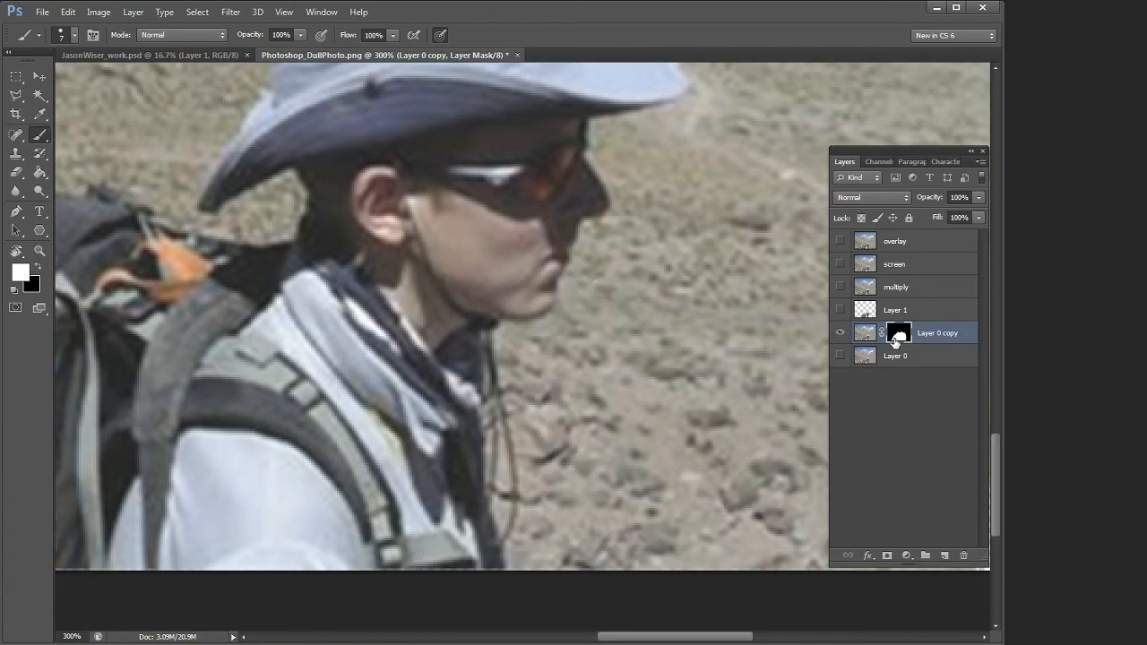
Compare targeting the Layer 0 copy image with targeting its mask, leaving the mask active.
{"action": "left_click", "coordinate": [861, 333]}
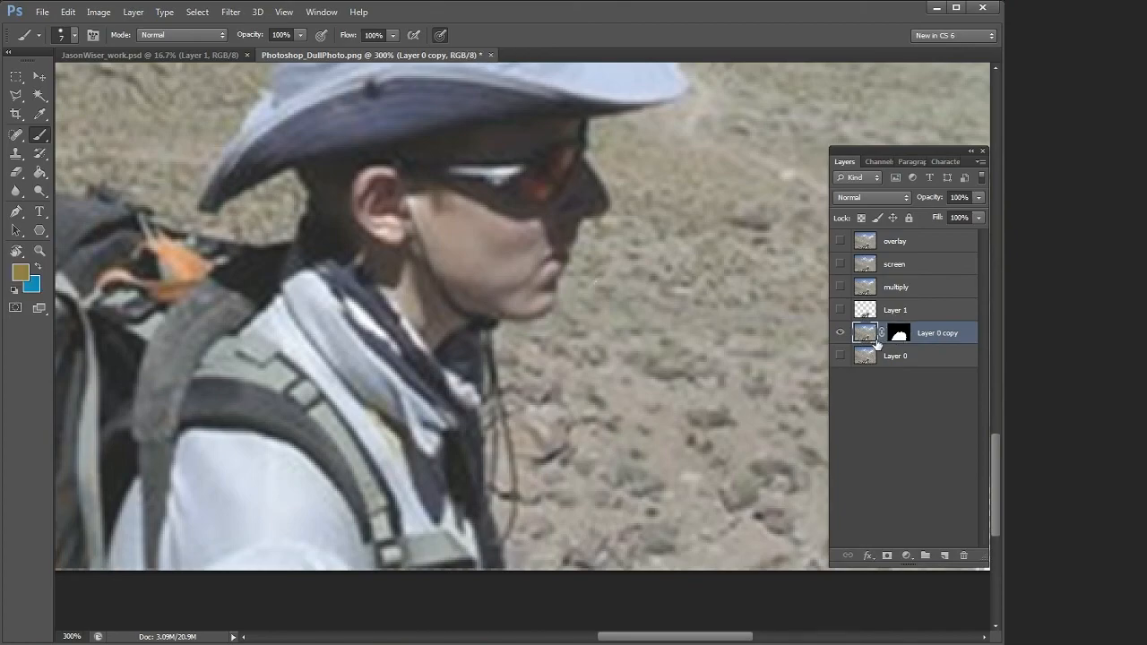
{"action": "left_click", "coordinate": [900, 335]}
{"action": "left_click", "coordinate": [871, 335]}
{"action": "left_click", "coordinate": [899, 335]}
{"action": "left_click", "coordinate": [864, 337]}
{"action": "left_click", "coordinate": [909, 341]}
{"action": "left_click", "coordinate": [862, 336]}
{"action": "left_click", "coordinate": [909, 341]}
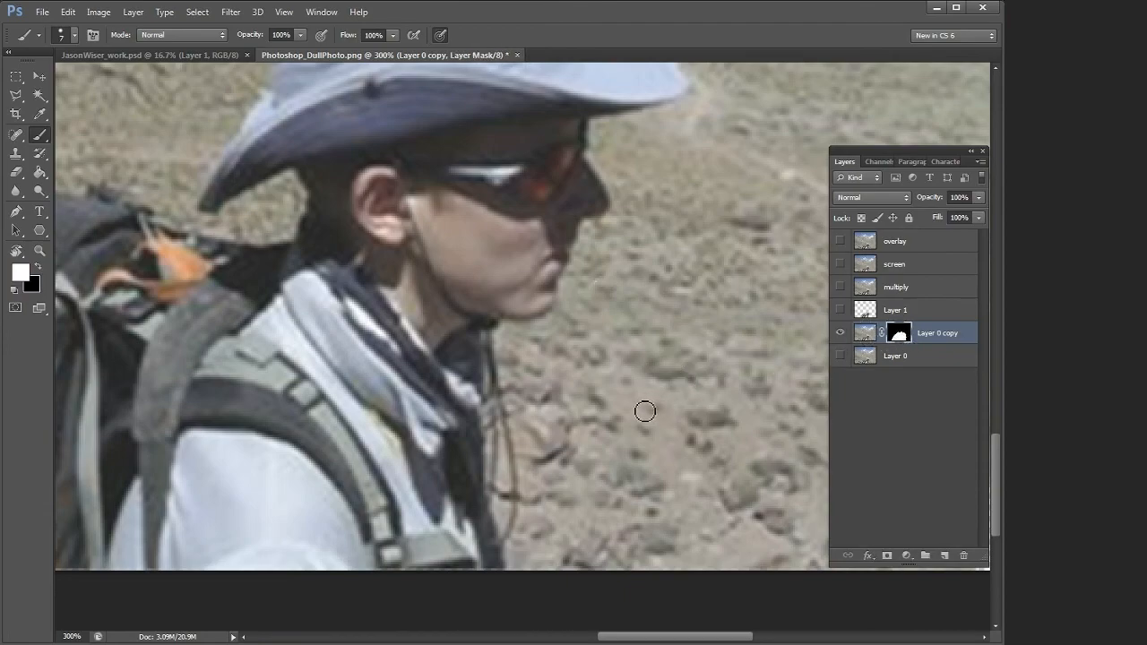
Paint black on the Layer 0 copy mask along the hiker's neck, face and front hat brim.
{"action": "key", "text": "x"}
{"action": "mouse_move", "coordinate": [499, 332]}
{"action": "left_mouse_down"}
{"action": "mouse_move", "coordinate": [515, 525]}
{"action": "mouse_move", "coordinate": [566, 280]}
{"action": "mouse_move", "coordinate": [588, 231]}
{"action": "mouse_move", "coordinate": [620, 210]}
{"action": "left_mouse_up"}
{"action": "mouse_move", "coordinate": [592, 124]}
{"action": "left_mouse_down"}
{"action": "mouse_move", "coordinate": [620, 214]}
{"action": "mouse_move", "coordinate": [627, 471]}
{"action": "left_mouse_up"}
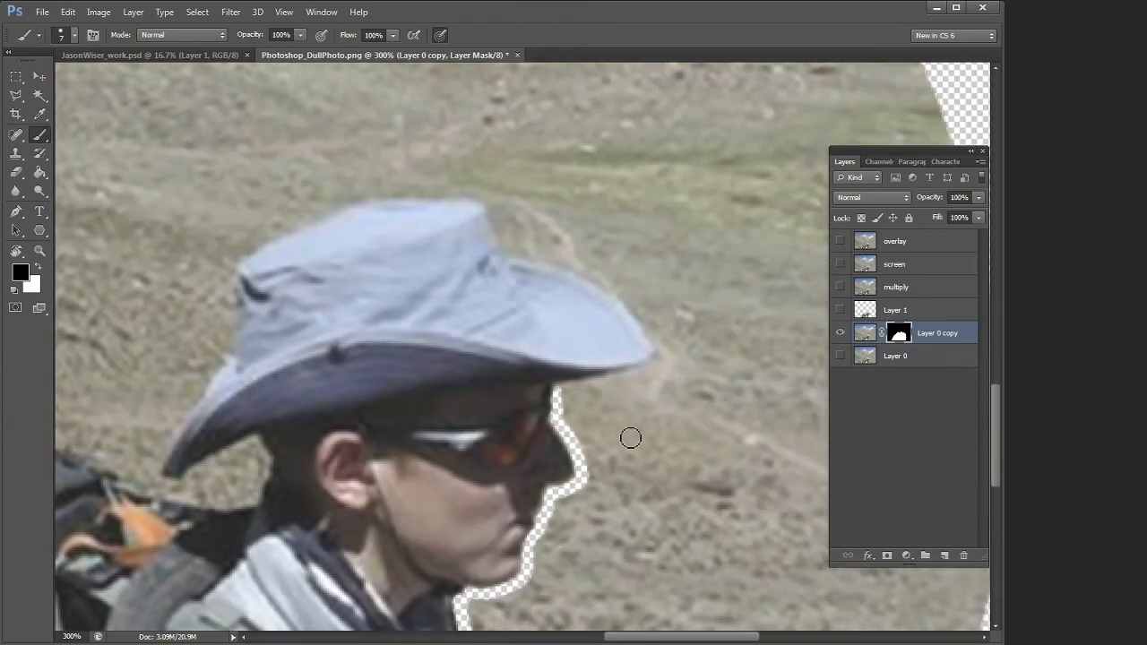
{"action": "mouse_move", "coordinate": [612, 279]}
{"action": "left_mouse_down"}
{"action": "mouse_move", "coordinate": [622, 292]}
{"action": "mouse_move", "coordinate": [579, 392]}
{"action": "mouse_move", "coordinate": [560, 387]}
{"action": "left_mouse_up"}
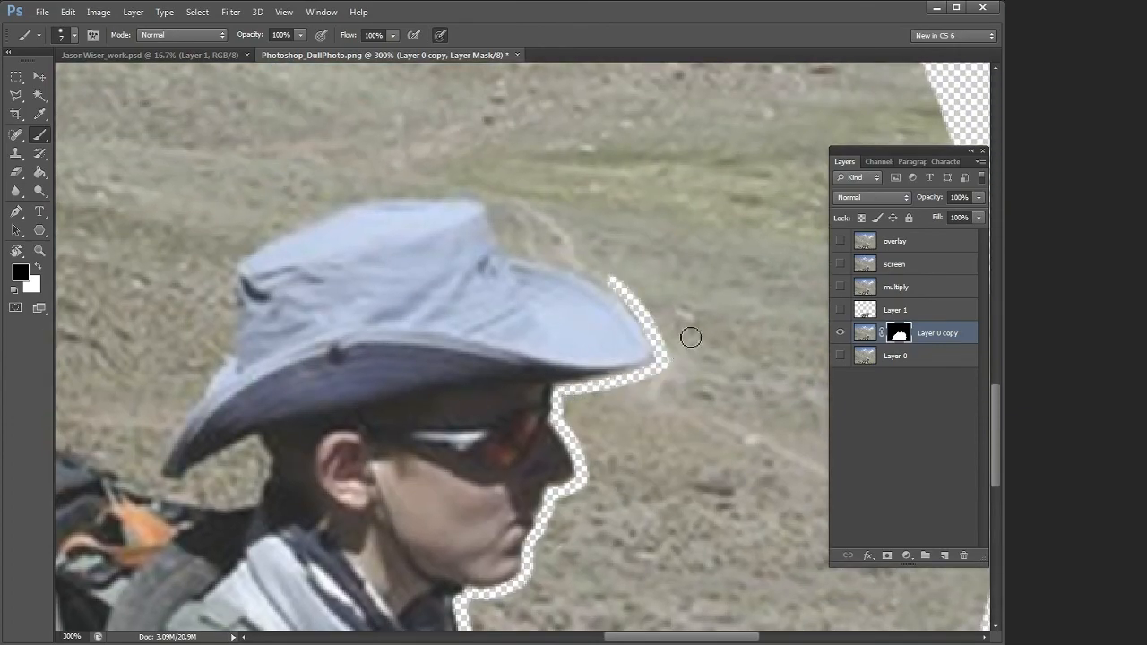
{"action": "left_click", "coordinate": [863, 333]}
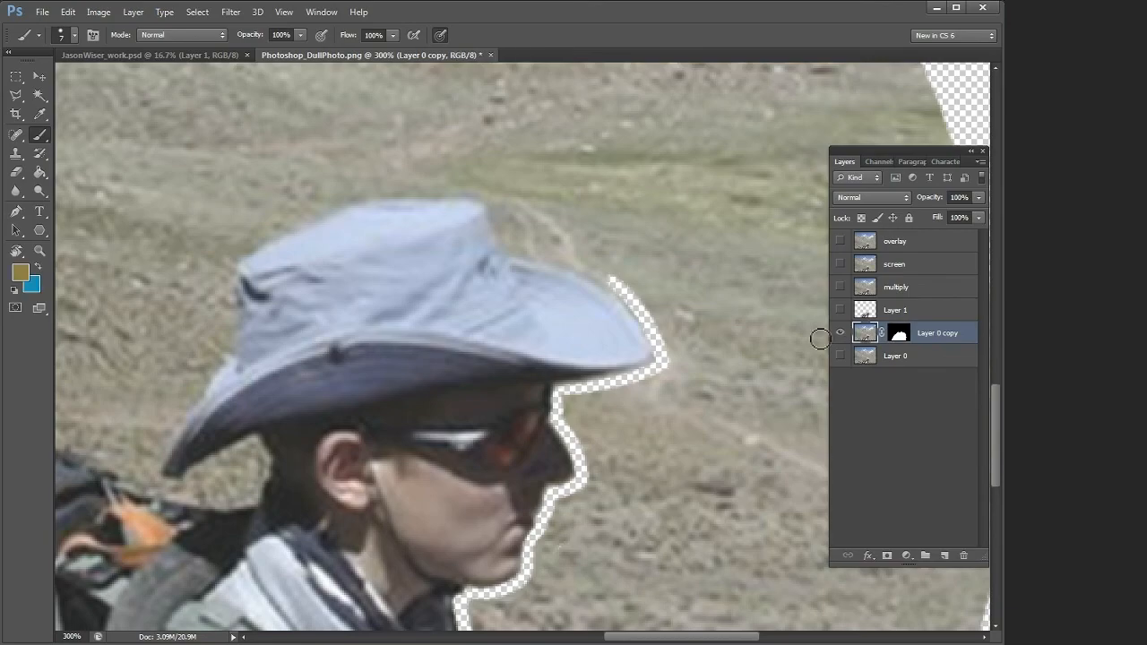
{"action": "left_click", "coordinate": [898, 333]}
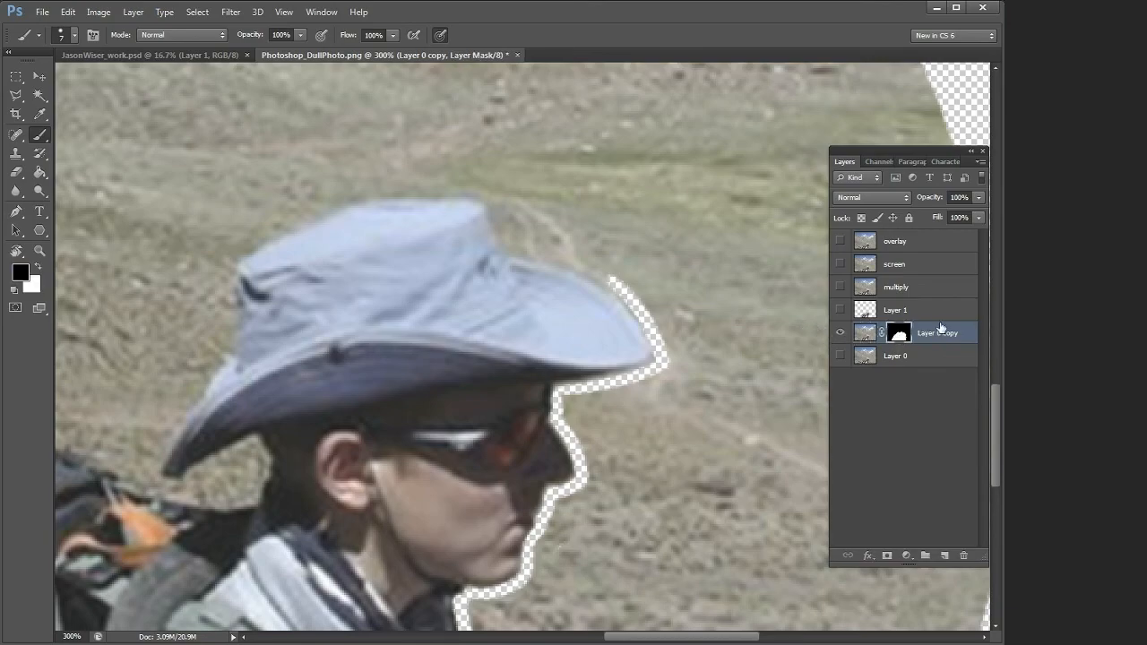
Continue the black mask outline around the hat's crown, the back of the brim and the backpack.
{"action": "mouse_move", "coordinate": [496, 197]}
{"action": "left_mouse_down"}
{"action": "mouse_move", "coordinate": [524, 241]}
{"action": "mouse_move", "coordinate": [520, 259]}
{"action": "mouse_move", "coordinate": [658, 309]}
{"action": "left_mouse_up"}
{"action": "left_click_drag", "start_coordinate": [419, 372], "coordinate": [598, 382]}
{"action": "mouse_move", "coordinate": [403, 278]}
{"action": "left_mouse_down"}
{"action": "mouse_move", "coordinate": [413, 347]}
{"action": "mouse_move", "coordinate": [336, 482]}
{"action": "mouse_move", "coordinate": [363, 497]}
{"action": "mouse_move", "coordinate": [456, 433]}
{"action": "mouse_move", "coordinate": [400, 474]}
{"action": "mouse_move", "coordinate": [439, 460]}
{"action": "mouse_move", "coordinate": [414, 438]}
{"action": "mouse_move", "coordinate": [447, 445]}
{"action": "mouse_move", "coordinate": [435, 461]}
{"action": "mouse_move", "coordinate": [448, 472]}
{"action": "mouse_move", "coordinate": [439, 491]}
{"action": "mouse_move", "coordinate": [351, 505]}
{"action": "mouse_move", "coordinate": [414, 515]}
{"action": "mouse_move", "coordinate": [428, 494]}
{"action": "mouse_move", "coordinate": [398, 502]}
{"action": "mouse_move", "coordinate": [428, 469]}
{"action": "mouse_move", "coordinate": [393, 496]}
{"action": "mouse_move", "coordinate": [426, 455]}
{"action": "mouse_move", "coordinate": [333, 465]}
{"action": "mouse_move", "coordinate": [332, 492]}
{"action": "mouse_move", "coordinate": [326, 466]}
{"action": "mouse_move", "coordinate": [395, 350]}
{"action": "mouse_move", "coordinate": [384, 312]}
{"action": "mouse_move", "coordinate": [420, 264]}
{"action": "mouse_move", "coordinate": [565, 195]}
{"action": "mouse_move", "coordinate": [515, 214]}
{"action": "mouse_move", "coordinate": [654, 194]}
{"action": "mouse_move", "coordinate": [566, 200]}
{"action": "mouse_move", "coordinate": [677, 205]}
{"action": "mouse_move", "coordinate": [727, 184]}
{"action": "mouse_move", "coordinate": [684, 207]}
{"action": "mouse_move", "coordinate": [715, 258]}
{"action": "mouse_move", "coordinate": [743, 246]}
{"action": "left_mouse_up"}
{"action": "left_click_drag", "start_coordinate": [724, 431], "coordinate": [484, 358]}
{"action": "mouse_move", "coordinate": [586, 373]}
{"action": "left_mouse_down"}
{"action": "mouse_move", "coordinate": [560, 388]}
{"action": "mouse_move", "coordinate": [550, 355]}
{"action": "mouse_move", "coordinate": [509, 350]}
{"action": "mouse_move", "coordinate": [535, 380]}
{"action": "mouse_move", "coordinate": [580, 375]}
{"action": "mouse_move", "coordinate": [494, 476]}
{"action": "mouse_move", "coordinate": [566, 368]}
{"action": "mouse_move", "coordinate": [527, 340]}
{"action": "mouse_move", "coordinate": [471, 439]}
{"action": "mouse_move", "coordinate": [459, 437]}
{"action": "mouse_move", "coordinate": [455, 402]}
{"action": "mouse_move", "coordinate": [487, 422]}
{"action": "mouse_move", "coordinate": [519, 410]}
{"action": "mouse_move", "coordinate": [516, 471]}
{"action": "left_mouse_up"}
{"action": "mouse_move", "coordinate": [516, 511]}
{"action": "left_mouse_down"}
{"action": "mouse_move", "coordinate": [561, 361]}
{"action": "mouse_move", "coordinate": [520, 453]}
{"action": "left_mouse_up"}
{"action": "left_click_drag", "start_coordinate": [71, 381], "coordinate": [465, 439]}
{"action": "mouse_move", "coordinate": [205, 549]}
{"action": "left_mouse_down"}
{"action": "mouse_move", "coordinate": [216, 508]}
{"action": "mouse_move", "coordinate": [206, 266]}
{"action": "mouse_move", "coordinate": [394, 167]}
{"action": "mouse_move", "coordinate": [518, 154]}
{"action": "mouse_move", "coordinate": [568, 191]}
{"action": "left_mouse_up"}
{"action": "mouse_move", "coordinate": [200, 525]}
{"action": "left_mouse_down"}
{"action": "mouse_move", "coordinate": [187, 275]}
{"action": "mouse_move", "coordinate": [353, 170]}
{"action": "mouse_move", "coordinate": [533, 143]}
{"action": "mouse_move", "coordinate": [574, 163]}
{"action": "mouse_move", "coordinate": [532, 319]}
{"action": "mouse_move", "coordinate": [551, 225]}
{"action": "mouse_move", "coordinate": [528, 209]}
{"action": "mouse_move", "coordinate": [573, 119]}
{"action": "left_mouse_up"}
{"action": "left_click_drag", "start_coordinate": [573, 119], "coordinate": [506, 277]}
{"action": "mouse_move", "coordinate": [561, 233]}
{"action": "left_mouse_down"}
{"action": "mouse_move", "coordinate": [502, 286]}
{"action": "mouse_move", "coordinate": [647, 199]}
{"action": "left_mouse_up"}
Lasso the leftover background behind and above the hiker and clear it to black on the mask.
{"action": "double_click", "coordinate": [39, 251]}
{"action": "mouse_move", "coordinate": [15, 94]}
{"action": "left_mouse_down"}
{"action": "mouse_move", "coordinate": [94, 105]}
{"action": "mouse_move", "coordinate": [68, 90]}
{"action": "left_mouse_up"}
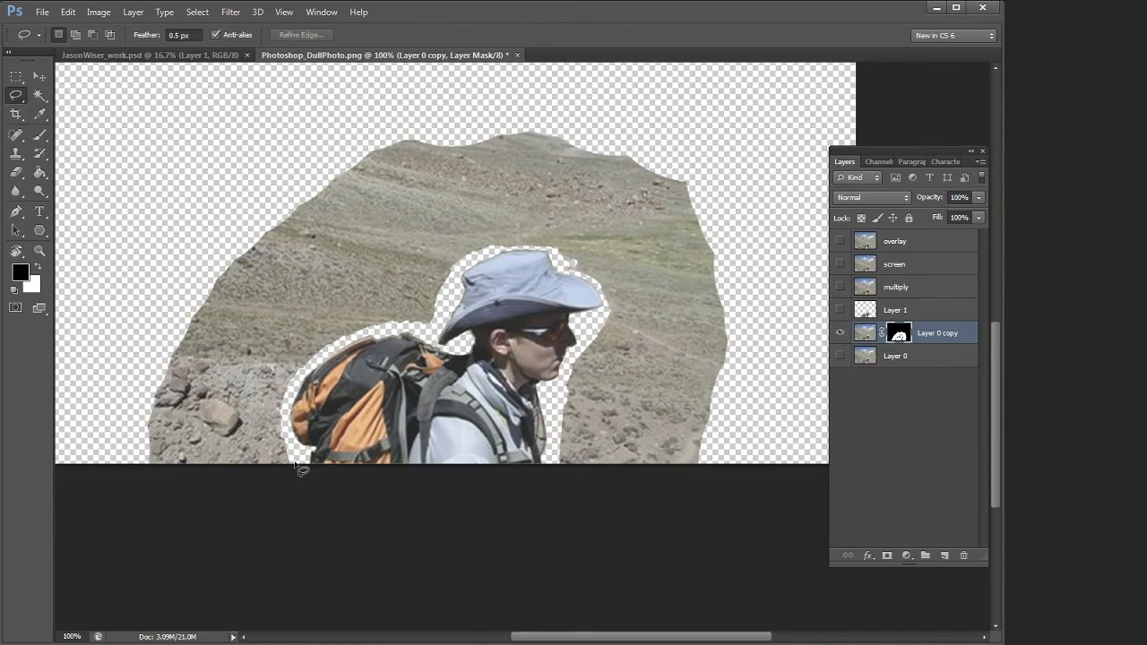
{"action": "mouse_move", "coordinate": [289, 397]}
{"action": "left_mouse_down"}
{"action": "mouse_move", "coordinate": [480, 267]}
{"action": "mouse_move", "coordinate": [115, 458]}
{"action": "left_mouse_up"}
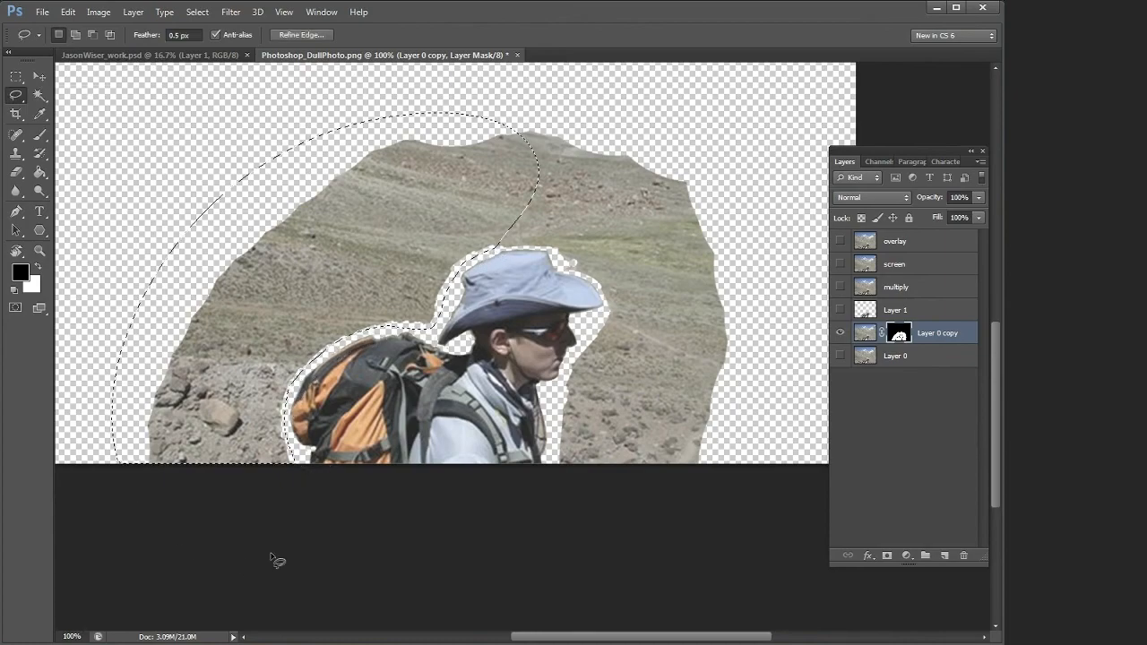
{"action": "left_click", "coordinate": [39, 266]}
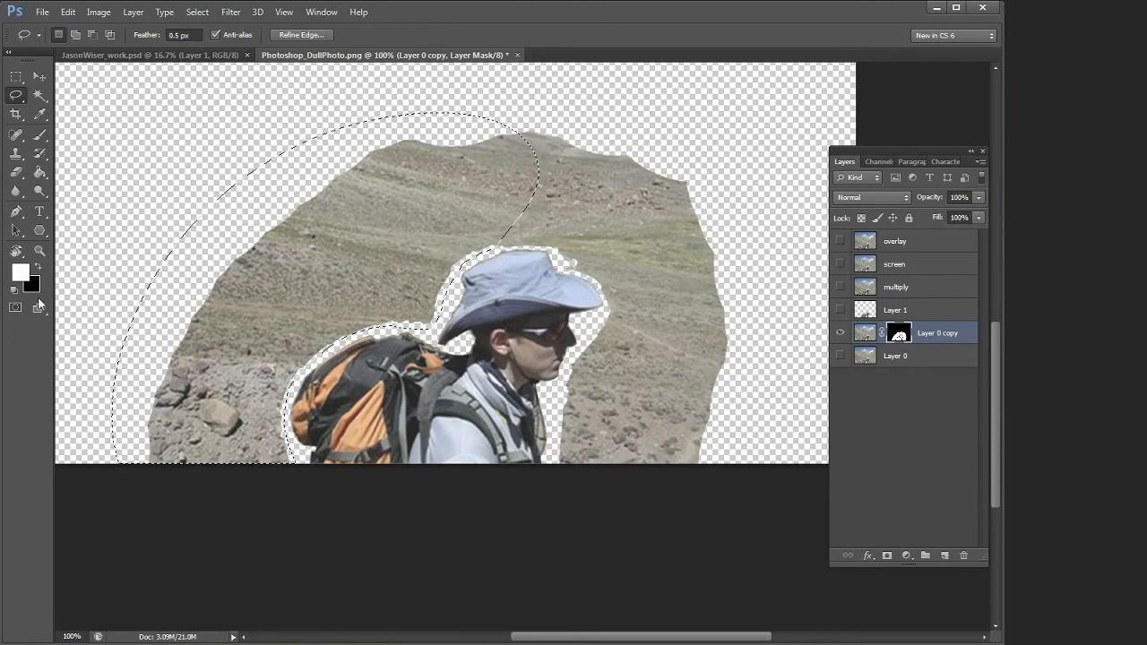
{"action": "key", "text": "Delete"}
Lasso the remaining background in front of the hiker, clear it to black on the mask and deselect.
{"action": "left_click_drag", "start_coordinate": [554, 462], "coordinate": [568, 379]}
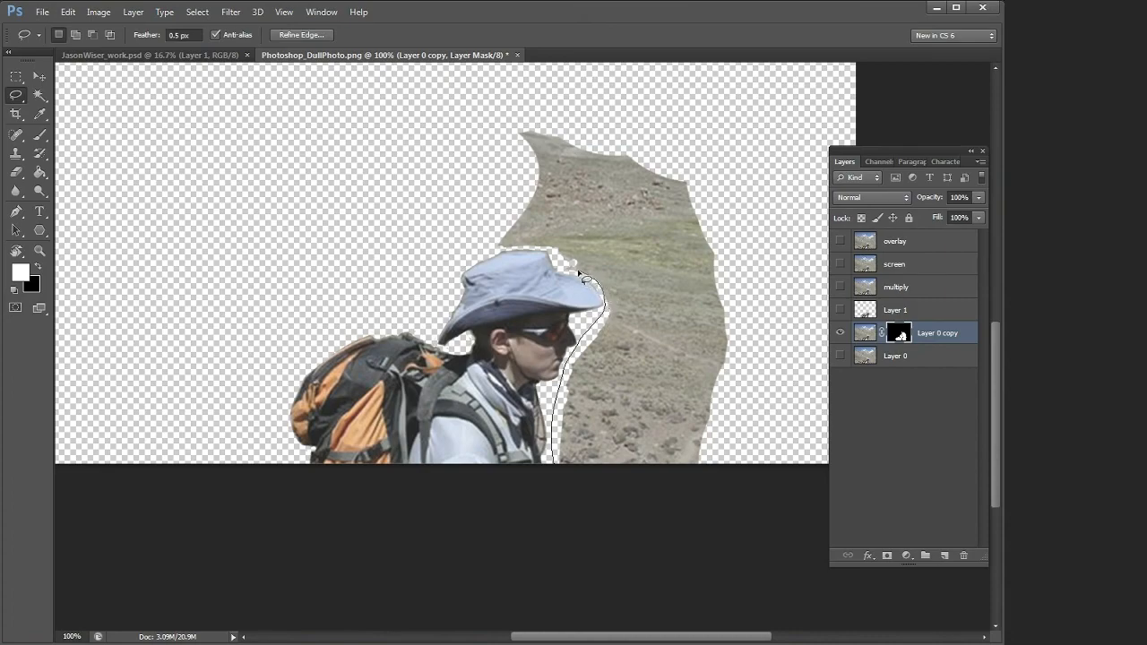
{"action": "mouse_move", "coordinate": [562, 266]}
{"action": "left_mouse_down"}
{"action": "mouse_move", "coordinate": [456, 179]}
{"action": "mouse_move", "coordinate": [658, 589]}
{"action": "left_mouse_up"}
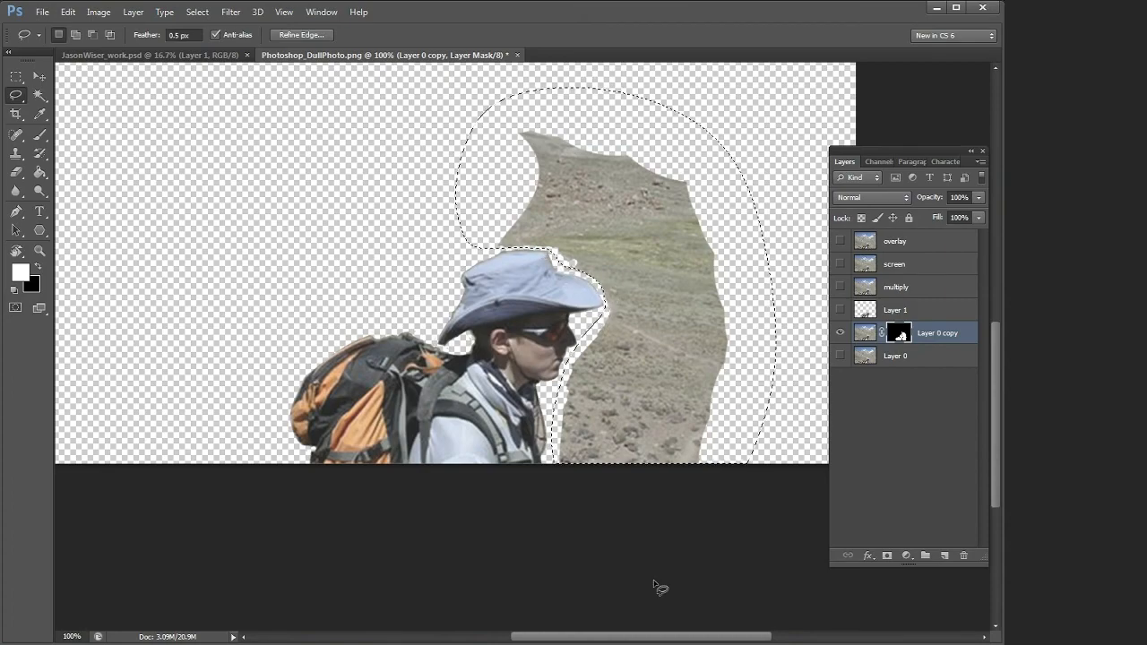
{"action": "key", "text": "Delete"}
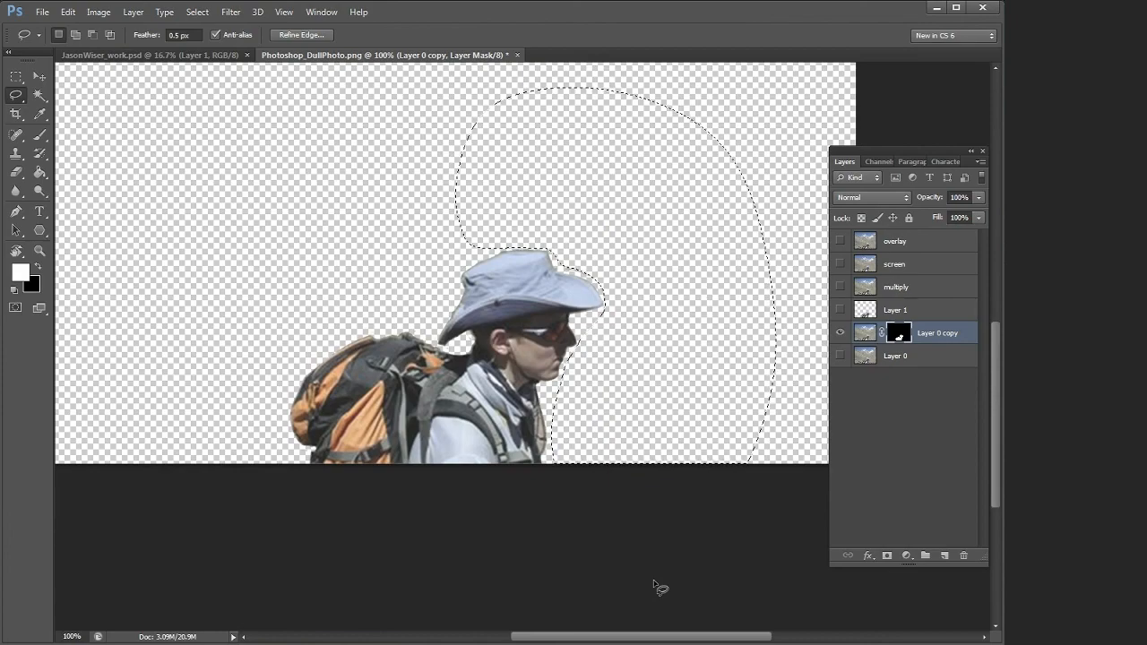
{"action": "key", "text": "ctrl+d"}
Disable and re-enable the Layer 0 copy mask to compare the full photo with the cutout.
{"action": "right_click", "coordinate": [897, 337]}
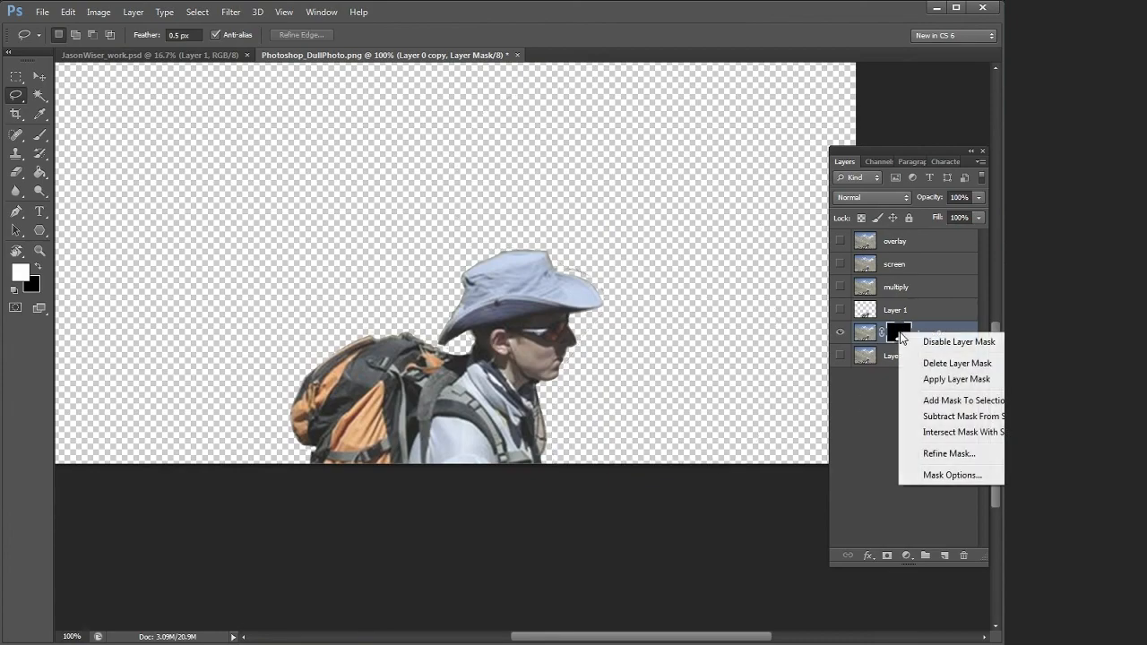
{"action": "left_click", "coordinate": [959, 343]}
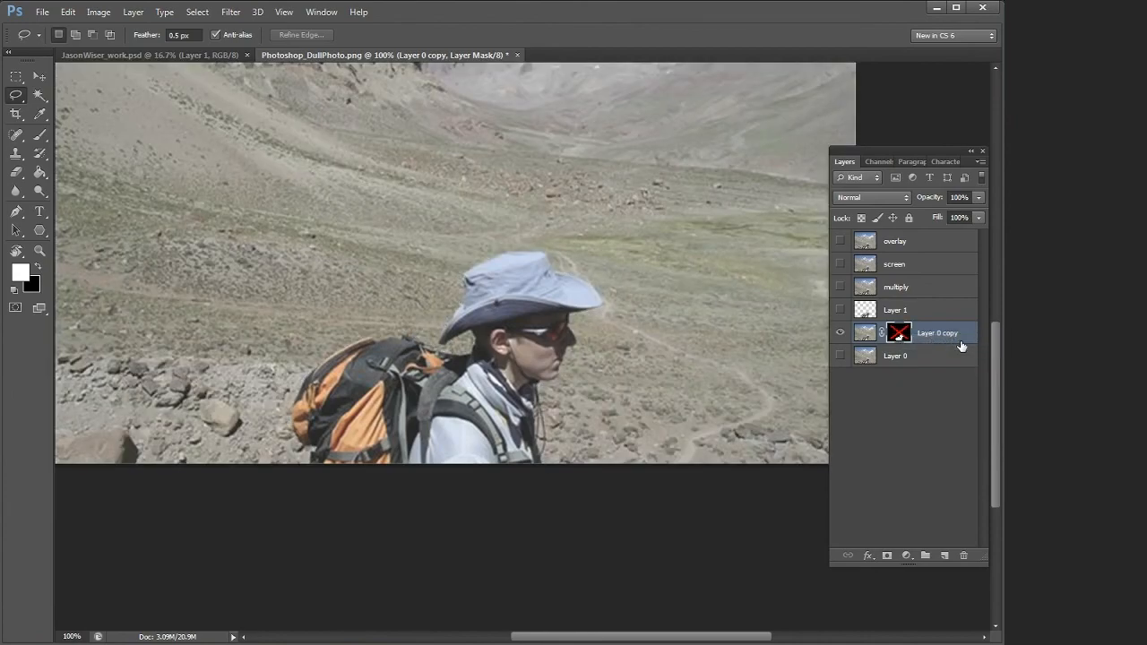
{"action": "left_click", "coordinate": [898, 333]}
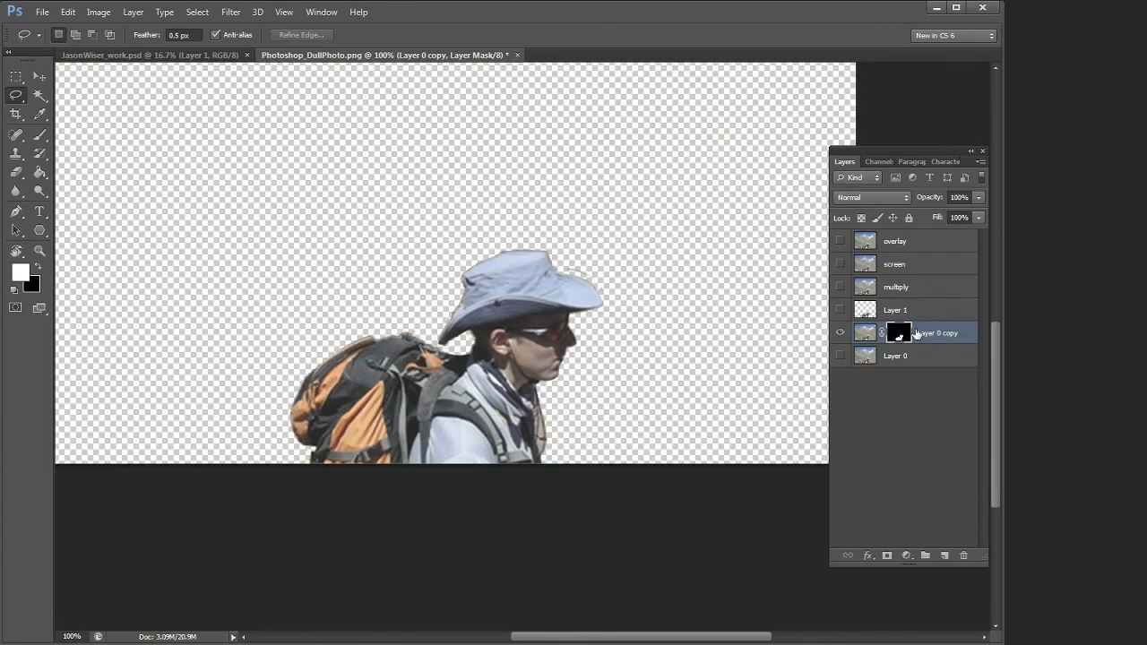
Paint black on the mask to remove the background between the hat's hanging cords and the hiker's jacket.
{"action": "key", "text": "b"}
{"action": "key", "text": "x"}
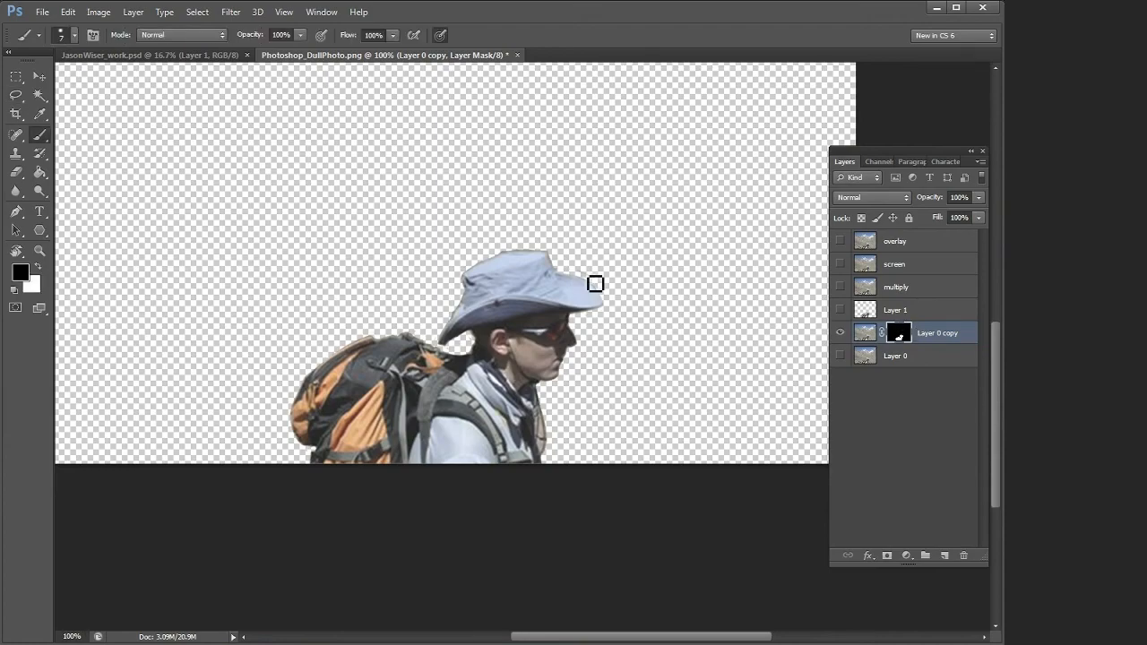
{"action": "left_click", "coordinate": [43, 250]}
{"action": "left_click", "coordinate": [539, 437]}
{"action": "left_click", "coordinate": [539, 437]}
{"action": "left_click", "coordinate": [539, 437]}
{"action": "left_click", "coordinate": [540, 437]}
{"action": "key", "text": "b"}
{"action": "left_click", "coordinate": [544, 418]}
{"action": "mouse_move", "coordinate": [539, 340]}
{"action": "left_mouse_down"}
{"action": "mouse_move", "coordinate": [542, 410]}
{"action": "mouse_move", "coordinate": [546, 381]}
{"action": "left_mouse_up"}
{"action": "mouse_move", "coordinate": [534, 457]}
{"action": "left_mouse_down"}
{"action": "mouse_move", "coordinate": [543, 495]}
{"action": "mouse_move", "coordinate": [535, 453]}
{"action": "left_mouse_up"}
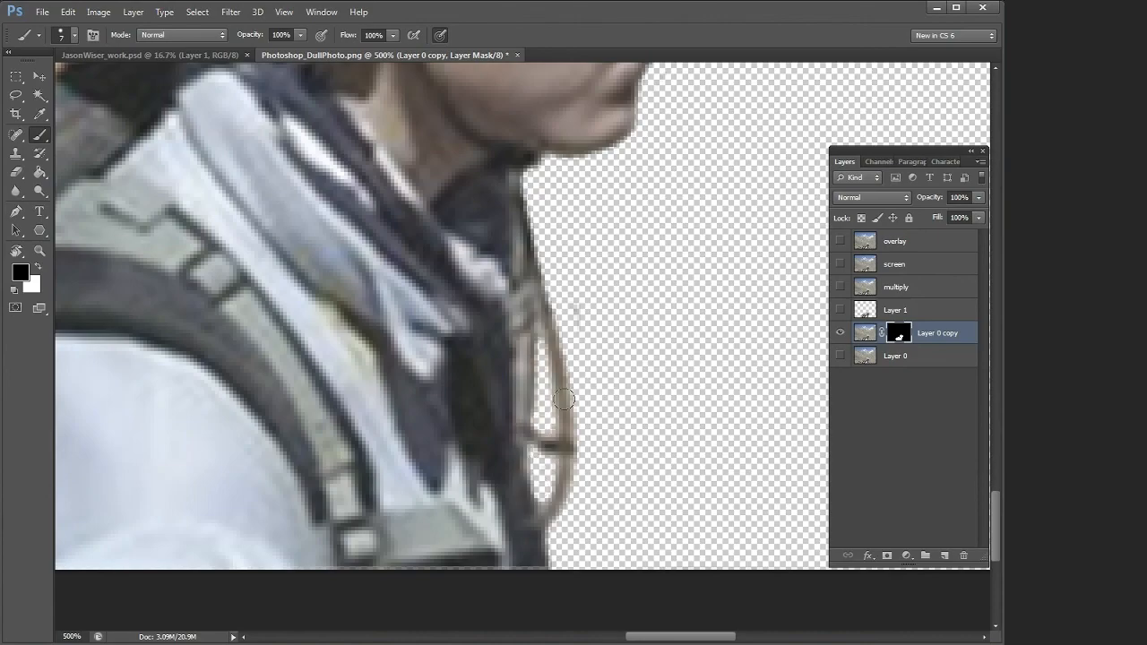
{"action": "mouse_move", "coordinate": [523, 371]}
{"action": "left_mouse_down"}
{"action": "mouse_move", "coordinate": [519, 413]}
{"action": "mouse_move", "coordinate": [520, 345]}
{"action": "mouse_move", "coordinate": [516, 394]}
{"action": "left_mouse_up"}
{"action": "key", "text": "x"}
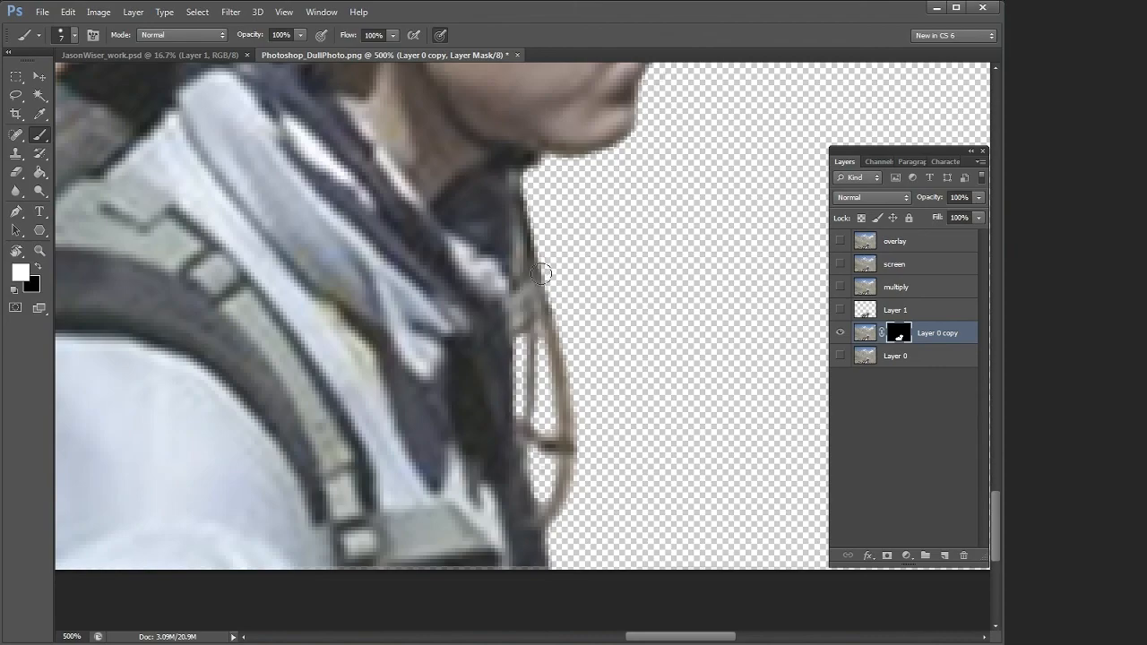
Show the original Layer 0 beneath the masked hiker, with the image viewed at 100%.
{"action": "left_click", "coordinate": [40, 250]}
{"action": "left_click", "coordinate": [643, 314], "text": "alt"}
{"action": "left_click", "coordinate": [643, 314], "text": "alt"}
{"action": "left_click", "coordinate": [645, 309], "text": "alt"}
{"action": "left_click", "coordinate": [650, 300], "text": "alt"}
{"action": "left_click_drag", "start_coordinate": [663, 339], "coordinate": [594, 511]}
{"action": "left_click", "coordinate": [838, 357]}
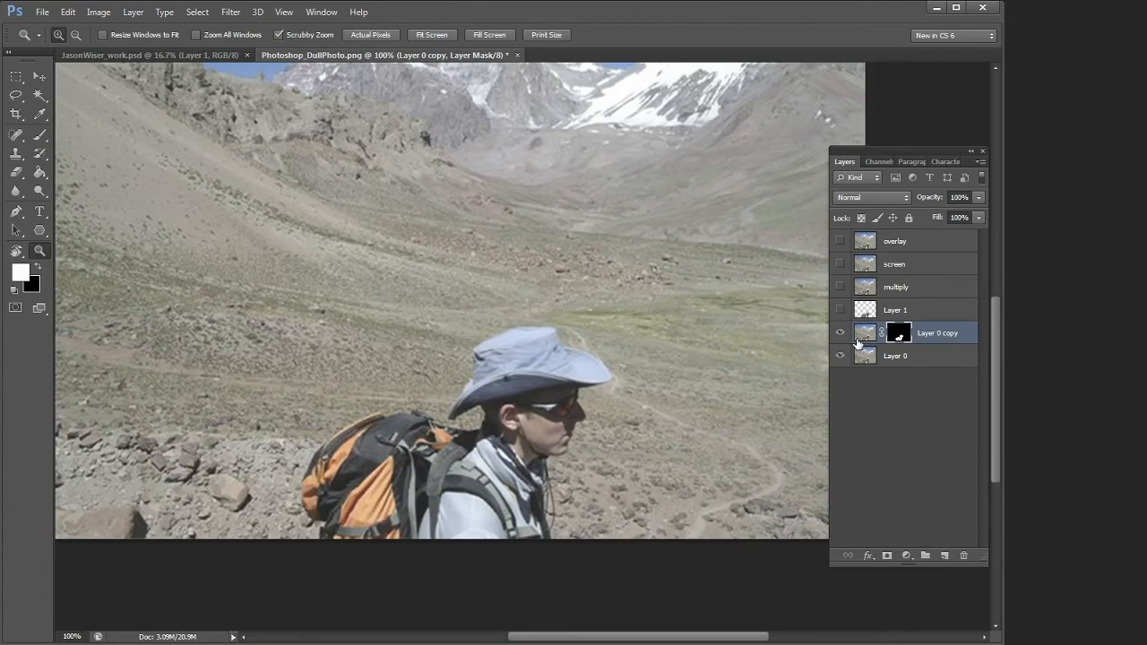
Duplicate the masked Layer 0 copy and set the duplicate's blend mode to Multiply.
{"action": "left_click", "coordinate": [859, 339]}
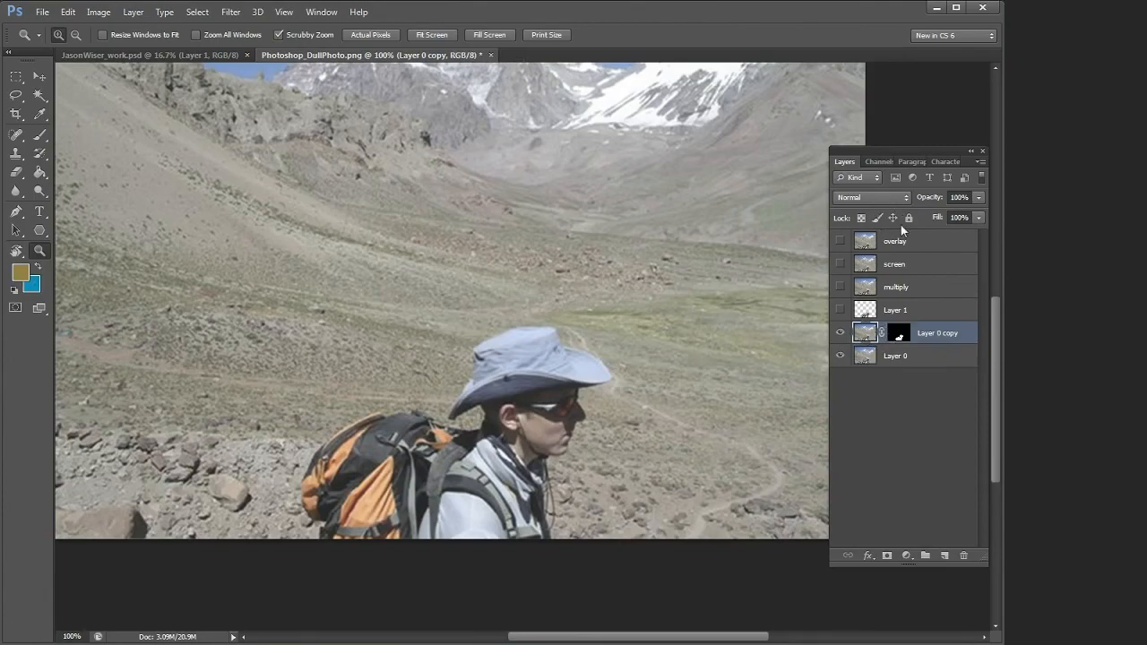
{"action": "key", "text": "ctrl+j"}
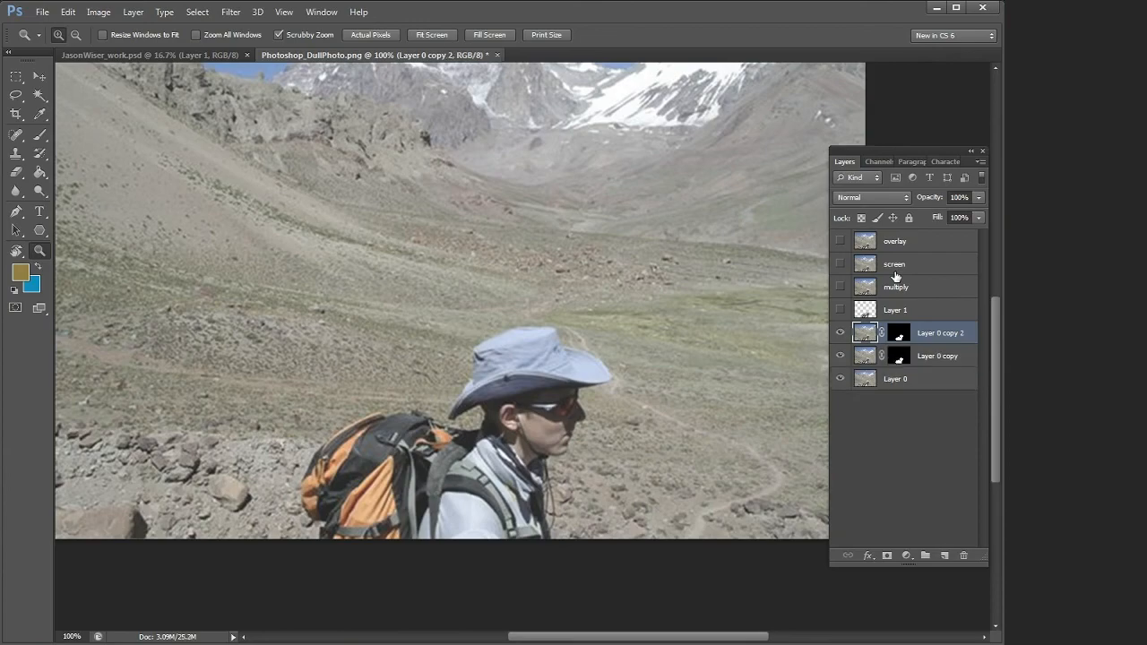
{"action": "left_click", "coordinate": [887, 196]}
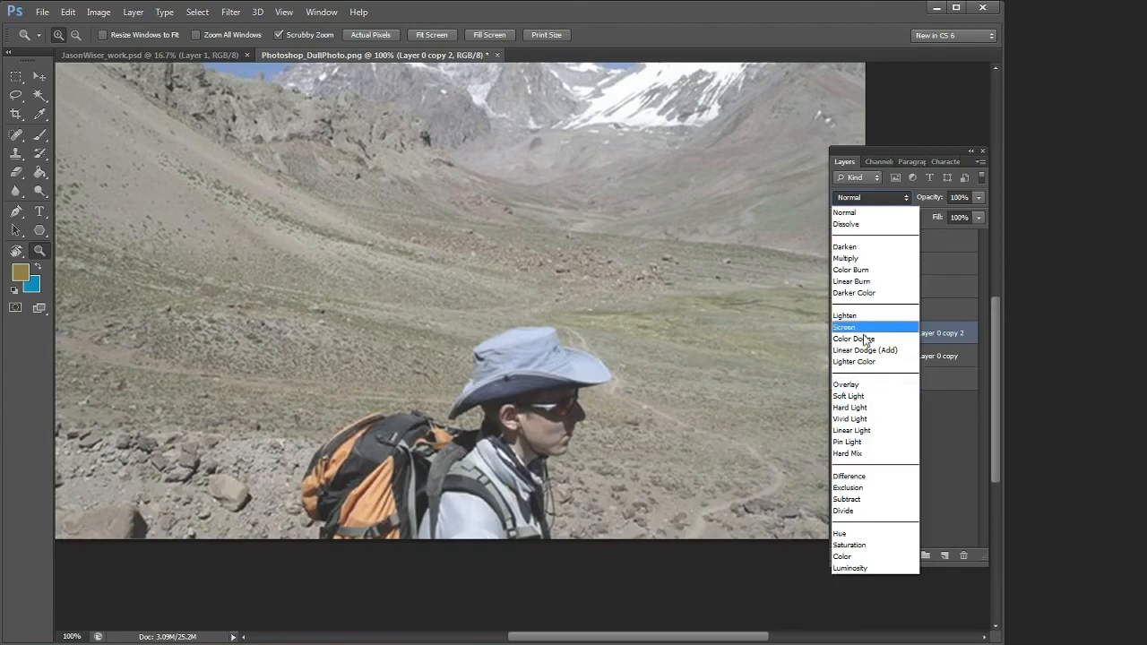
{"action": "left_click", "coordinate": [864, 258]}
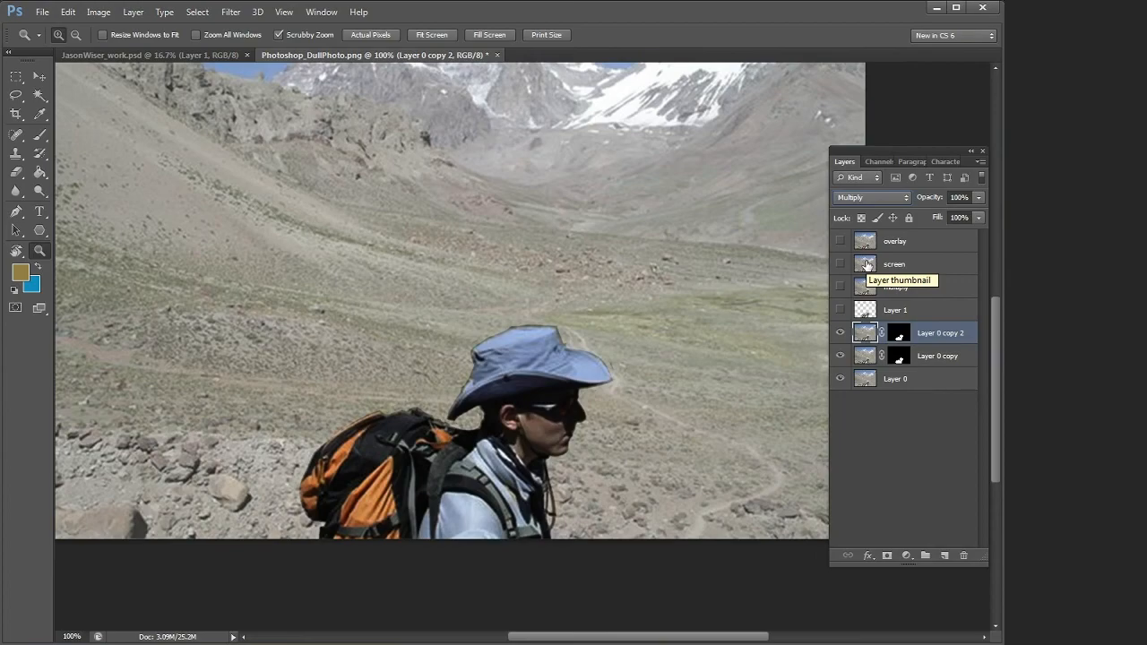
Duplicate Layer 0 and leave only the new copy visible, hiding the original and both masked hiker layers.
{"action": "left_click", "coordinate": [916, 379]}
{"action": "key", "text": "ctrl+j"}
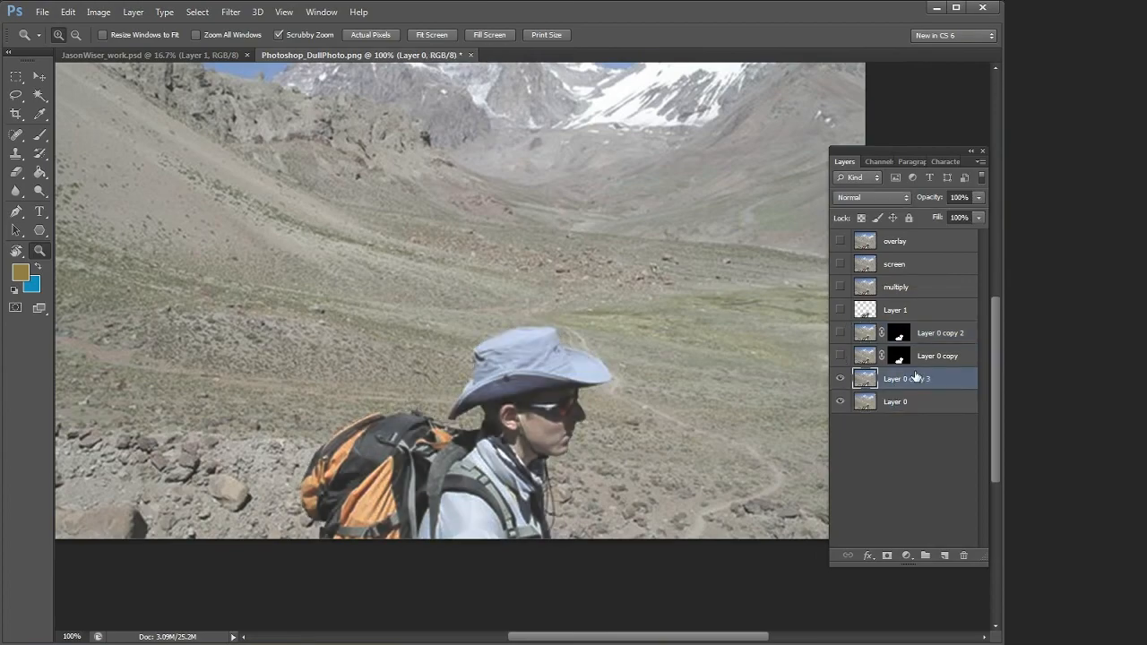
{"action": "left_click", "coordinate": [841, 402]}
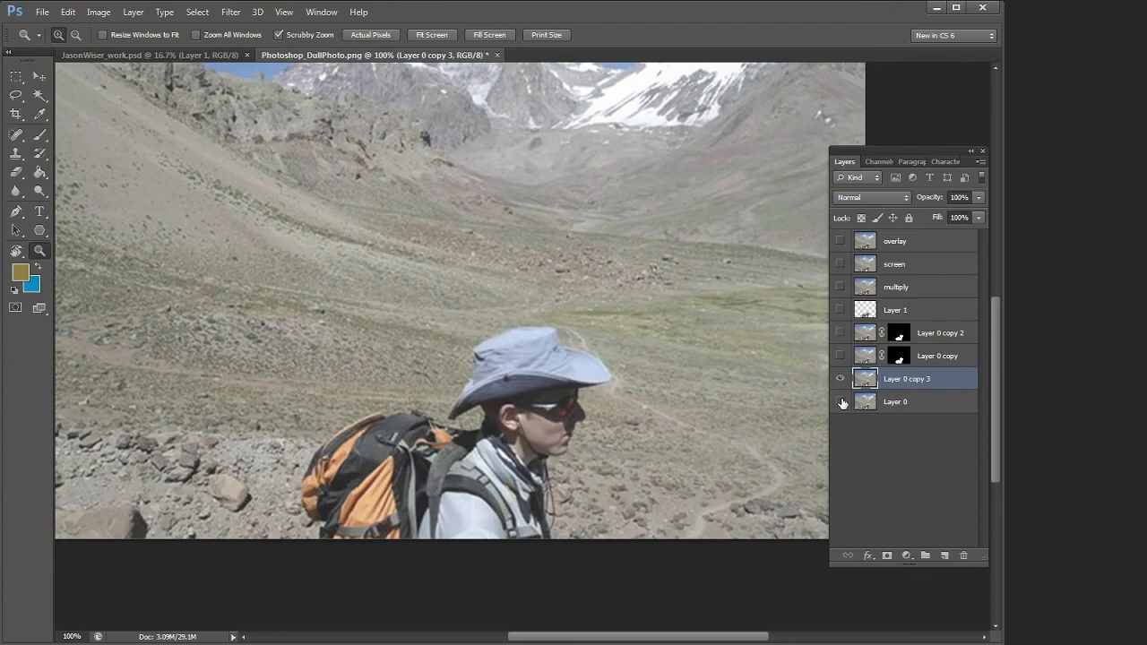
{"action": "left_click", "coordinate": [899, 358], "text": "ctrl"}
{"action": "left_click_drag", "start_coordinate": [867, 312], "coordinate": [863, 314]}
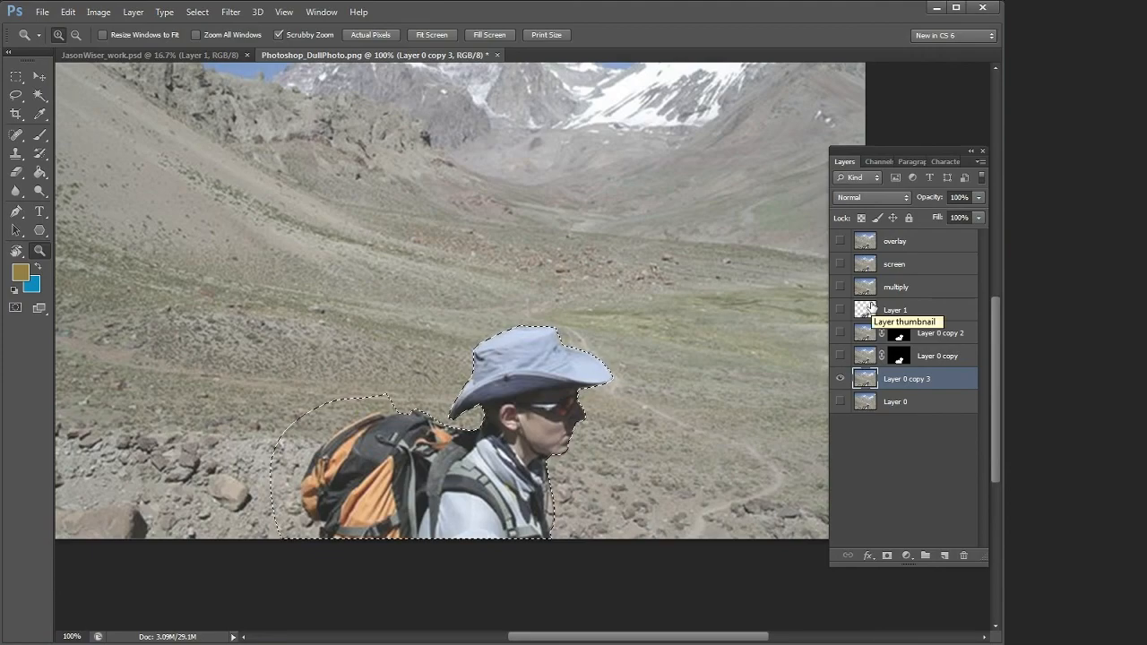
{"action": "left_click_drag", "start_coordinate": [871, 306], "coordinate": [872, 309]}
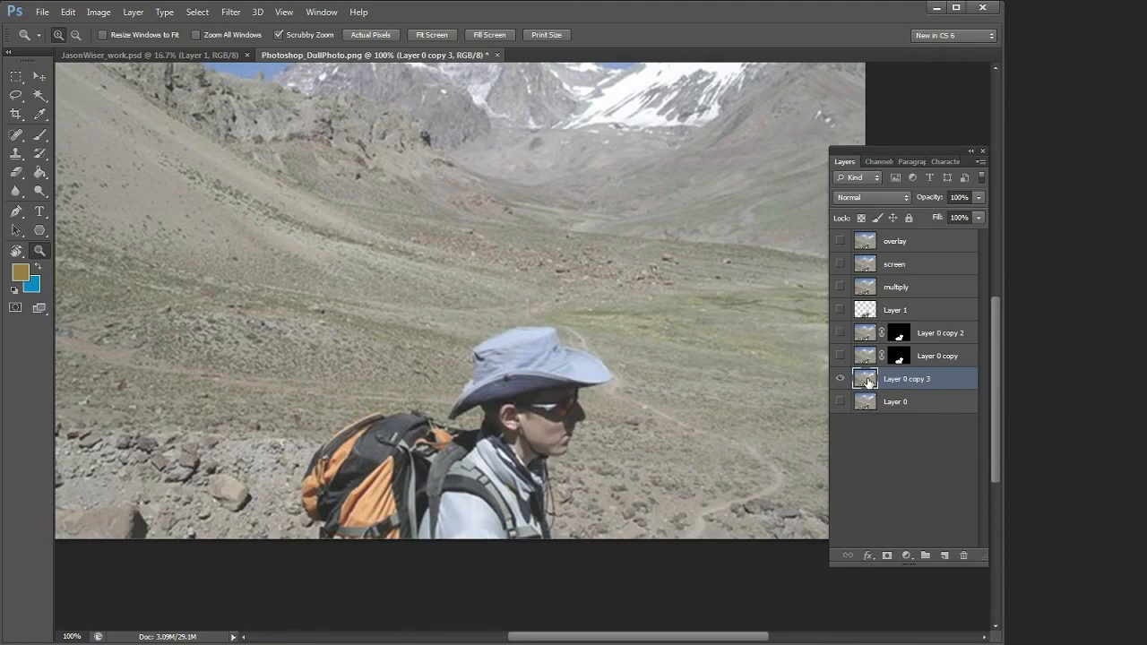
Load the hiker mask from Layer 0 copy as a selection and fill it on Layer 0 copy 3 with Content-Aware at 100% opacity.
{"action": "left_click", "coordinate": [900, 358], "text": "ctrl"}
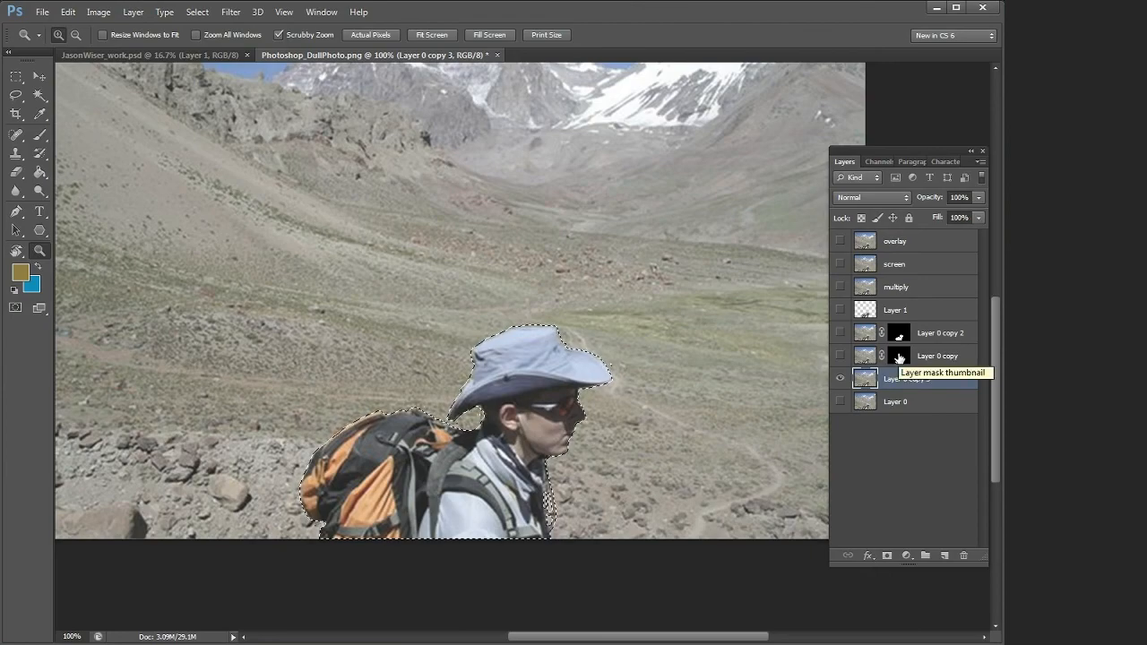
{"action": "left_click", "coordinate": [68, 12]}
{"action": "left_click", "coordinate": [78, 217]}
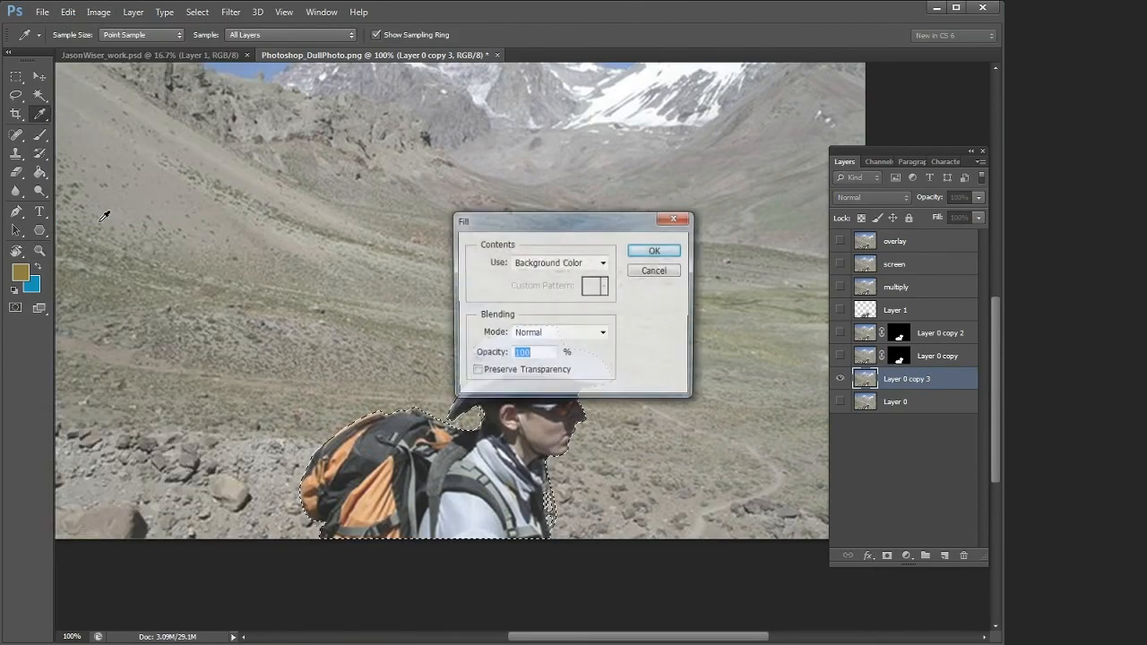
{"action": "left_click_drag", "start_coordinate": [528, 224], "coordinate": [633, 152]}
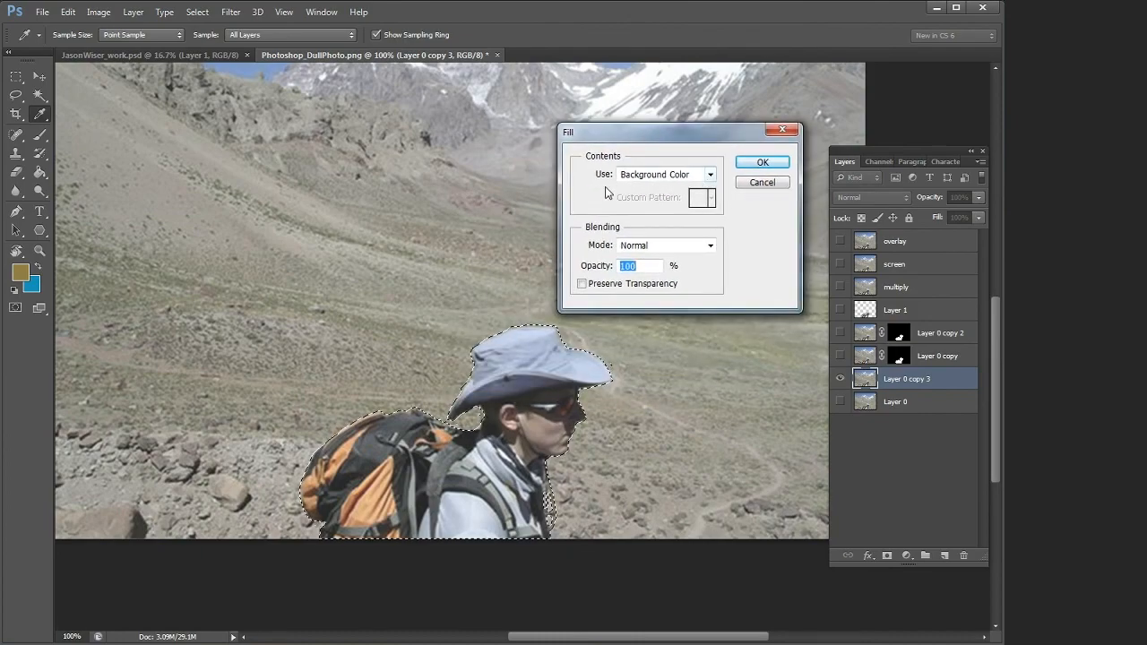
{"action": "left_click", "coordinate": [710, 175]}
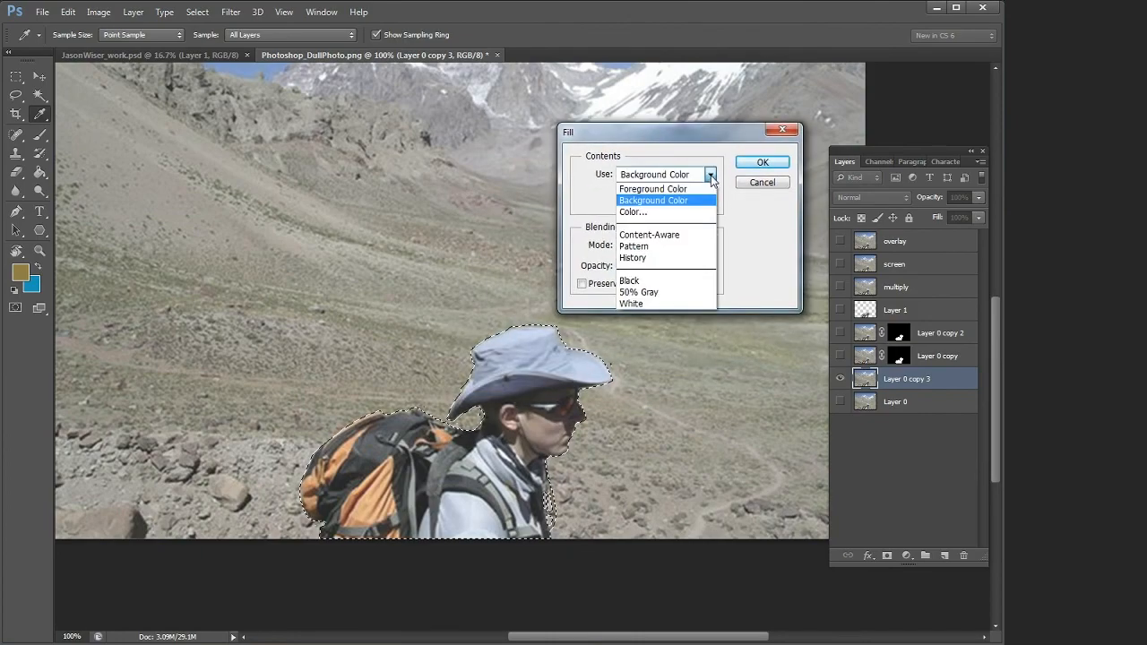
{"action": "left_click", "coordinate": [684, 235]}
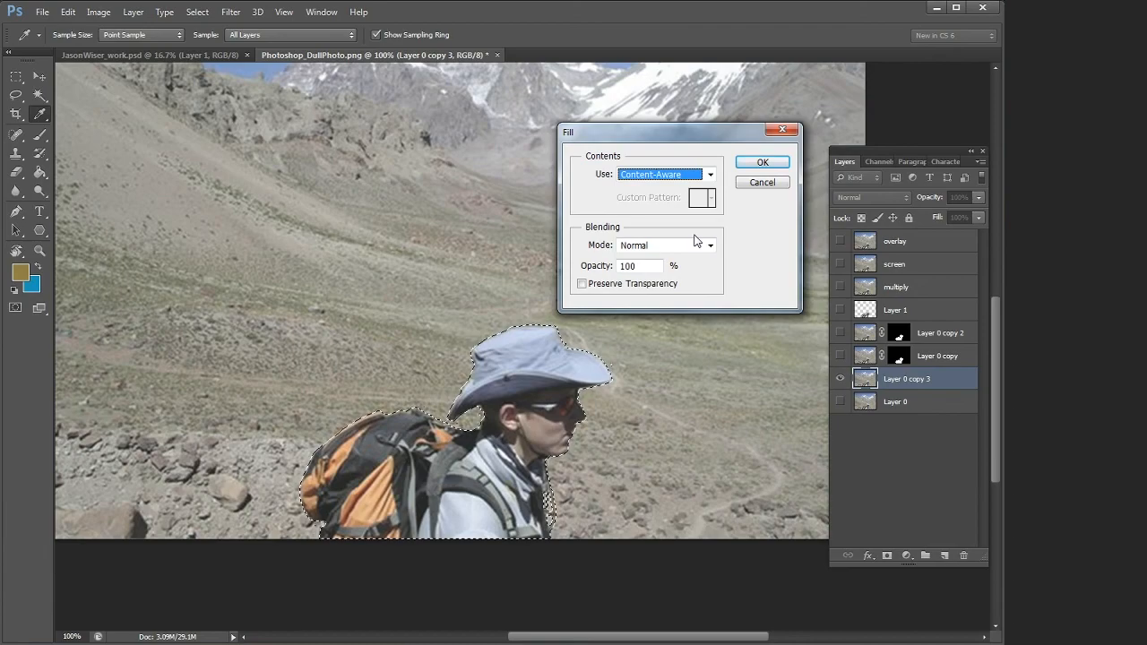
{"action": "left_click", "coordinate": [67, 12]}
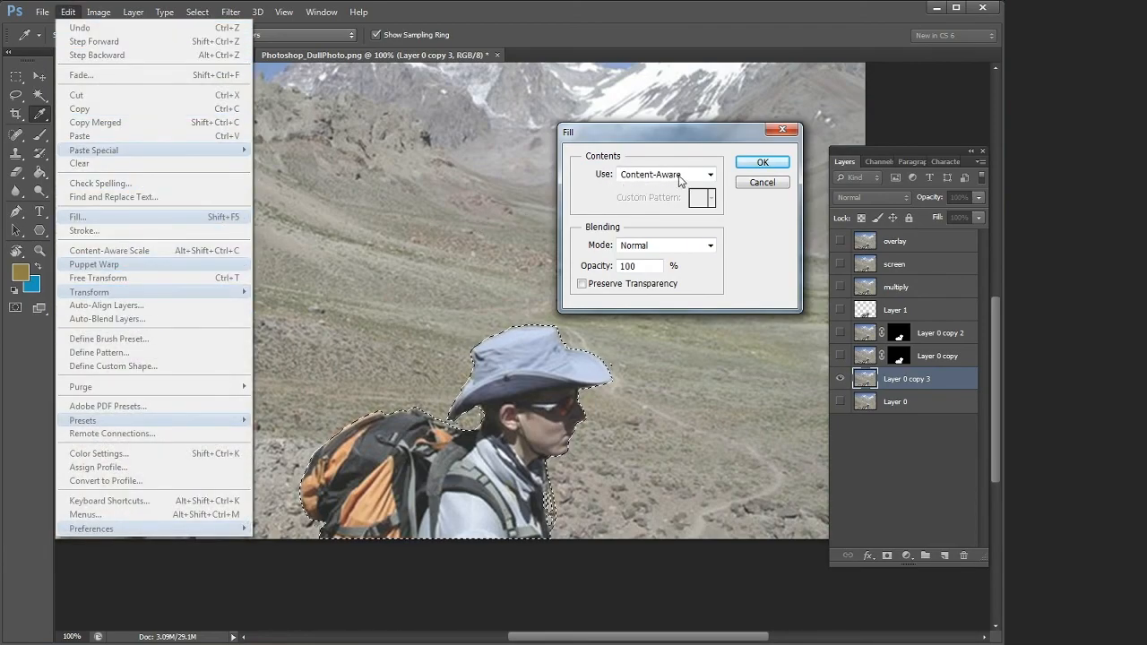
{"action": "left_click", "coordinate": [714, 135]}
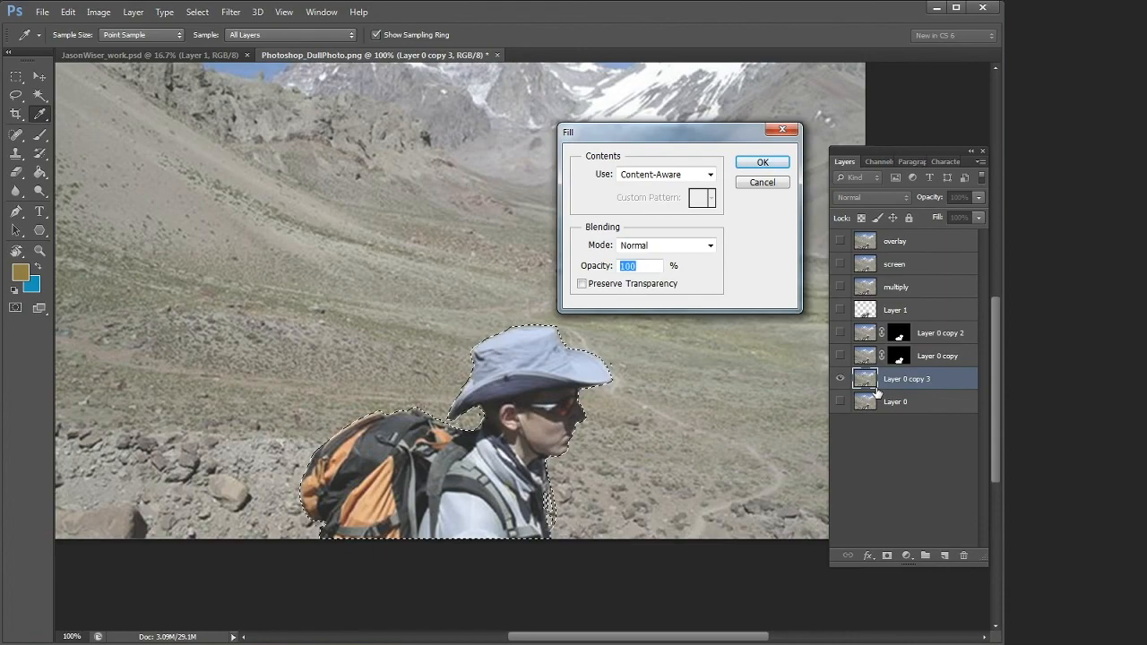
{"action": "left_click", "coordinate": [760, 167]}
{"action": "key", "text": "z"}
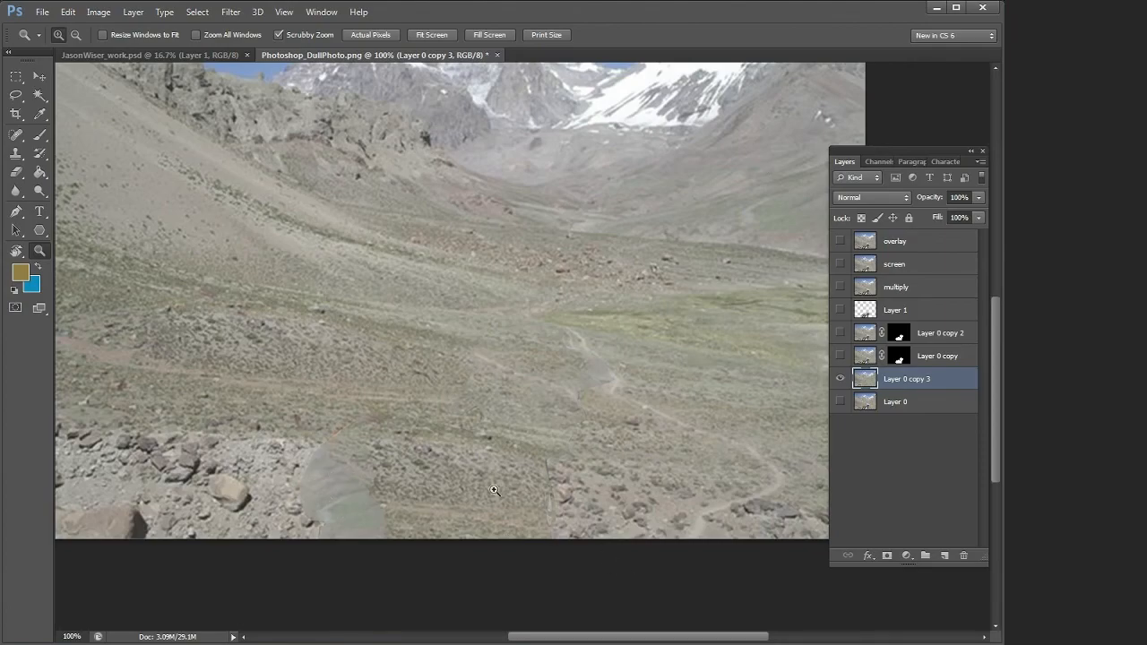
Clone-stamp with brush size 90 over the smooth grey patch in the rocky foreground and the vertical seam beside the grass.
{"action": "left_click_drag", "start_coordinate": [643, 483], "coordinate": [702, 472]}
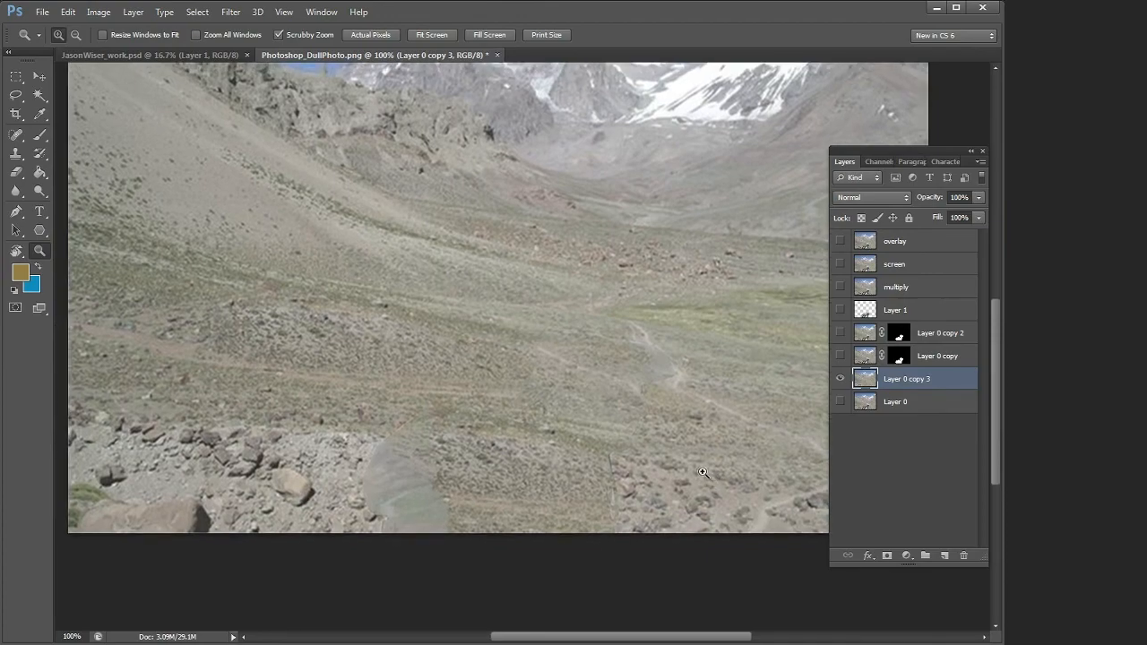
{"action": "left_click", "coordinate": [15, 154]}
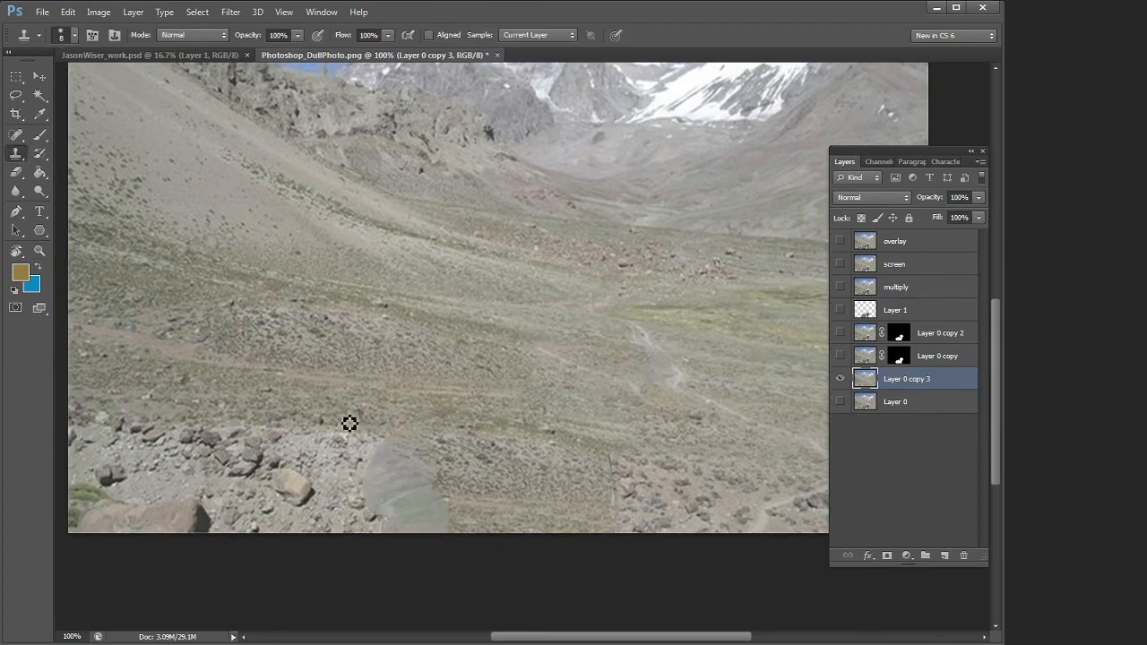
{"action": "left_click", "coordinate": [349, 464], "text": "alt"}
{"action": "key", "text": "bracketright"}
{"action": "key", "text": "bracketright"}
{"action": "left_click", "coordinate": [156, 461], "text": "alt"}
{"action": "mouse_move", "coordinate": [387, 460]}
{"action": "left_mouse_down"}
{"action": "mouse_move", "coordinate": [380, 497]}
{"action": "mouse_move", "coordinate": [410, 505]}
{"action": "mouse_move", "coordinate": [476, 461]}
{"action": "mouse_move", "coordinate": [395, 444]}
{"action": "mouse_move", "coordinate": [453, 474]}
{"action": "left_mouse_up"}
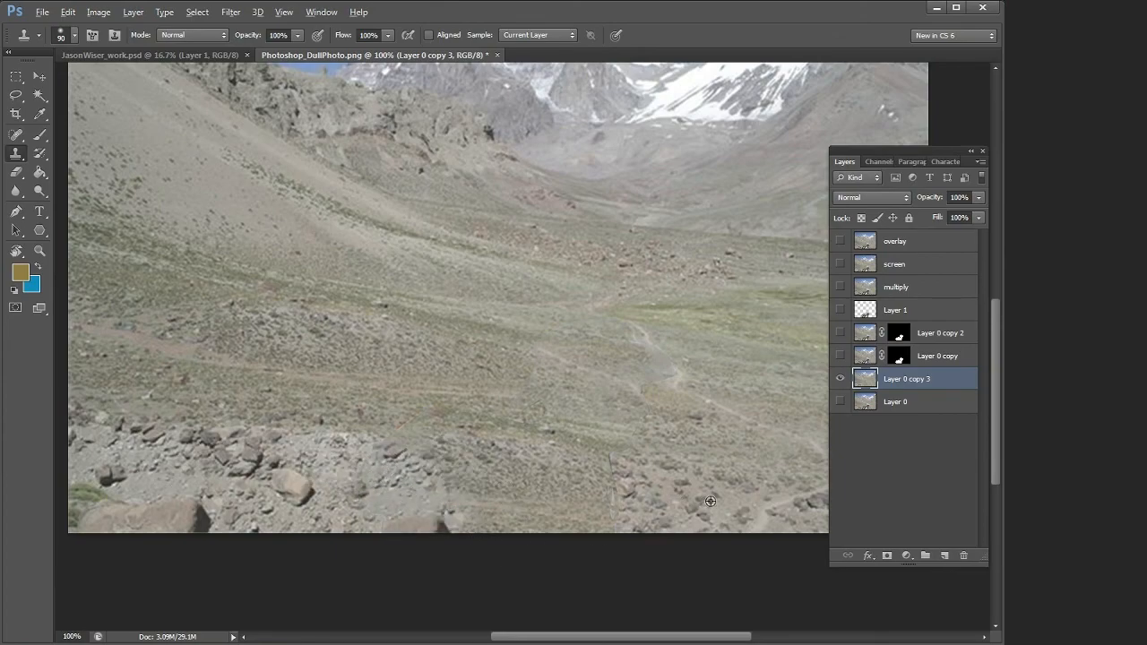
{"action": "left_click_drag", "start_coordinate": [603, 475], "coordinate": [613, 524]}
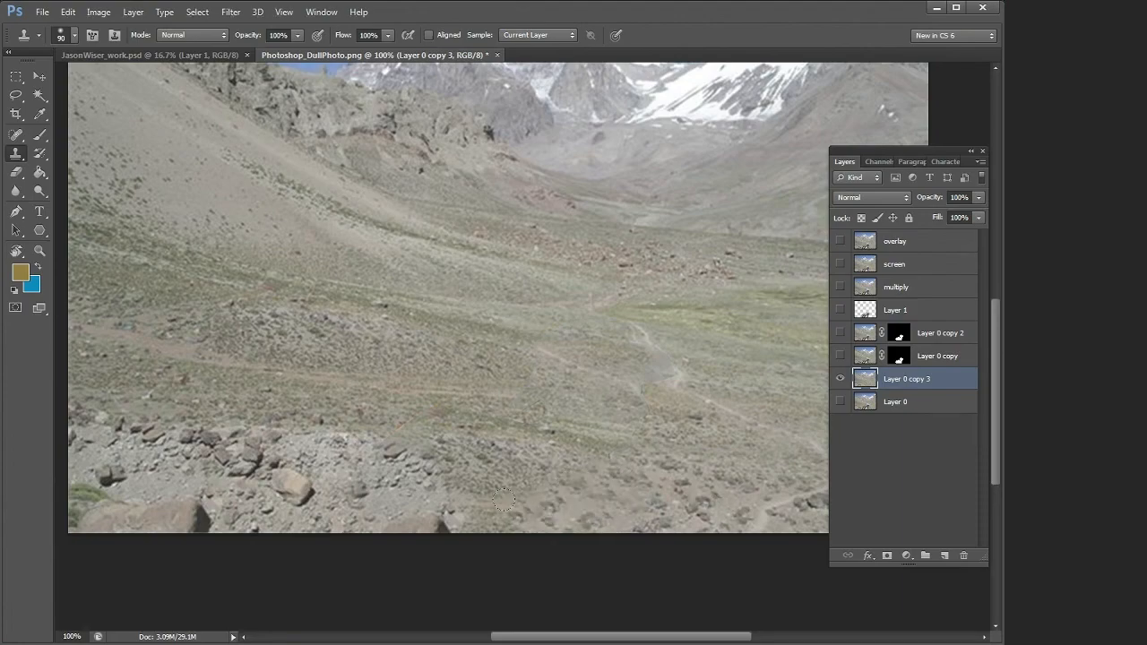
Clone gravel from the rocky area into the neighbouring grass and cover the duplicated boulder at the photo's lower edge.
{"action": "left_click", "coordinate": [345, 500], "text": "alt"}
{"action": "mouse_move", "coordinate": [473, 473]}
{"action": "left_mouse_down"}
{"action": "mouse_move", "coordinate": [504, 479]}
{"action": "mouse_move", "coordinate": [422, 451]}
{"action": "mouse_move", "coordinate": [470, 467]}
{"action": "mouse_move", "coordinate": [482, 441]}
{"action": "mouse_move", "coordinate": [535, 440]}
{"action": "left_mouse_up"}
{"action": "left_click", "coordinate": [585, 513], "text": "alt"}
{"action": "mouse_move", "coordinate": [445, 521]}
{"action": "left_mouse_down"}
{"action": "mouse_move", "coordinate": [431, 506]}
{"action": "mouse_move", "coordinate": [452, 515]}
{"action": "mouse_move", "coordinate": [413, 525]}
{"action": "left_mouse_up"}
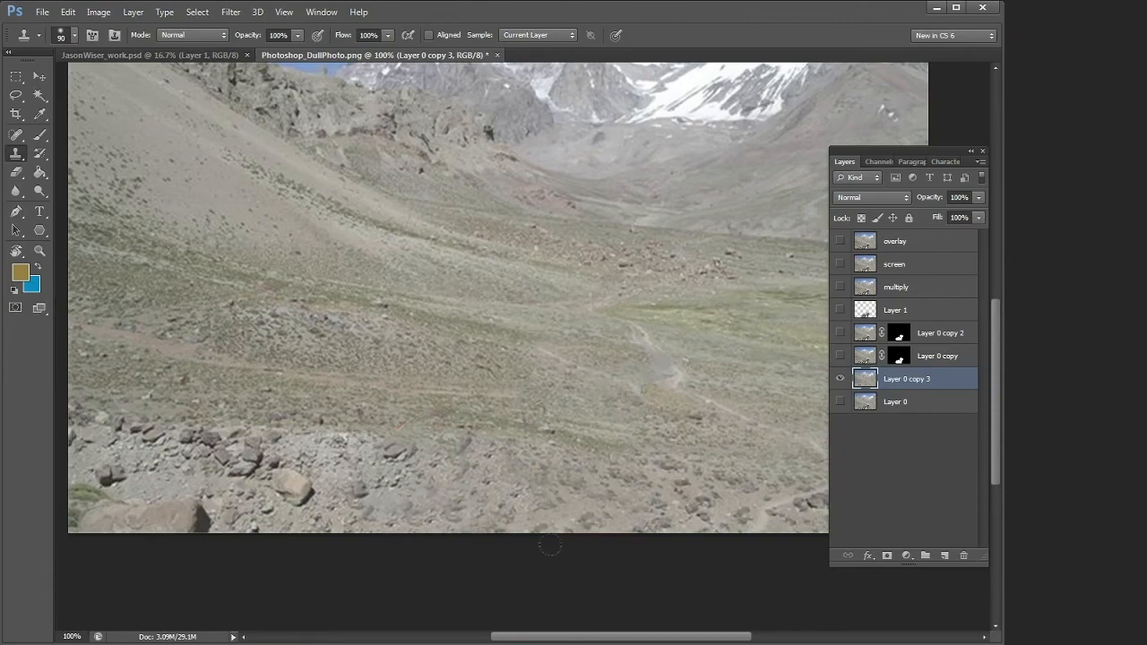
Reduce the clone brush to size 45 and clone gravel over the repeated rocks in the lower foreground.
{"action": "key", "text": "bracketleft"}
{"action": "key", "text": "bracketleft"}
{"action": "key", "text": "bracketleft"}
{"action": "key", "text": "bracketleft"}
{"action": "key", "text": "bracketleft"}
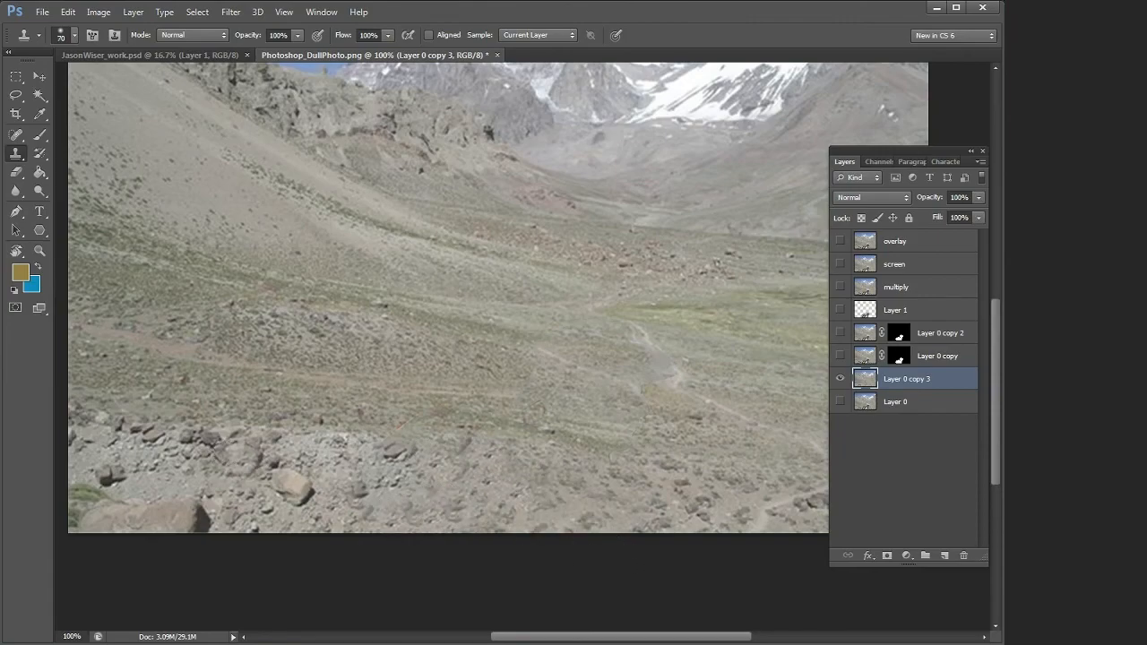
{"action": "left_click", "coordinate": [142, 484], "text": "alt"}
{"action": "left_click_drag", "start_coordinate": [456, 500], "coordinate": [466, 514]}
{"action": "mouse_move", "coordinate": [500, 475]}
{"action": "left_mouse_down"}
{"action": "mouse_move", "coordinate": [499, 445]}
{"action": "mouse_move", "coordinate": [412, 504]}
{"action": "mouse_move", "coordinate": [452, 443]}
{"action": "mouse_move", "coordinate": [514, 499]}
{"action": "mouse_move", "coordinate": [578, 485]}
{"action": "mouse_move", "coordinate": [478, 510]}
{"action": "left_mouse_up"}
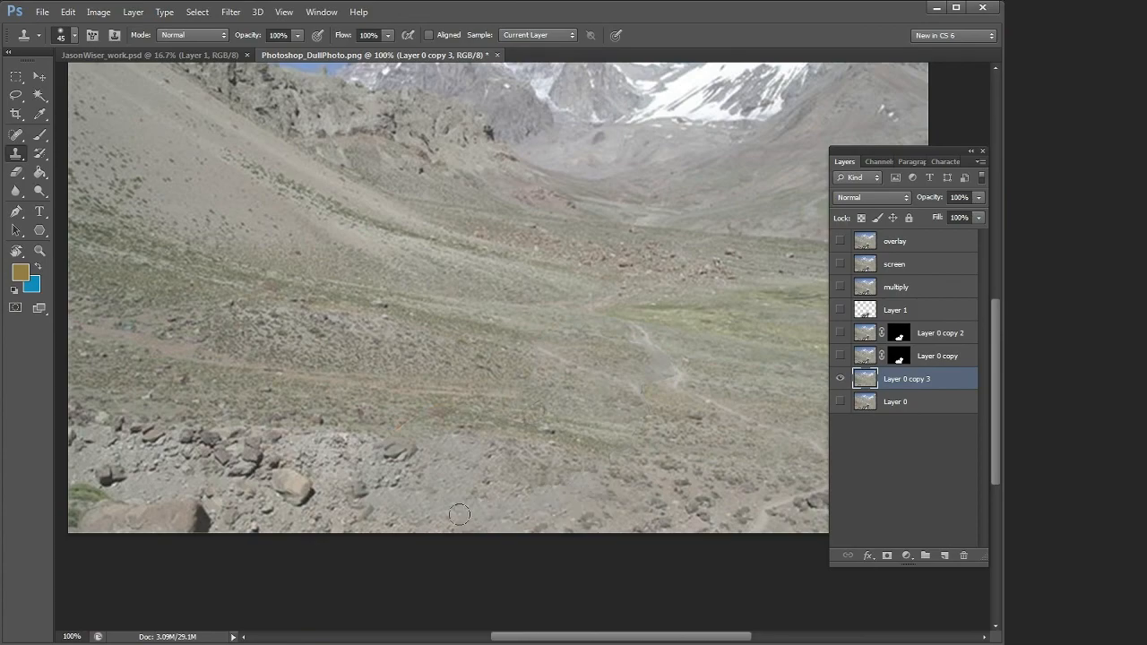
Clone more gravel along the grass edge and cover the blurred blotch on the winding trail.
{"action": "left_click", "coordinate": [391, 515], "text": "alt"}
{"action": "left_click", "coordinate": [554, 474]}
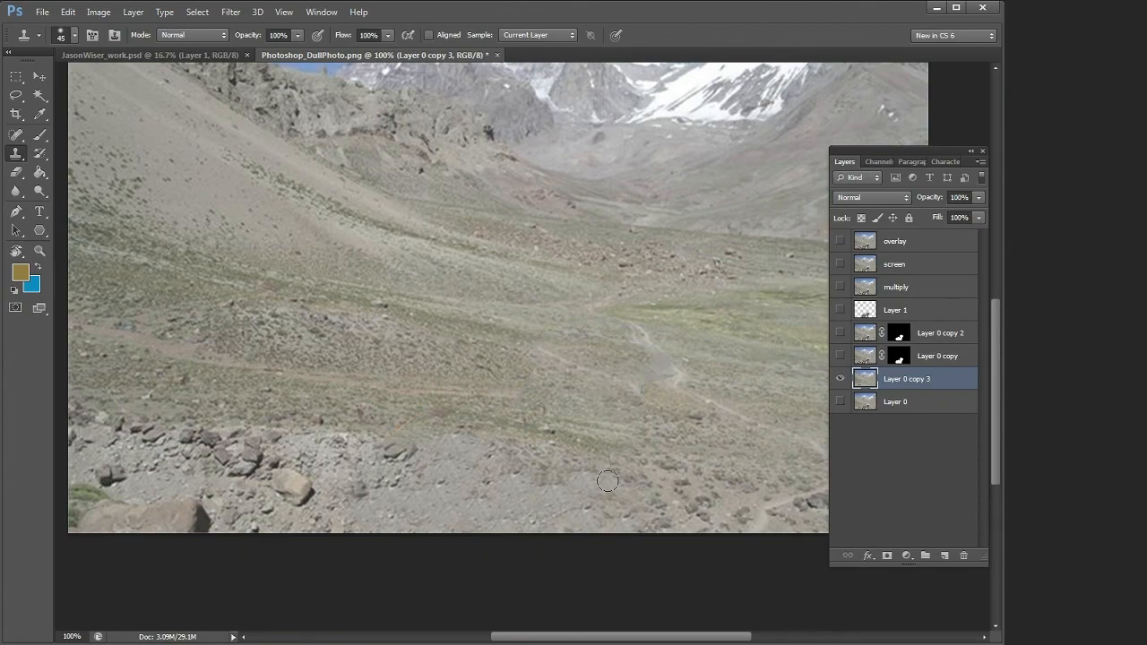
{"action": "mouse_move", "coordinate": [651, 353]}
{"action": "left_mouse_down"}
{"action": "mouse_move", "coordinate": [659, 373]}
{"action": "mouse_move", "coordinate": [641, 331]}
{"action": "left_mouse_up"}
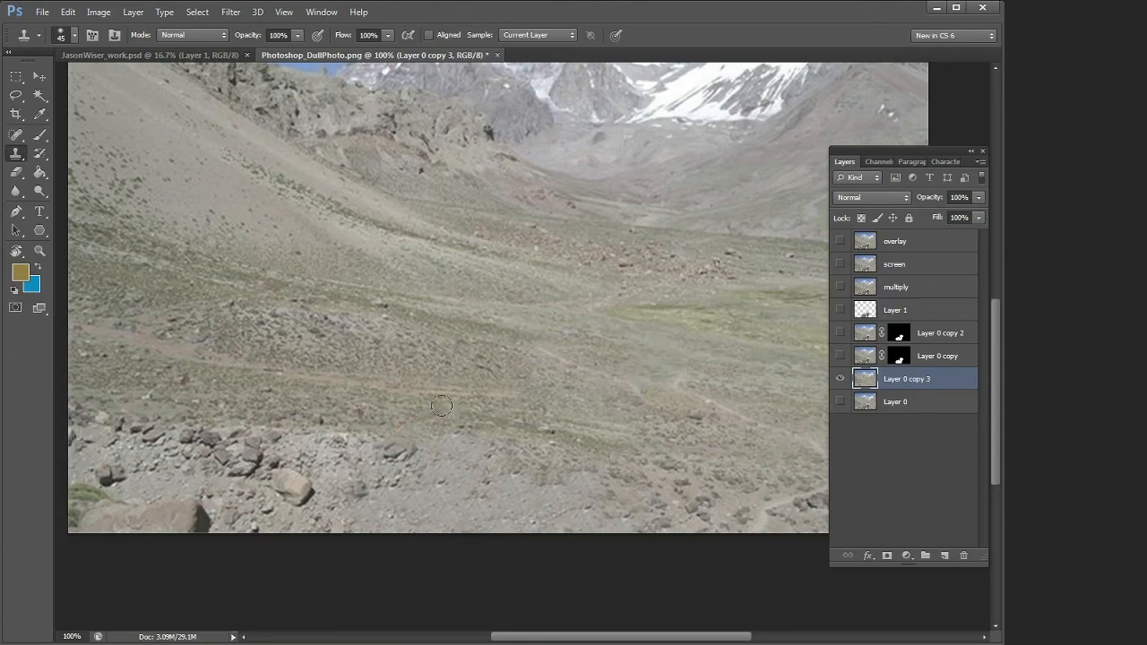
Show both masked hiker layers over the retouched background, with the image viewed at 66.67%.
{"action": "key", "text": "z"}
{"action": "left_click", "coordinate": [513, 399], "text": "alt"}
{"action": "left_click_drag", "start_coordinate": [840, 383], "coordinate": [845, 333]}
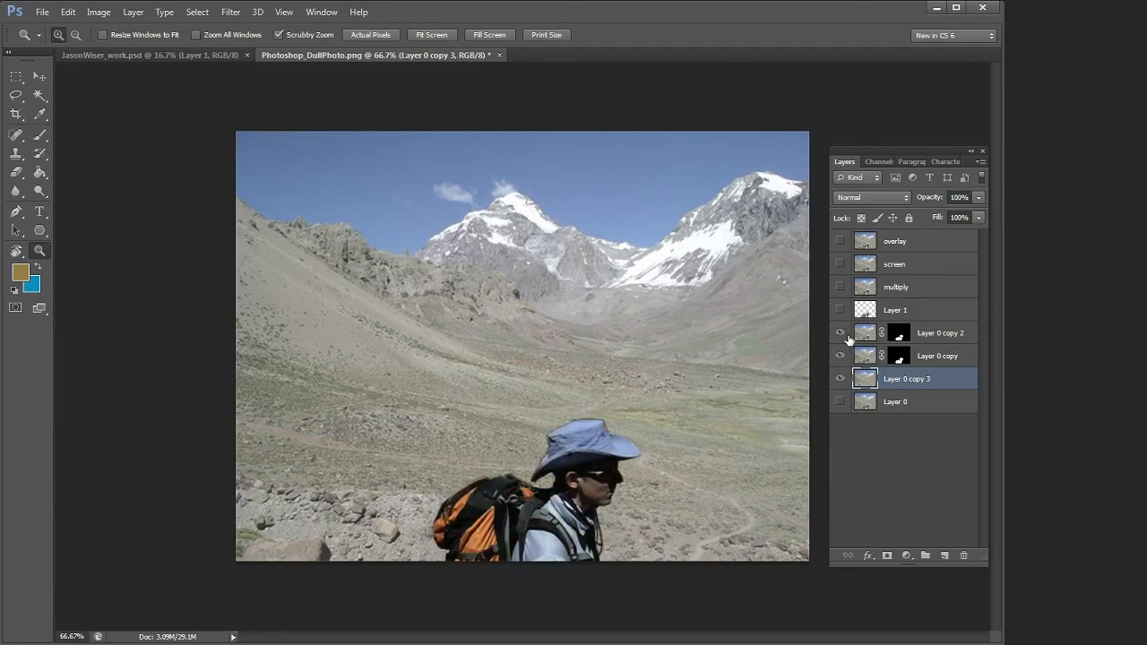
Try moving the hiker on Layer 0 copy slightly to the right with Layer 0 copy 2 hidden, and hide the layer.
{"action": "left_click", "coordinate": [841, 333]}
{"action": "left_click", "coordinate": [864, 356]}
{"action": "key", "text": "v"}
{"action": "mouse_move", "coordinate": [557, 527]}
{"action": "left_mouse_down"}
{"action": "mouse_move", "coordinate": [425, 499]}
{"action": "mouse_move", "coordinate": [671, 513]}
{"action": "mouse_move", "coordinate": [602, 510]}
{"action": "mouse_move", "coordinate": [572, 524]}
{"action": "left_mouse_up"}
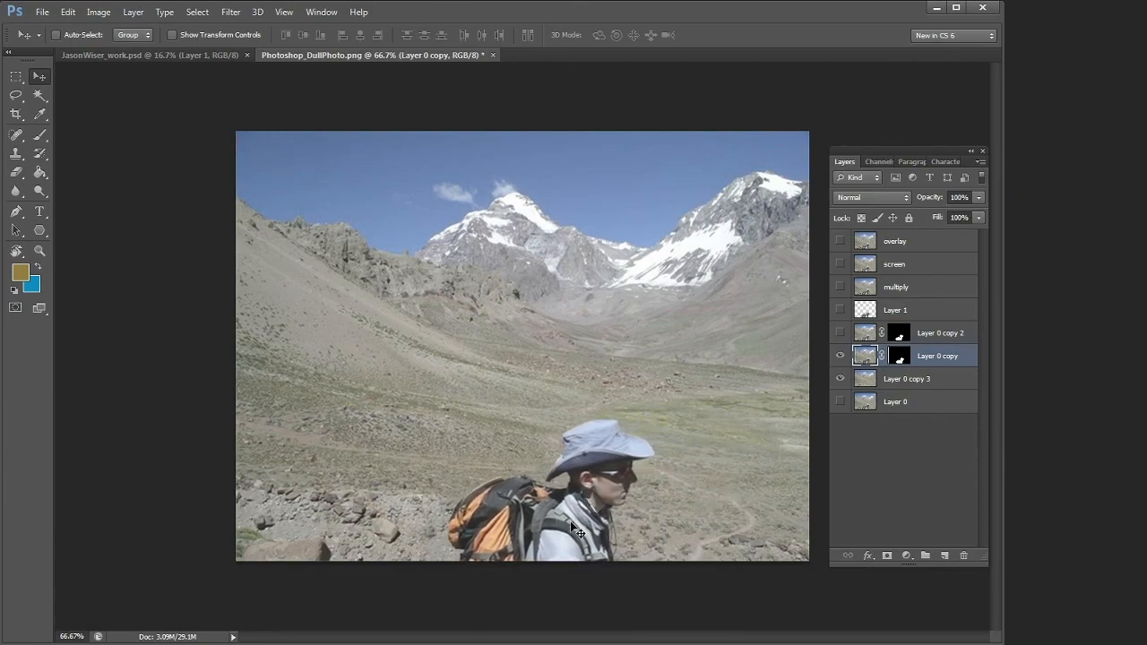
{"action": "left_click", "coordinate": [839, 355]}
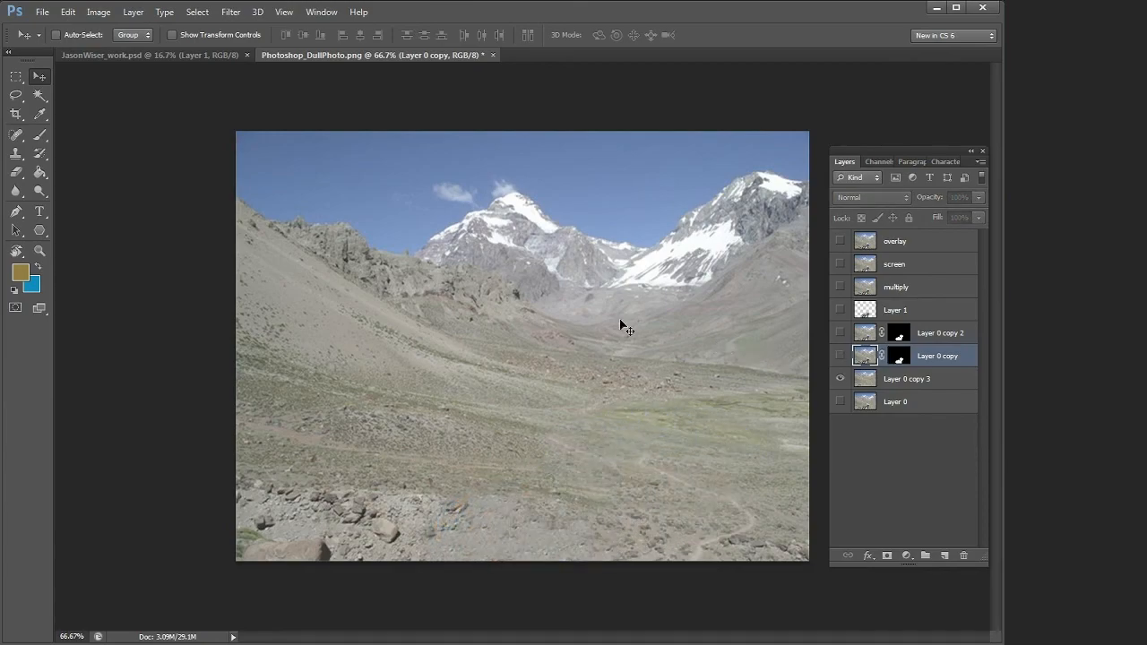
Save the hiker-free background as a PNG in the RECORDINGS folder, adding _BG to the Photoshop_DullPhoto file name.
{"action": "left_click", "coordinate": [42, 11]}
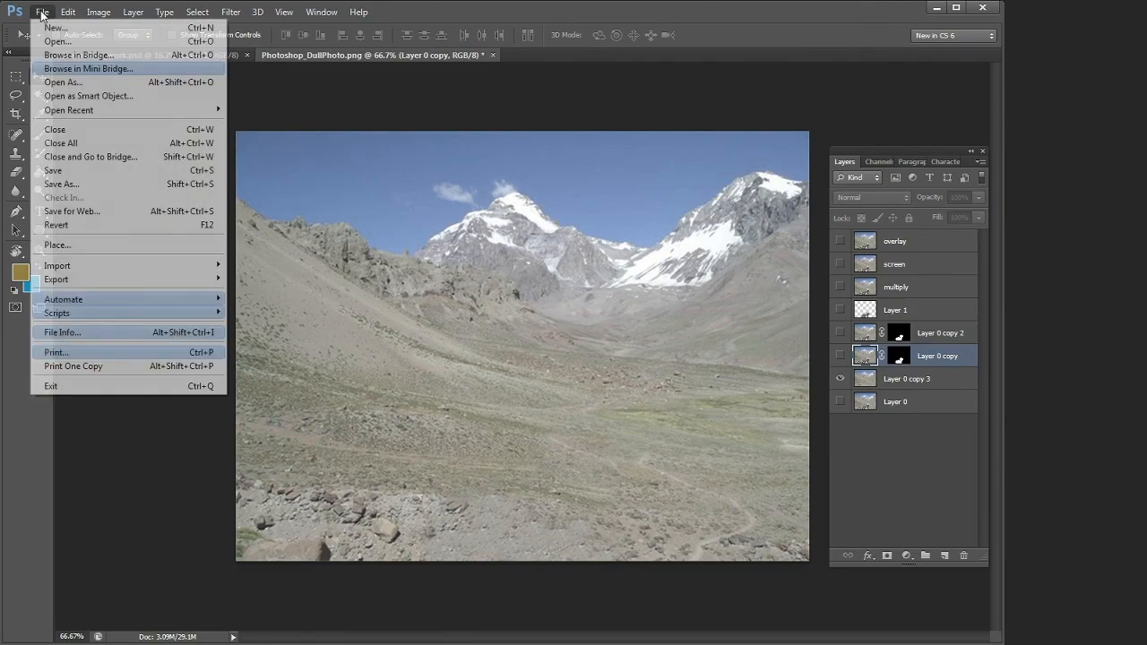
{"action": "left_click", "coordinate": [81, 185]}
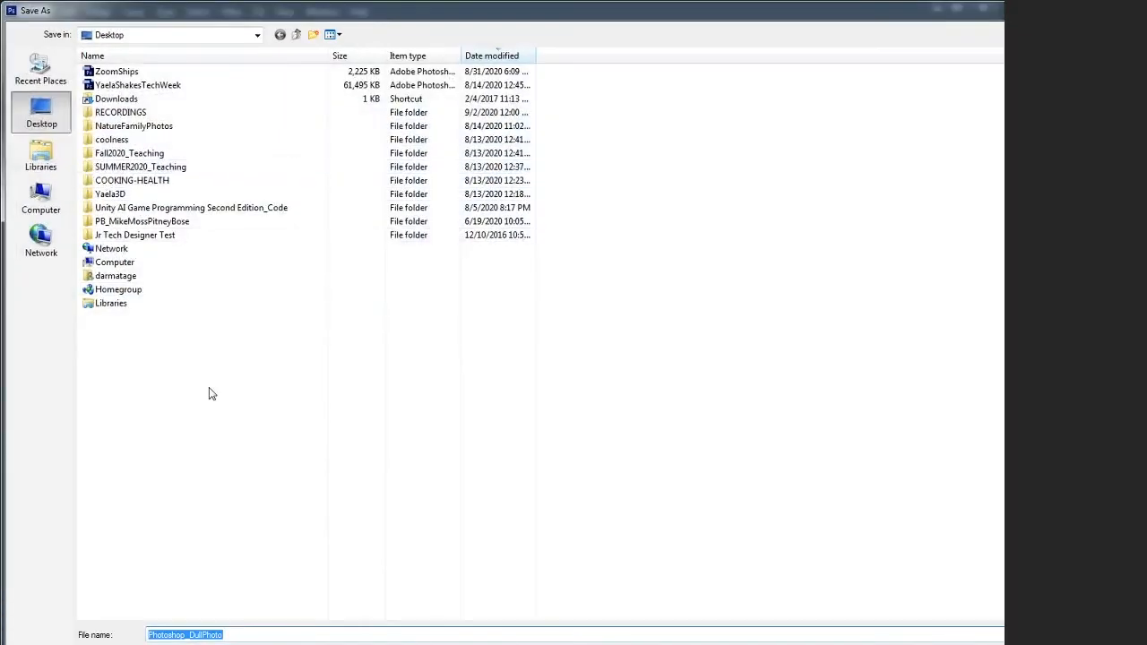
{"action": "left_click", "coordinate": [171, 644]}
{"action": "left_click", "coordinate": [171, 607]}
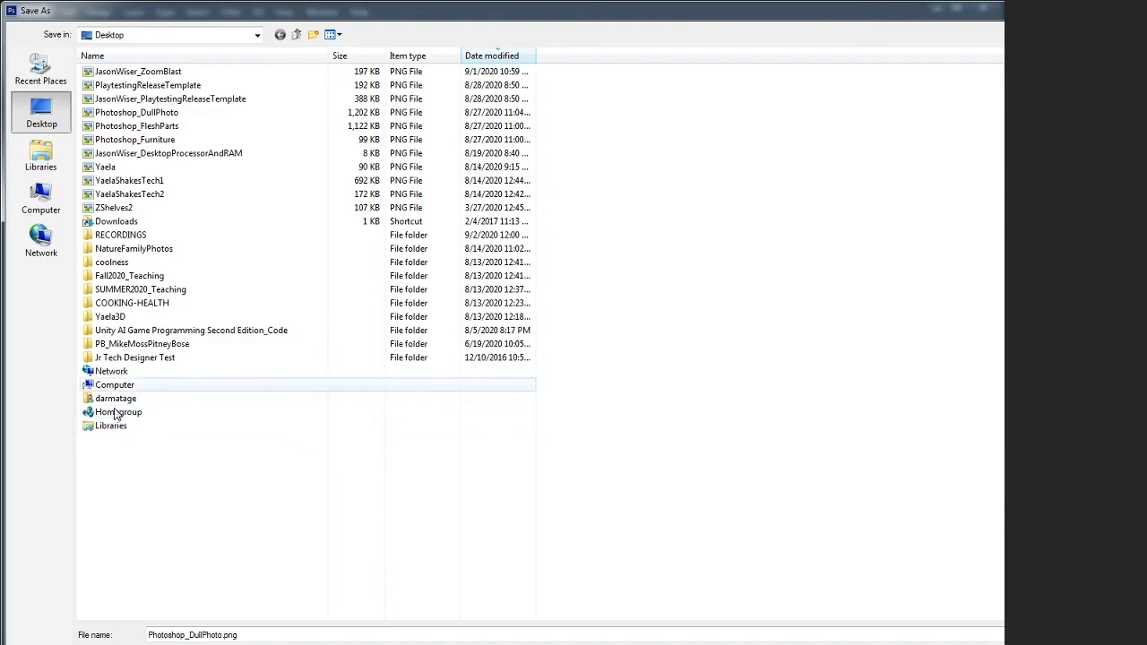
{"action": "double_click", "coordinate": [128, 235]}
{"action": "left_click", "coordinate": [222, 635]}
{"action": "type", "text": "_BG"}
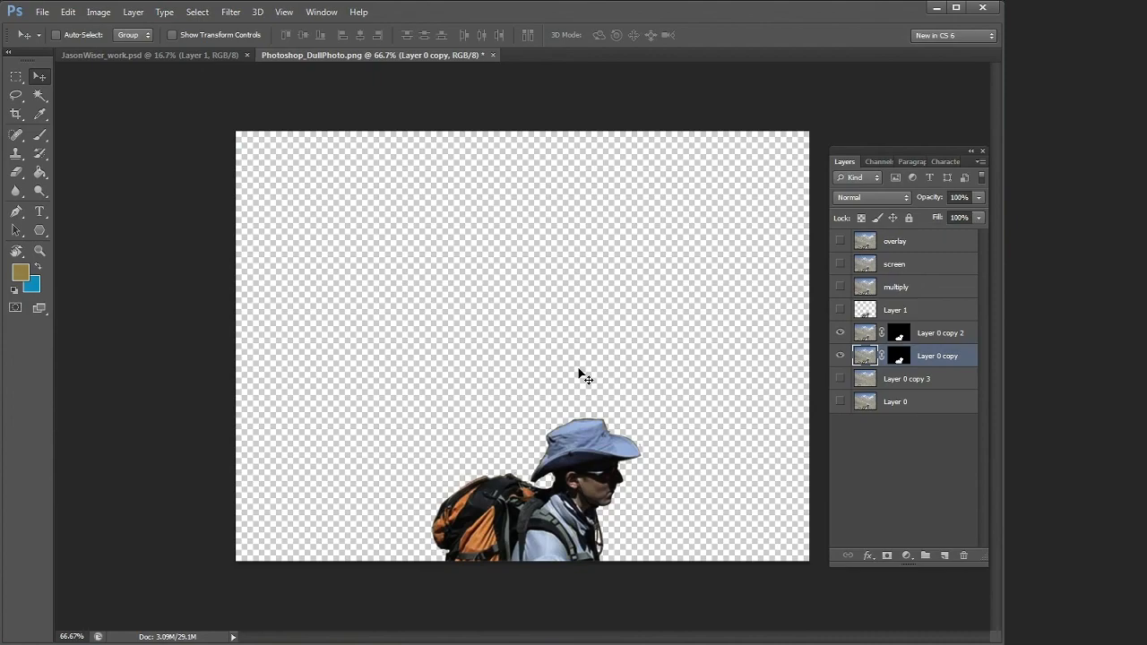
Save the isolated hiker with transparency as Photoshop_DullPhoto_Char.png in the RECORDINGS folder.
{"action": "key", "text": "ctrl+shift+s"}
{"action": "left_click", "coordinate": [221, 644]}
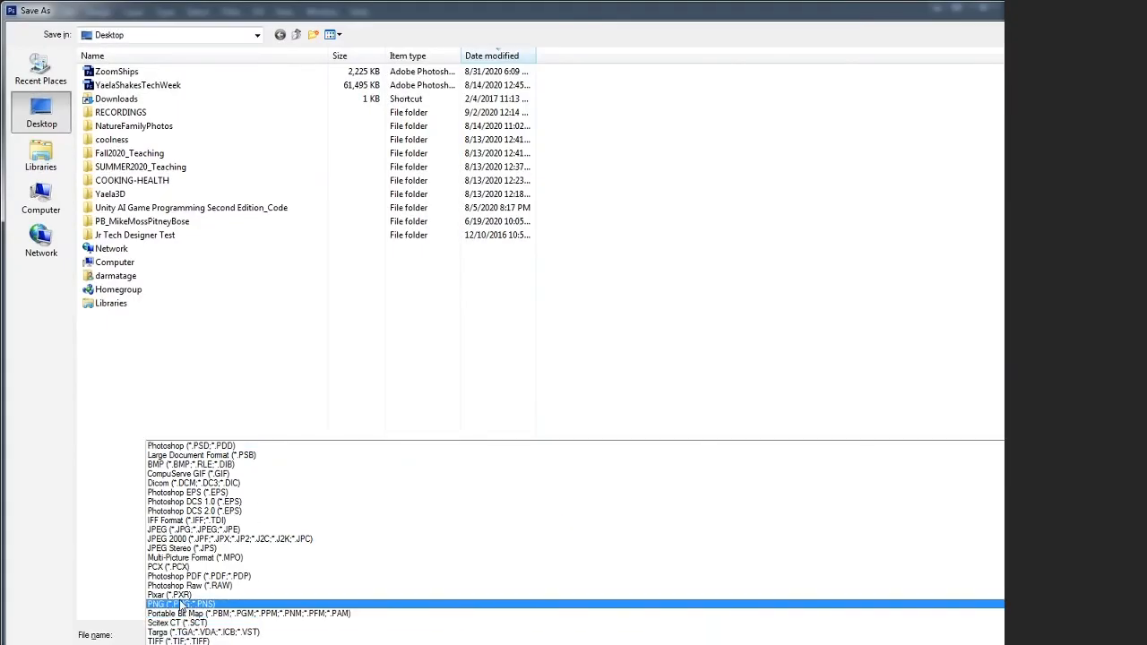
{"action": "left_click", "coordinate": [182, 605]}
{"action": "double_click", "coordinate": [133, 235]}
{"action": "left_click", "coordinate": [200, 635]}
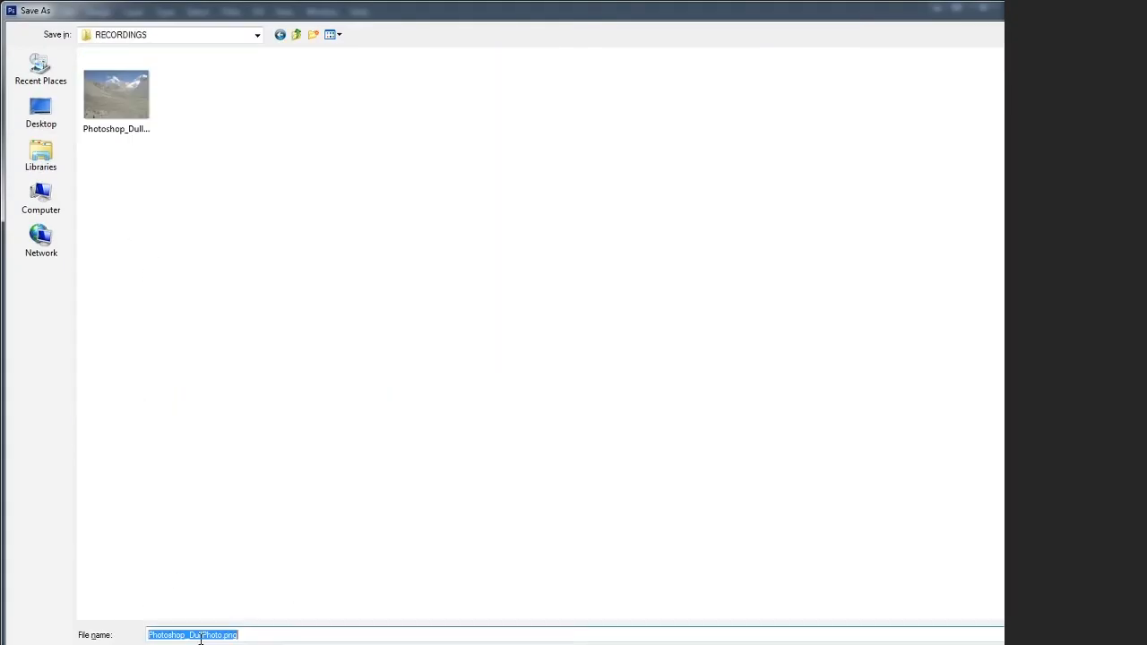
{"action": "left_click", "coordinate": [220, 634]}
{"action": "type", "text": "_Char"}
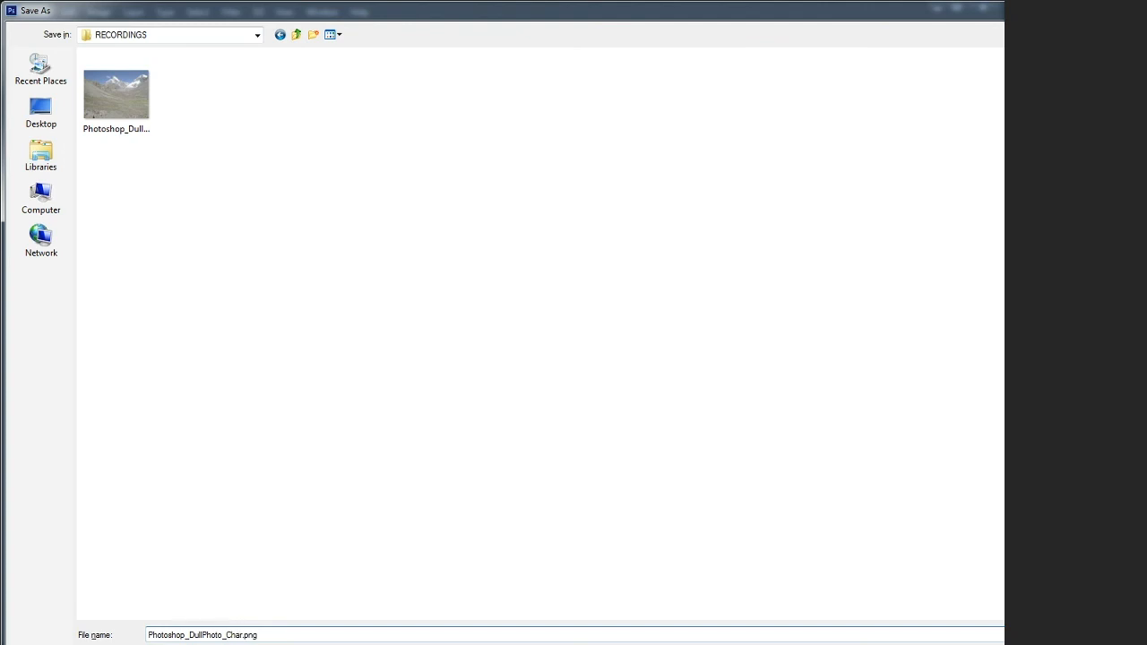
{"action": "key", "text": "Return"}
{"action": "left_click", "coordinate": [336, 583]}
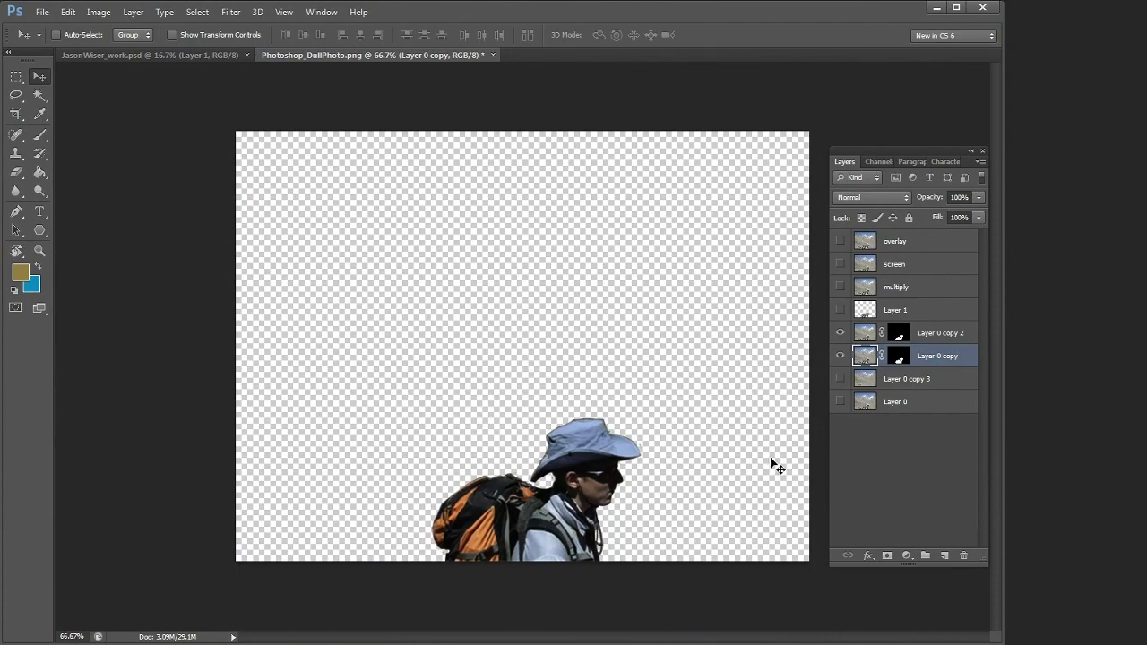
Show Layer 0 copy 3 again and save the layered document as Photoshop_DullPhoto_work.psd in RECORDINGS with Maximize Compatibility on.
{"action": "left_click", "coordinate": [839, 378]}
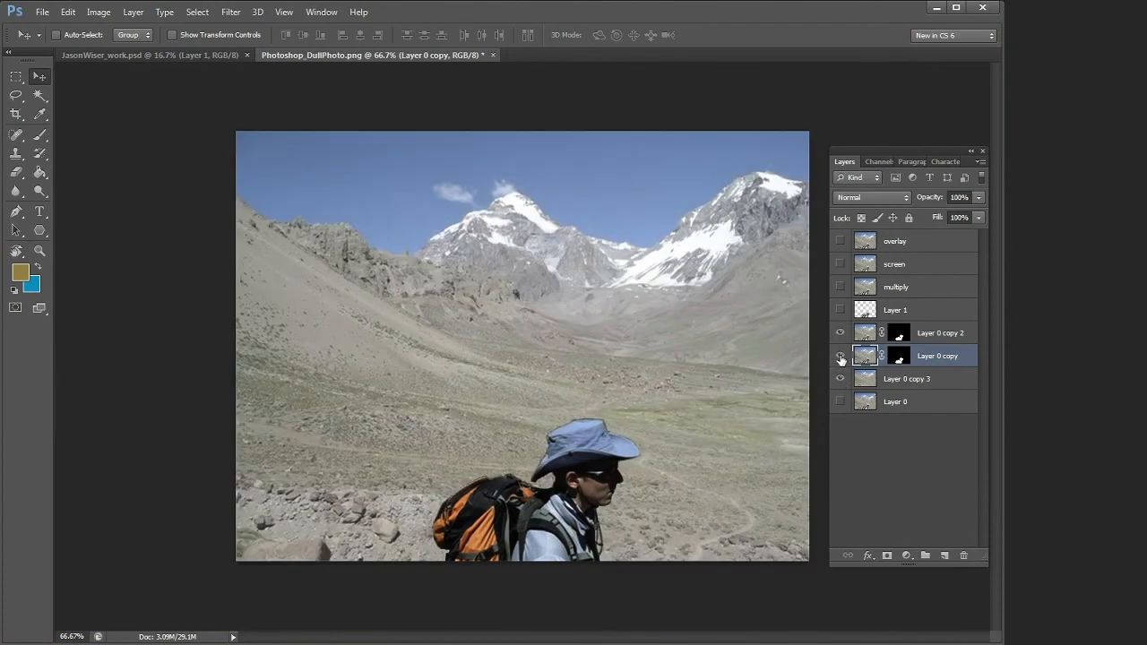
{"action": "key", "text": "ctrl+shift+s"}
{"action": "double_click", "coordinate": [116, 114]}
{"action": "left_click", "coordinate": [223, 634]}
{"action": "type", "text": "_work"}
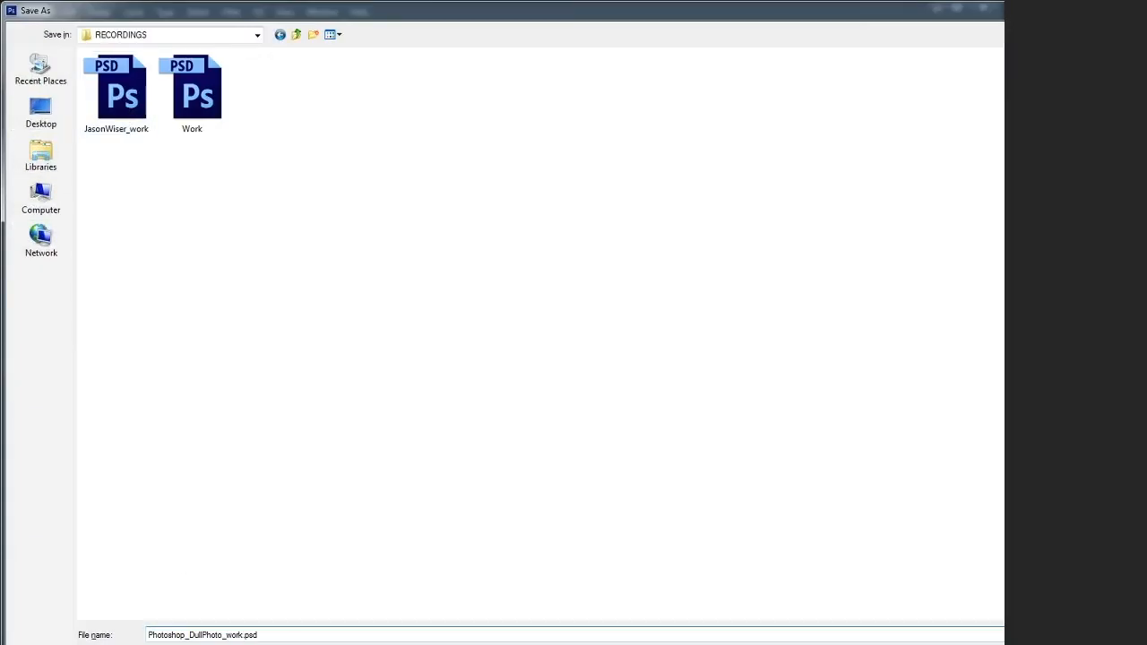
{"action": "key", "text": "Return"}
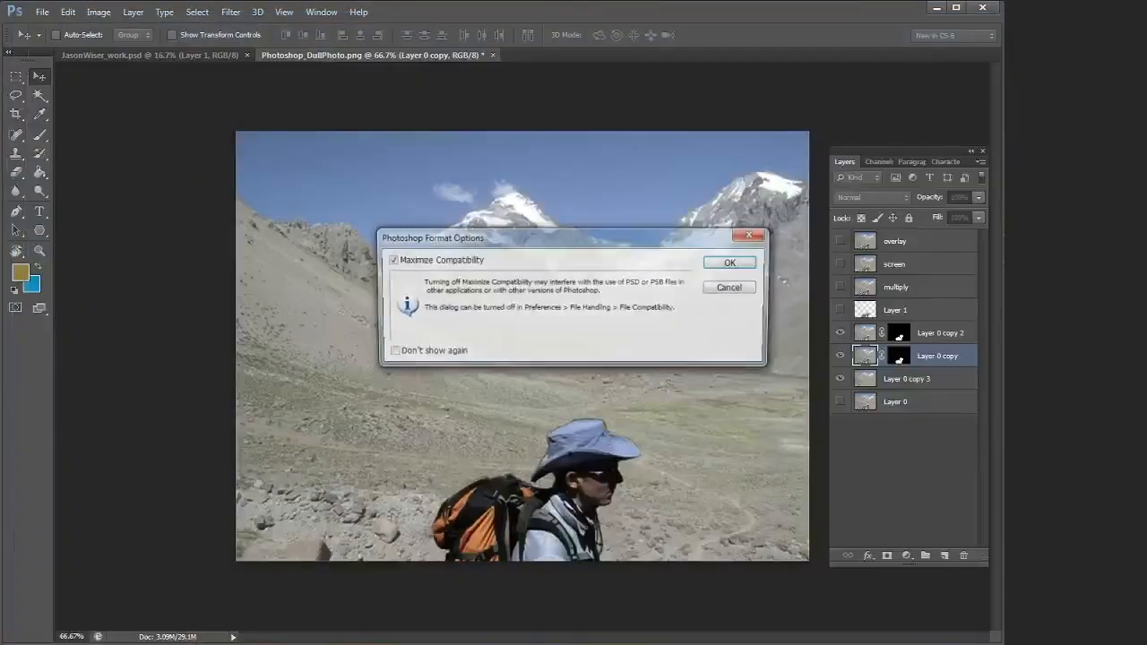
{"action": "left_click", "coordinate": [731, 263]}
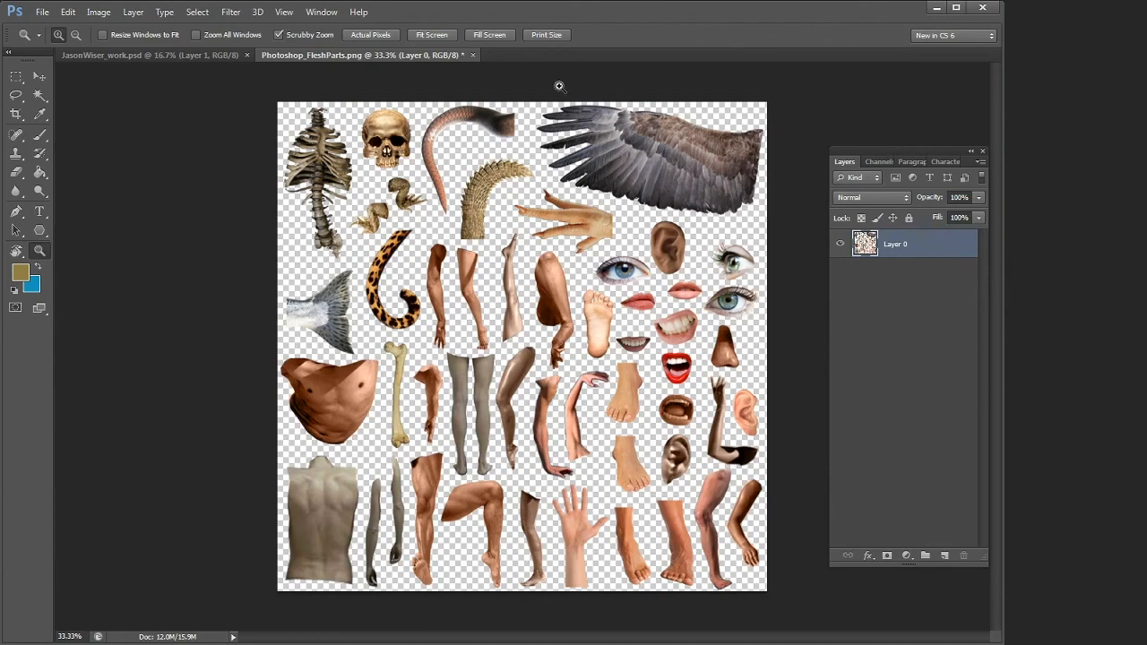
Lasso the rib cage and spine in Photoshop_FleshParts.png and copy them into the blank work document.
{"action": "left_click", "coordinate": [17, 95]}
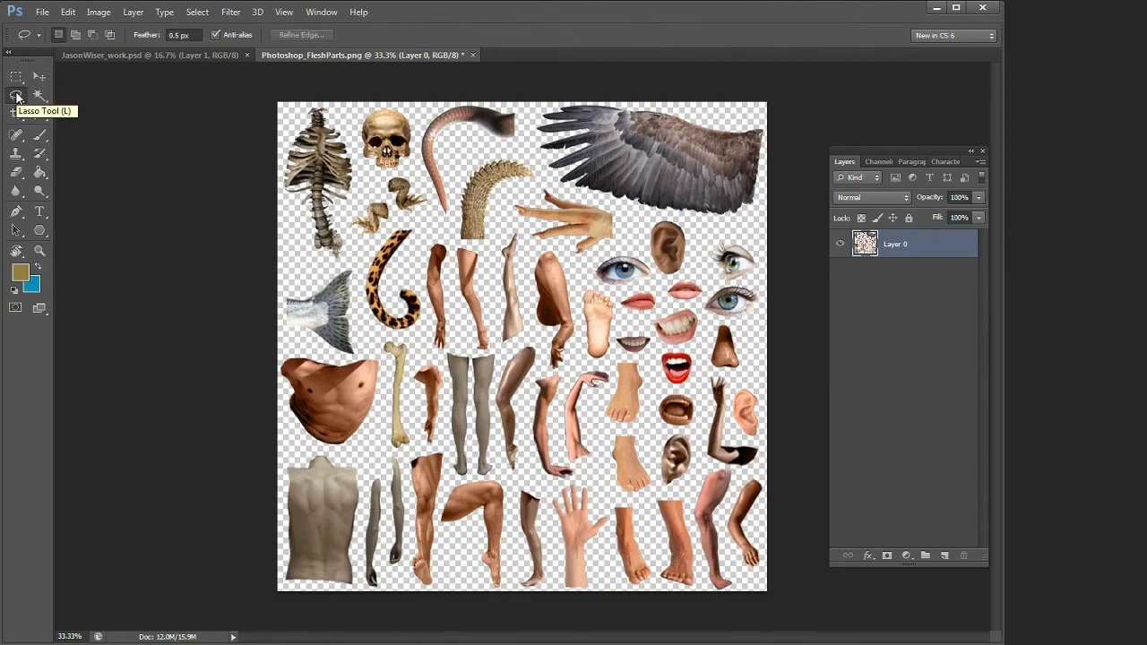
{"action": "mouse_move", "coordinate": [358, 156]}
{"action": "left_mouse_down"}
{"action": "mouse_move", "coordinate": [291, 251]}
{"action": "mouse_move", "coordinate": [345, 103]}
{"action": "left_mouse_up"}
{"action": "left_click", "coordinate": [49, 77]}
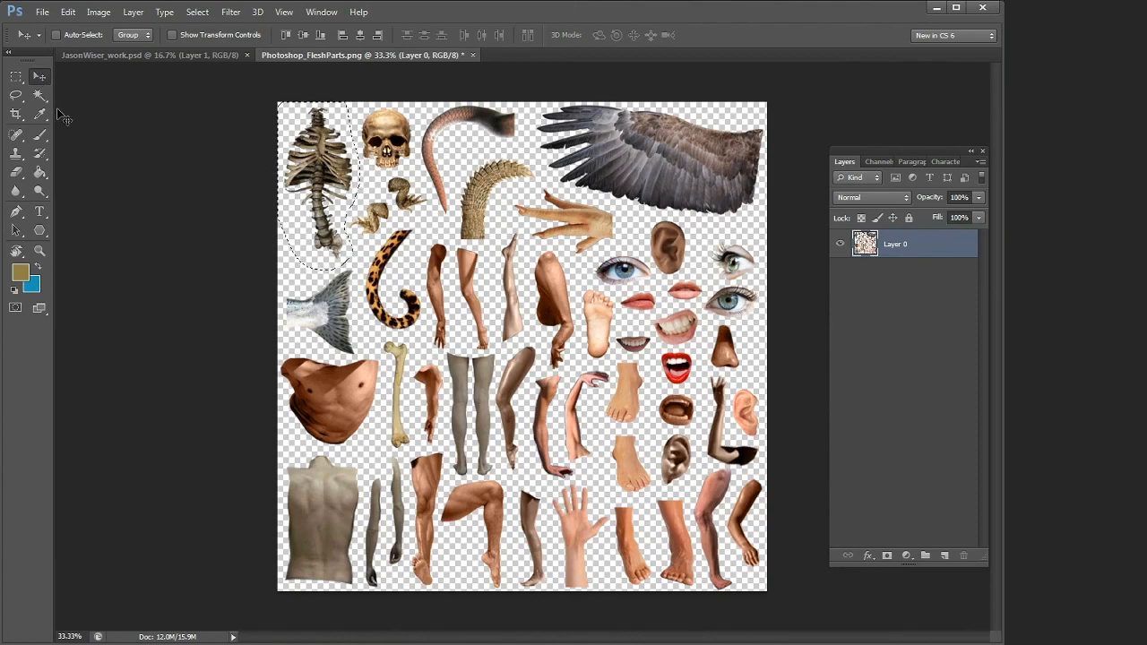
{"action": "left_click", "coordinate": [147, 57]}
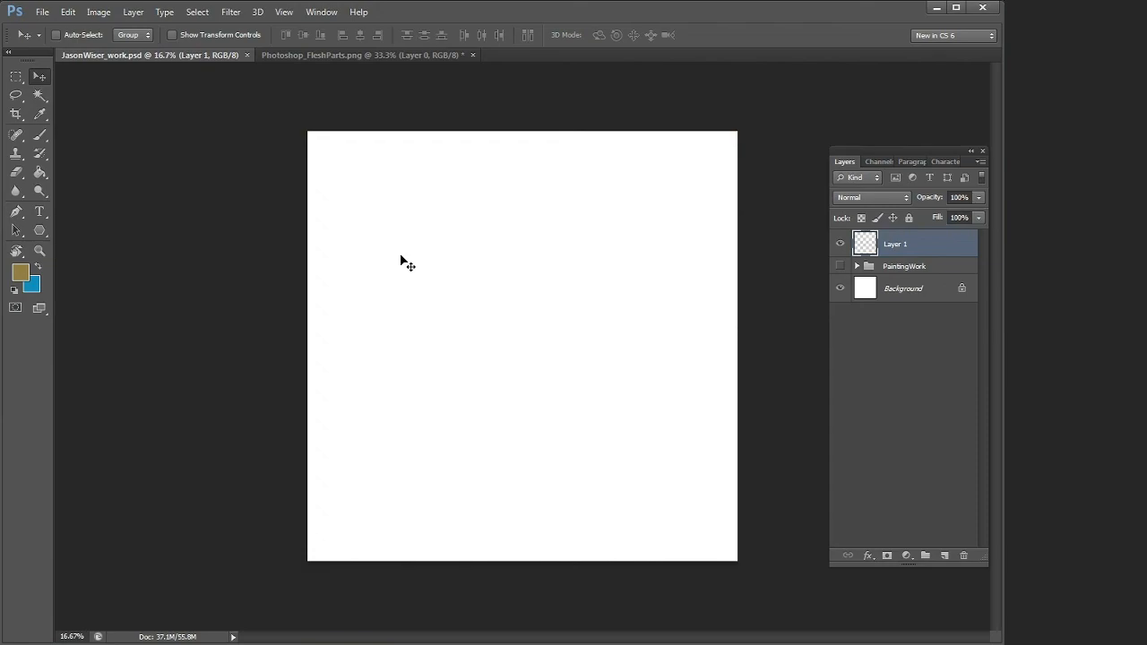
{"action": "key", "text": "ctrl+v"}
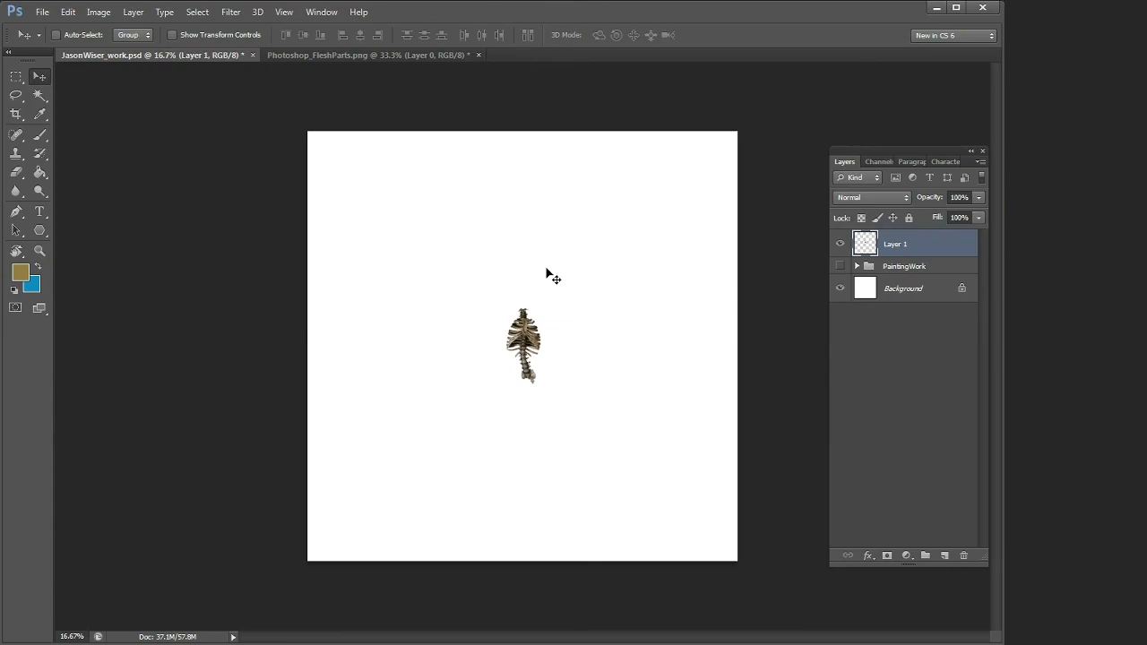
{"action": "key", "text": "ctrl+t"}
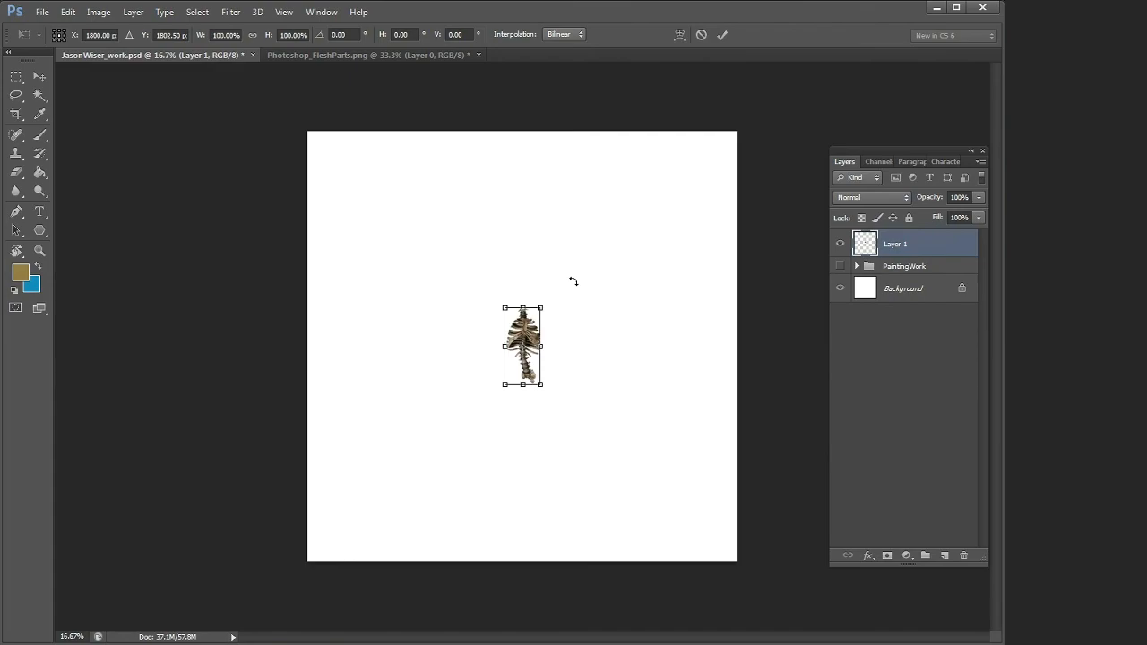
{"action": "left_click_drag", "start_coordinate": [541, 384], "coordinate": [593, 442]}
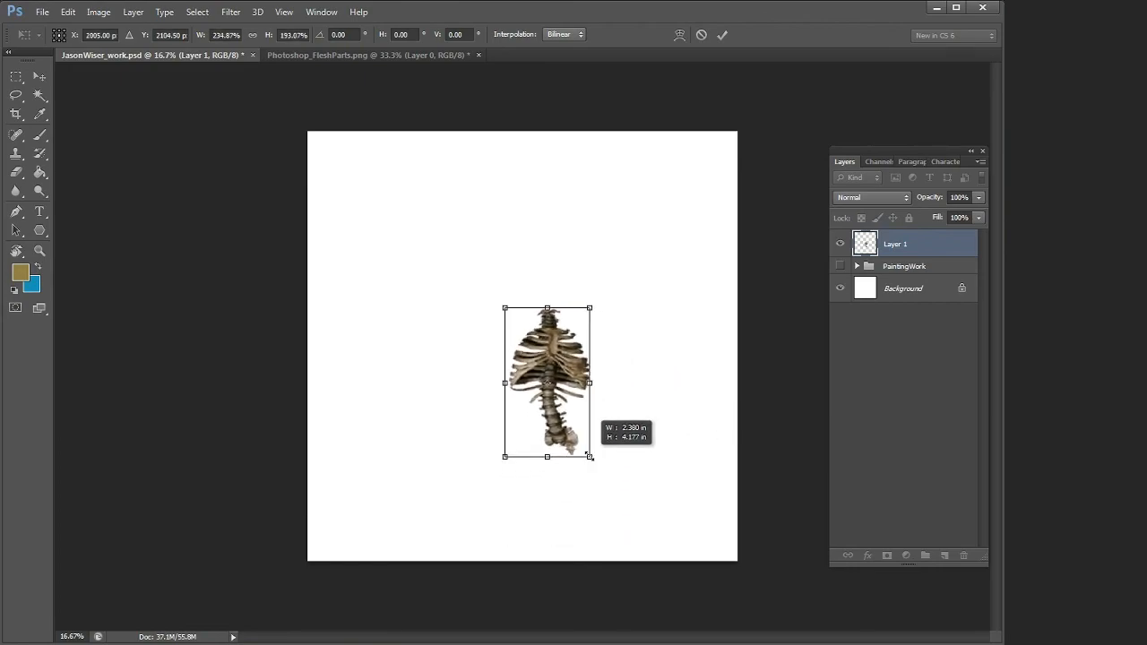
{"action": "key", "text": "Escape"}
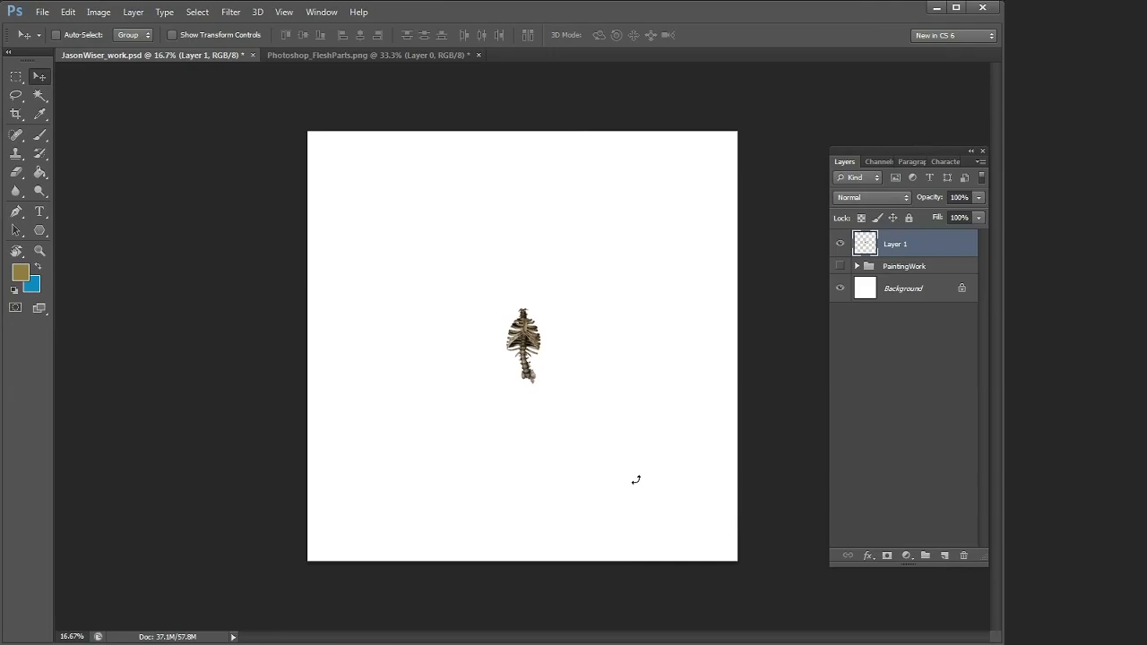
Scale the rib cage proportionally to about 273%, place it near the canvas centre and rotate it about 33° clockwise.
{"action": "key", "text": "ctrl+t"}
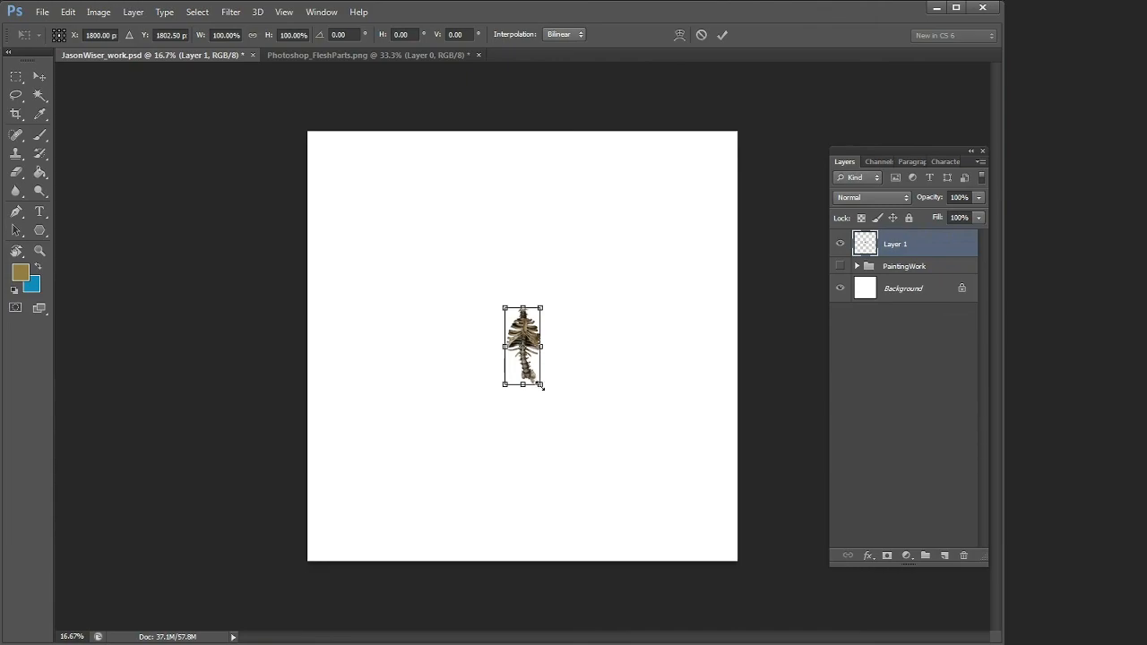
{"action": "left_click_drag", "start_coordinate": [540, 384], "coordinate": [640, 497]}
{"action": "left_click_drag", "start_coordinate": [576, 405], "coordinate": [535, 350]}
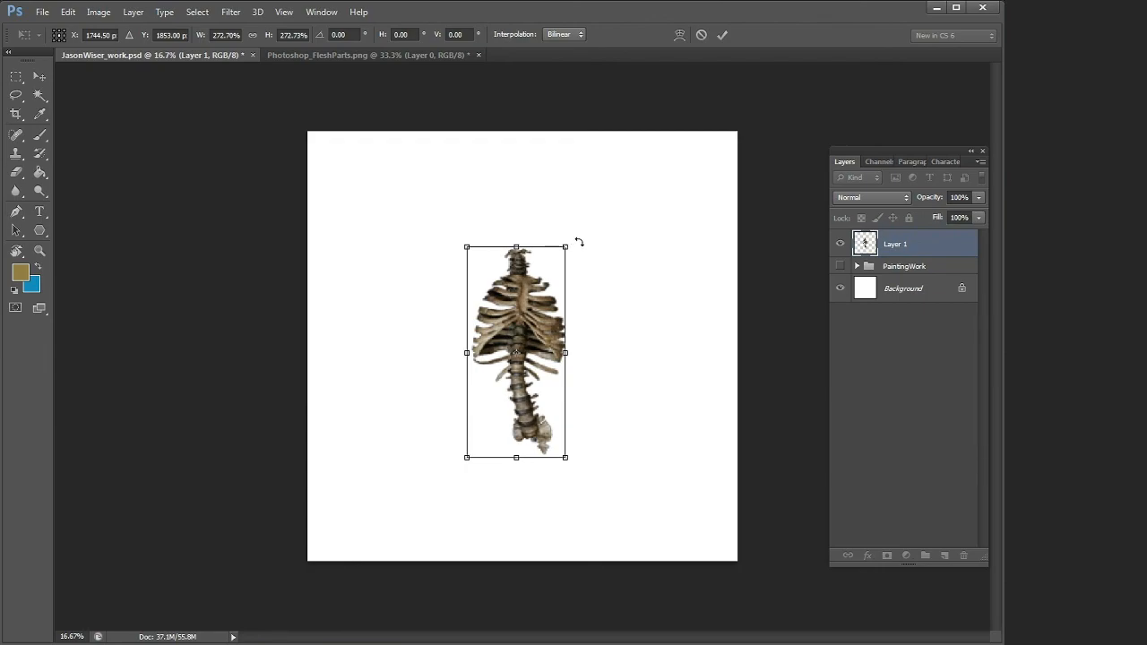
{"action": "left_click_drag", "start_coordinate": [575, 241], "coordinate": [573, 290]}
{"action": "left_click_drag", "start_coordinate": [535, 325], "coordinate": [534, 307]}
{"action": "left_click_drag", "start_coordinate": [598, 239], "coordinate": [593, 301]}
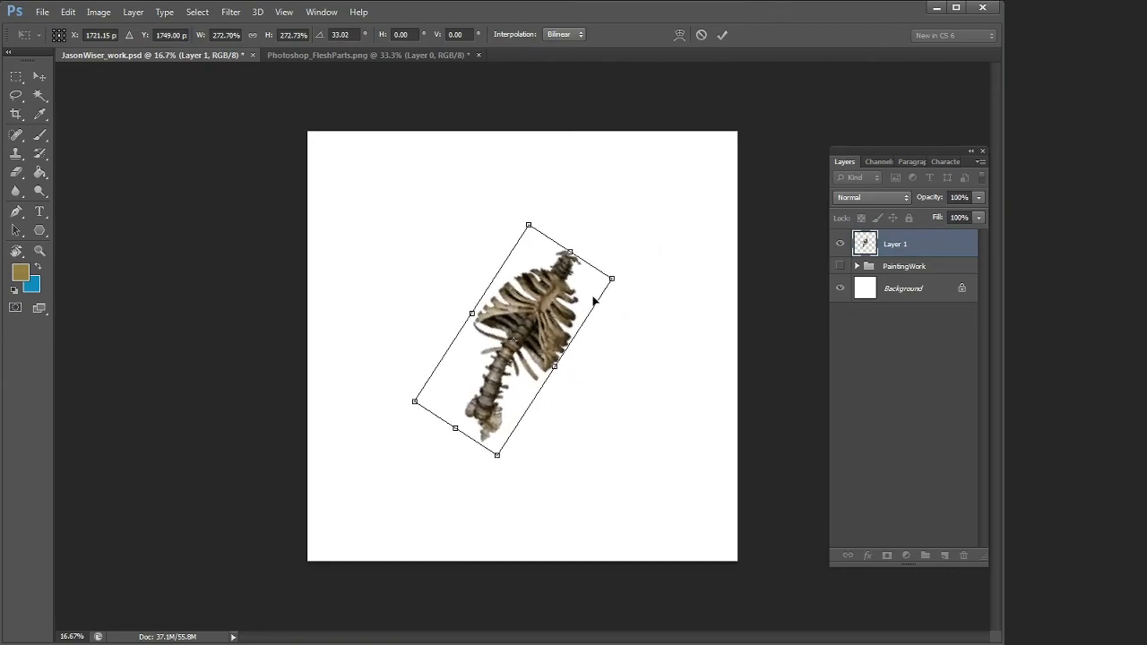
{"action": "key", "text": "Return"}
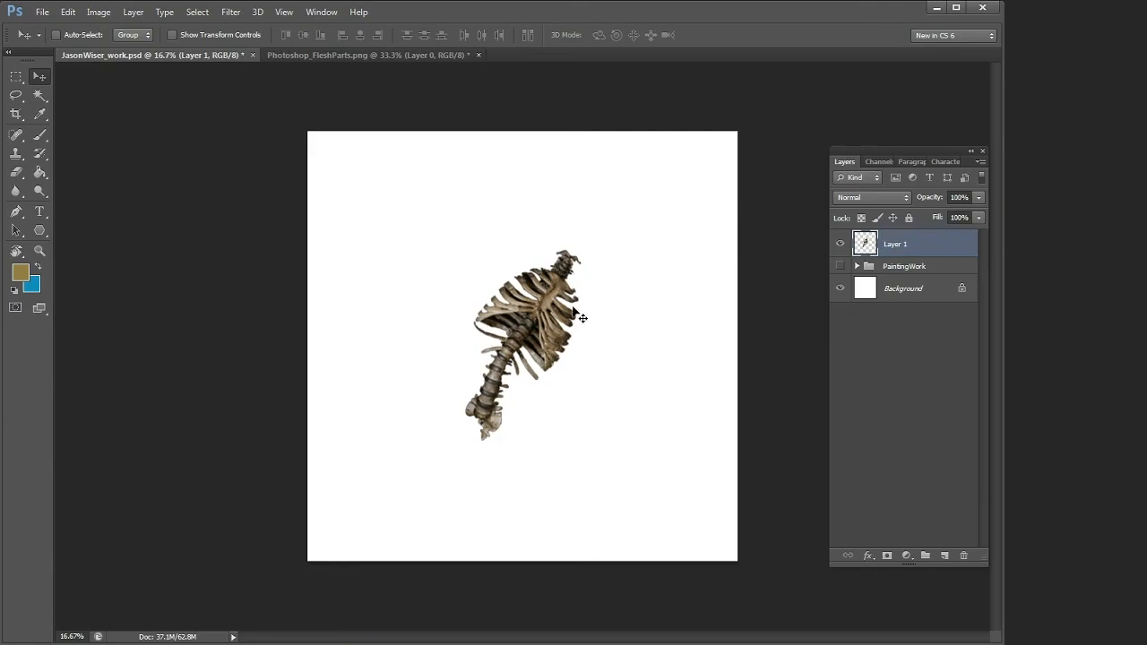
Rotate the canvas view to about -32° and try a few brush strokes beside the rib cage.
{"action": "key", "text": "r"}
{"action": "mouse_move", "coordinate": [627, 341]}
{"action": "left_mouse_down"}
{"action": "mouse_move", "coordinate": [599, 436]}
{"action": "mouse_move", "coordinate": [615, 351]}
{"action": "mouse_move", "coordinate": [585, 271]}
{"action": "mouse_move", "coordinate": [588, 220]}
{"action": "mouse_move", "coordinate": [594, 320]}
{"action": "mouse_move", "coordinate": [594, 302]}
{"action": "left_mouse_up"}
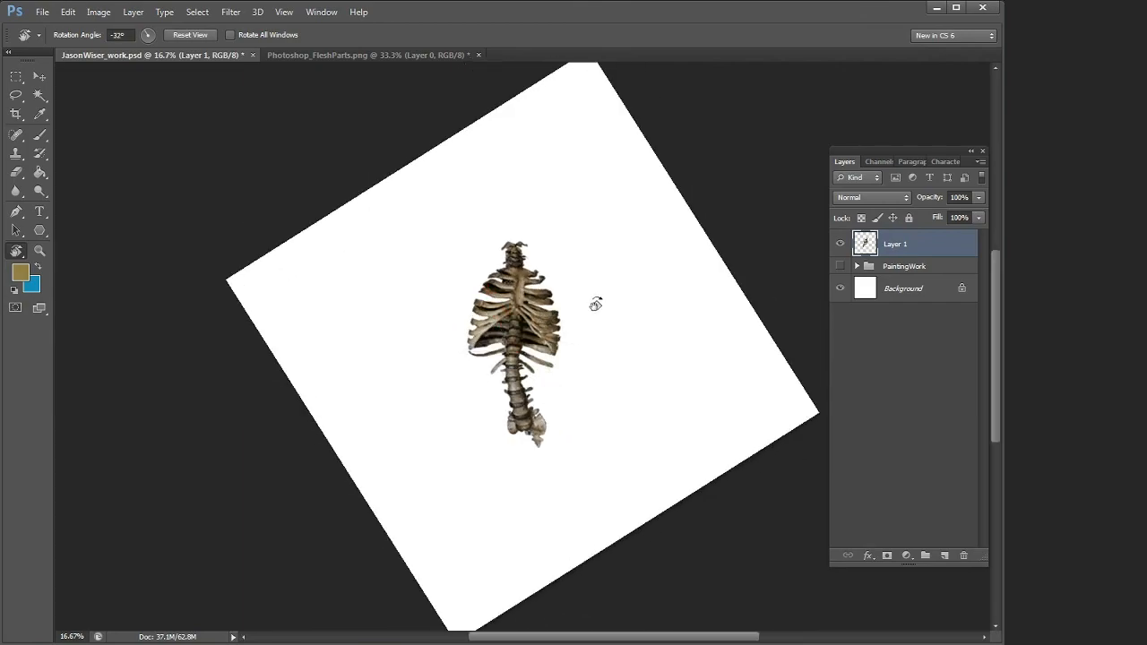
{"action": "left_click", "coordinate": [40, 142]}
{"action": "left_click_drag", "start_coordinate": [374, 340], "coordinate": [370, 362]}
{"action": "left_click_drag", "start_coordinate": [336, 281], "coordinate": [345, 362]}
{"action": "left_click_drag", "start_coordinate": [389, 263], "coordinate": [384, 303]}
Undo the test brush strokes and reset the canvas view rotation.
{"action": "key", "text": "ctrl+alt+z"}
{"action": "key", "text": "ctrl+alt+z"}
{"action": "key", "text": "ctrl+alt+z"}
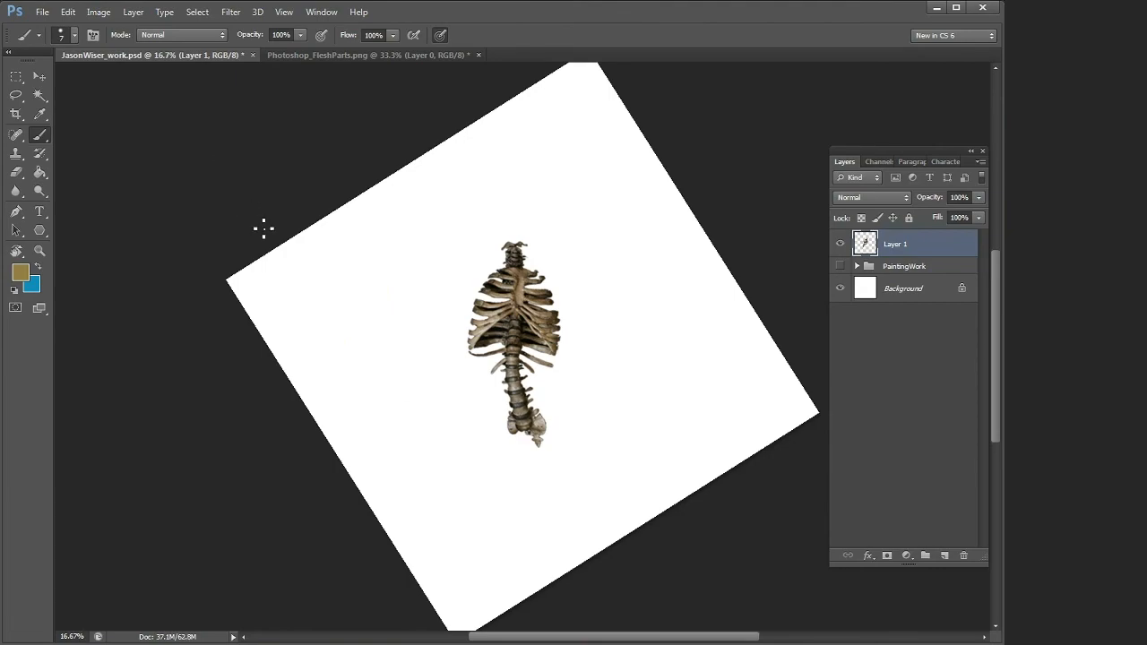
{"action": "key", "text": "r"}
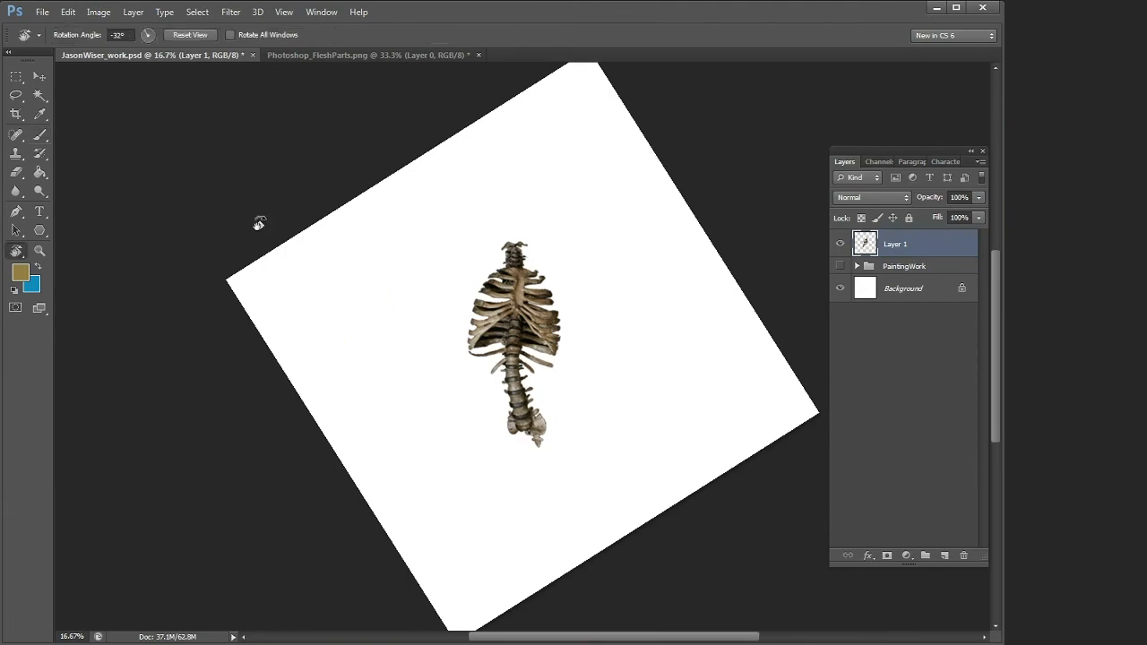
{"action": "left_click", "coordinate": [184, 34]}
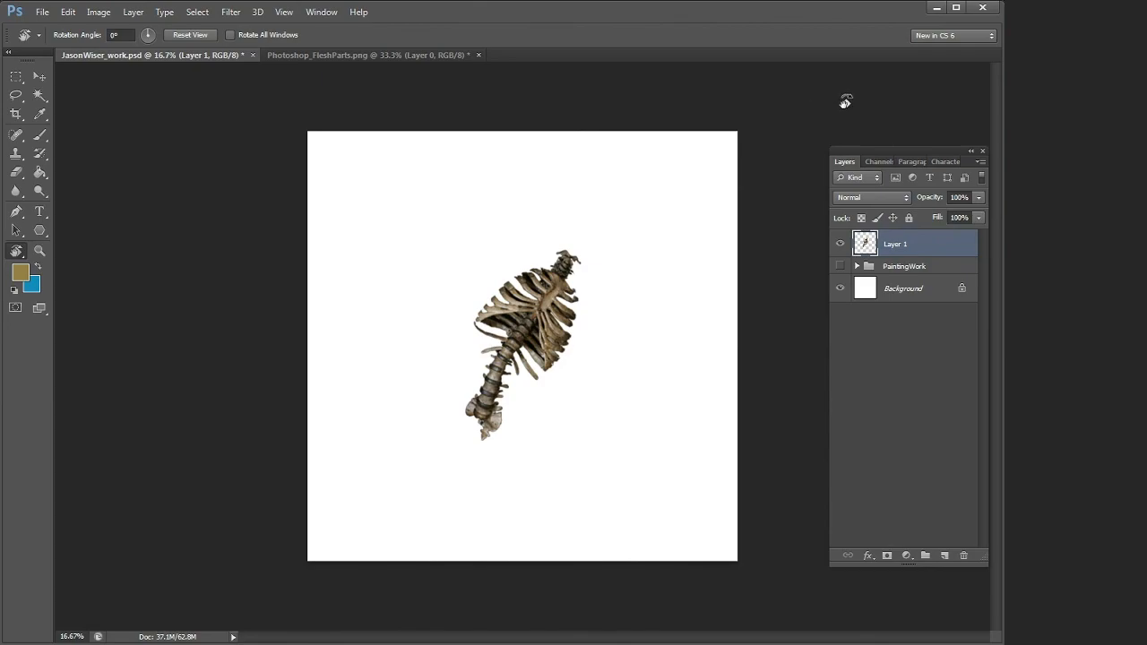
Lasso the bent leg in Photoshop_FleshParts.png and paste it as a new layer in the work document.
{"action": "left_click", "coordinate": [420, 54]}
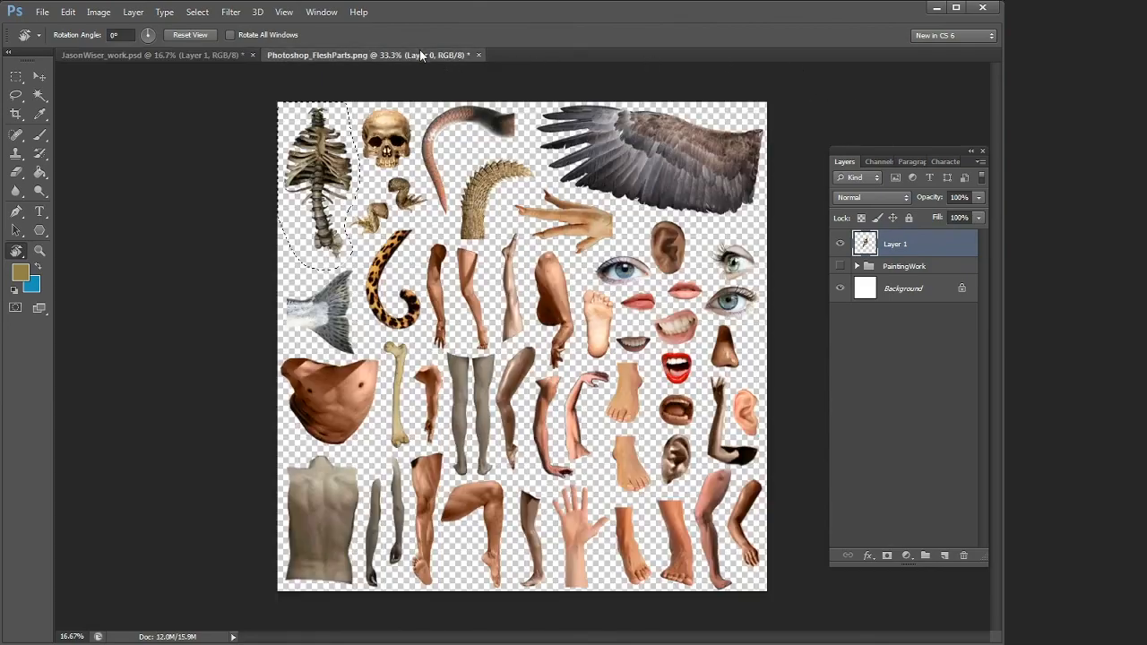
{"action": "left_click", "coordinate": [15, 94]}
{"action": "left_click_drag", "start_coordinate": [447, 488], "coordinate": [448, 484]}
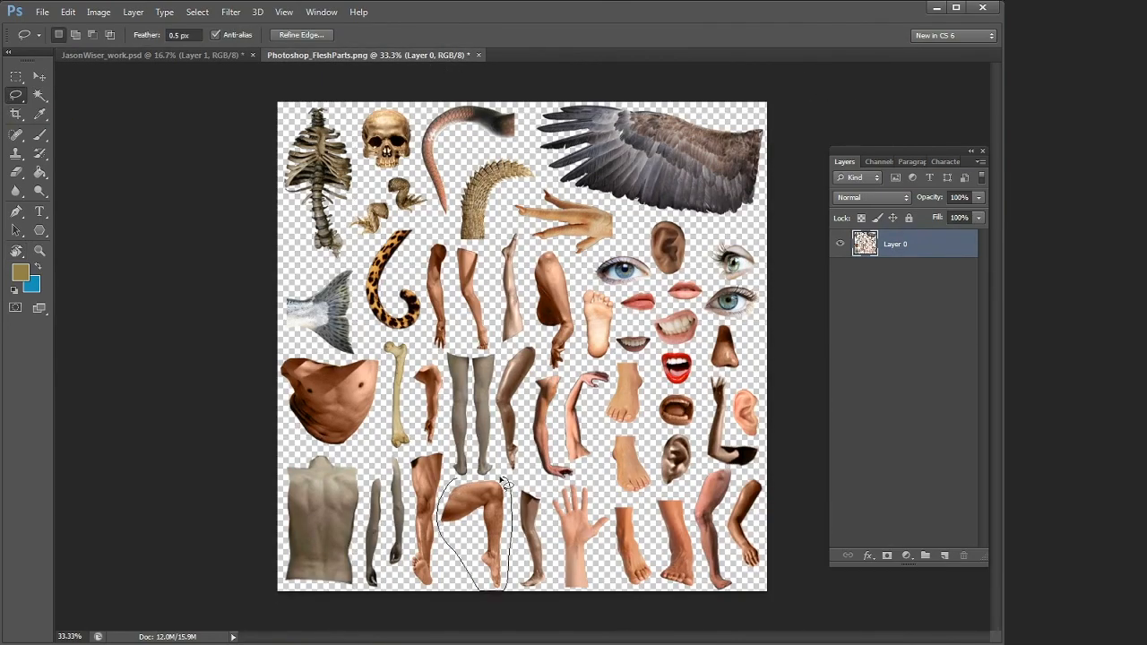
{"action": "left_click", "coordinate": [41, 78]}
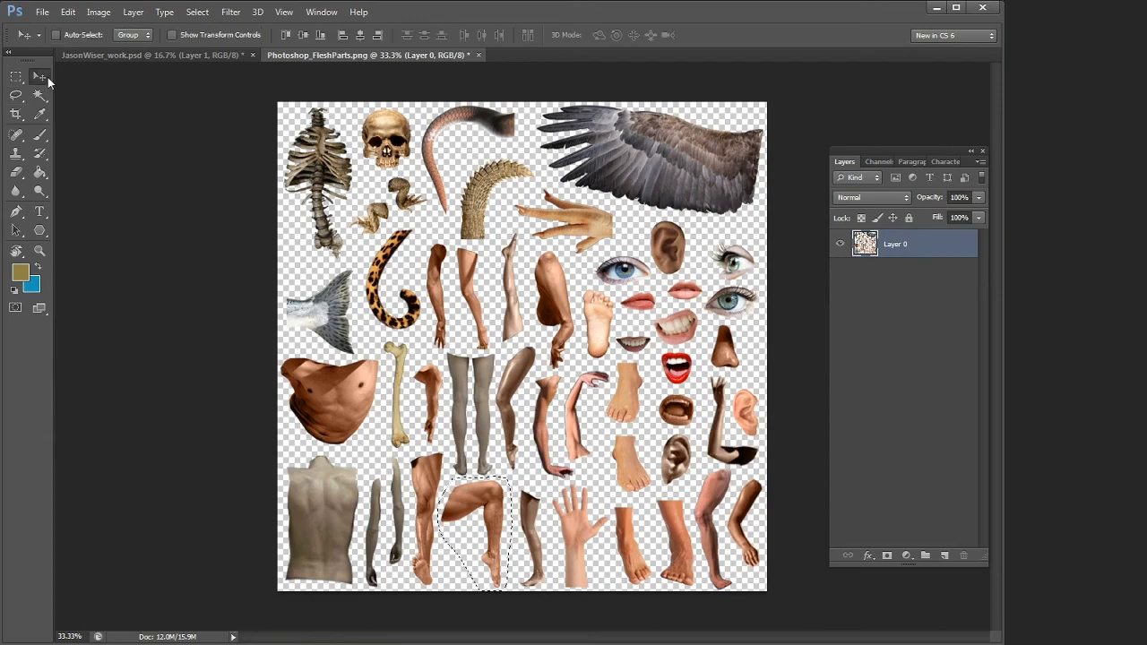
{"action": "left_click", "coordinate": [178, 54]}
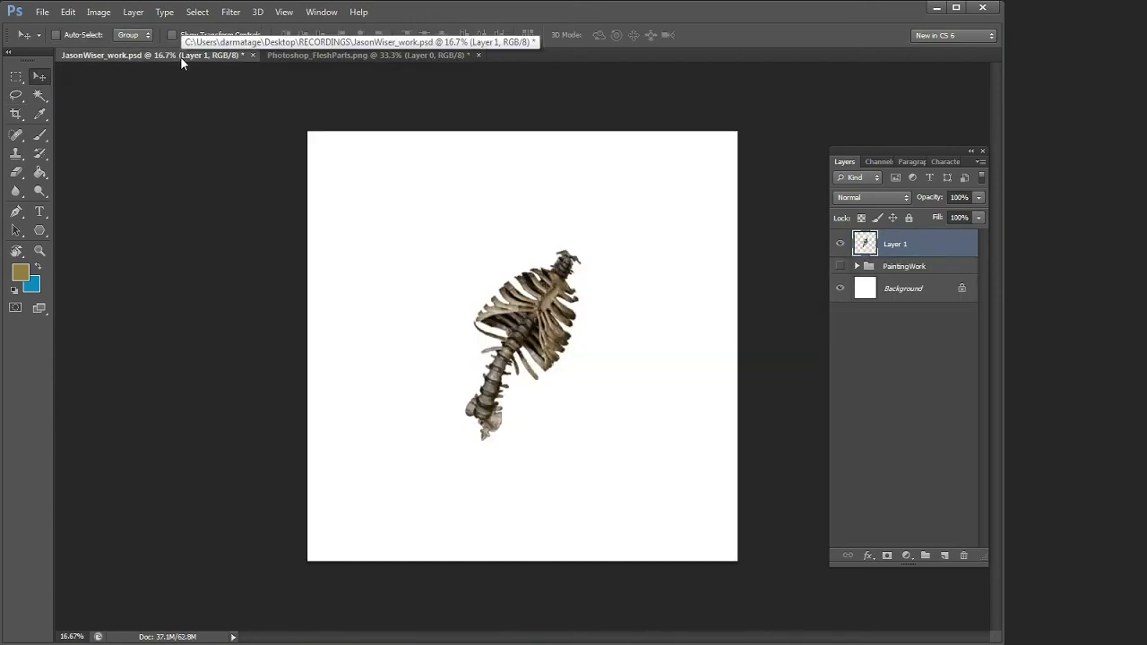
{"action": "key", "text": "ctrl+v"}
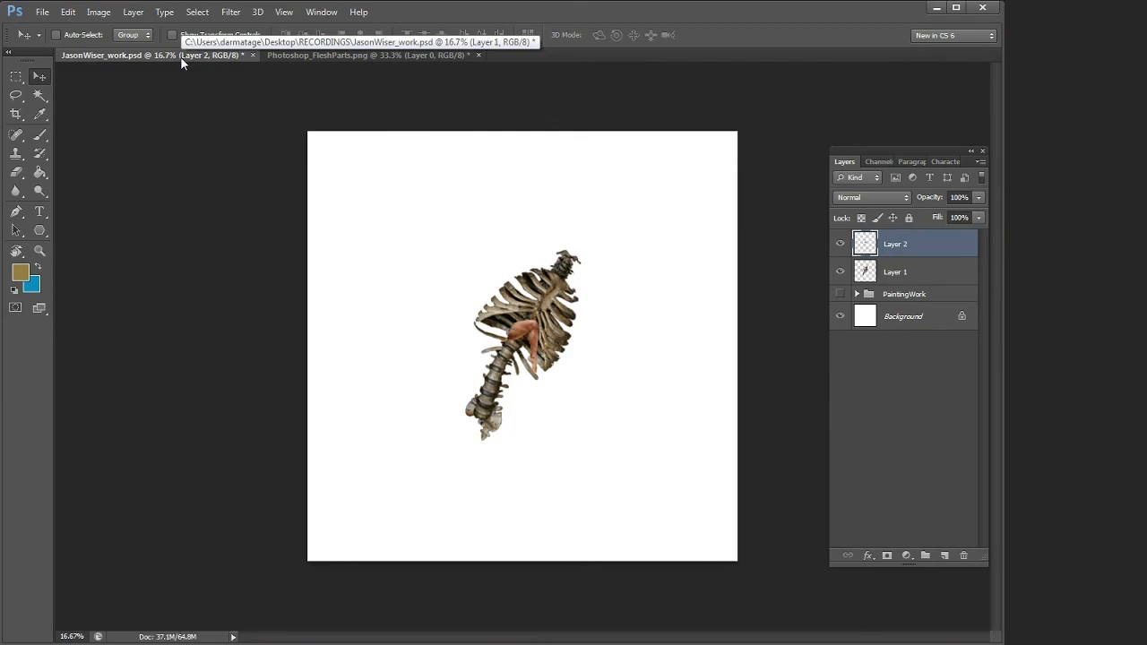
Move the pasted leg below the rib cage and enlarge it with Free Transform.
{"action": "left_click_drag", "start_coordinate": [526, 333], "coordinate": [550, 441]}
{"action": "key", "text": "ctrl+t"}
{"action": "left_click_drag", "start_coordinate": [569, 538], "coordinate": [546, 548]}
{"action": "left_click_drag", "start_coordinate": [548, 425], "coordinate": [544, 424]}
{"action": "key", "text": "Return"}
Place Layer 2 beneath Layer 1 and tuck the leg's thigh behind the base of the spine.
{"action": "left_click_drag", "start_coordinate": [901, 248], "coordinate": [902, 274]}
{"action": "mouse_move", "coordinate": [533, 427]}
{"action": "left_mouse_down"}
{"action": "mouse_move", "coordinate": [536, 417]}
{"action": "mouse_move", "coordinate": [479, 429]}
{"action": "mouse_move", "coordinate": [482, 420]}
{"action": "left_mouse_up"}
{"action": "key", "text": "e"}
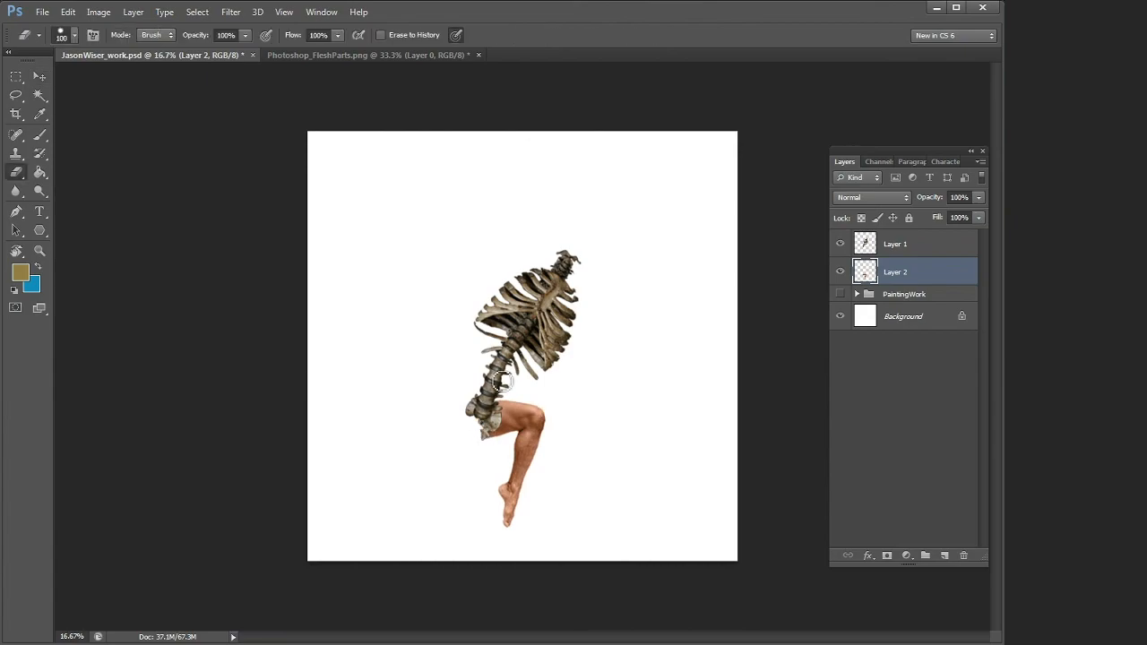
{"action": "left_click", "coordinate": [39, 78]}
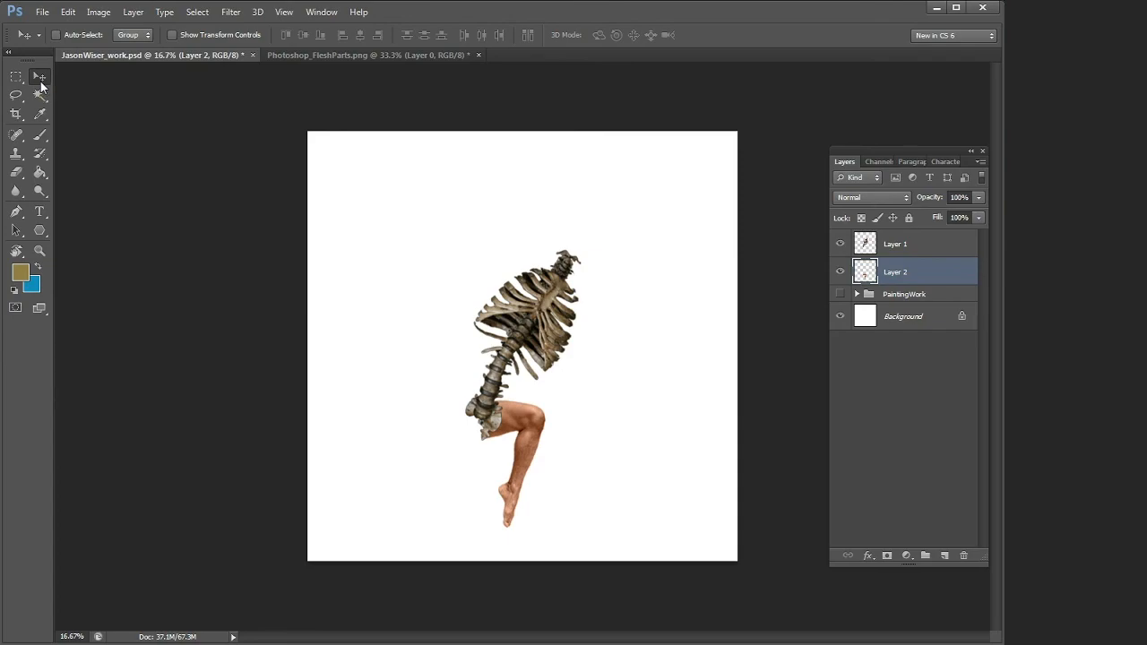
Duplicate the leg and mirror the copy so it attaches to the other side of the spine's base.
{"action": "key", "text": "ctrl+j"}
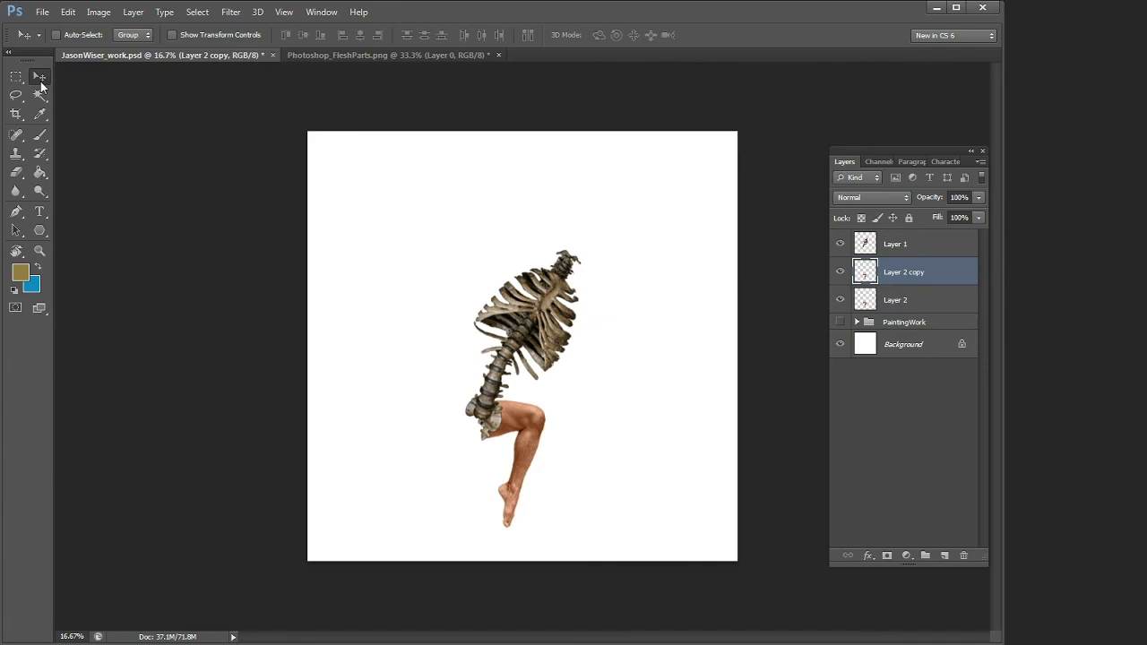
{"action": "key", "text": "ctrl+z"}
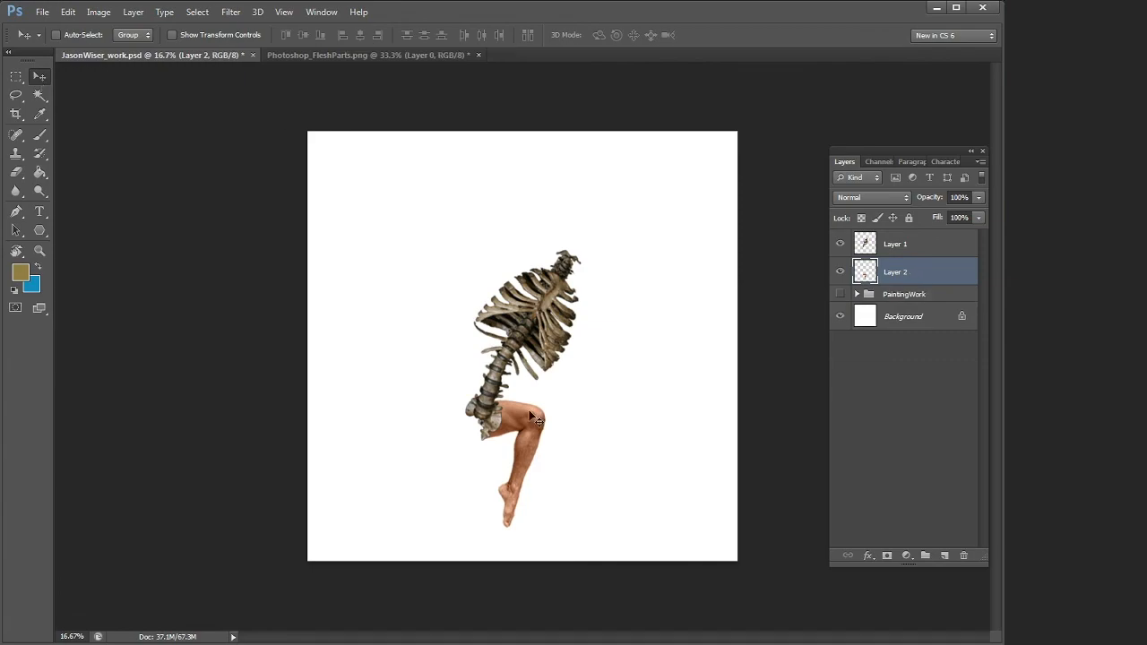
{"action": "left_click_drag", "start_coordinate": [523, 447], "coordinate": [404, 423]}
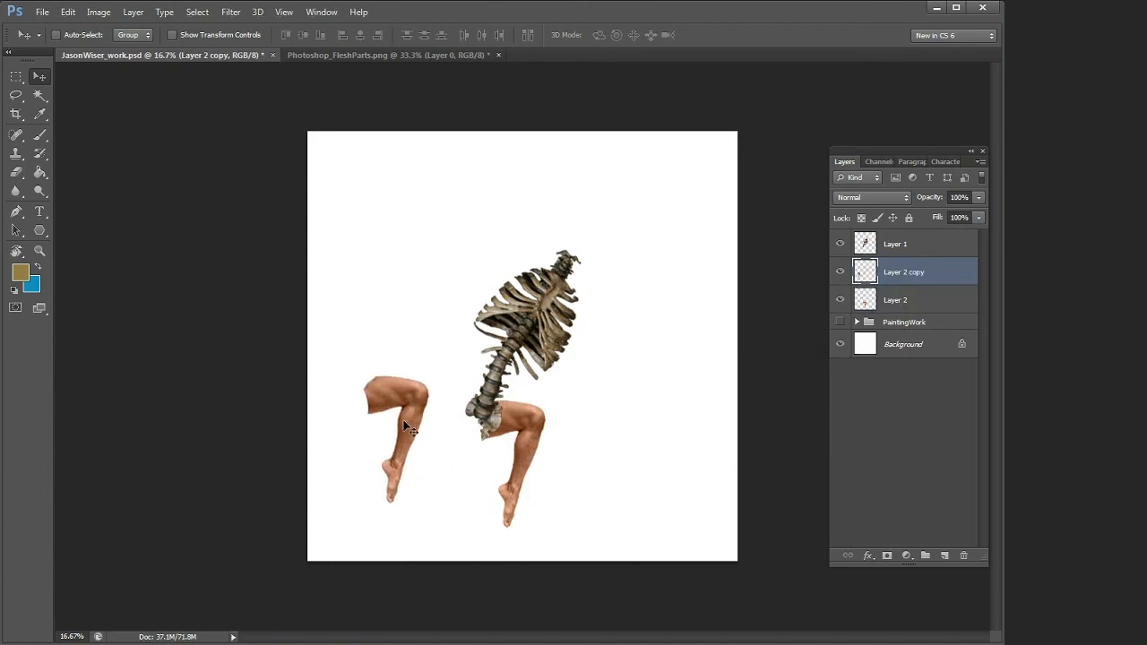
{"action": "key", "text": "ctrl+t"}
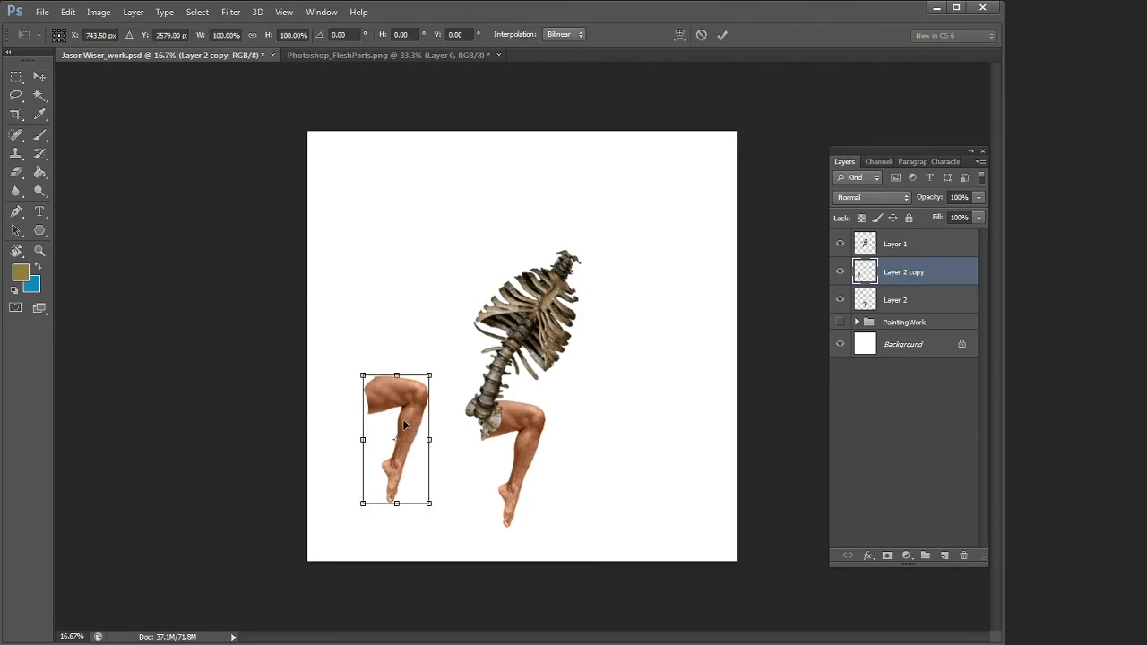
{"action": "left_click_drag", "start_coordinate": [361, 440], "coordinate": [467, 481]}
{"action": "key", "text": "Return"}
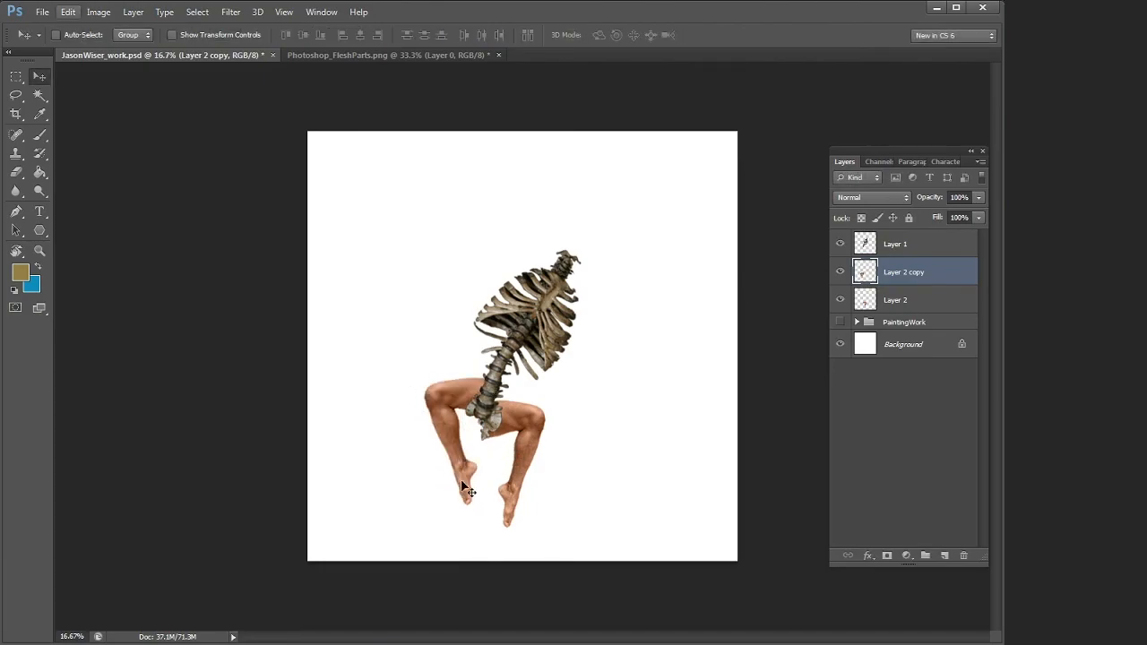
Try flipping the leg on Layer 2 copy horizontally.
{"action": "left_click", "coordinate": [68, 12]}
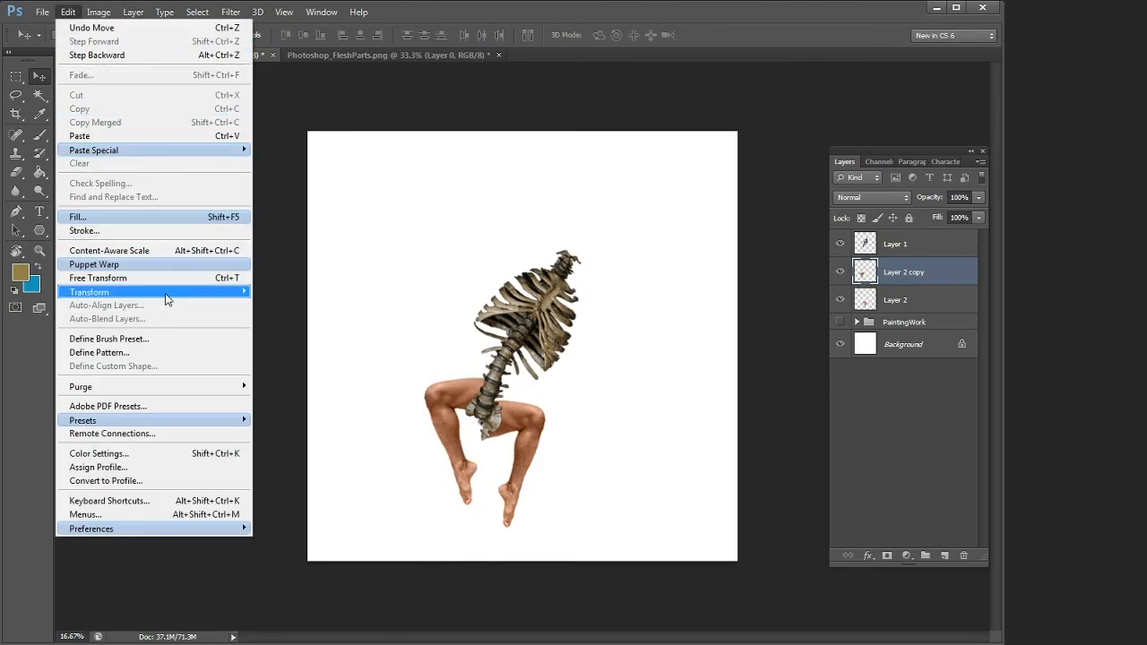
{"action": "mouse_move", "coordinate": [170, 297]}
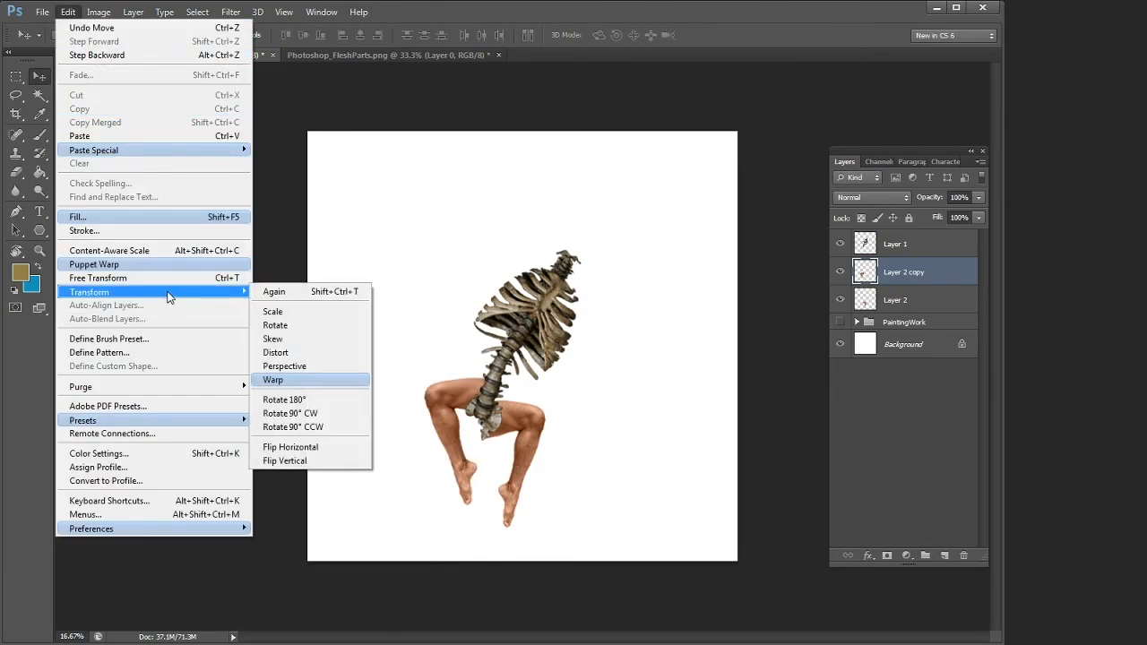
{"action": "left_click", "coordinate": [323, 451]}
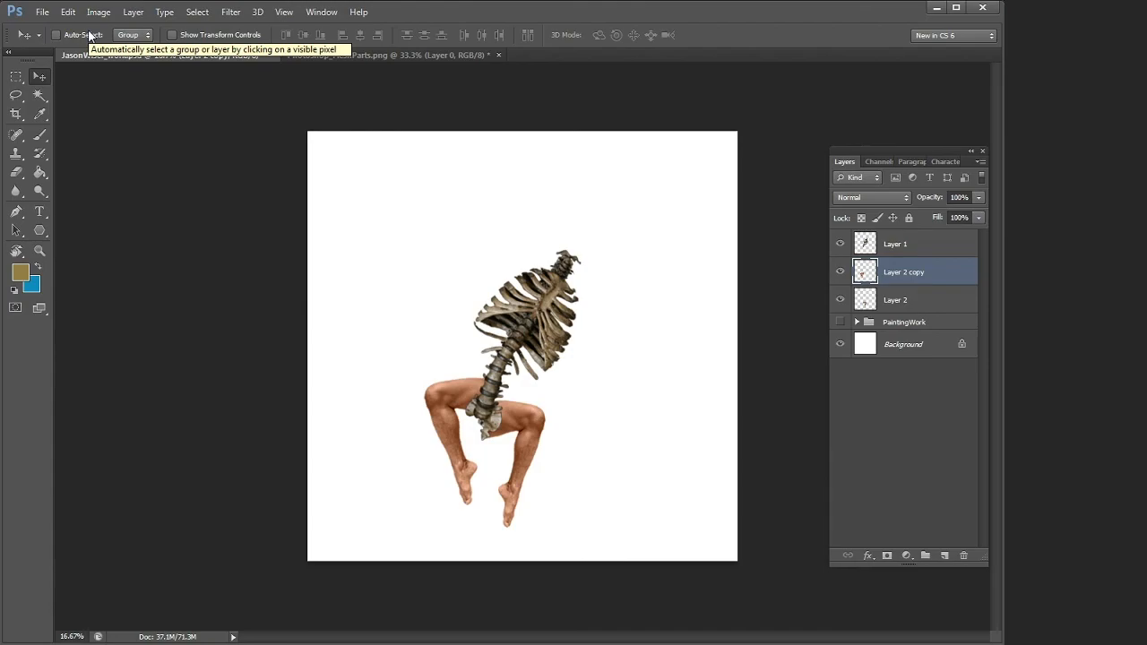
Duplicate the mirrored leg up to the rib cage's left shoulder and rotate the copy to form a raised arm.
{"action": "left_click_drag", "start_coordinate": [447, 400], "coordinate": [516, 247], "text": "alt"}
{"action": "key", "text": "ctrl+t"}
{"action": "left_click_drag", "start_coordinate": [501, 280], "coordinate": [515, 253]}
{"action": "key", "text": "Return"}
Duplicate the leg once more and rotate it into an upward-bent arm behind the right side of the ribs.
{"action": "left_click_drag", "start_coordinate": [539, 311], "coordinate": [642, 396], "text": "alt"}
{"action": "key", "text": "ctrl+t"}
{"action": "left_click_drag", "start_coordinate": [507, 416], "coordinate": [604, 265]}
{"action": "left_click_drag", "start_coordinate": [557, 390], "coordinate": [582, 330]}
{"action": "key", "text": "Return"}
Copy the blue eye from Photoshop_FleshParts.png into the work document and fit it onto the knee of the upper-left limb.
{"action": "left_click", "coordinate": [445, 56]}
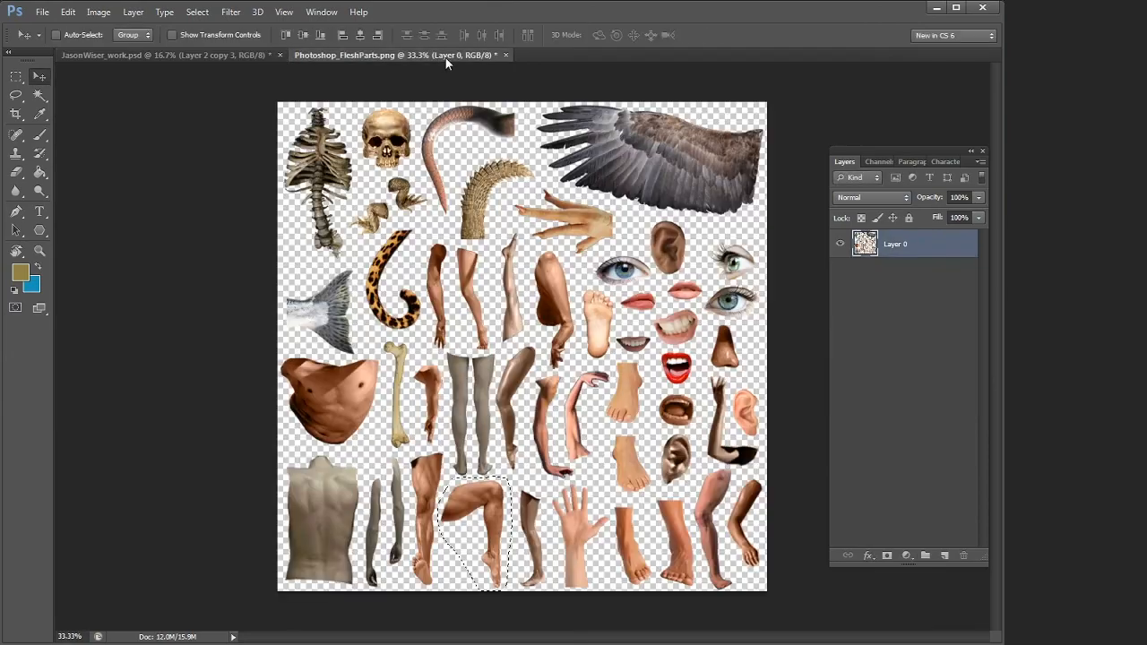
{"action": "key", "text": "l"}
{"action": "mouse_move", "coordinate": [596, 266]}
{"action": "left_mouse_down"}
{"action": "mouse_move", "coordinate": [224, 53]}
{"action": "mouse_move", "coordinate": [615, 417]}
{"action": "mouse_move", "coordinate": [538, 356]}
{"action": "mouse_move", "coordinate": [526, 260]}
{"action": "mouse_move", "coordinate": [479, 275]}
{"action": "left_mouse_up"}
{"action": "key", "text": "v"}
{"action": "key", "text": "ctrl+t"}
{"action": "mouse_move", "coordinate": [515, 260]}
{"action": "left_mouse_down"}
{"action": "mouse_move", "coordinate": [525, 248]}
{"action": "mouse_move", "coordinate": [511, 260]}
{"action": "left_mouse_up"}
{"action": "key", "text": "Return"}
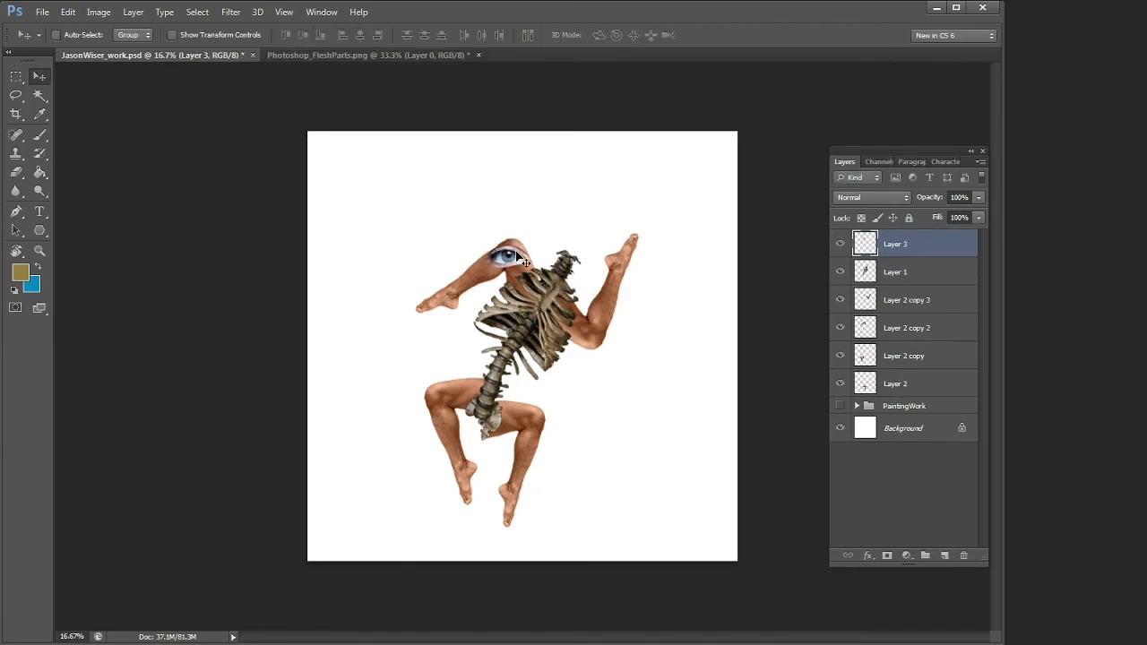
Blend the pasted eye's edges into the knee on Layer 3 using a size 25 Eraser at 20% opacity.
{"action": "key", "text": "z"}
{"action": "left_click", "coordinate": [506, 236]}
{"action": "left_click", "coordinate": [506, 236]}
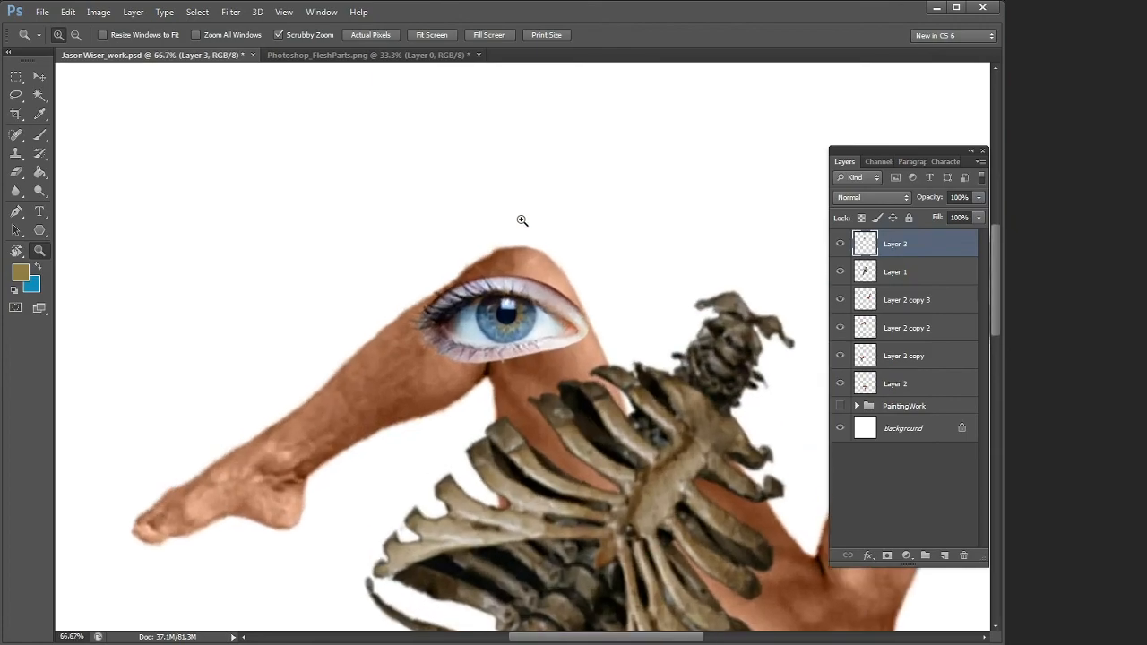
{"action": "left_click", "coordinate": [15, 172]}
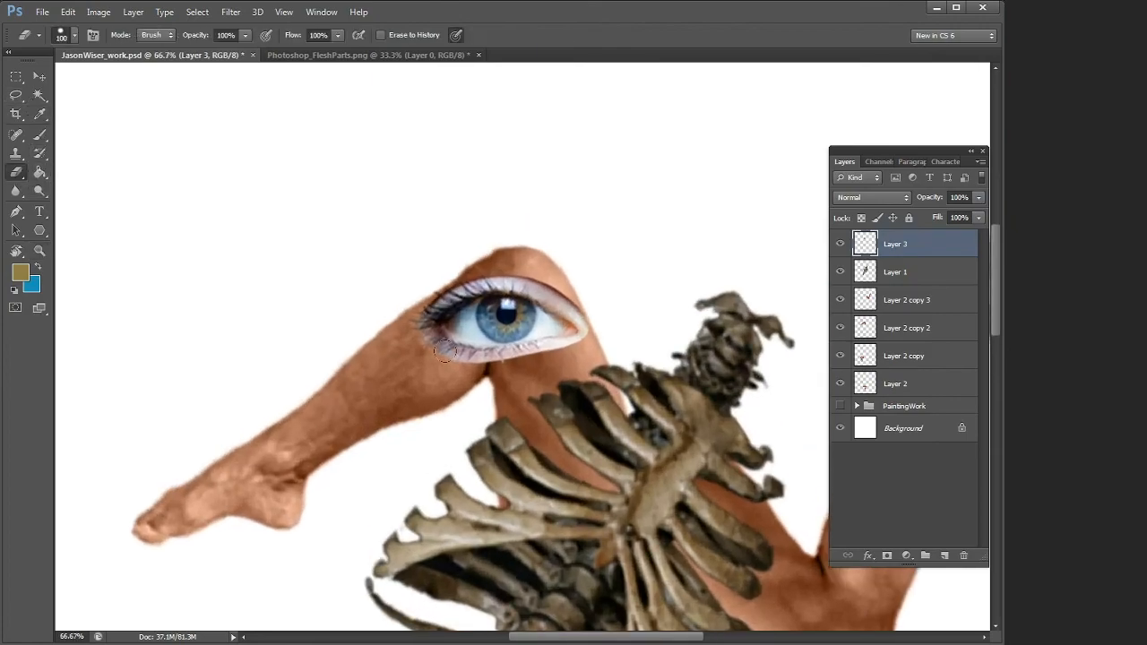
{"action": "key", "text": "bracketleft"}
{"action": "key", "text": "bracketleft"}
{"action": "left_click_drag", "start_coordinate": [227, 36], "coordinate": [189, 76]}
{"action": "mouse_move", "coordinate": [572, 352]}
{"action": "left_mouse_down"}
{"action": "mouse_move", "coordinate": [557, 353]}
{"action": "mouse_move", "coordinate": [591, 344]}
{"action": "mouse_move", "coordinate": [538, 365]}
{"action": "left_mouse_up"}
{"action": "left_click_drag", "start_coordinate": [225, 36], "coordinate": [190, 74]}
{"action": "left_click", "coordinate": [516, 363]}
{"action": "left_click", "coordinate": [535, 360]}
{"action": "left_click_drag", "start_coordinate": [535, 359], "coordinate": [567, 349]}
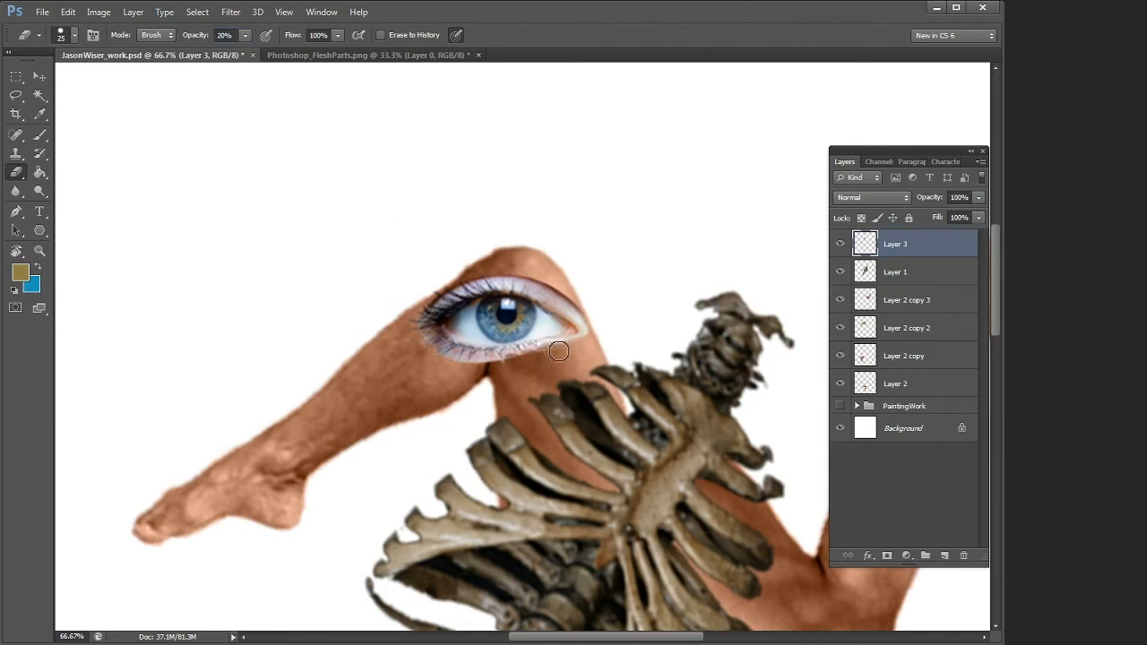
{"action": "left_click_drag", "start_coordinate": [490, 365], "coordinate": [477, 362]}
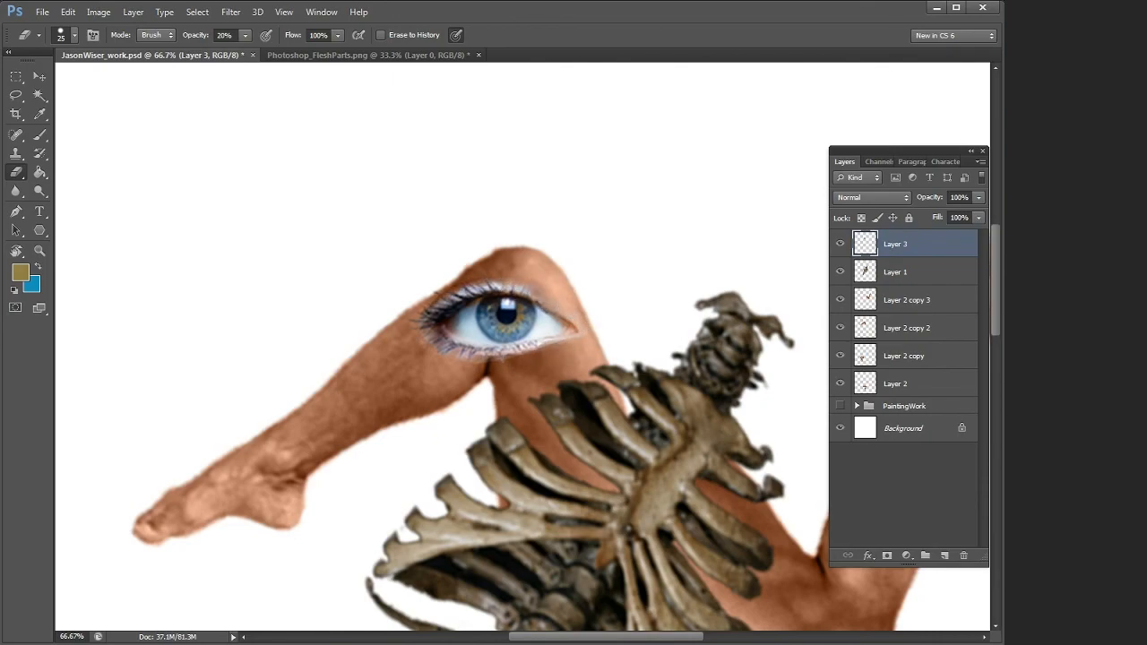
Copy the feathered wing from Photoshop_FleshParts.png into the work document and place its layer beneath Layer 2.
{"action": "left_click", "coordinate": [39, 251]}
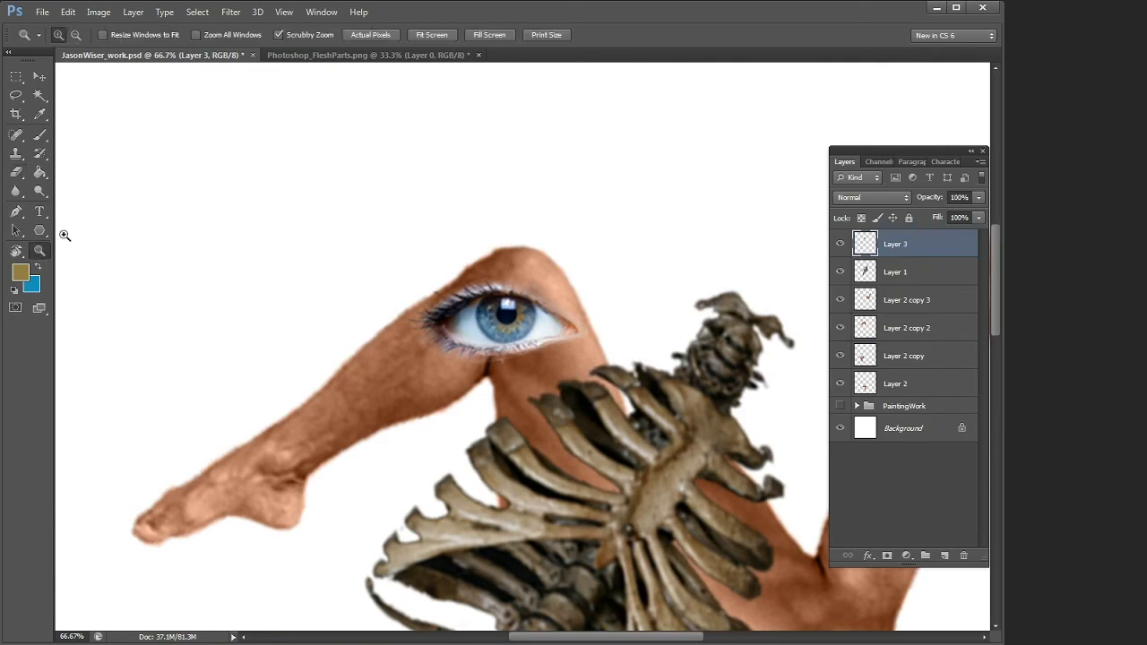
{"action": "left_click", "coordinate": [617, 385], "text": "alt"}
{"action": "left_click", "coordinate": [617, 384], "text": "alt"}
{"action": "left_click", "coordinate": [618, 385], "text": "alt"}
{"action": "left_click", "coordinate": [39, 78]}
{"action": "left_click", "coordinate": [309, 55]}
{"action": "left_click", "coordinate": [18, 96]}
{"action": "mouse_move", "coordinate": [735, 229]}
{"action": "left_mouse_down"}
{"action": "mouse_move", "coordinate": [678, 87]}
{"action": "mouse_move", "coordinate": [737, 228]}
{"action": "left_mouse_up"}
{"action": "left_click", "coordinate": [40, 77]}
{"action": "left_click_drag", "start_coordinate": [649, 162], "coordinate": [196, 64]}
{"action": "left_click", "coordinate": [196, 59]}
{"action": "key", "text": "ctrl+v"}
{"action": "left_click_drag", "start_coordinate": [615, 349], "coordinate": [387, 345]}
{"action": "left_click_drag", "start_coordinate": [905, 243], "coordinate": [904, 424]}
Move, rotate and scale the wing so its base sits behind the lower spine on the creature's left side.
{"action": "left_click_drag", "start_coordinate": [356, 362], "coordinate": [459, 416]}
{"action": "key", "text": "ctrl+t"}
{"action": "left_click_drag", "start_coordinate": [315, 357], "coordinate": [233, 315]}
{"action": "left_click_drag", "start_coordinate": [500, 455], "coordinate": [481, 478]}
{"action": "left_click_drag", "start_coordinate": [444, 380], "coordinate": [443, 373]}
{"action": "key", "text": "Return"}
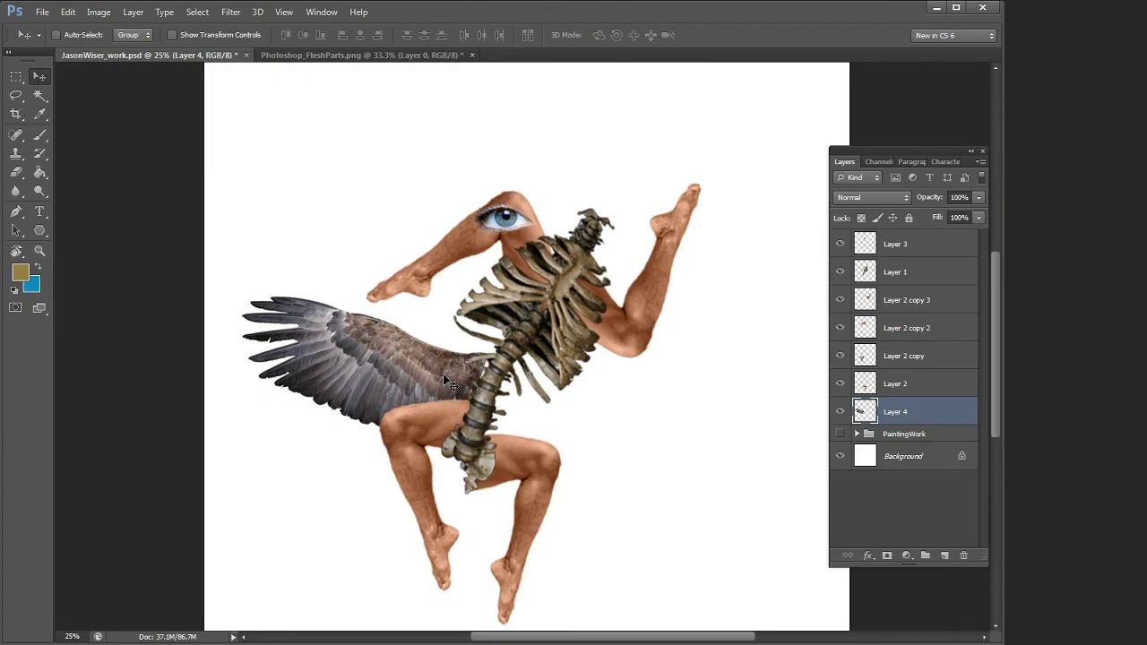
{"action": "mouse_move", "coordinate": [436, 367]}
{"action": "left_mouse_down"}
{"action": "mouse_move", "coordinate": [424, 372]}
{"action": "mouse_move", "coordinate": [438, 369]}
{"action": "left_mouse_up"}
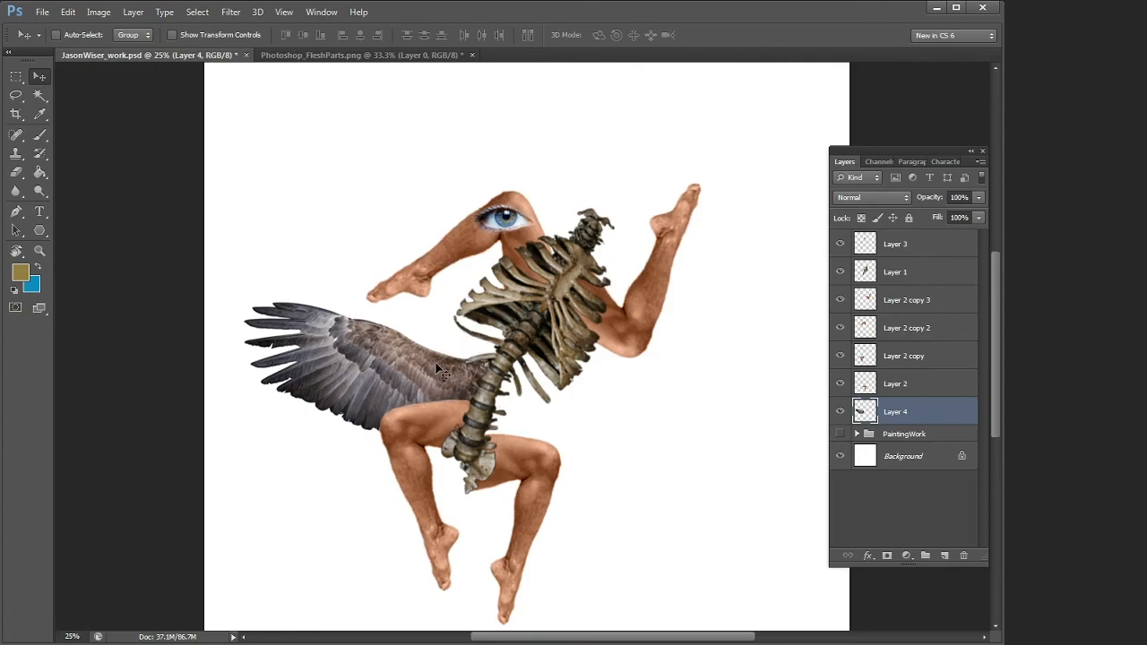
Distort the wing on Layer 4 so its feathered tip flares upward and outward away from the spine.
{"action": "left_click", "coordinate": [68, 12]}
{"action": "mouse_move", "coordinate": [158, 293]}
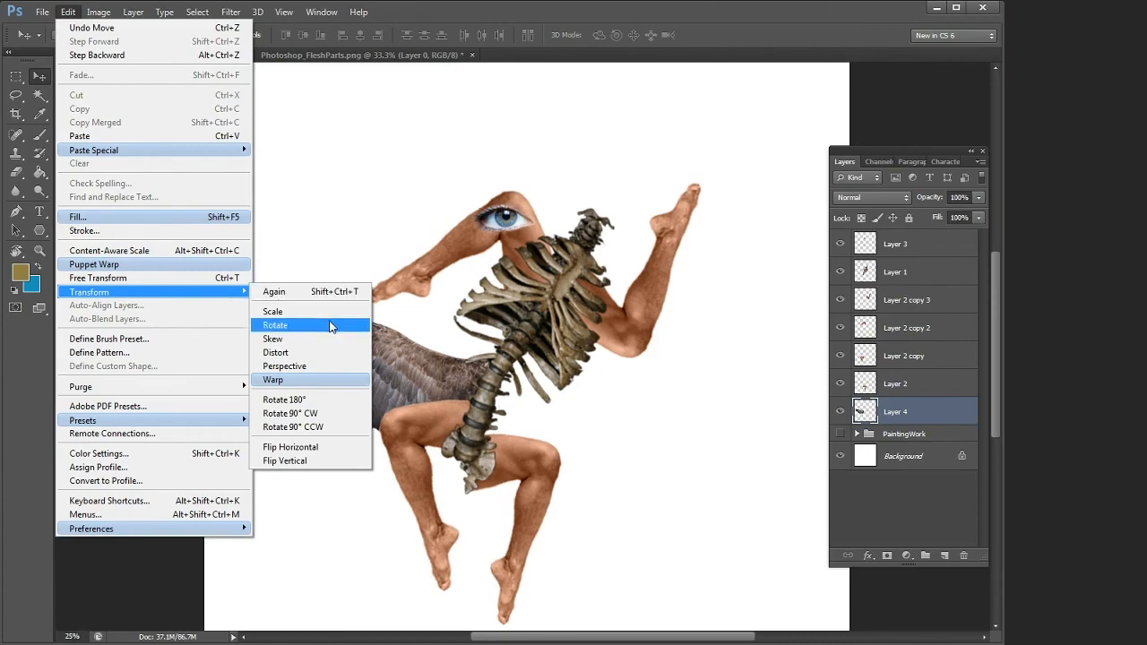
{"action": "left_click", "coordinate": [313, 341]}
{"action": "left_click_drag", "start_coordinate": [245, 303], "coordinate": [245, 247]}
{"action": "left_click_drag", "start_coordinate": [243, 448], "coordinate": [223, 457]}
{"action": "left_click_drag", "start_coordinate": [239, 251], "coordinate": [231, 163]}
{"action": "left_click_drag", "start_coordinate": [222, 458], "coordinate": [157, 538]}
{"action": "left_click_drag", "start_coordinate": [372, 378], "coordinate": [354, 385]}
Warp the wing into an upward curve, with its feather tips raised and its base tucked behind the spine.
{"action": "left_click", "coordinate": [67, 12]}
{"action": "mouse_move", "coordinate": [164, 298]}
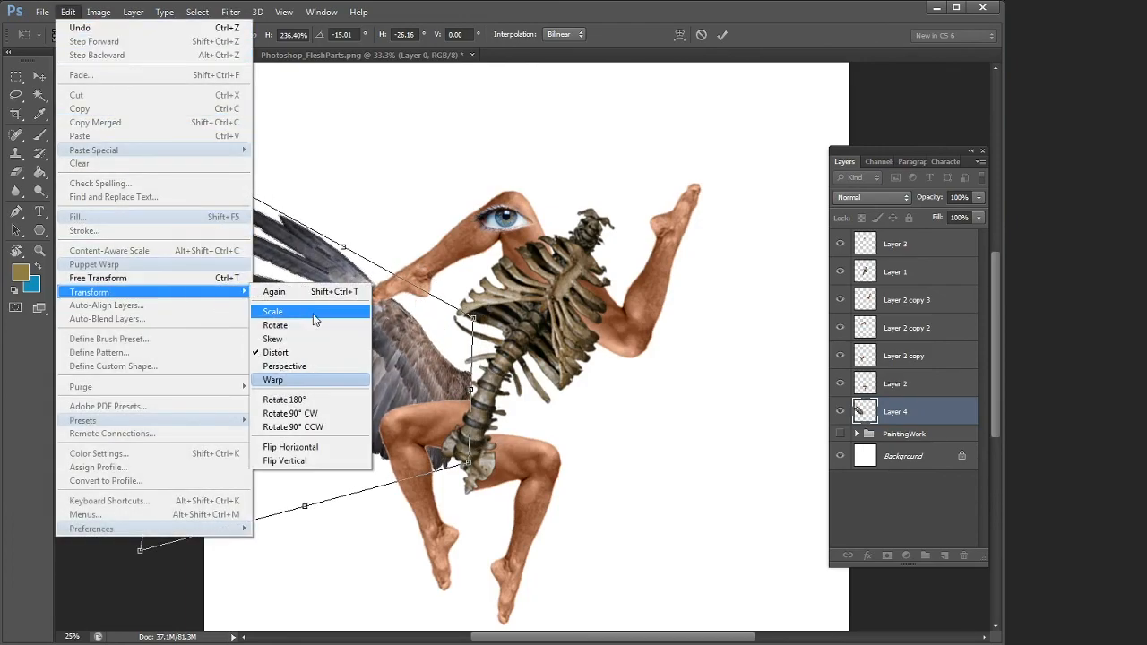
{"action": "left_click", "coordinate": [325, 381]}
{"action": "left_click_drag", "start_coordinate": [365, 380], "coordinate": [362, 392]}
{"action": "left_click_drag", "start_coordinate": [260, 231], "coordinate": [287, 226]}
{"action": "left_click_drag", "start_coordinate": [225, 176], "coordinate": [260, 162]}
{"action": "left_click_drag", "start_coordinate": [193, 517], "coordinate": [235, 488]}
{"action": "left_click_drag", "start_coordinate": [446, 381], "coordinate": [463, 387]}
{"action": "left_click_drag", "start_coordinate": [360, 346], "coordinate": [346, 351]}
{"action": "left_click_drag", "start_coordinate": [474, 318], "coordinate": [507, 326]}
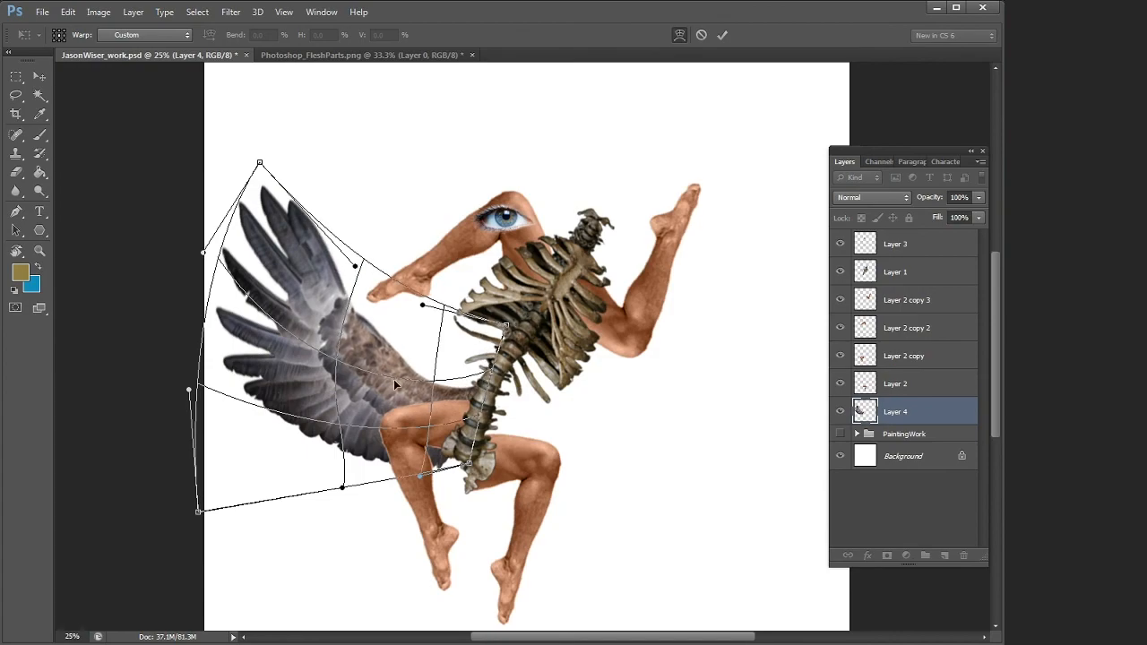
{"action": "left_click", "coordinate": [38, 80]}
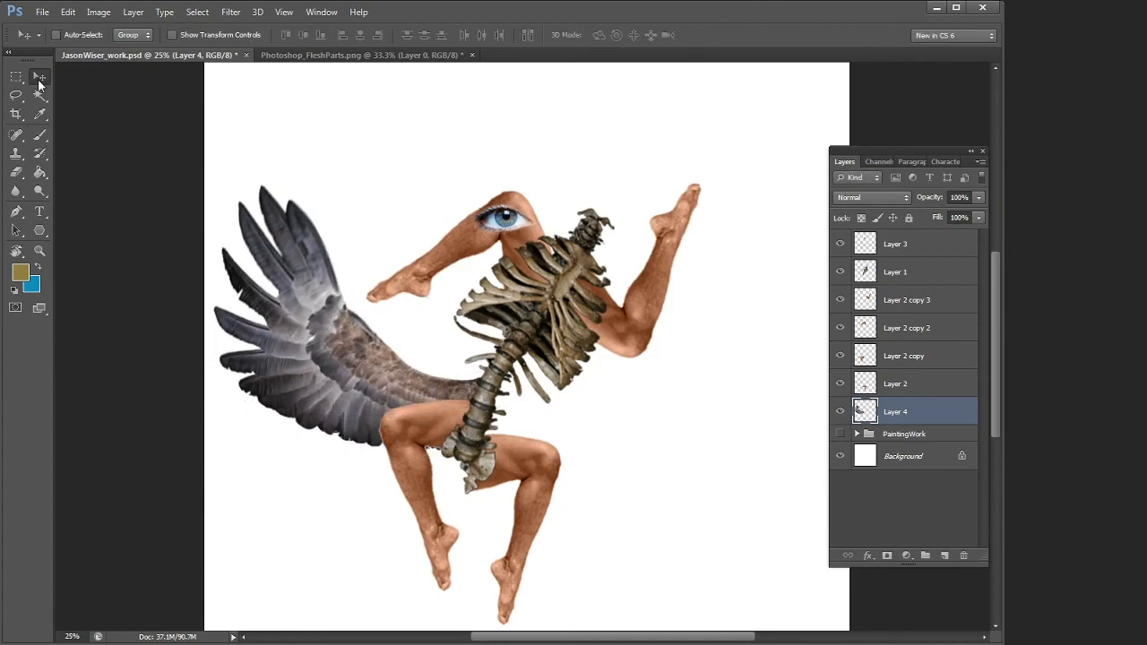
Duplicate the wing to the opposite side of the spine, flip the copy horizontally and rotate it about 33 degrees.
{"action": "left_click_drag", "start_coordinate": [359, 384], "coordinate": [656, 487], "text": "alt"}
{"action": "left_click", "coordinate": [67, 12]}
{"action": "left_click", "coordinate": [295, 446]}
{"action": "key", "text": "ctrl+t"}
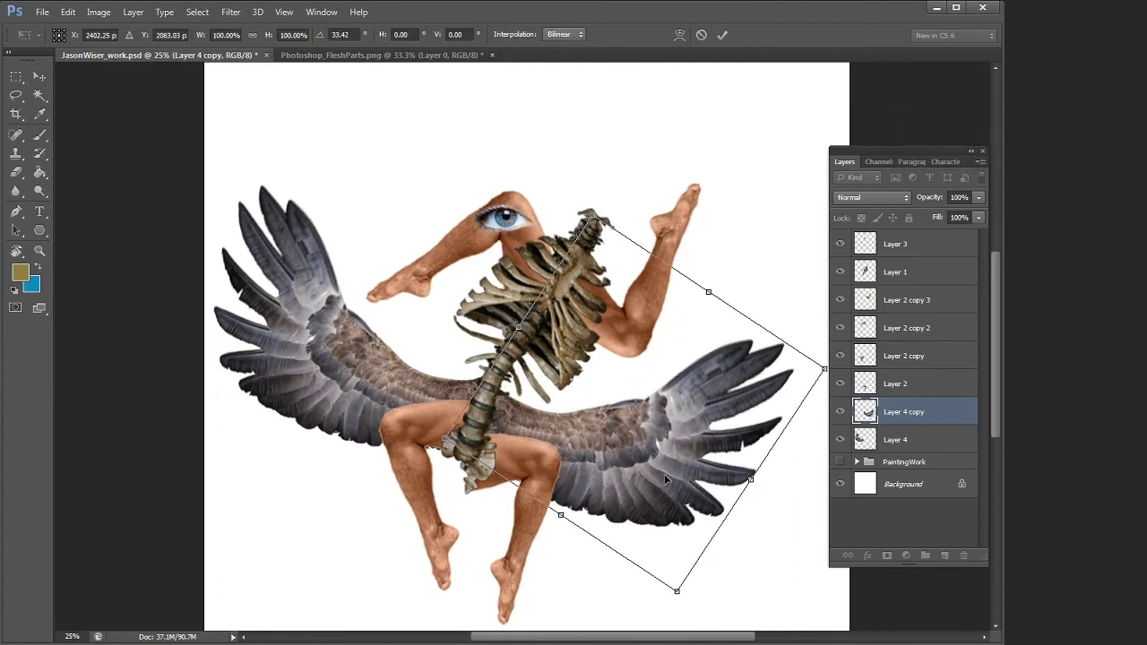
{"action": "key", "text": "Return"}
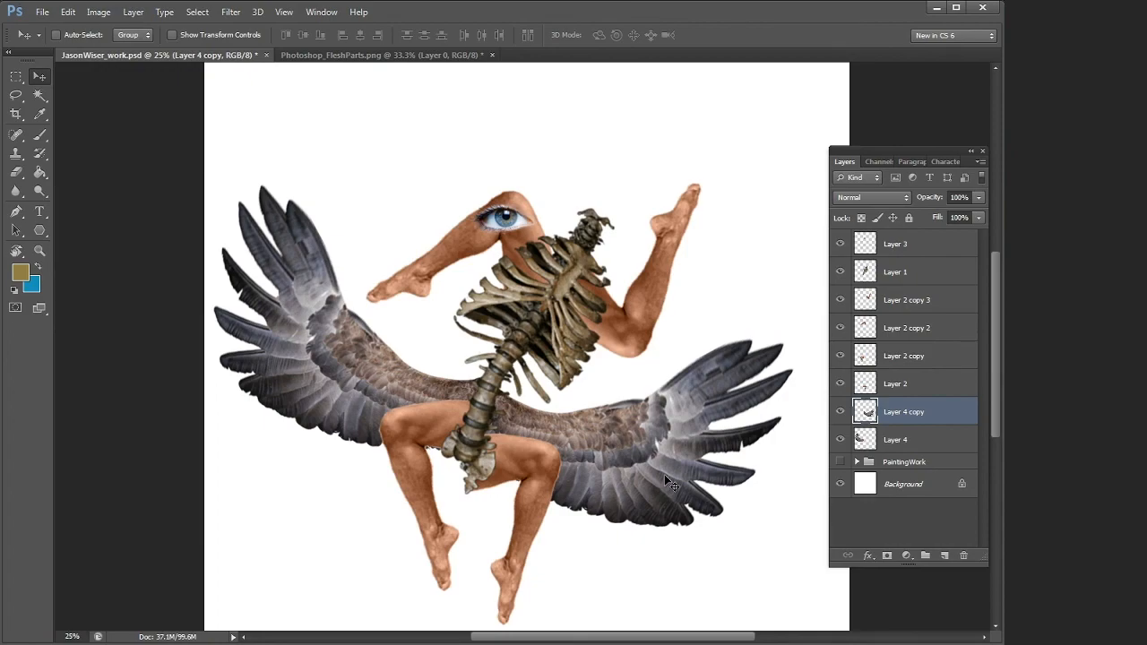
Add a Hue/Saturation adjustment layer above Layer 3 with Hue -73, Saturation -33 and Lightness -23.
{"action": "left_click", "coordinate": [934, 247]}
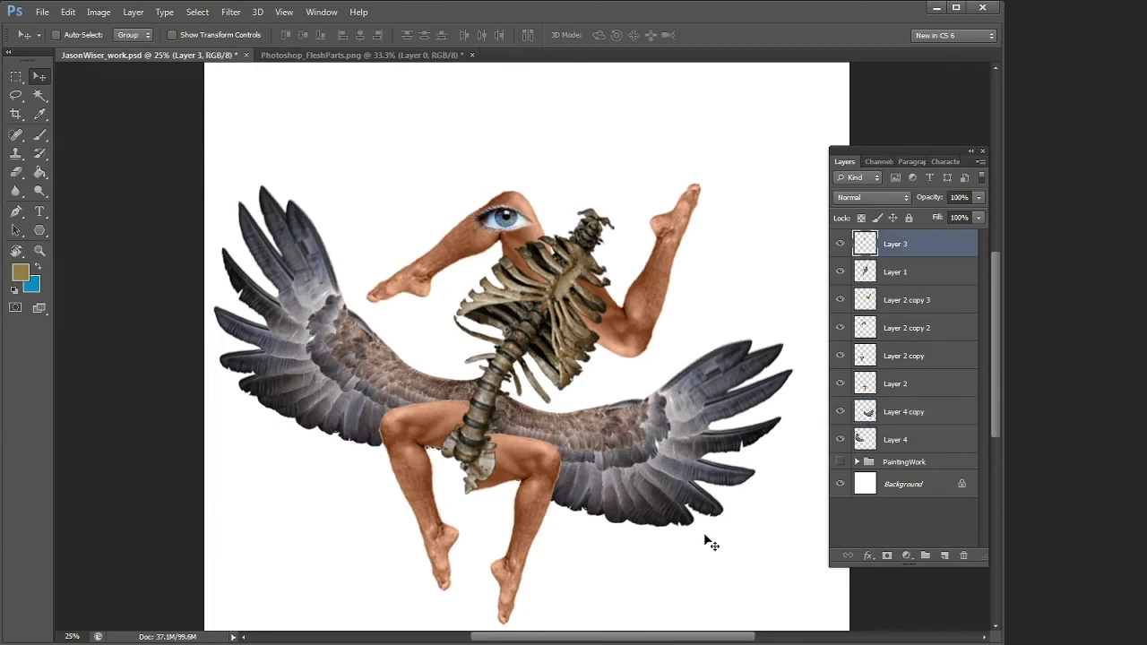
{"action": "left_click", "coordinate": [906, 556]}
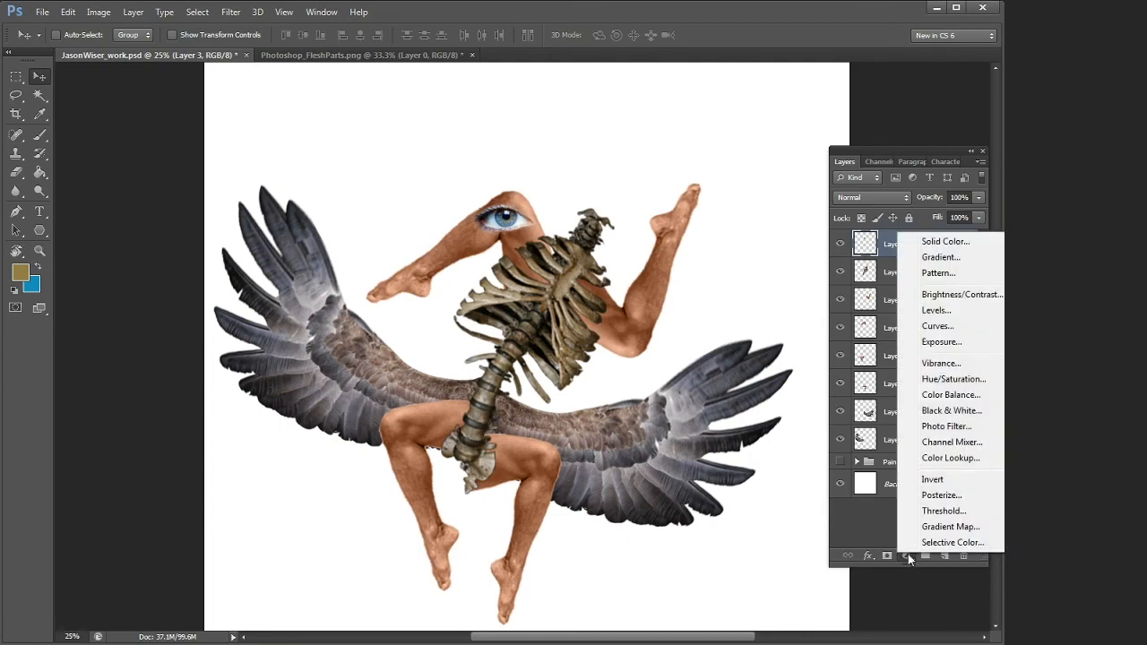
{"action": "left_click", "coordinate": [982, 381]}
{"action": "left_click_drag", "start_coordinate": [704, 103], "coordinate": [147, 276]}
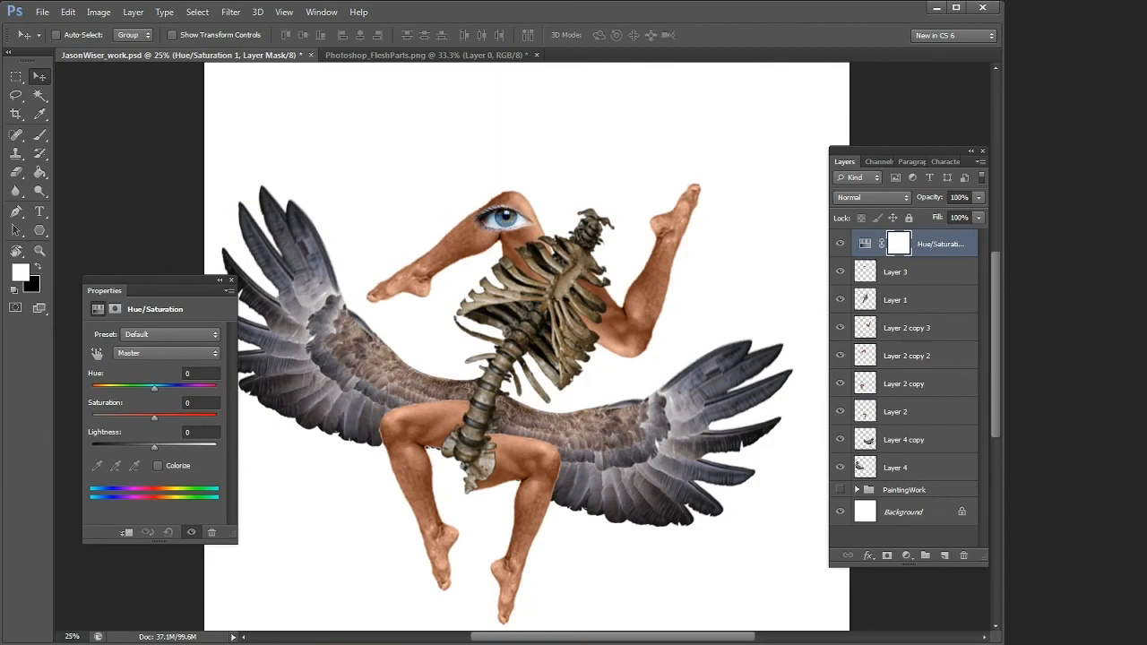
{"action": "left_click_drag", "start_coordinate": [149, 413], "coordinate": [139, 447]}
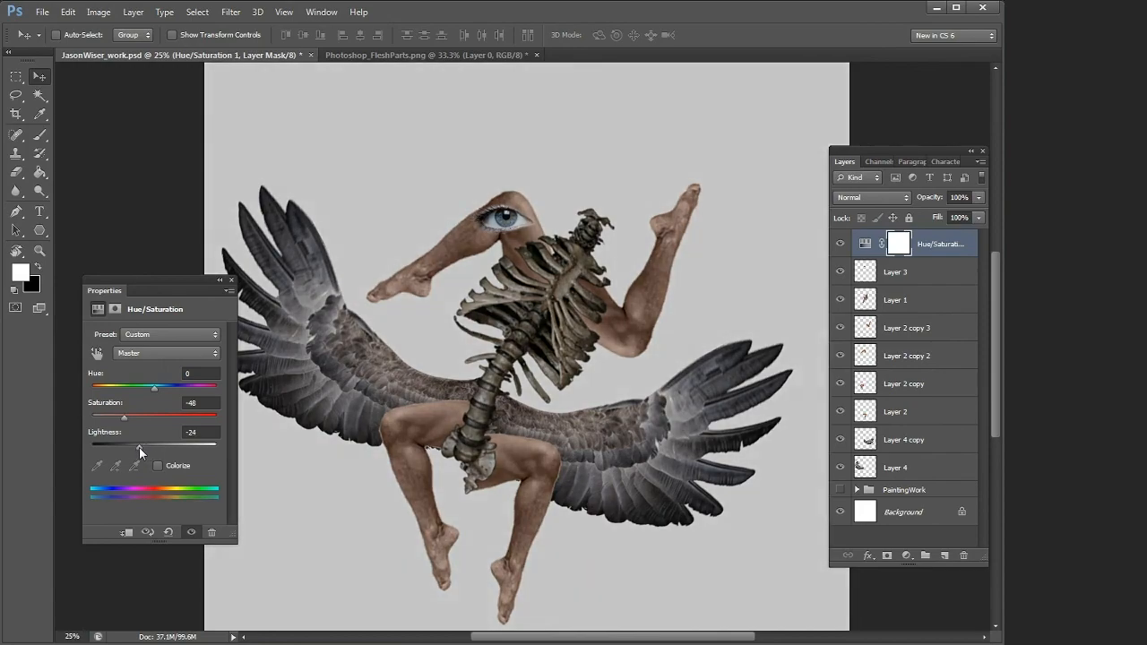
{"action": "left_click_drag", "start_coordinate": [154, 386], "coordinate": [131, 421]}
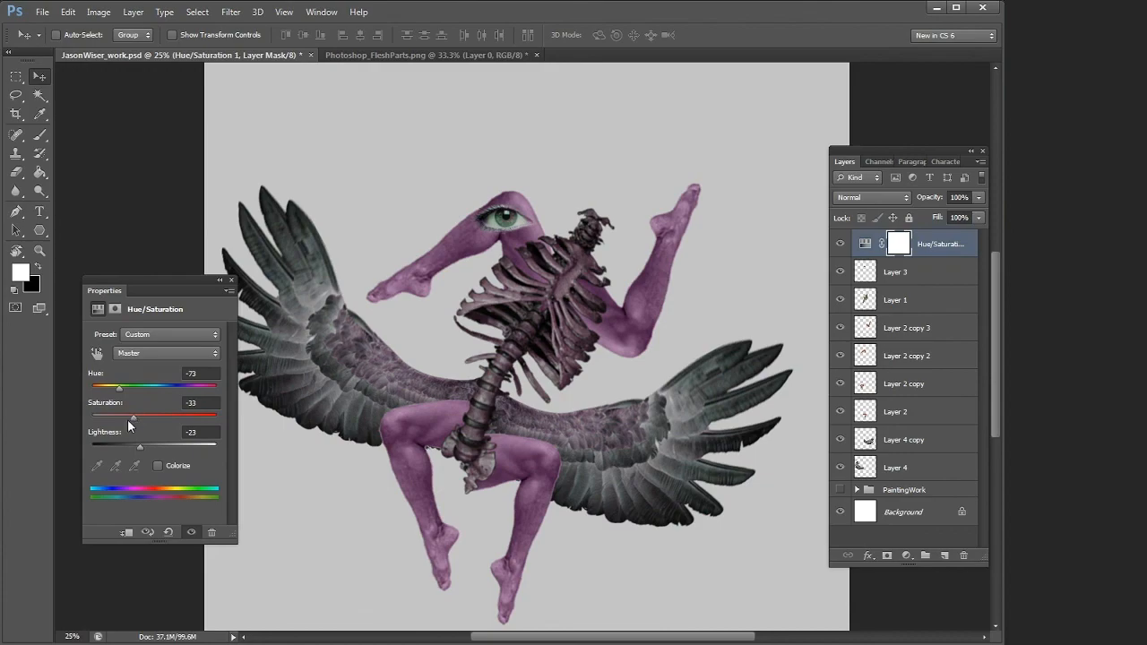
{"action": "left_click", "coordinate": [231, 281]}
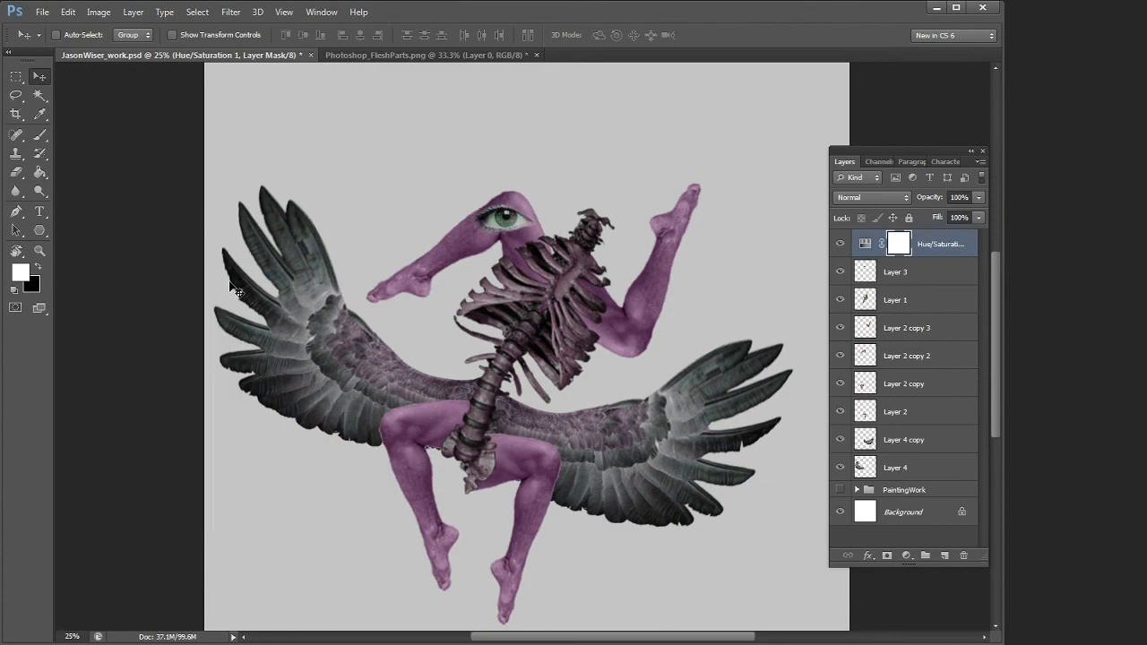
Create a new layer group below the adjustment layer, move Layer 3 through Layer 4 into it and collapse it.
{"action": "left_click", "coordinate": [915, 283]}
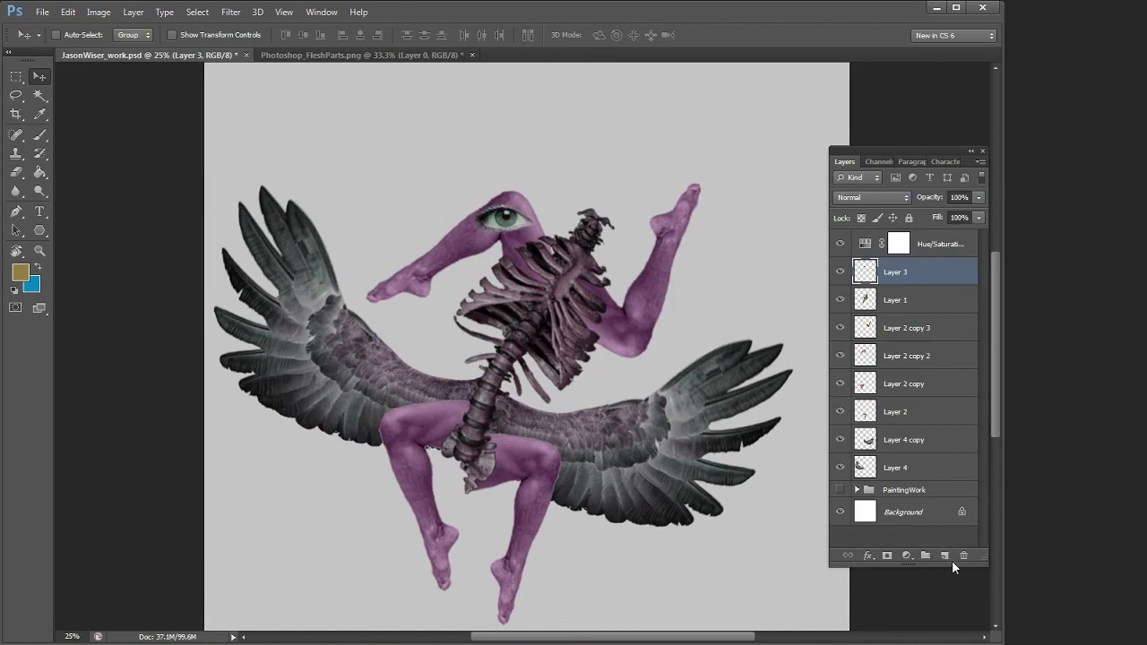
{"action": "left_click", "coordinate": [926, 556]}
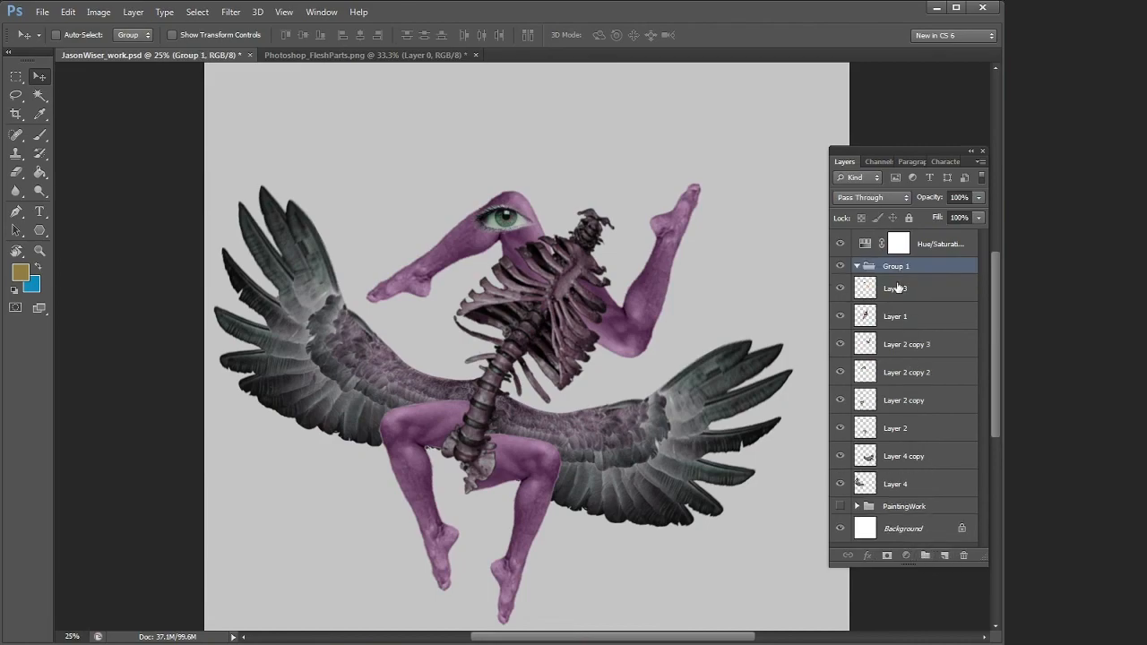
{"action": "left_click", "coordinate": [897, 287]}
{"action": "left_click", "coordinate": [908, 481], "text": "shift"}
{"action": "left_click_drag", "start_coordinate": [921, 286], "coordinate": [904, 260]}
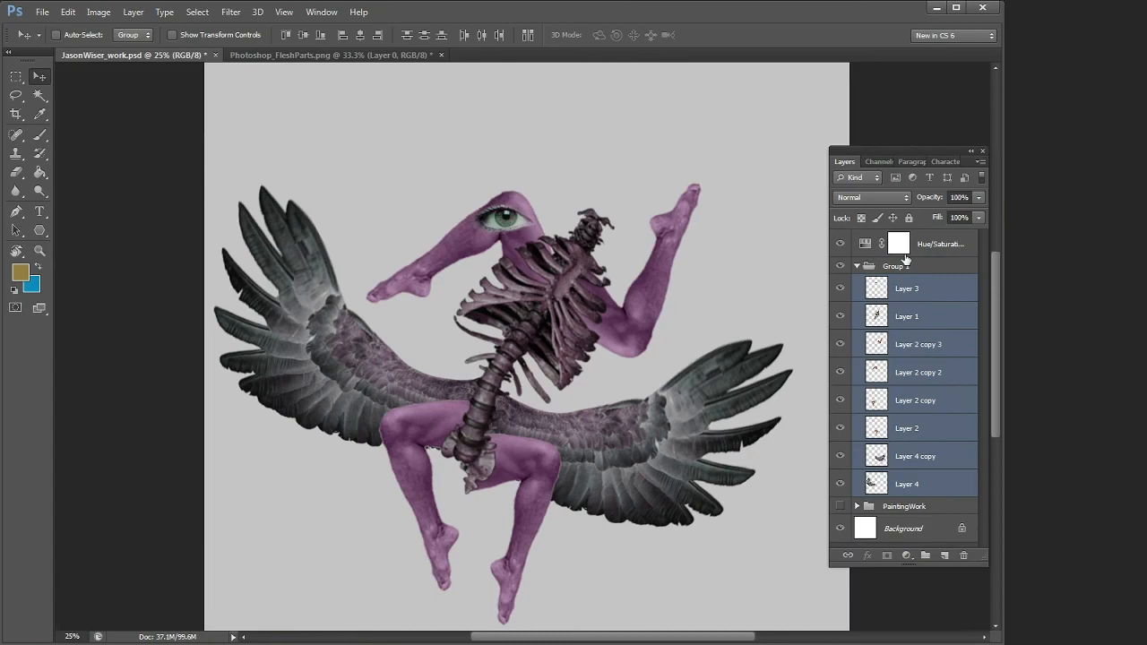
{"action": "left_click", "coordinate": [857, 267]}
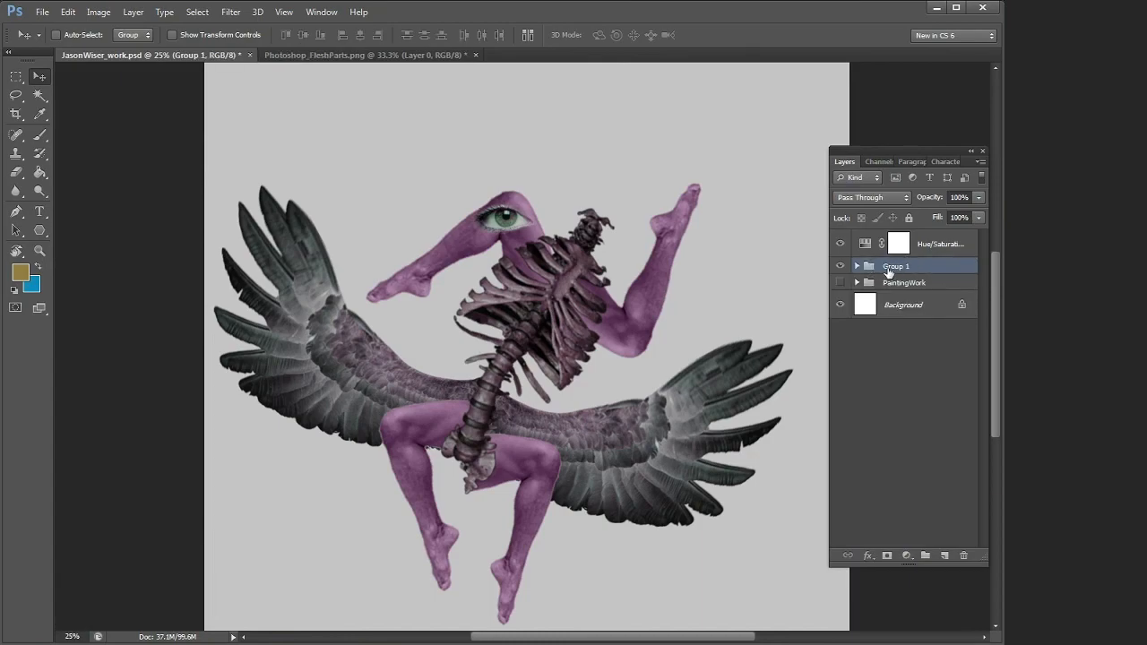
Load the combined outlines of the body-part layers in Group 1 as a single selection.
{"action": "left_click", "coordinate": [920, 265], "text": "ctrl"}
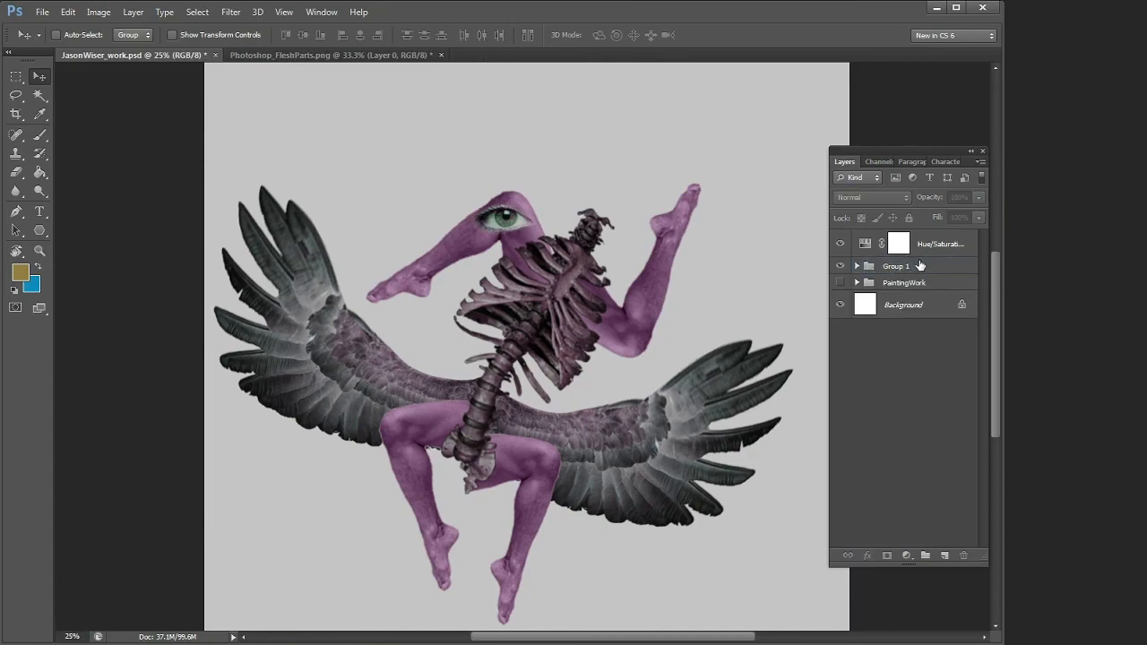
{"action": "left_click", "coordinate": [857, 266]}
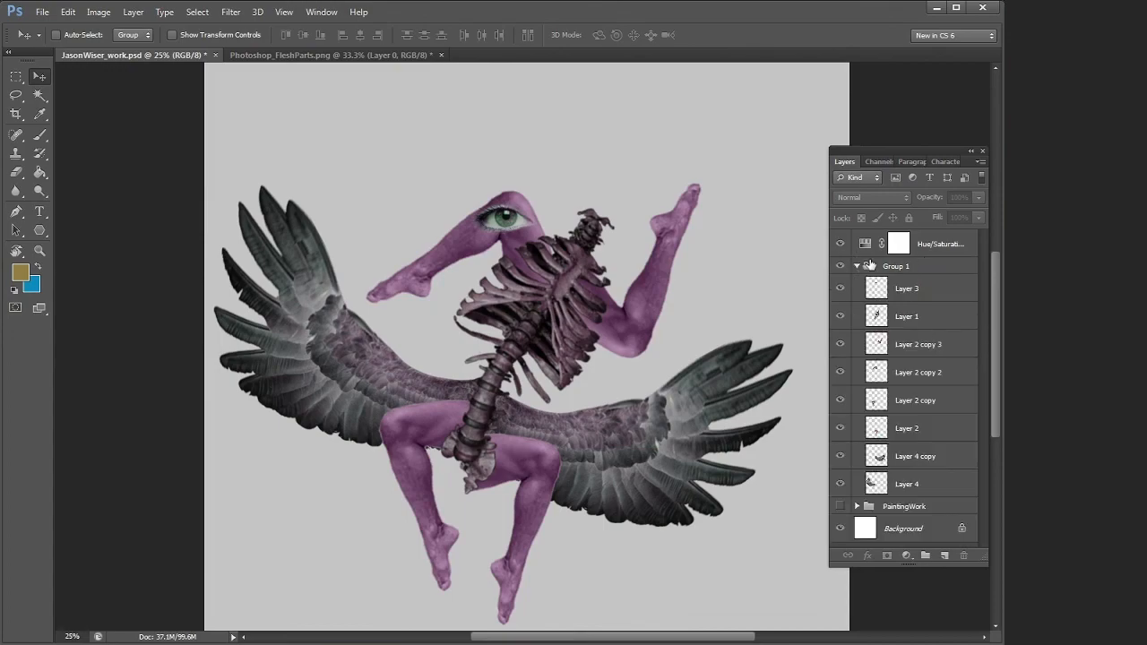
{"action": "left_click", "coordinate": [882, 486], "text": "ctrl"}
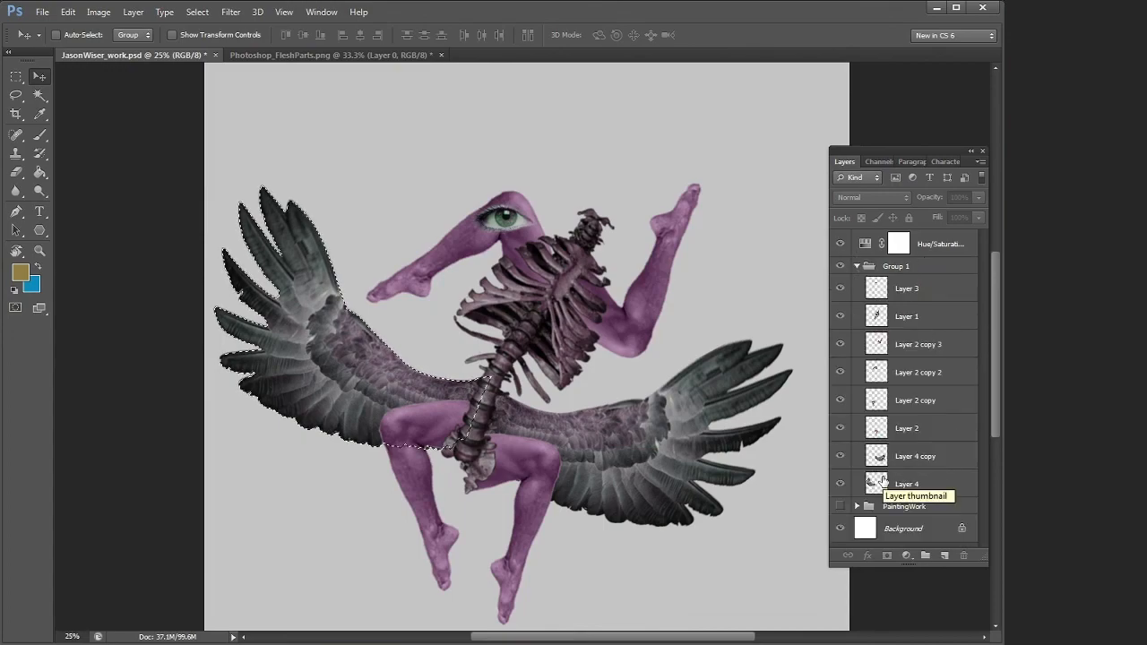
{"action": "left_click", "coordinate": [880, 450], "text": "ctrl+shift"}
{"action": "left_click", "coordinate": [876, 432], "text": "ctrl+shift"}
{"action": "left_click", "coordinate": [872, 399], "text": "ctrl+shift"}
{"action": "left_click", "coordinate": [876, 369], "text": "ctrl+shift"}
{"action": "left_click", "coordinate": [878, 346], "text": "ctrl+shift"}
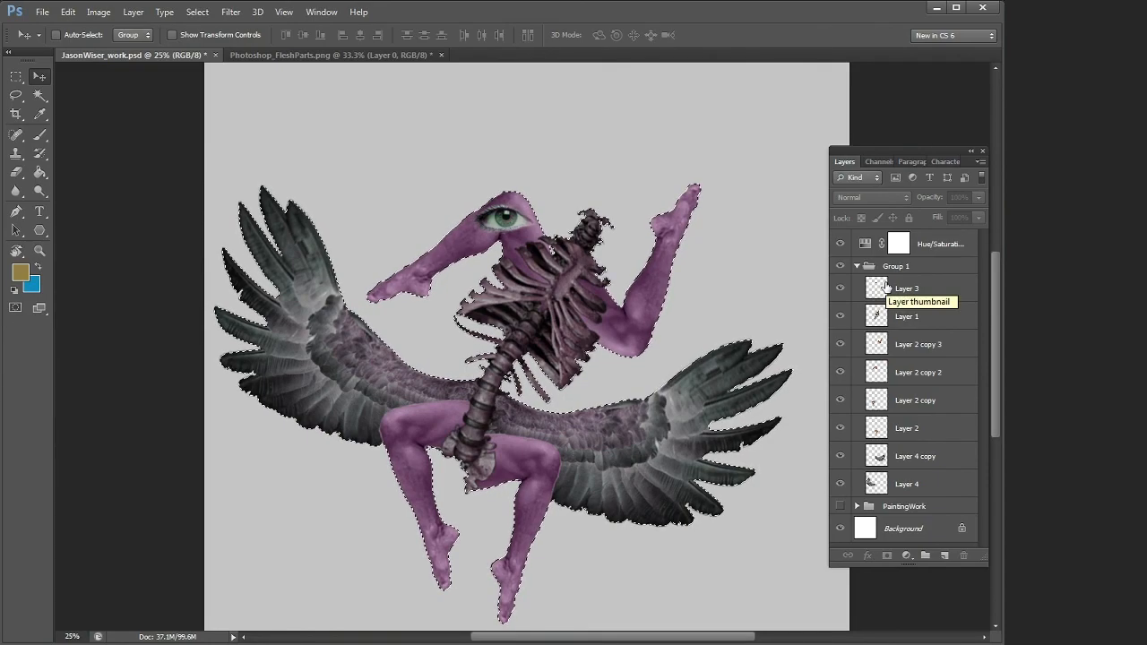
Fill the creature selection with black on the Hue/Saturation layer mask, then deselect.
{"action": "left_click", "coordinate": [897, 246]}
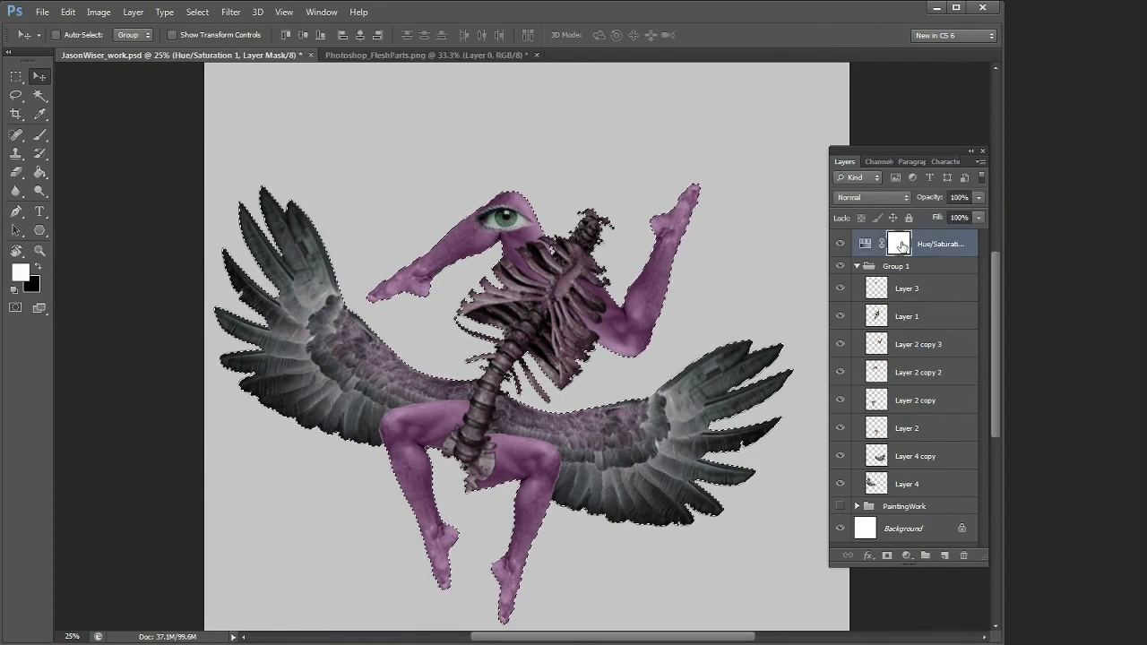
{"action": "left_click", "coordinate": [38, 174]}
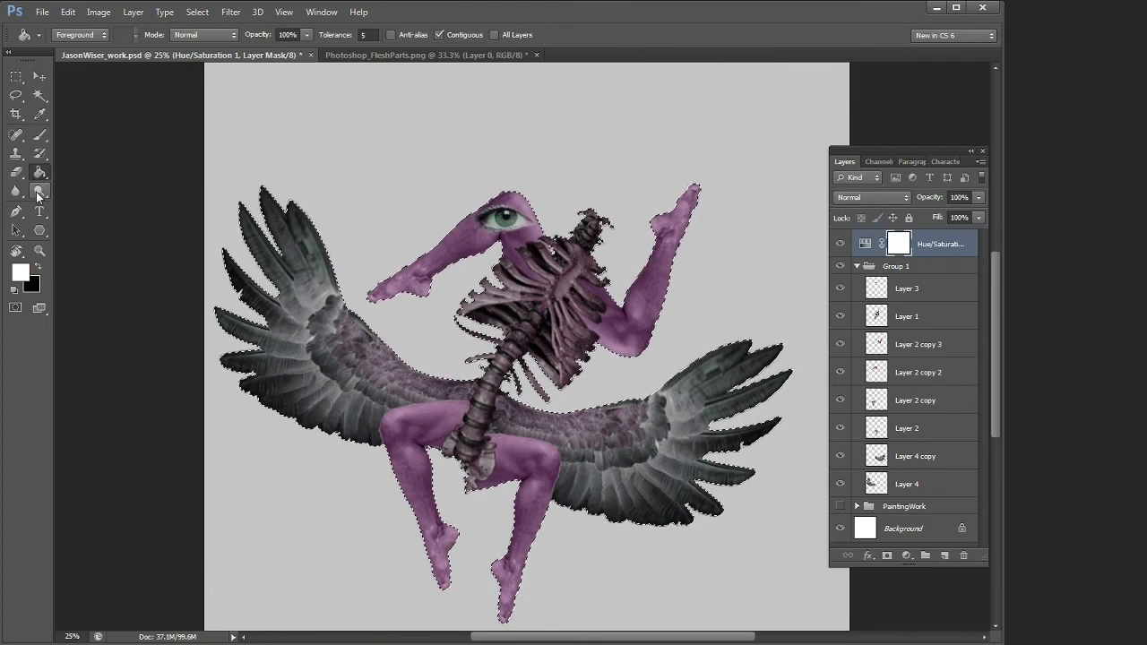
{"action": "left_click", "coordinate": [40, 265]}
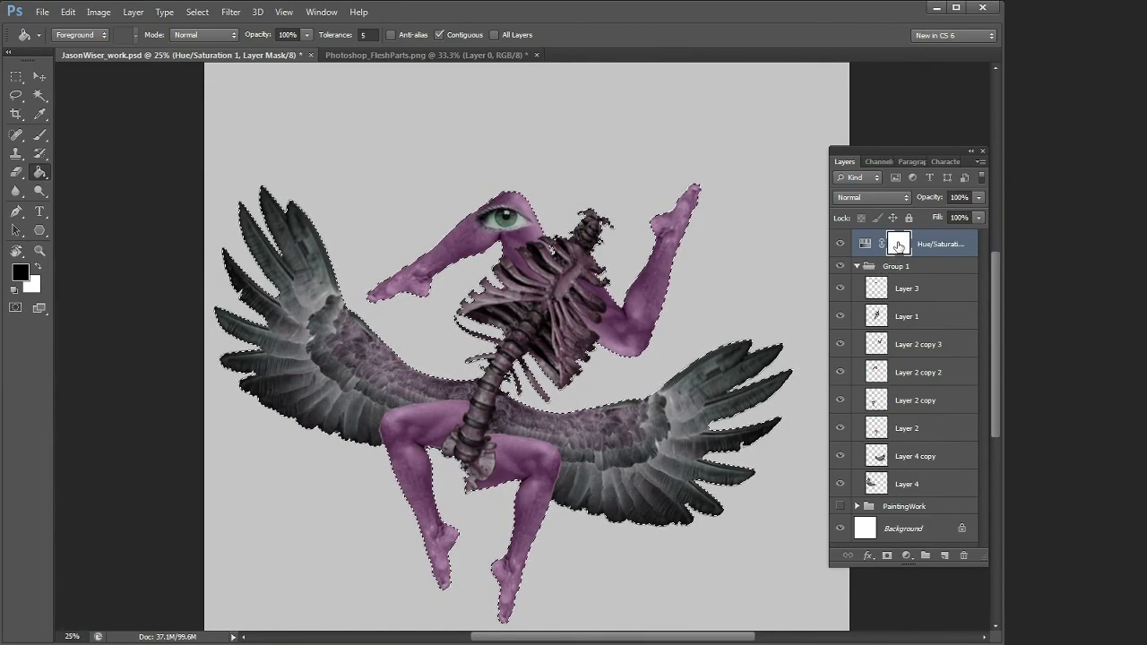
{"action": "left_click", "coordinate": [576, 332]}
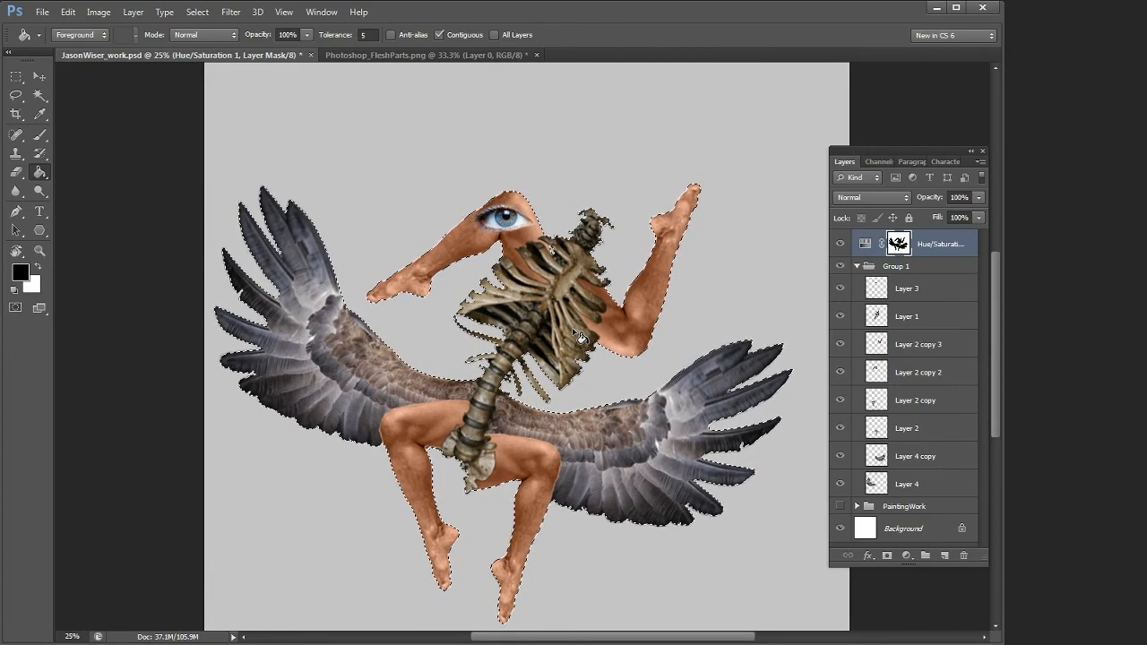
{"action": "left_click", "coordinate": [15, 76]}
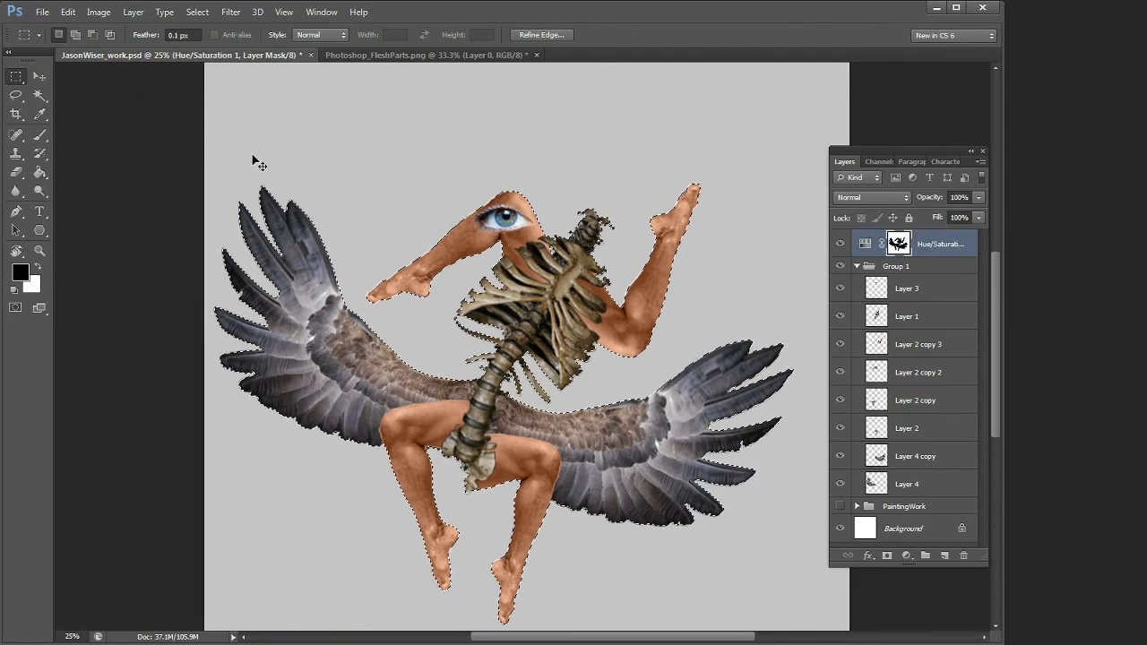
{"action": "key", "text": "ctrl+d"}
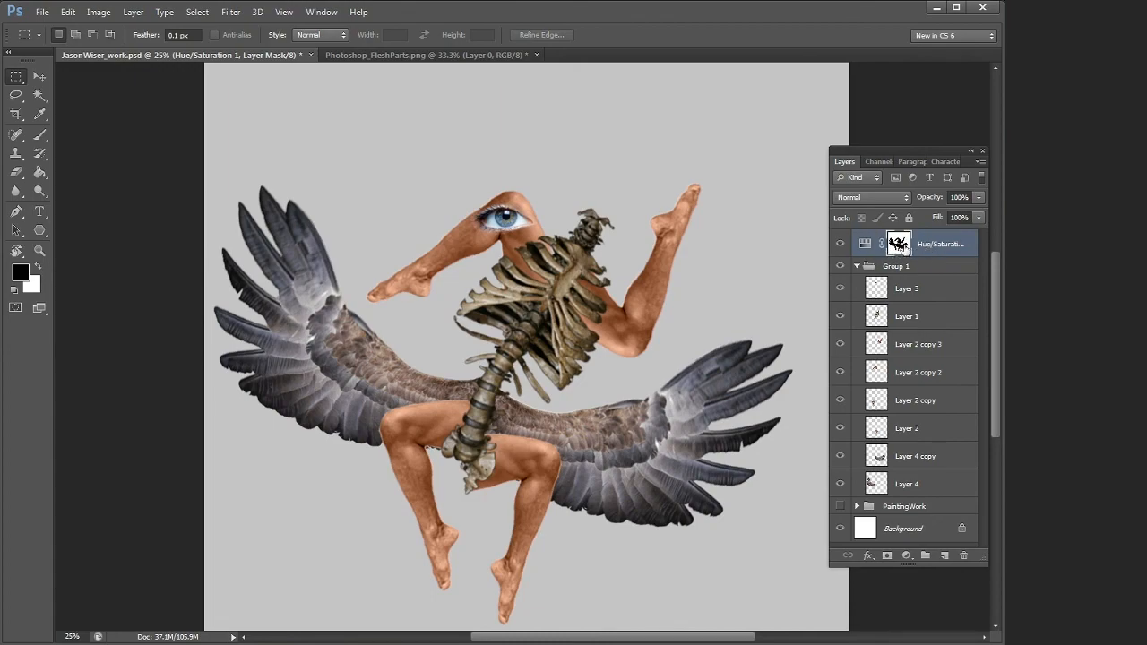
Invert the Hue/Saturation layer mask and hide the Background layer.
{"action": "left_click_drag", "start_coordinate": [901, 245], "coordinate": [908, 255]}
{"action": "key", "text": "ctrl+i"}
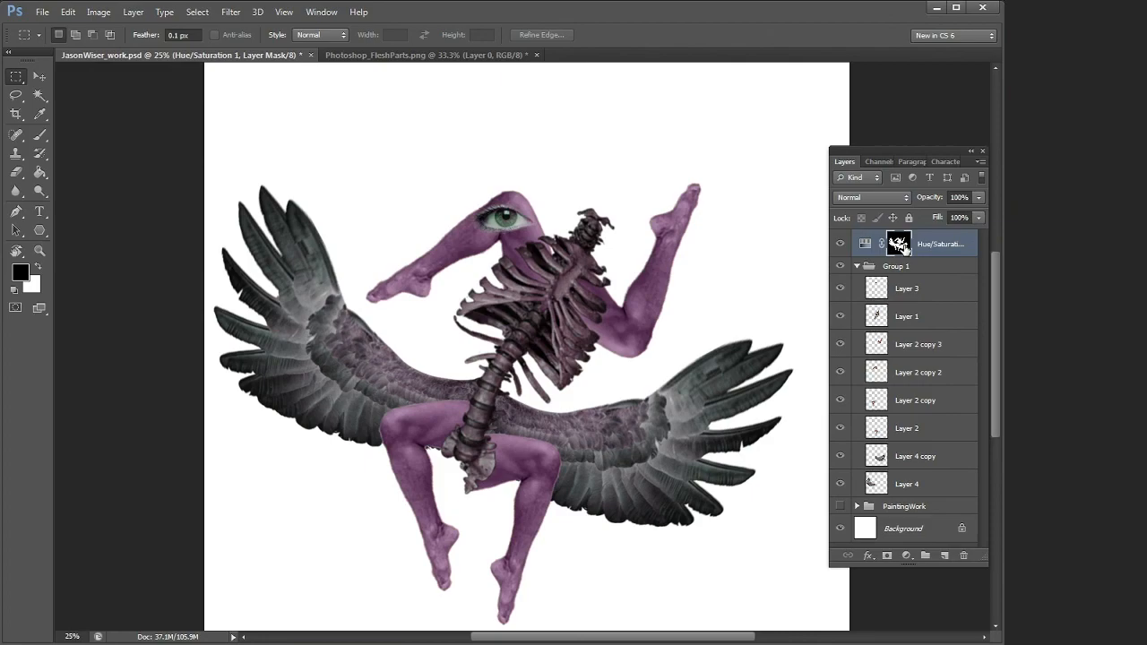
{"action": "left_click", "coordinate": [840, 527]}
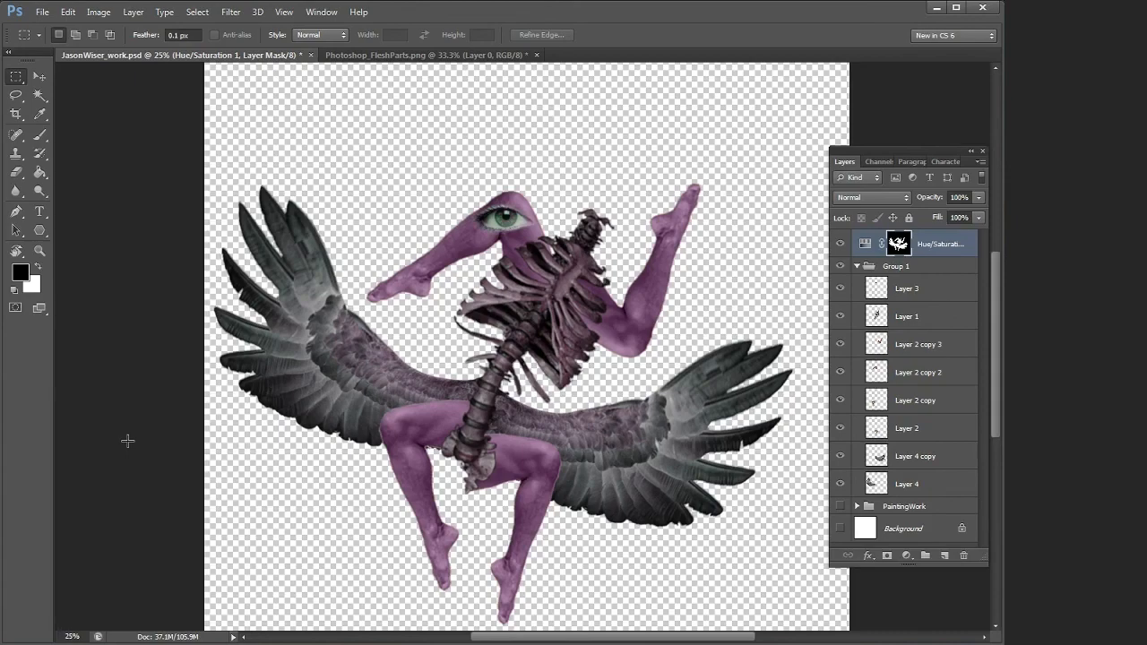
Save the creature artwork as a PNG copy named AngelMonster in the RECORDINGS folder.
{"action": "left_click", "coordinate": [42, 12]}
{"action": "left_click", "coordinate": [91, 184]}
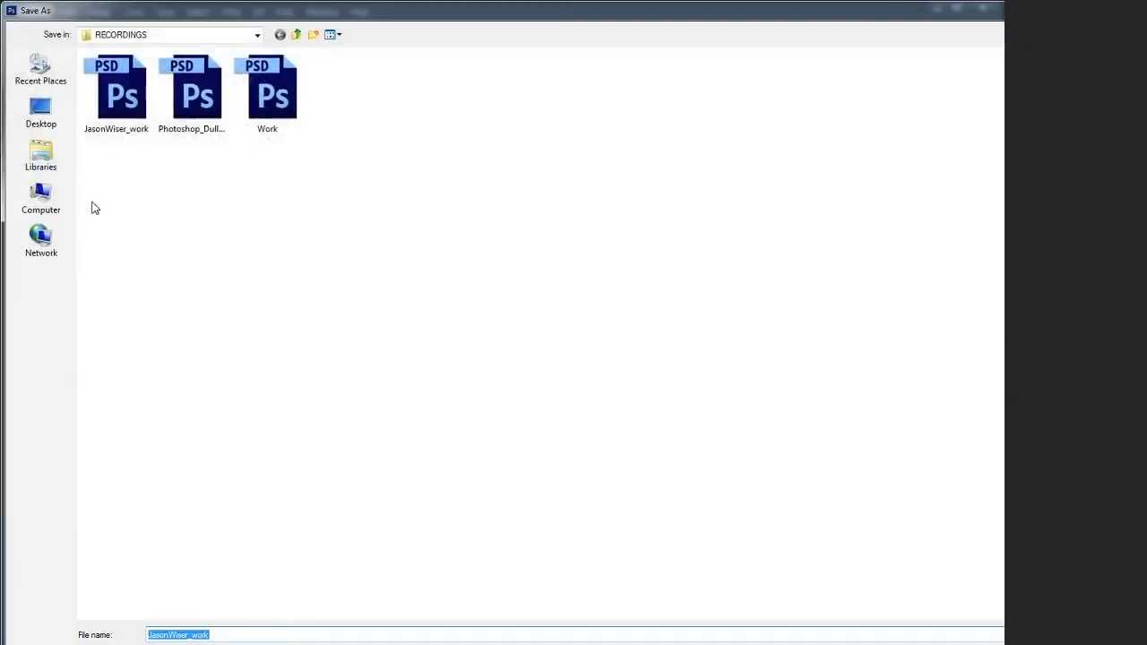
{"action": "left_click", "coordinate": [208, 644]}
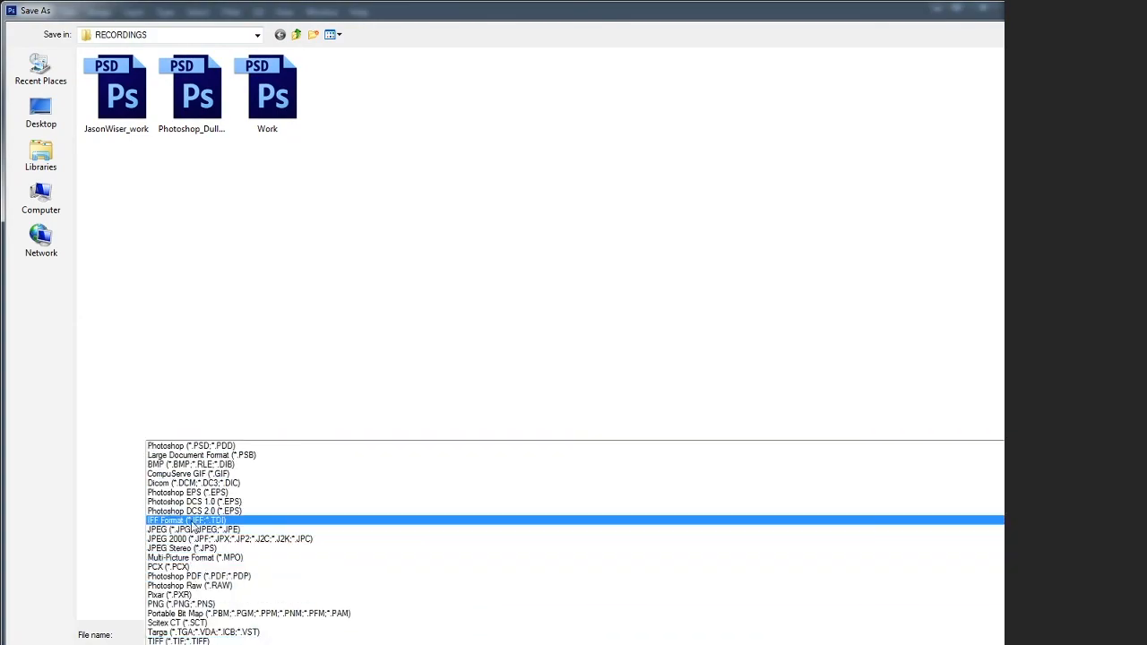
{"action": "left_click", "coordinate": [192, 604]}
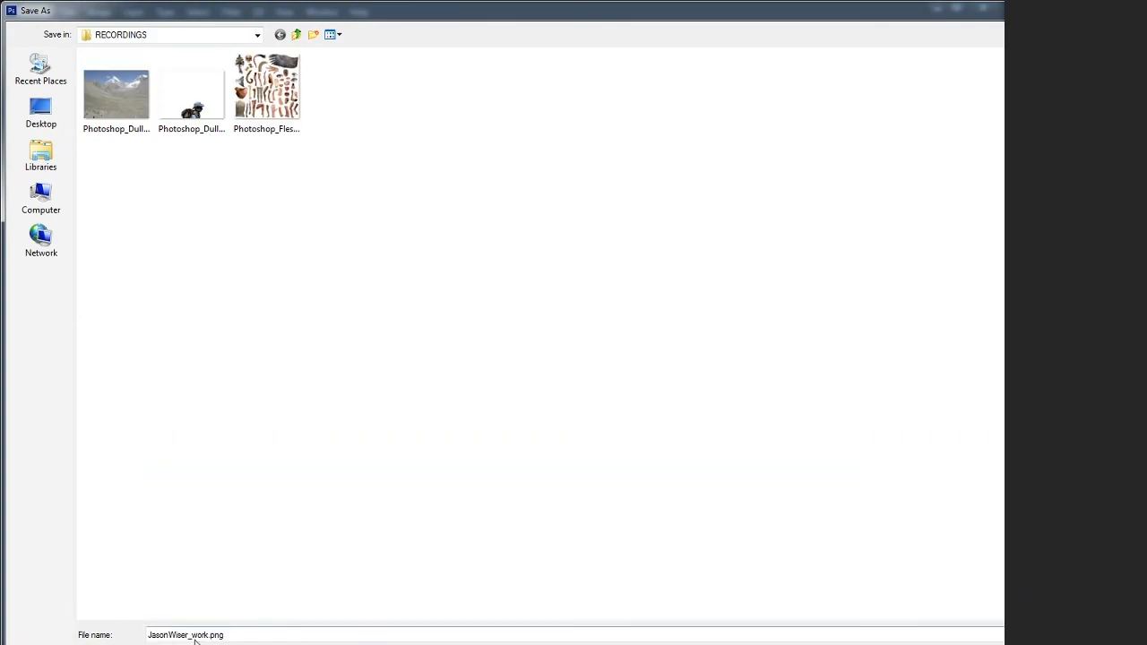
{"action": "key", "text": "BackSpace"}
{"action": "key", "text": "BackSpace"}
{"action": "key", "text": "BackSpace"}
{"action": "key", "text": "BackSpace"}
{"action": "key", "text": "BackSpace"}
{"action": "key", "text": "BackSpace"}
{"action": "key", "text": "BackSpace"}
{"action": "key", "text": "BackSpace"}
{"action": "key", "text": "BackSpace"}
{"action": "key", "text": "BackSpace"}
{"action": "type", "text": "AngelMonster"}
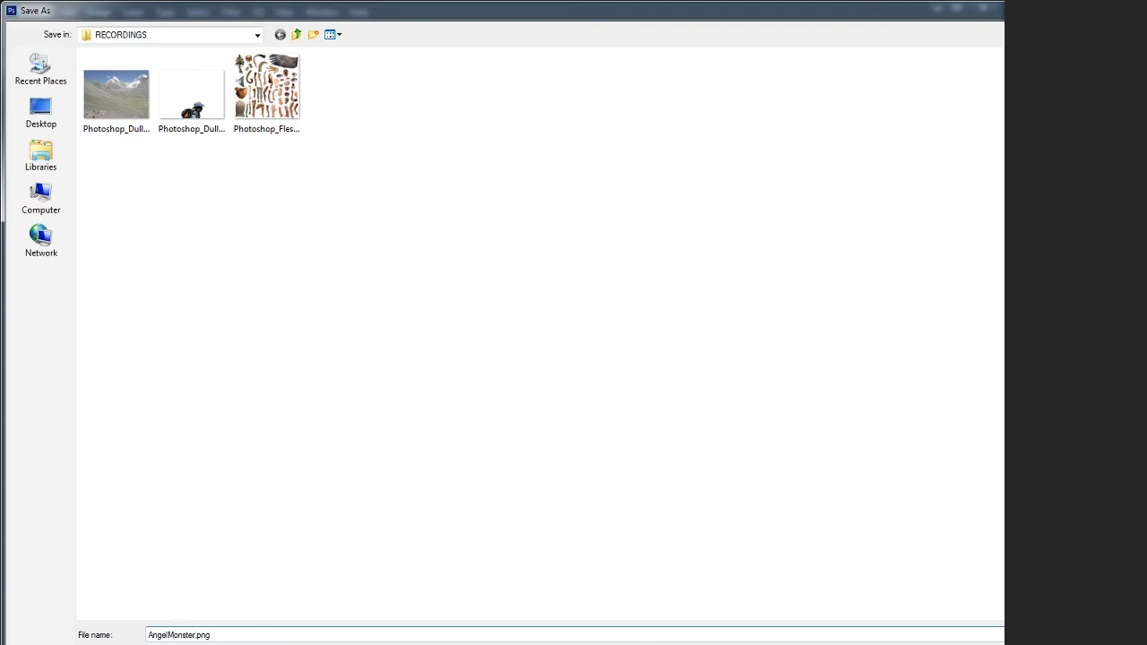
{"action": "key", "text": "Return"}
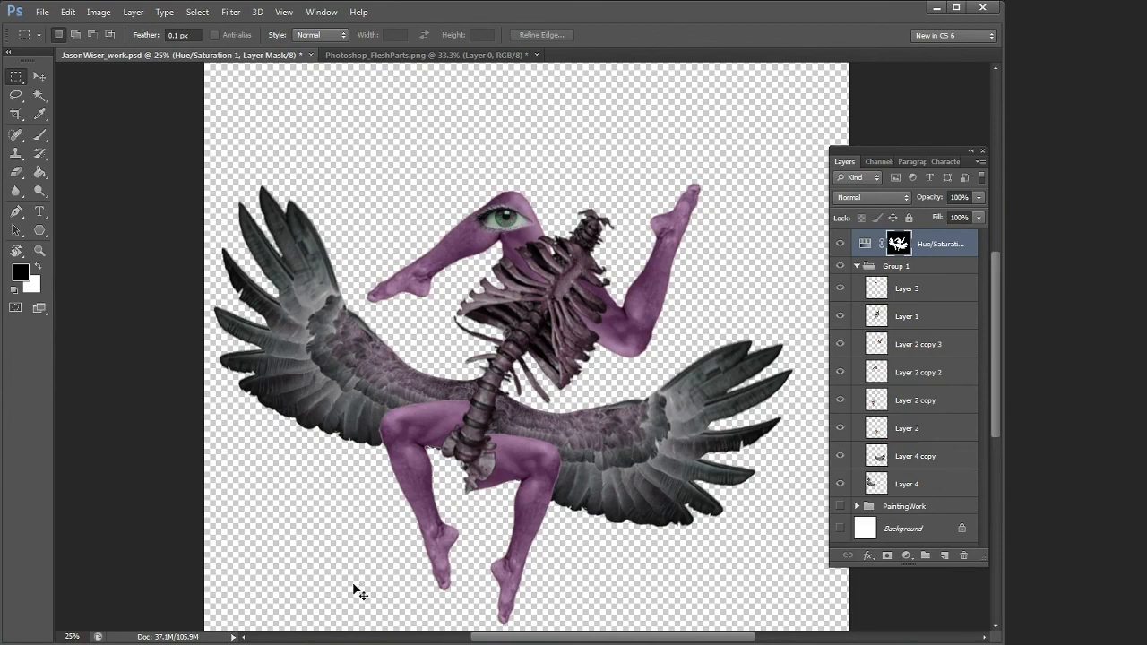
Save the layered working PSD and close both it and Photoshop_FleshParts.png.
{"action": "key", "text": "ctrl+s"}
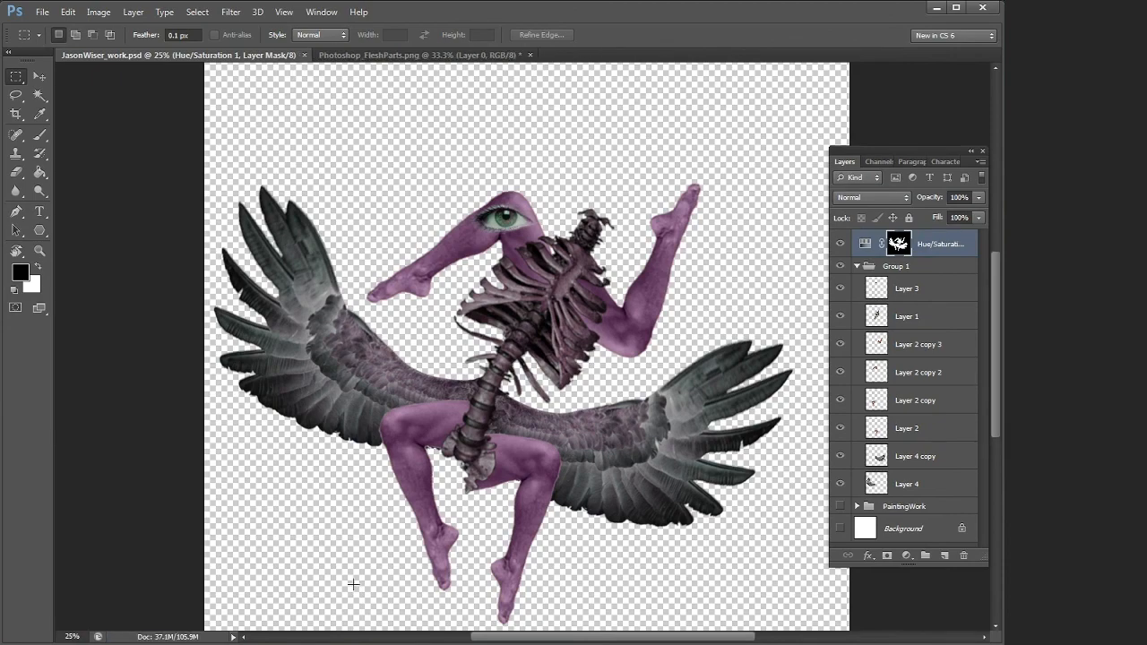
{"action": "left_click", "coordinate": [304, 54]}
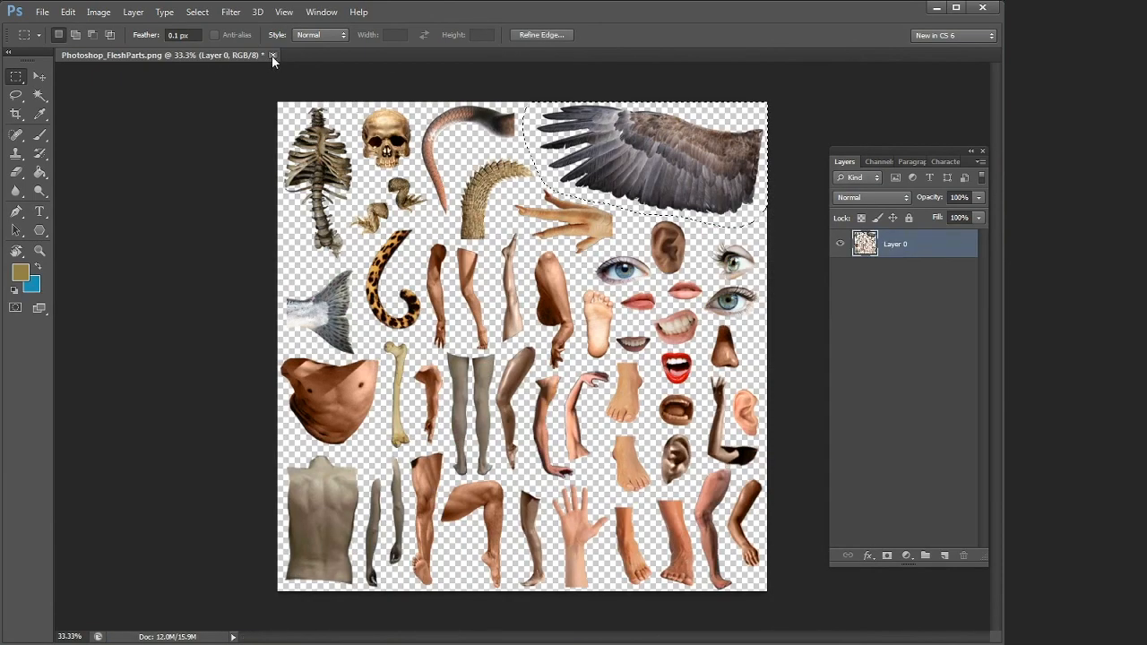
{"action": "left_click", "coordinate": [273, 56]}
{"action": "left_click", "coordinate": [537, 250]}
Open AngelMonster.png and shift the creature slightly up and to the right to centre it on the canvas.
{"action": "key", "text": "ctrl+o"}
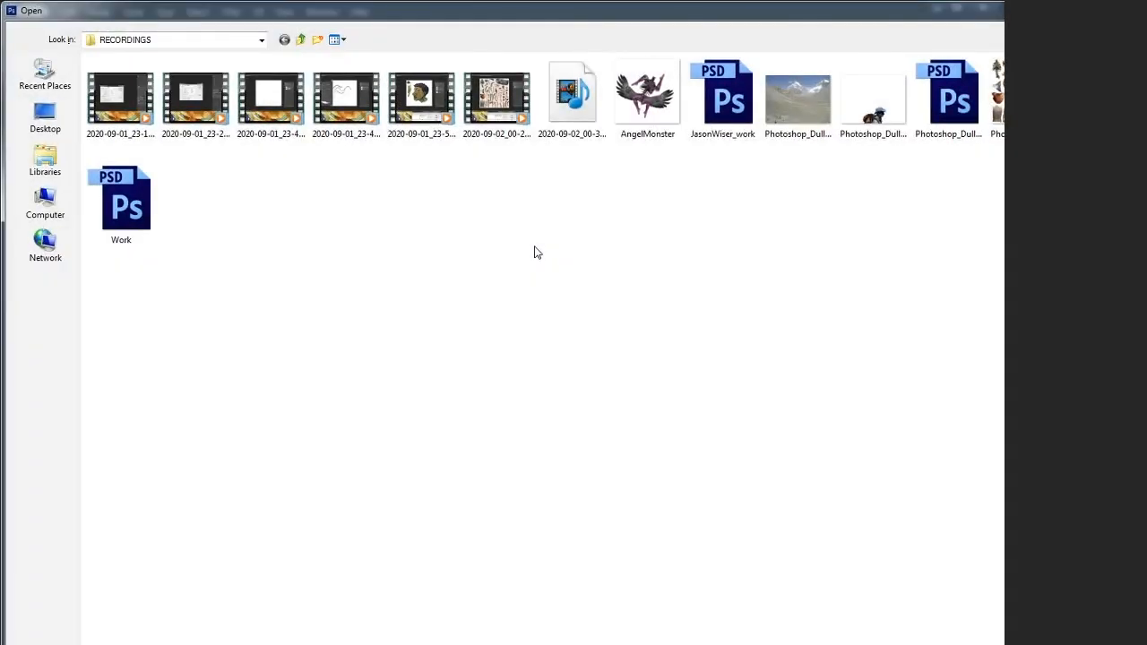
{"action": "double_click", "coordinate": [649, 111]}
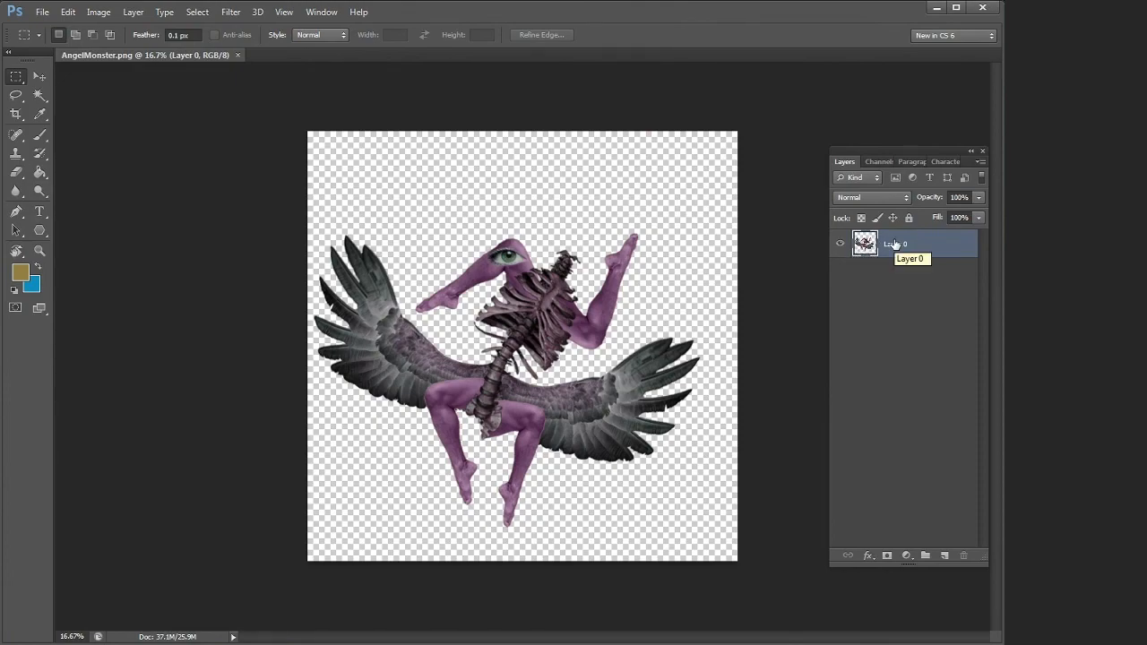
{"action": "key", "text": "v"}
{"action": "left_click_drag", "start_coordinate": [575, 421], "coordinate": [591, 408]}
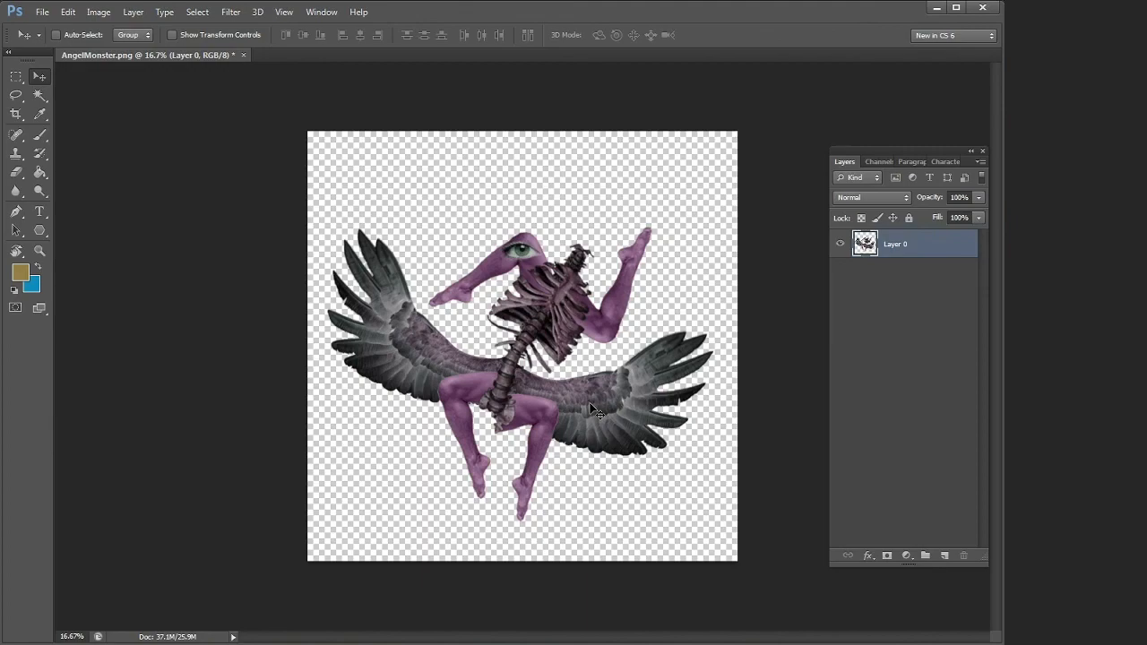
Set the image resolution of AngelMonster.png to 72 pixels/inch in Image Size, with resampling and constrained proportions on.
{"action": "left_click", "coordinate": [97, 13]}
{"action": "left_click", "coordinate": [143, 115]}
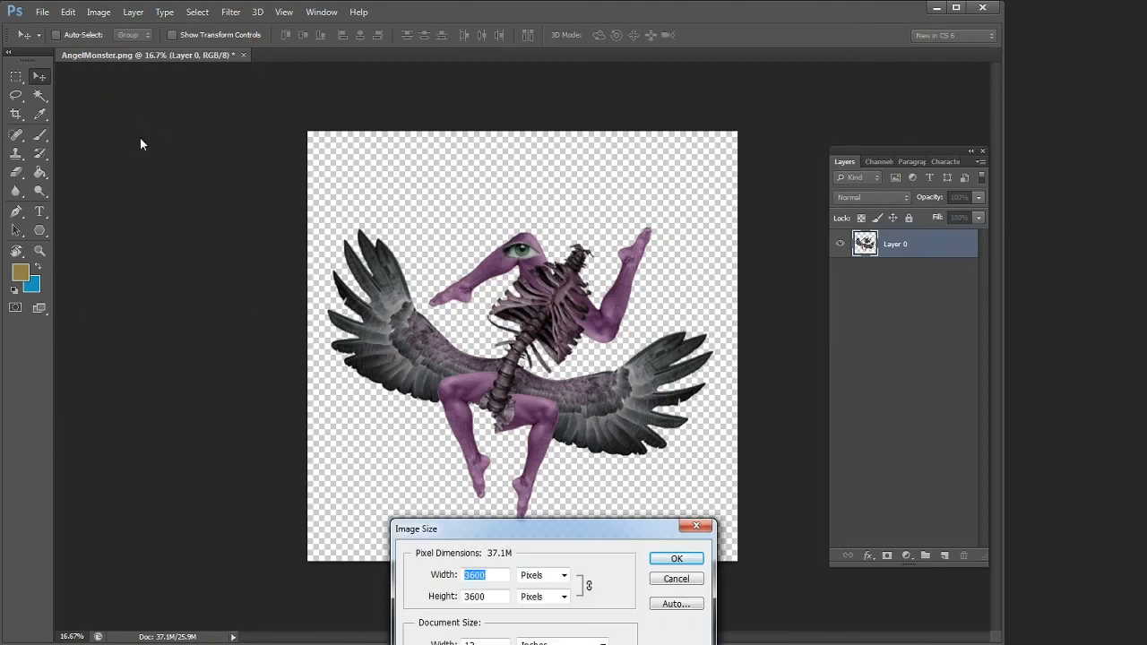
{"action": "left_click_drag", "start_coordinate": [622, 527], "coordinate": [286, 357]}
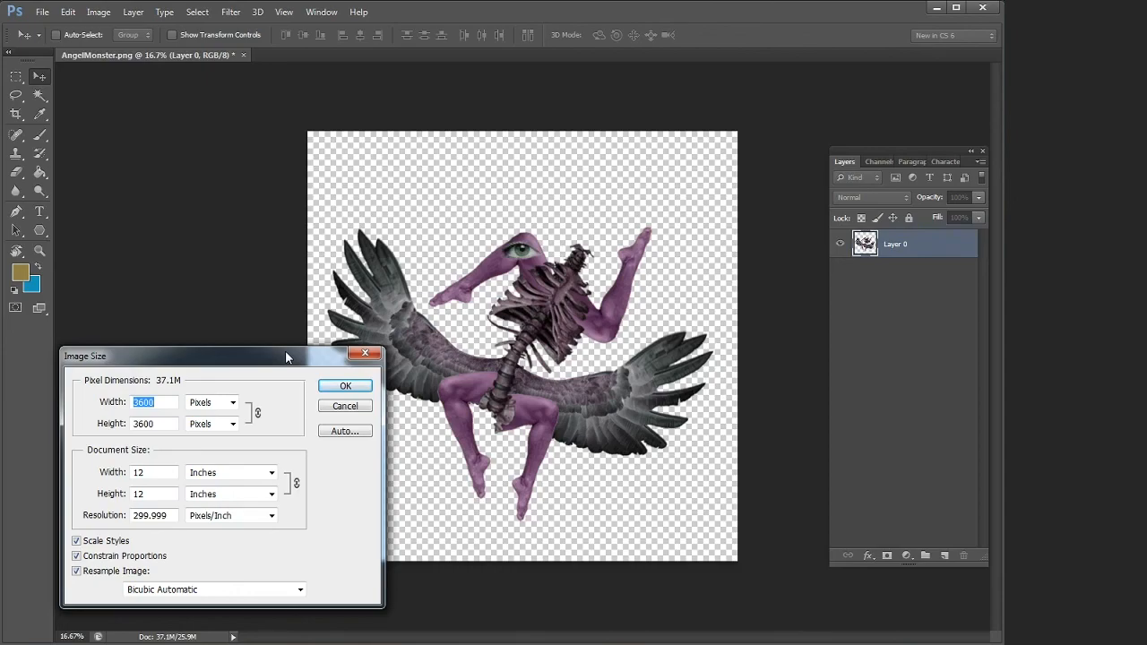
{"action": "left_click_drag", "start_coordinate": [172, 516], "coordinate": [114, 519]}
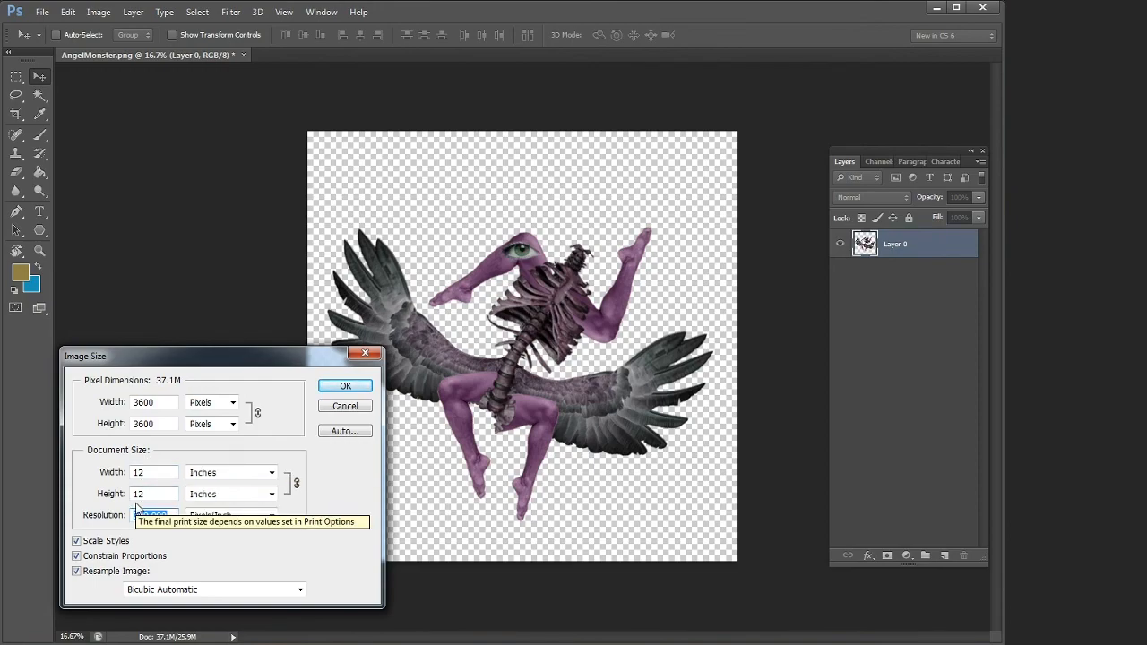
{"action": "type", "text": "72"}
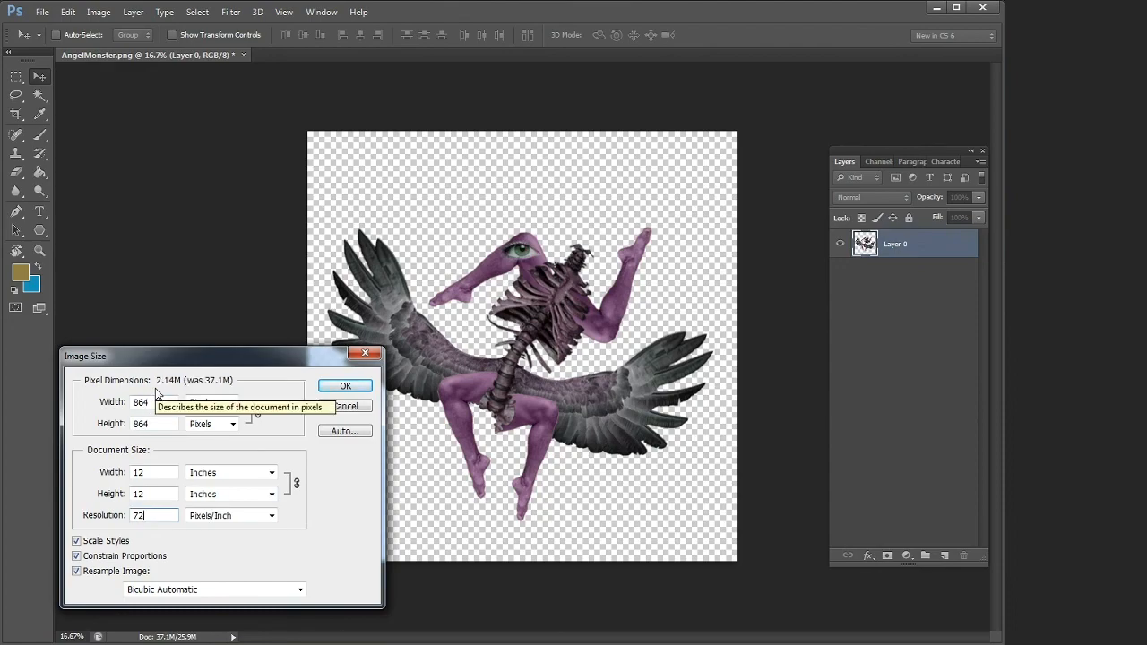
{"action": "left_click_drag", "start_coordinate": [236, 361], "coordinate": [215, 360]}
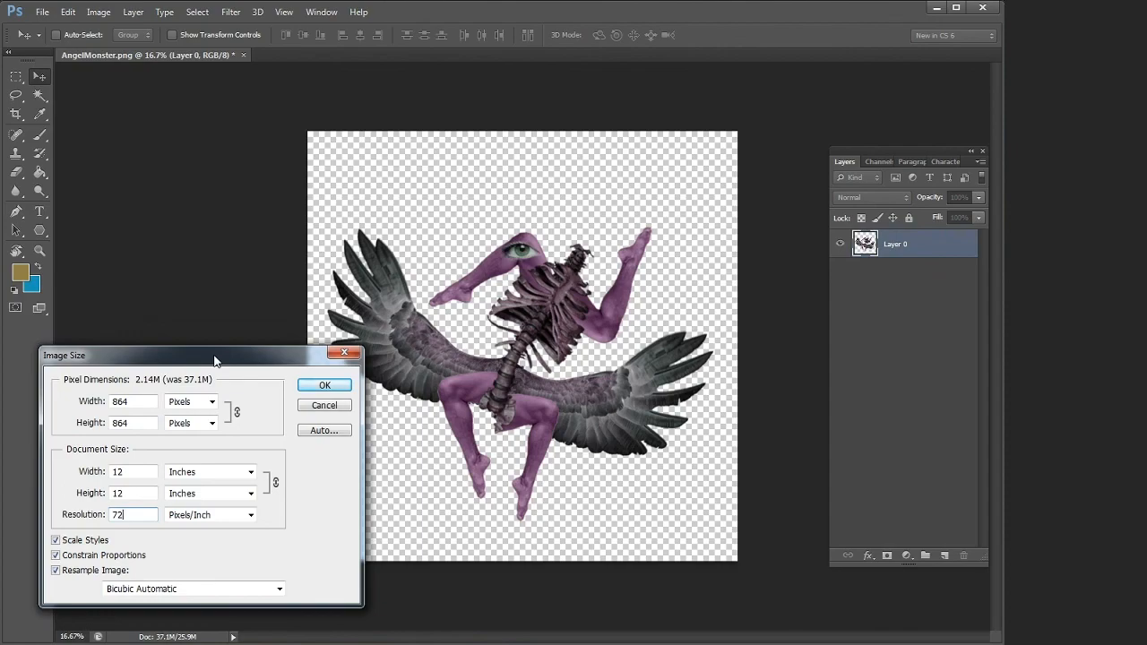
Set the image width to 2048 pixels with constrained proportions and apply the resize.
{"action": "left_click_drag", "start_coordinate": [133, 401], "coordinate": [103, 429]}
{"action": "left_click", "coordinate": [133, 402]}
{"action": "left_click", "coordinate": [138, 426]}
{"action": "left_click_drag", "start_coordinate": [131, 402], "coordinate": [79, 446]}
{"action": "key", "text": "shift+Tab"}
{"action": "type", "text": "2048"}
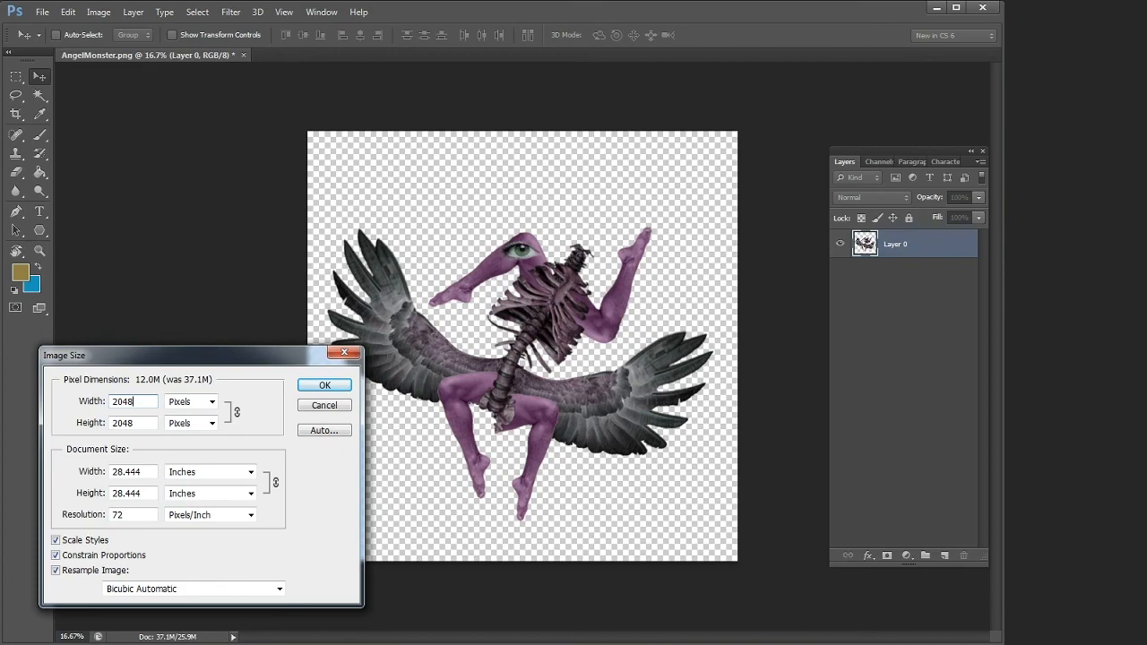
{"action": "left_click", "coordinate": [323, 387]}
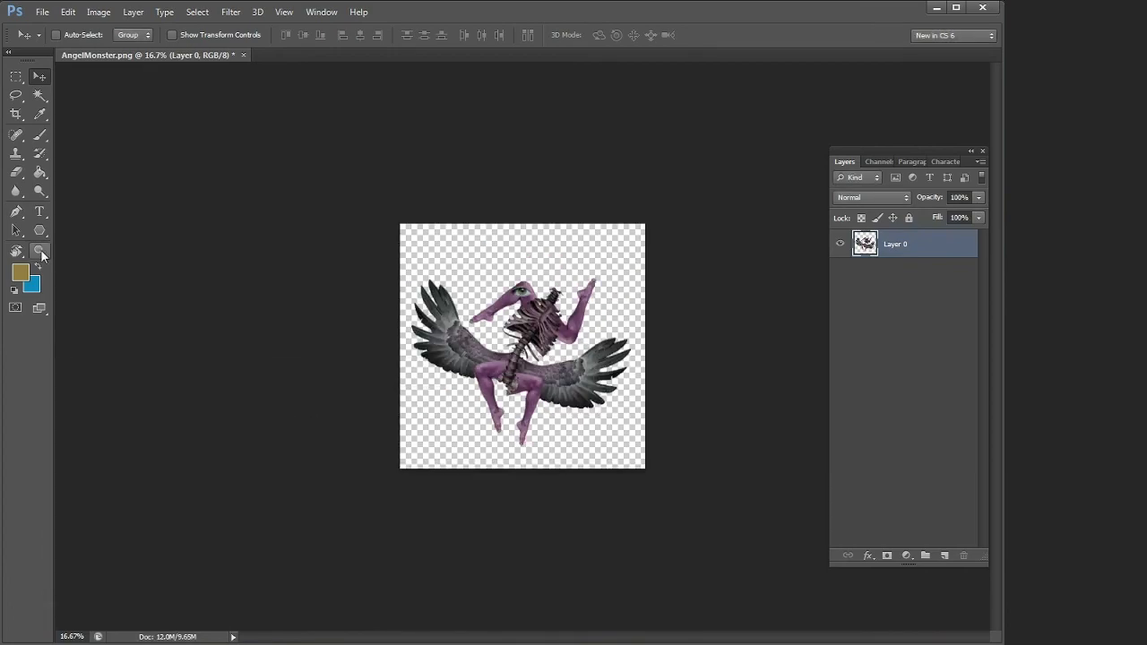
Examine the resized creature's image quality and edges at 100% and smaller magnifications.
{"action": "double_click", "coordinate": [40, 251]}
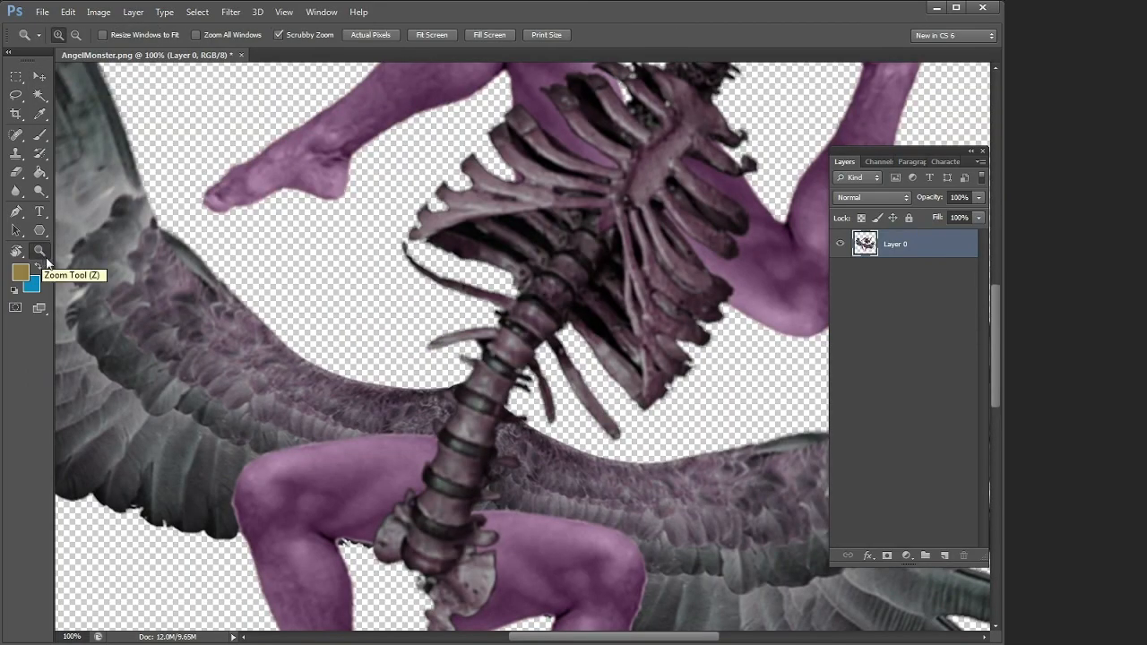
{"action": "left_click", "coordinate": [557, 333], "text": "alt"}
{"action": "left_click", "coordinate": [557, 333], "text": "alt"}
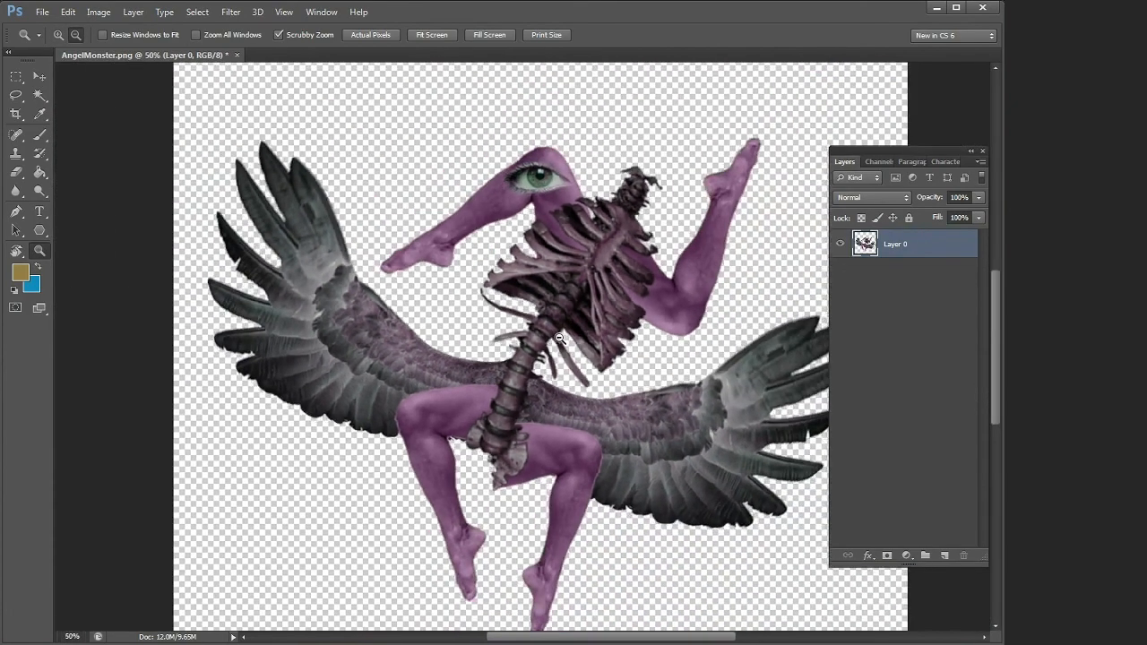
{"action": "left_click", "coordinate": [559, 338], "text": "alt"}
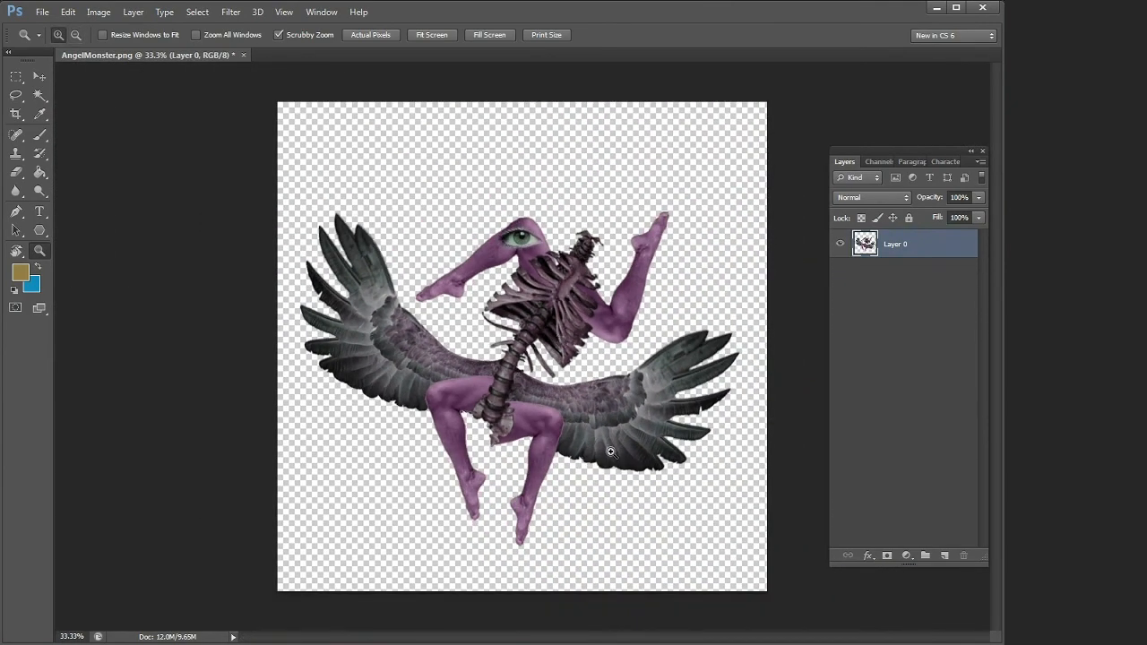
{"action": "left_click", "coordinate": [551, 363]}
{"action": "left_click", "coordinate": [551, 362]}
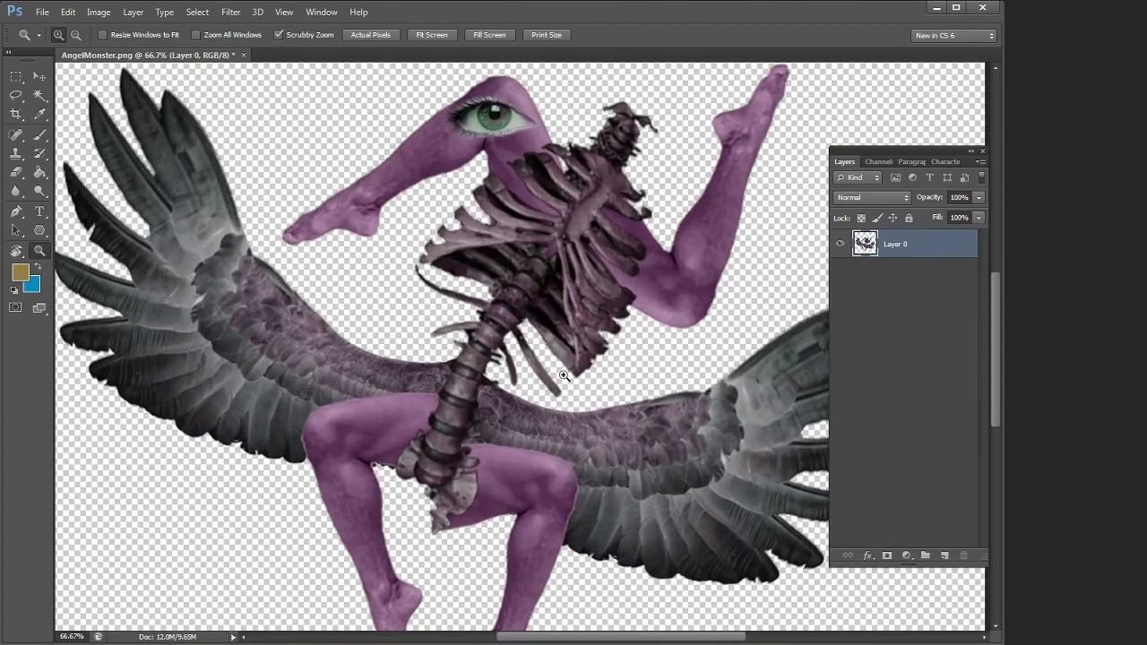
{"action": "left_click_drag", "start_coordinate": [606, 423], "coordinate": [531, 448]}
{"action": "key", "text": "b"}
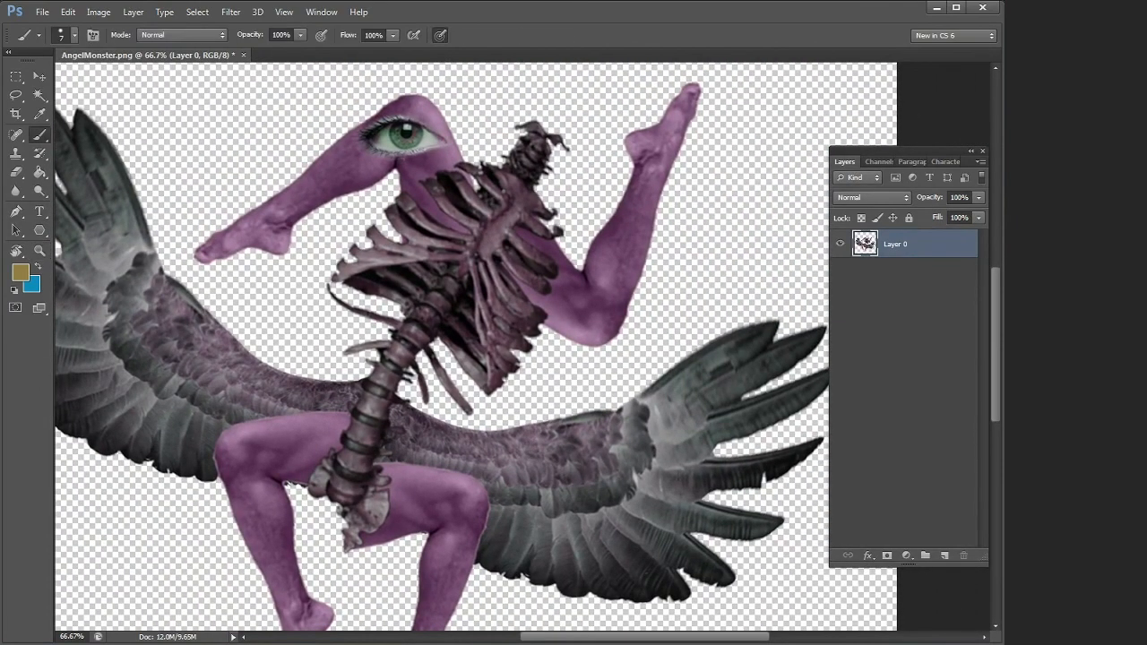
{"action": "left_click_drag", "start_coordinate": [519, 495], "coordinate": [614, 435]}
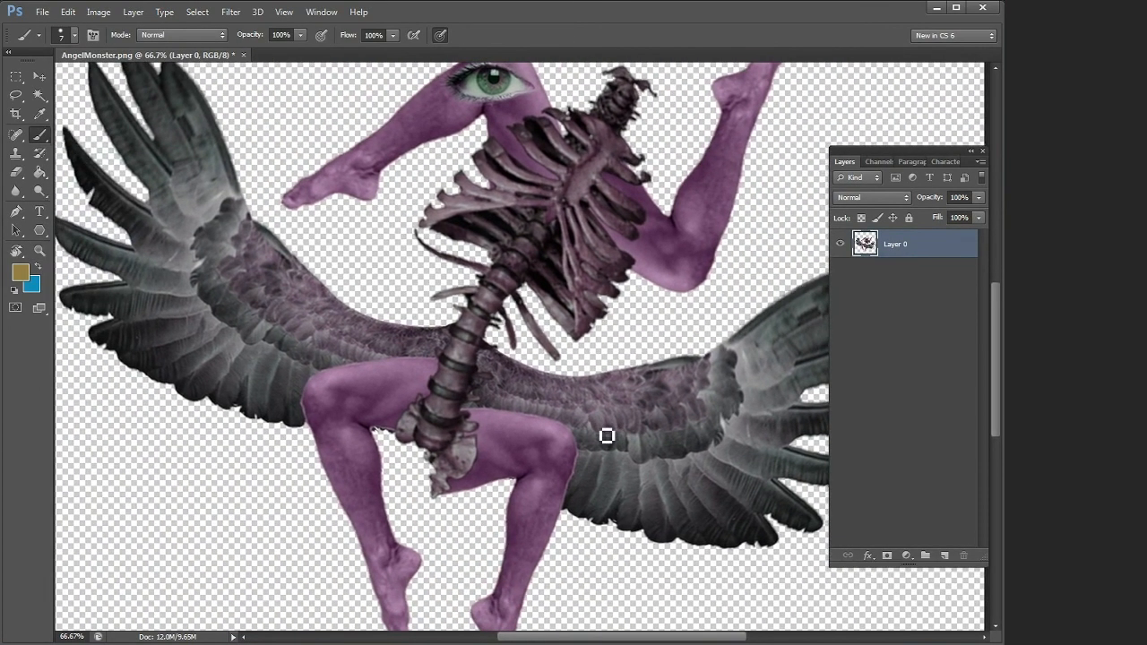
{"action": "key", "text": "z"}
{"action": "left_click", "coordinate": [443, 327], "text": "alt"}
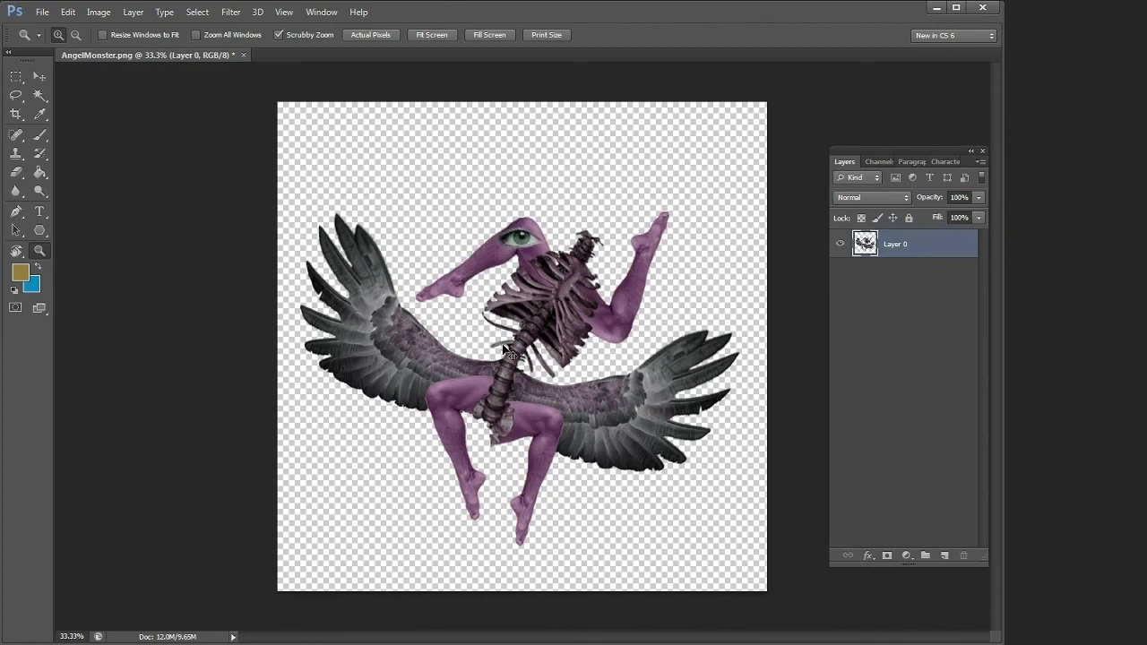
Save the resized AngelMonster.png, preview it in Windows Photo Viewer and return to Photoshop.
{"action": "key", "text": "ctrl+s"}
{"action": "key", "text": "alt+Tab"}
{"action": "double_click", "coordinate": [289, 230]}
{"action": "left_click_drag", "start_coordinate": [964, 8], "coordinate": [566, 65]}
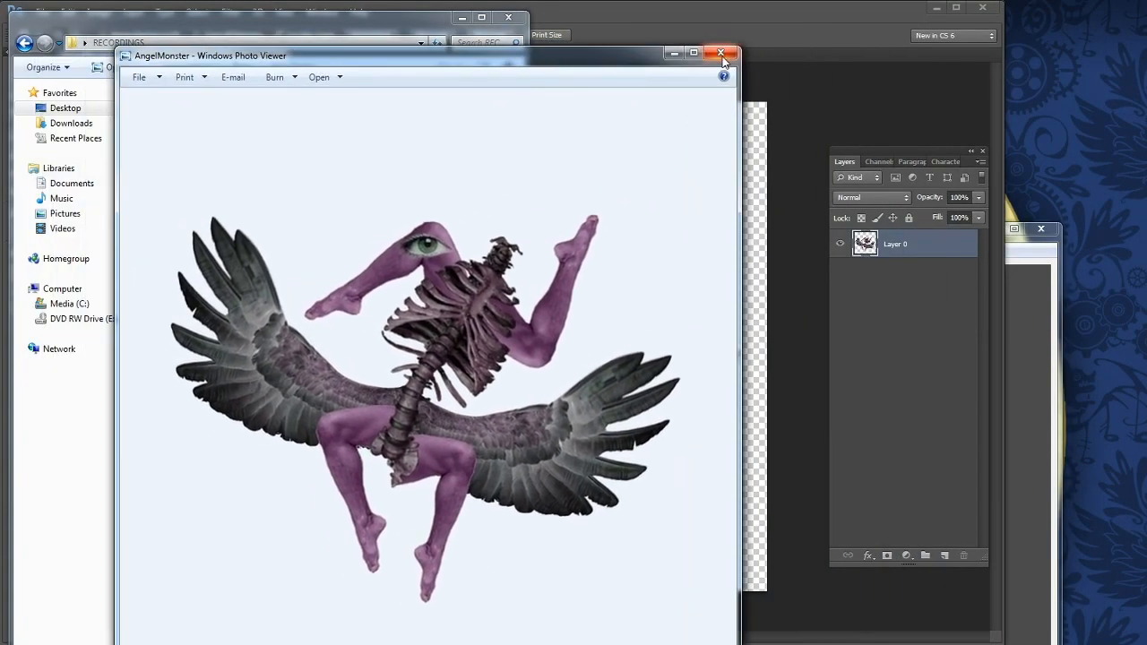
{"action": "left_click", "coordinate": [721, 54]}
{"action": "key", "text": "alt+Tab"}
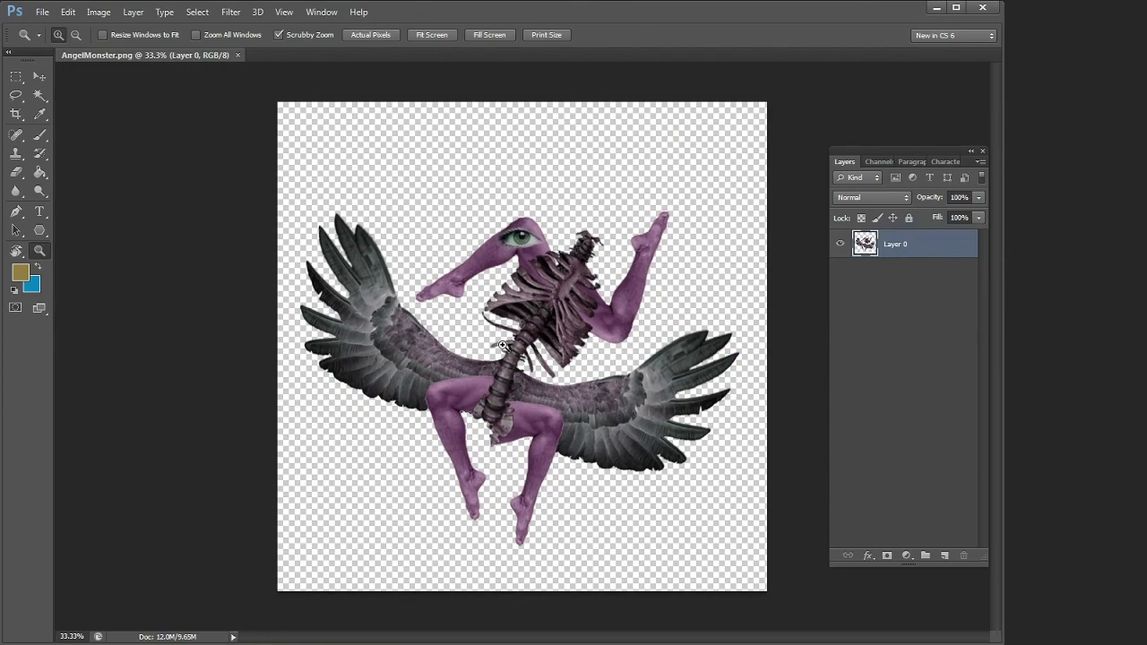